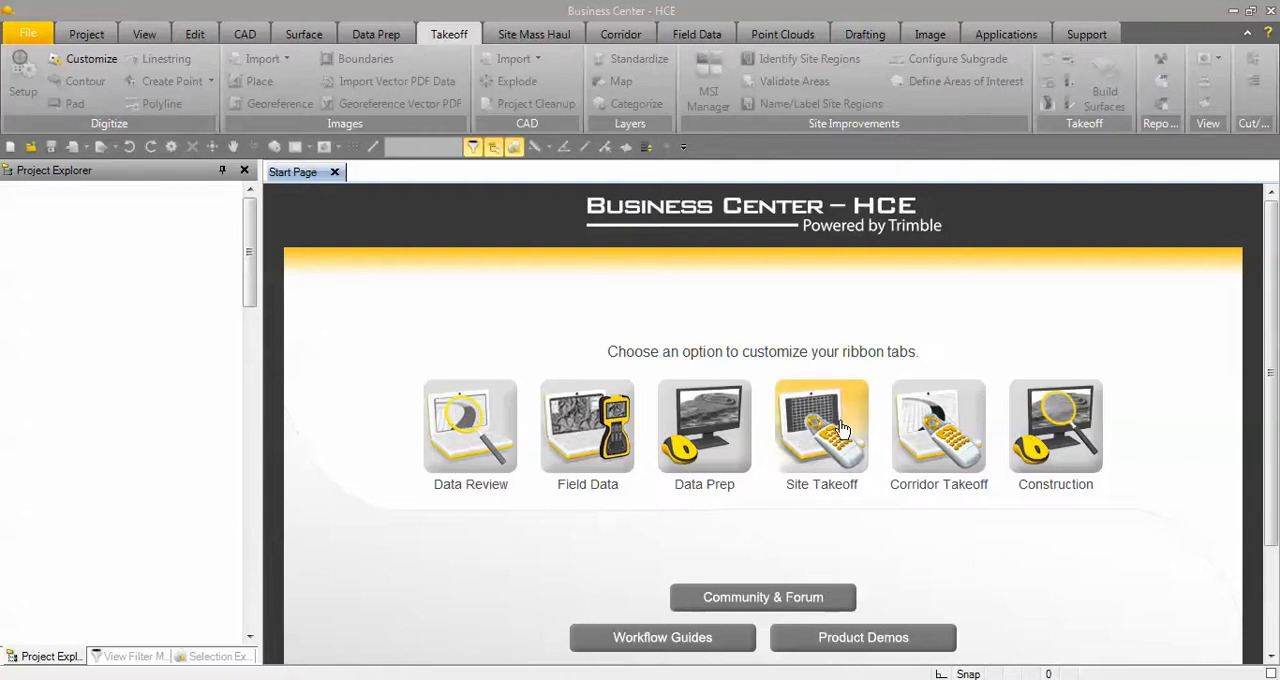
Create a new project from the Takeoff - US Survey Foot template and bring up its list of layers.
{"action": "left_click", "coordinate": [30, 35]}
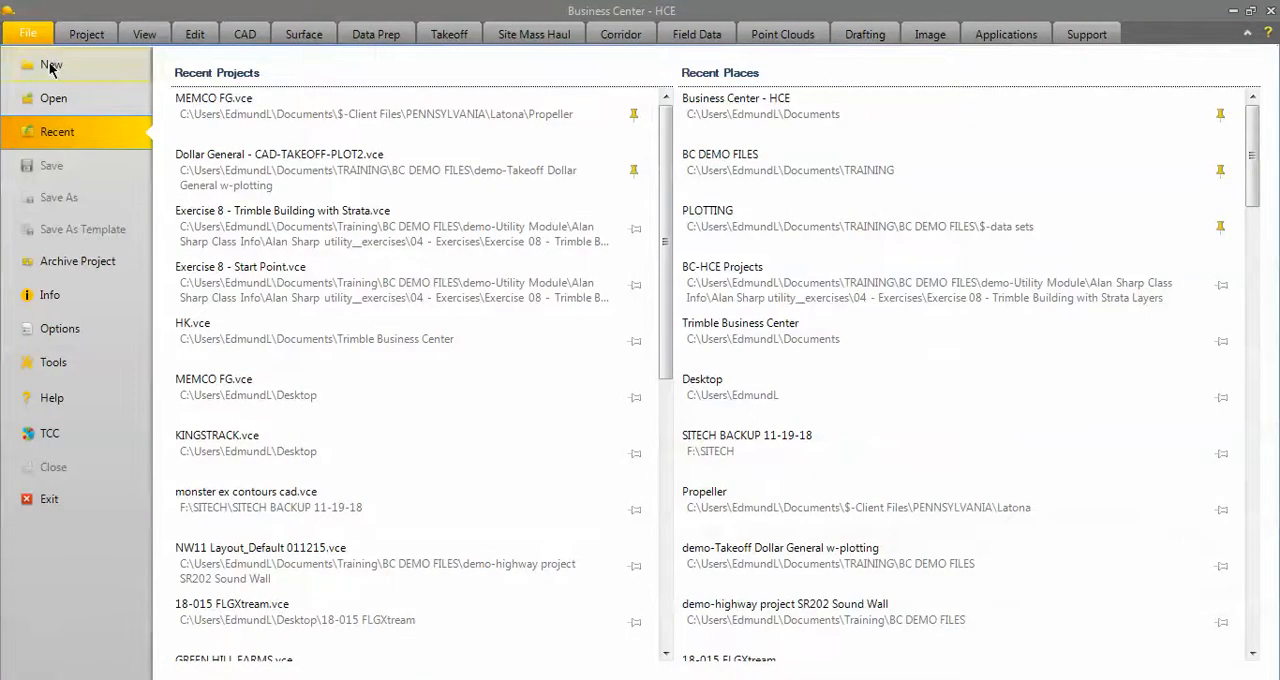
{"action": "left_click", "coordinate": [51, 65]}
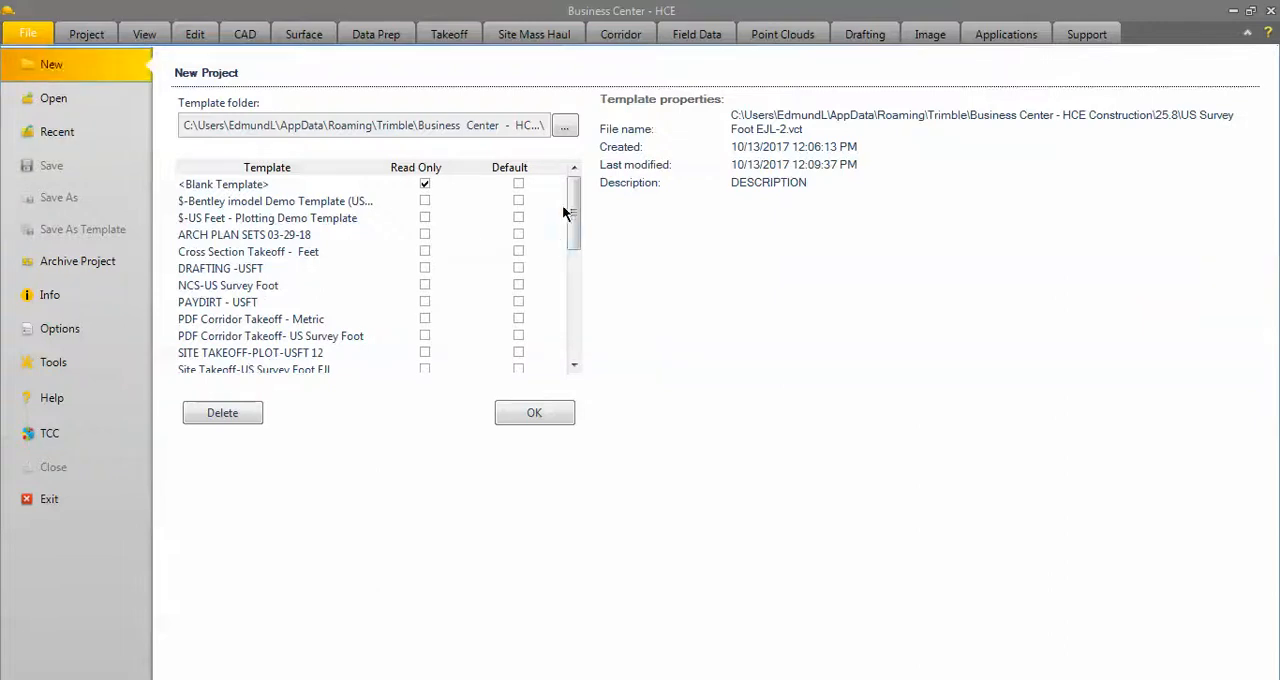
{"action": "left_click_drag", "start_coordinate": [573, 200], "coordinate": [576, 312]}
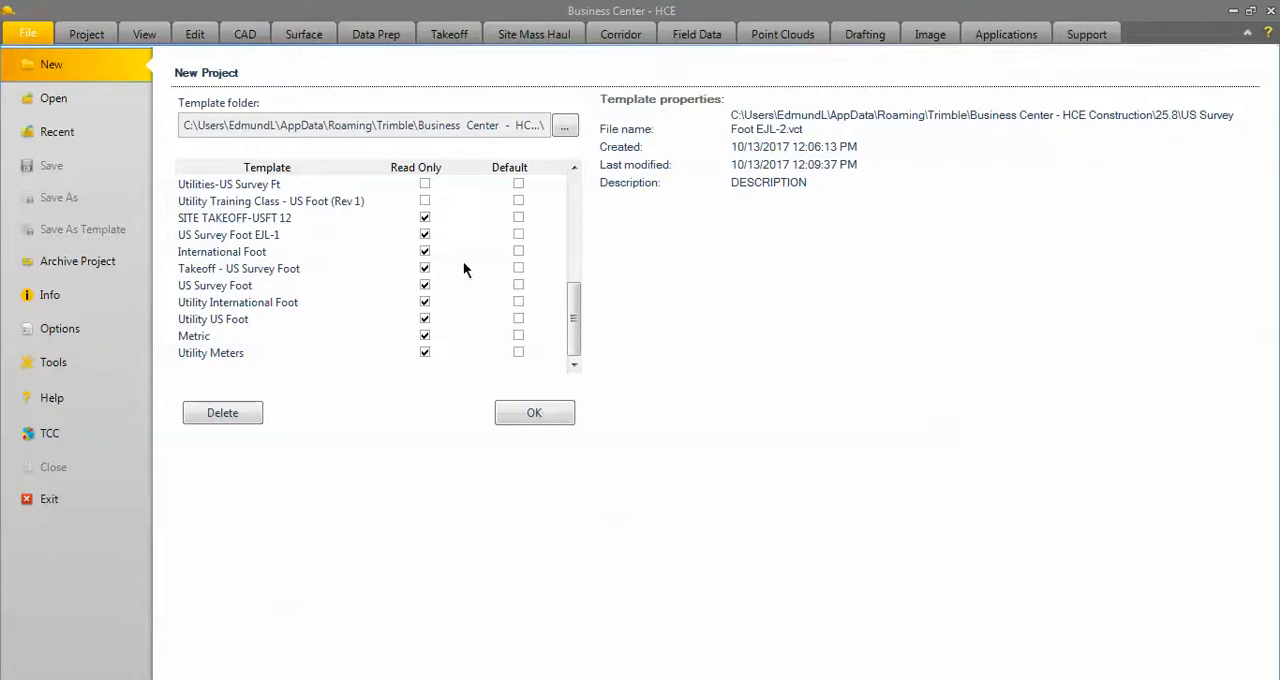
{"action": "left_click", "coordinate": [210, 266]}
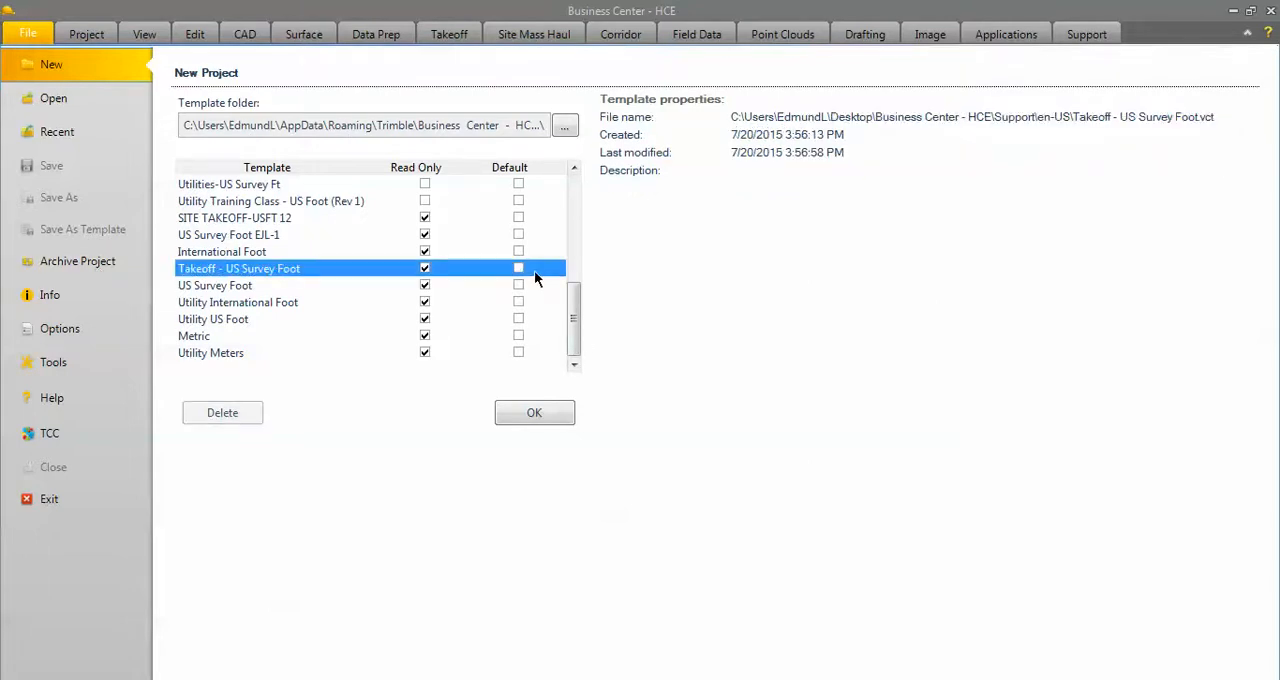
{"action": "left_click", "coordinate": [532, 415]}
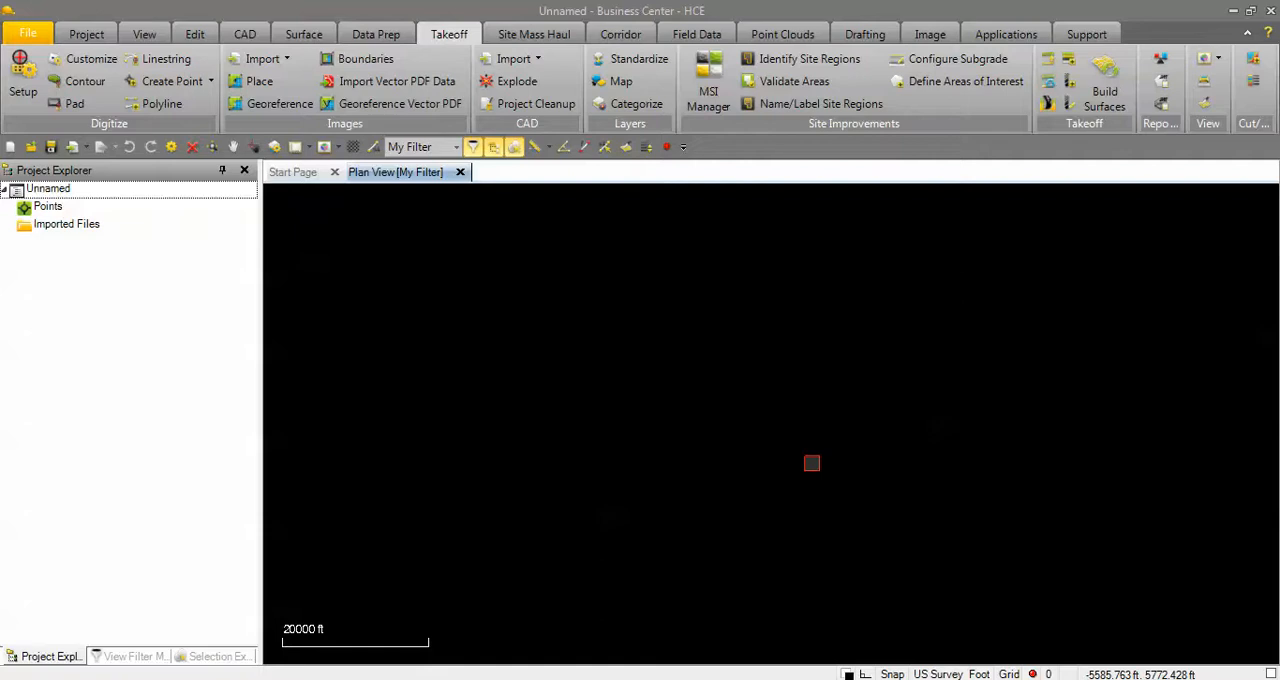
{"action": "left_click", "coordinate": [132, 657]}
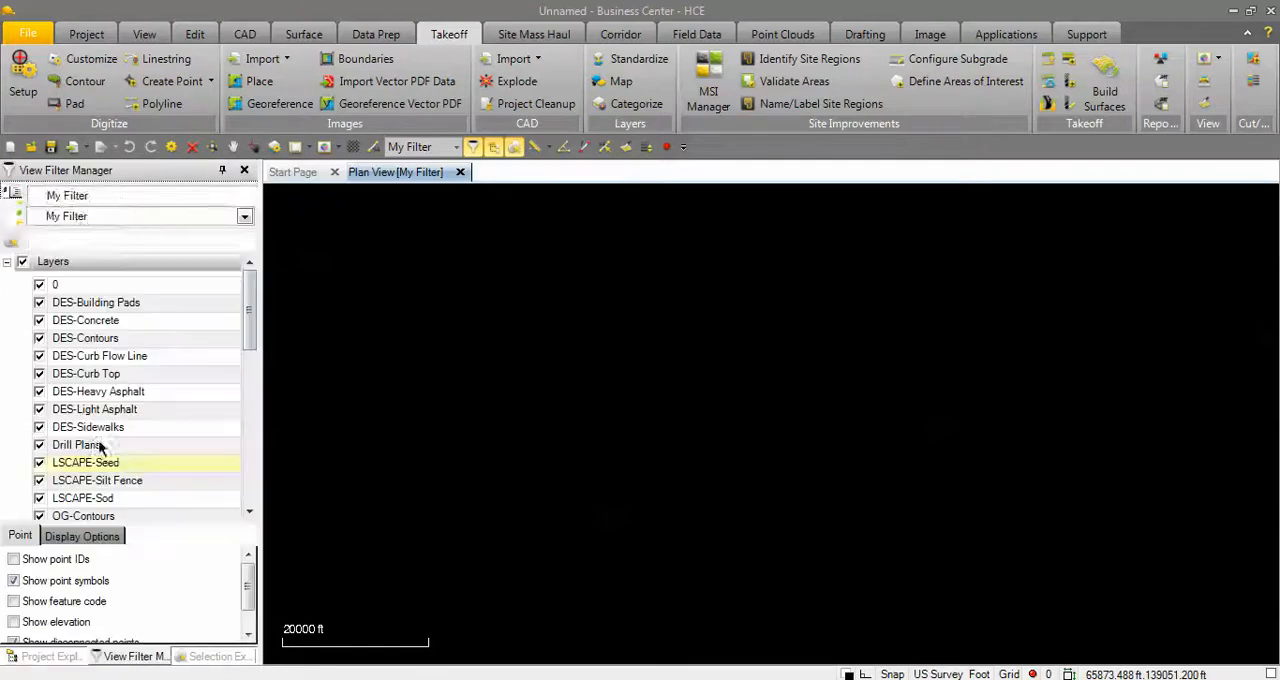
{"action": "left_click_drag", "start_coordinate": [251, 308], "coordinate": [262, 285]}
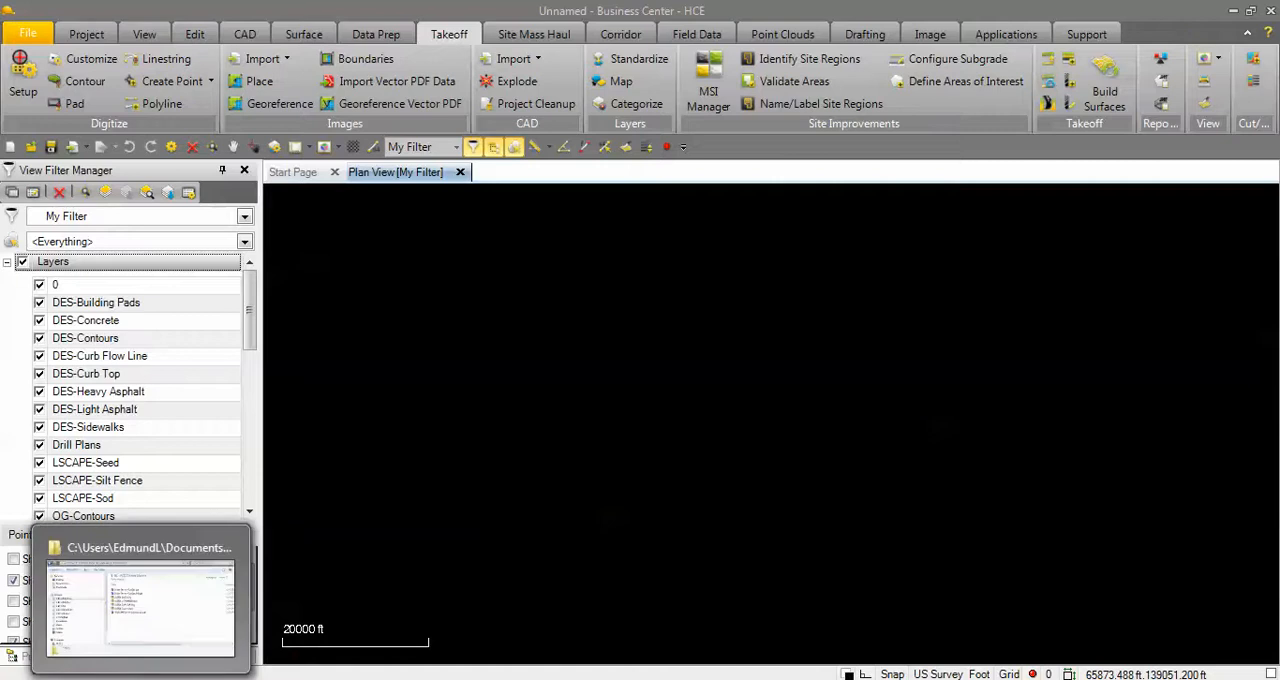
Import Dollar General Full Set_9-9.pdf from the Dollar General folder into the plan view.
{"action": "left_click", "coordinate": [142, 679]}
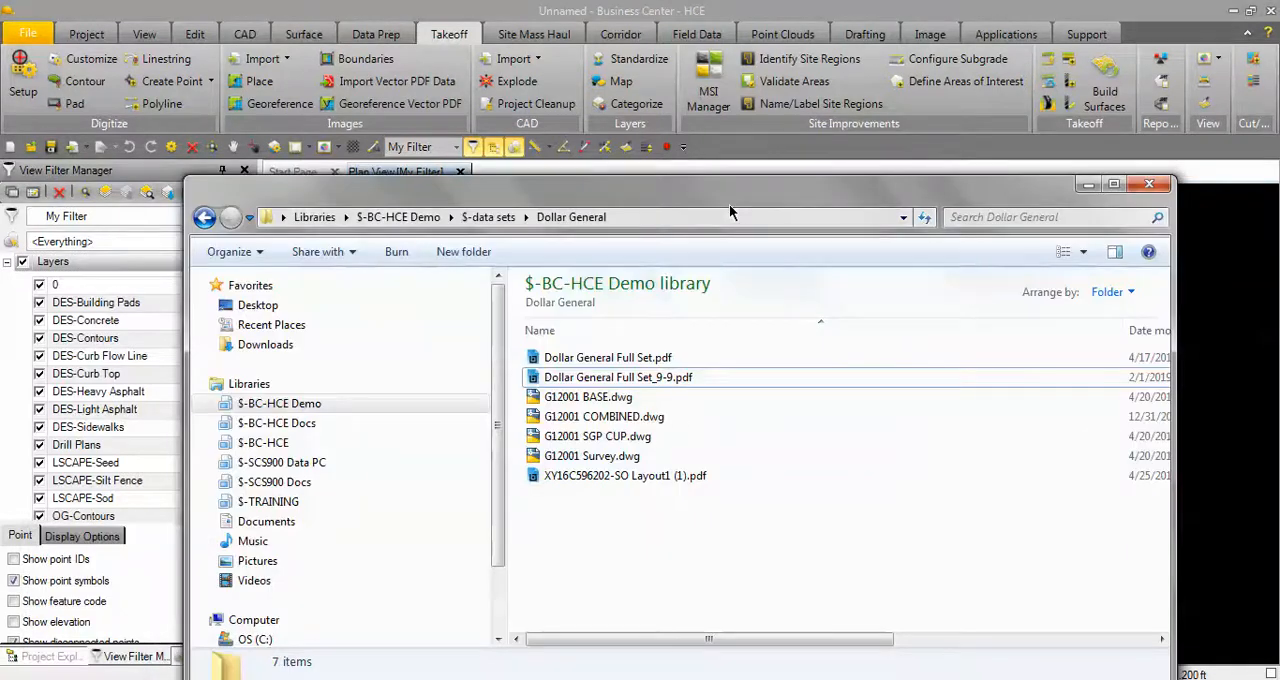
{"action": "left_click_drag", "start_coordinate": [727, 196], "coordinate": [610, 110]}
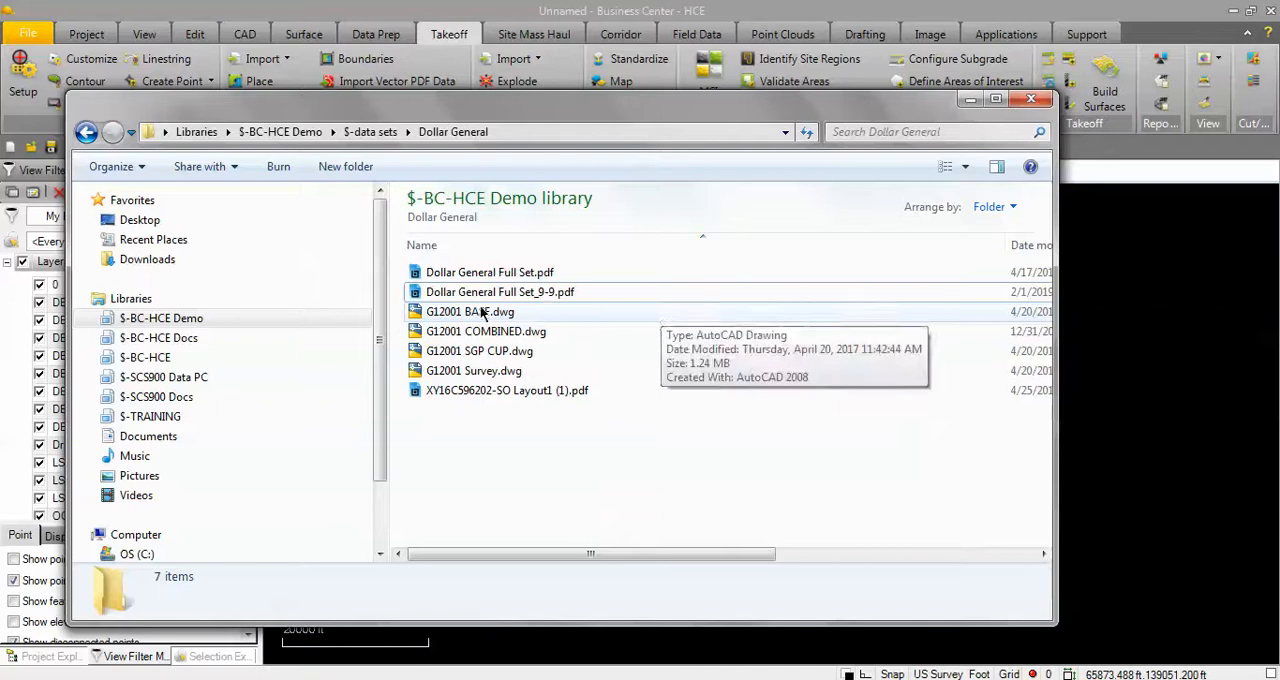
{"action": "left_click", "coordinate": [484, 293]}
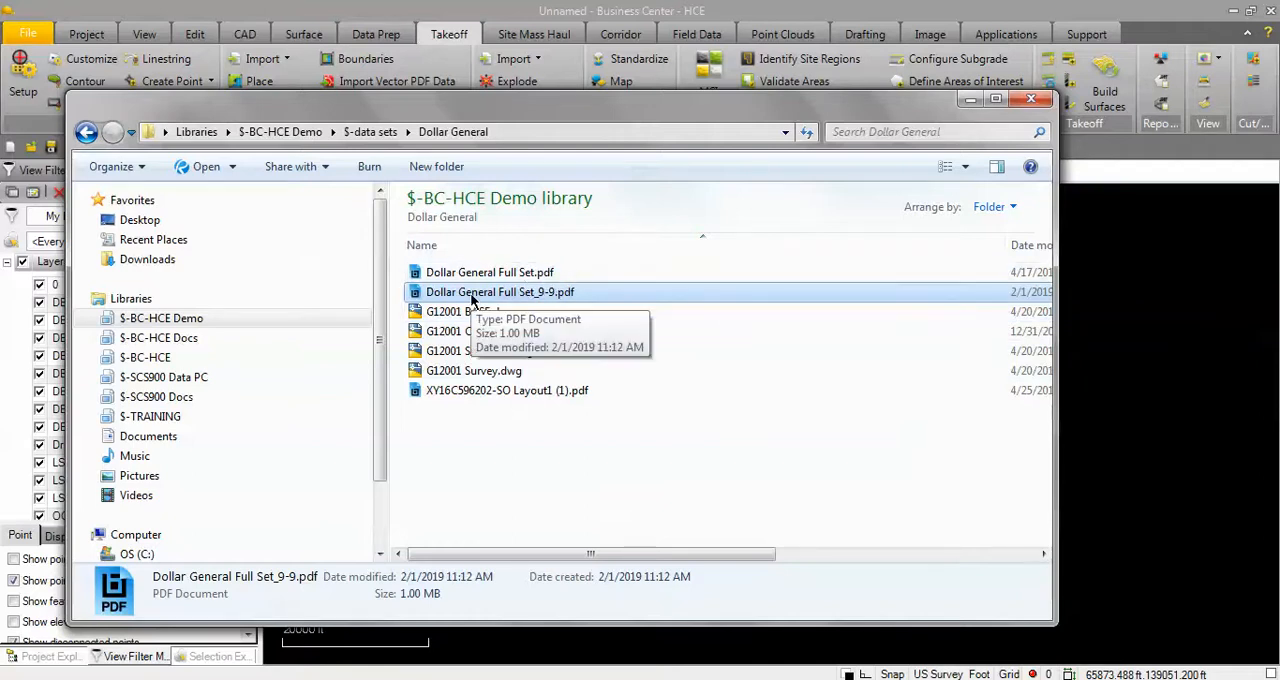
{"action": "mouse_move", "coordinate": [474, 300]}
{"action": "left_mouse_down"}
{"action": "mouse_move", "coordinate": [570, 294]}
{"action": "mouse_move", "coordinate": [944, 344]}
{"action": "mouse_move", "coordinate": [1137, 400]}
{"action": "left_mouse_up"}
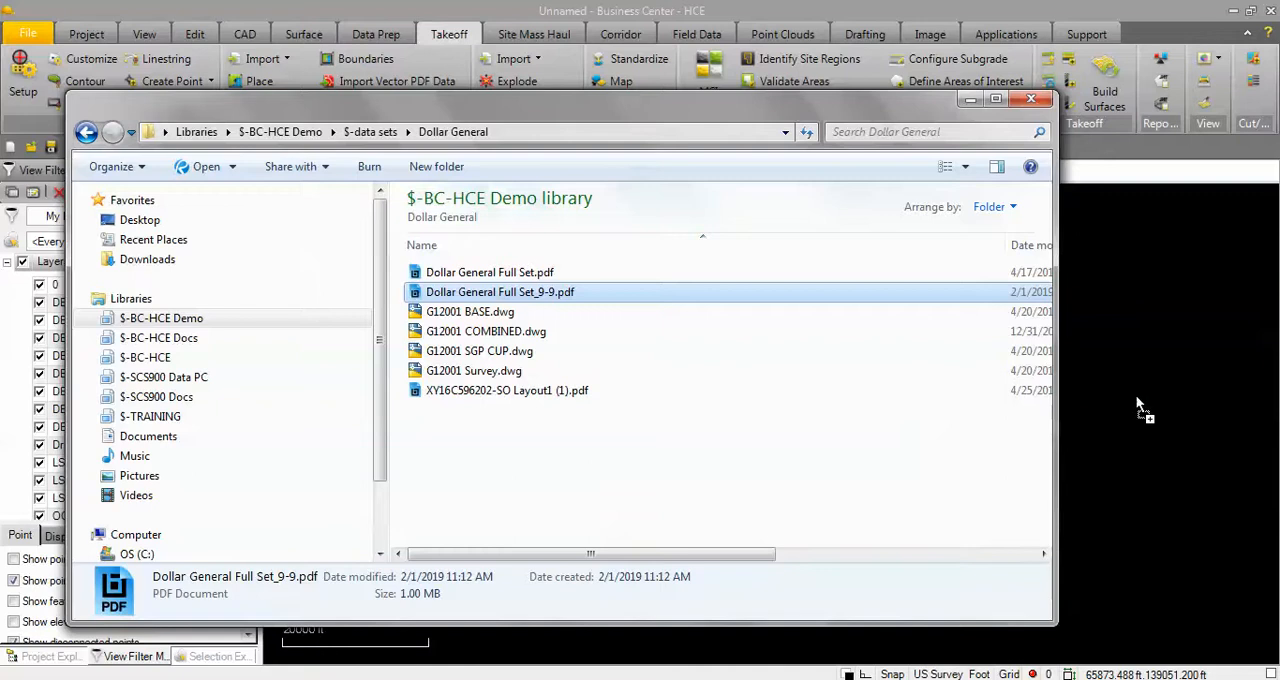
{"action": "left_click", "coordinate": [1031, 98]}
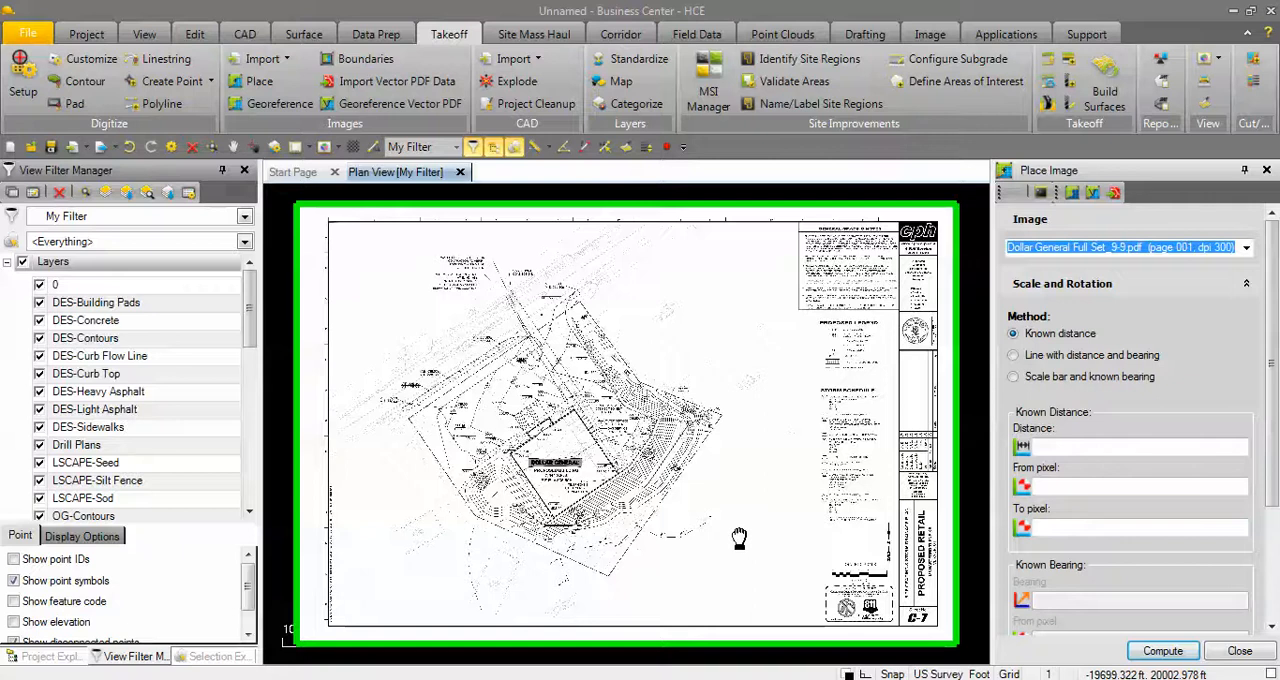
Set the known distance for scaling the placed PDF image to 40 ft, based on its graphic scale.
{"action": "scroll", "coordinate": [790, 510], "scroll_direction": "up", "scroll_amount": 5}
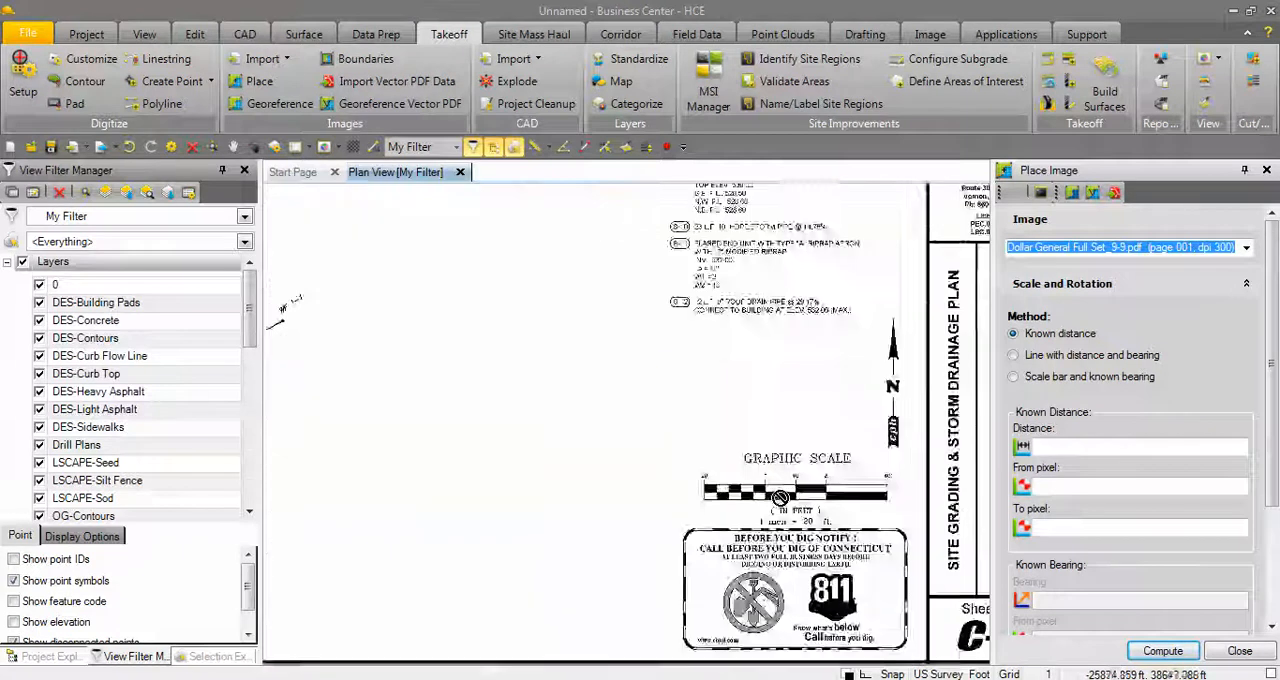
{"action": "scroll", "coordinate": [780, 498], "scroll_direction": "up", "scroll_amount": 1}
{"action": "middle_click_drag", "start_coordinate": [780, 498], "coordinate": [543, 475]}
{"action": "scroll", "coordinate": [582, 481], "scroll_direction": "up", "scroll_amount": 3}
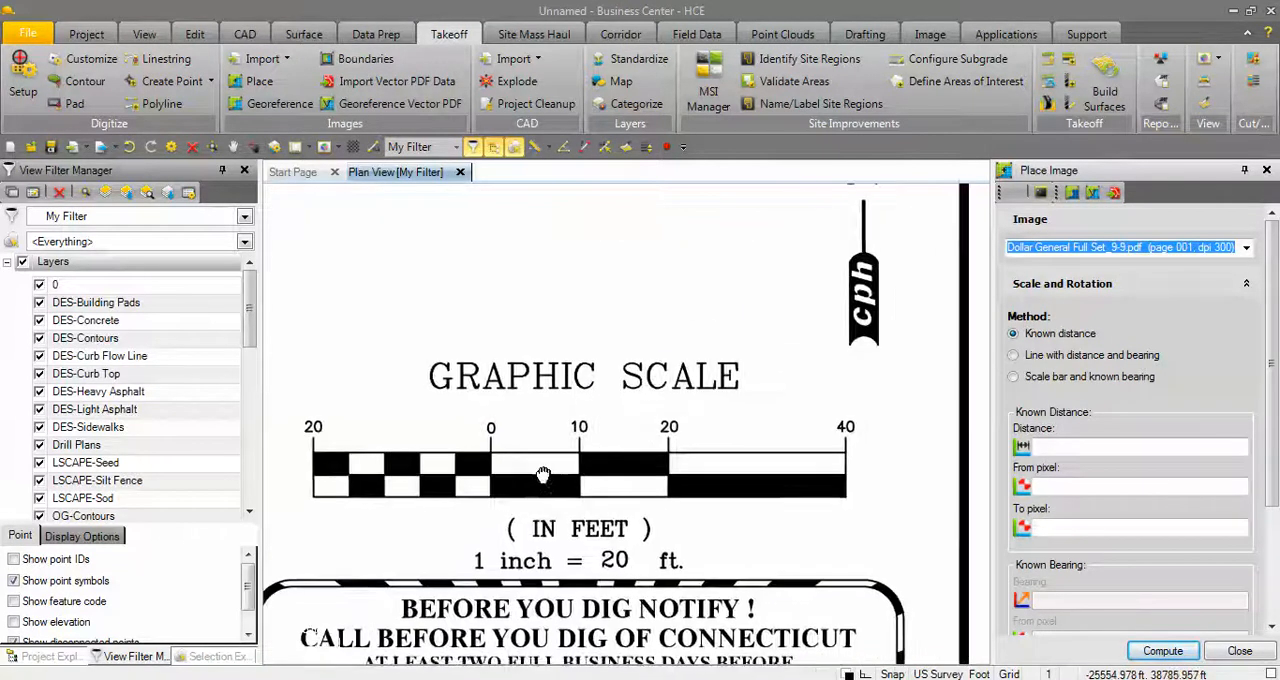
{"action": "left_click", "coordinate": [1050, 446]}
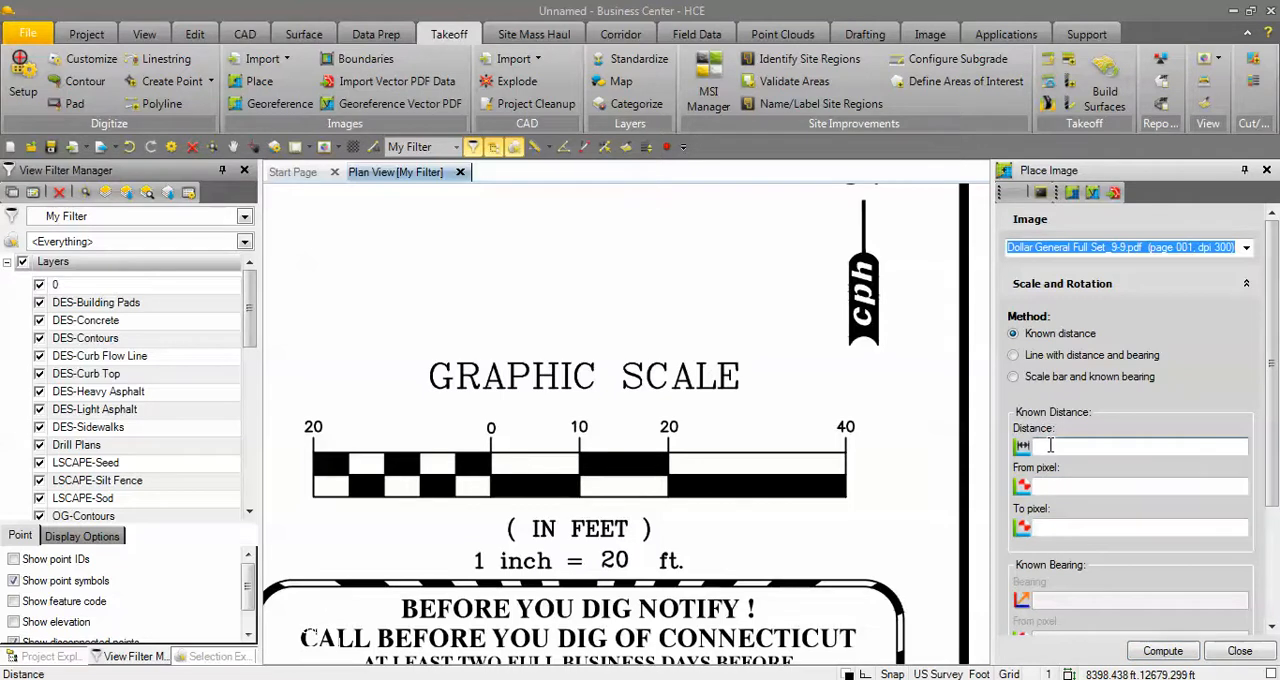
{"action": "type", "text": "40"}
Pick the 0 and 40 marks on the graphic scale as the from and to pixels, and compute the image's scale.
{"action": "left_click", "coordinate": [1080, 487]}
{"action": "scroll", "coordinate": [497, 491], "scroll_direction": "up", "scroll_amount": 4}
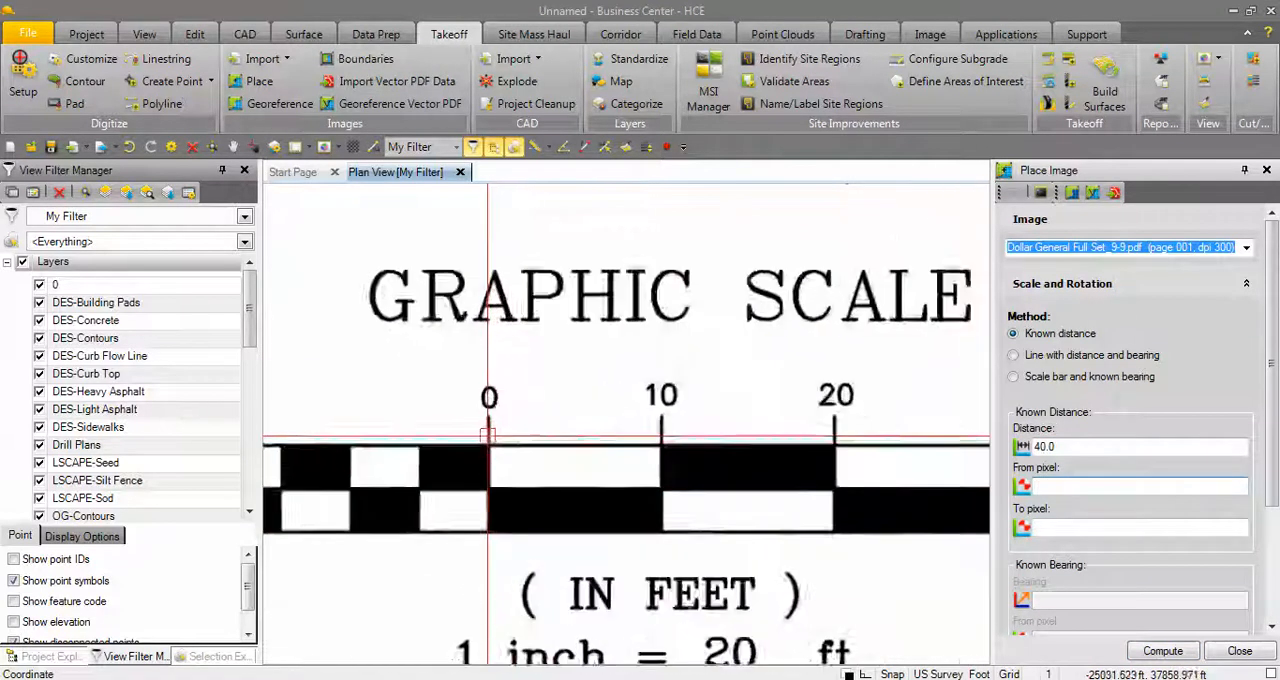
{"action": "left_click", "coordinate": [487, 410]}
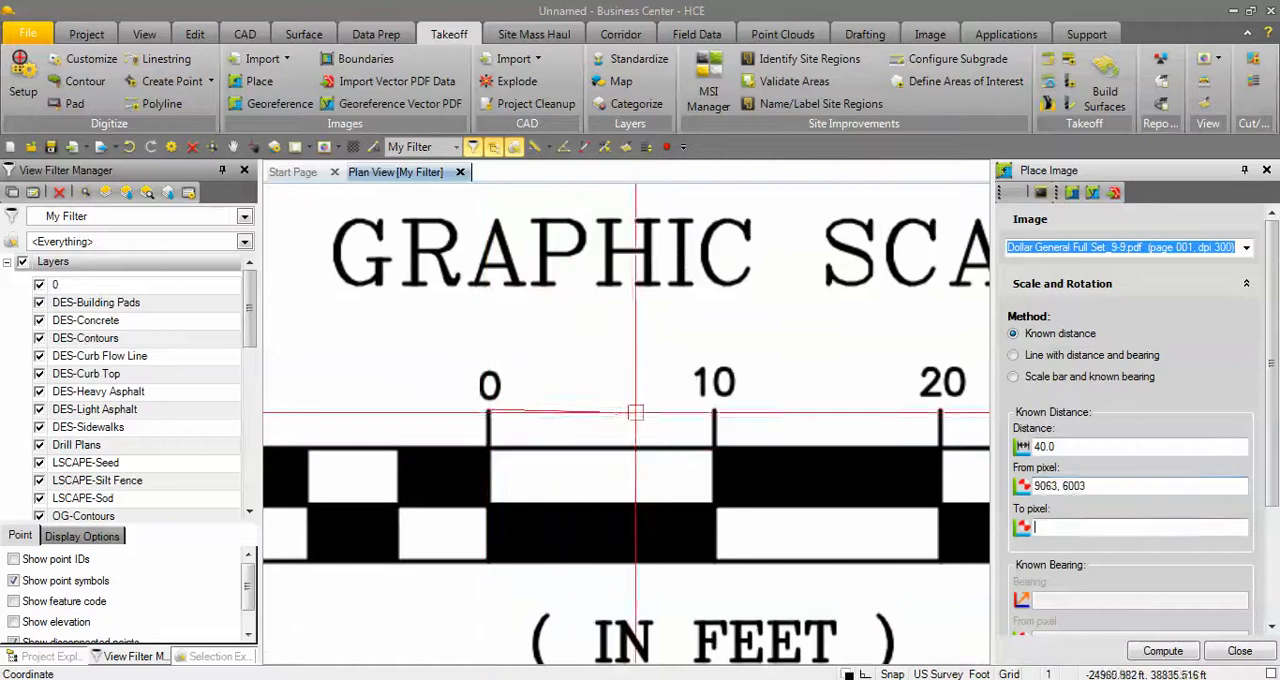
{"action": "scroll", "coordinate": [650, 410], "scroll_direction": "down", "scroll_amount": 3}
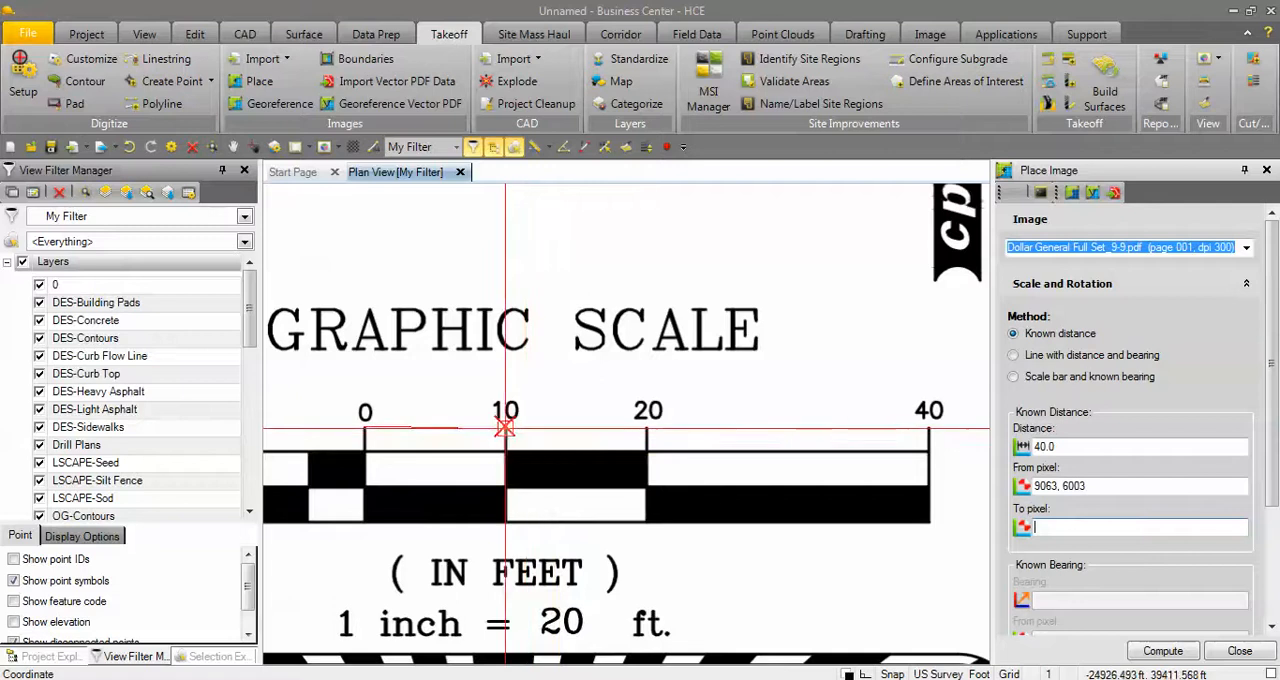
{"action": "left_click", "coordinate": [926, 428]}
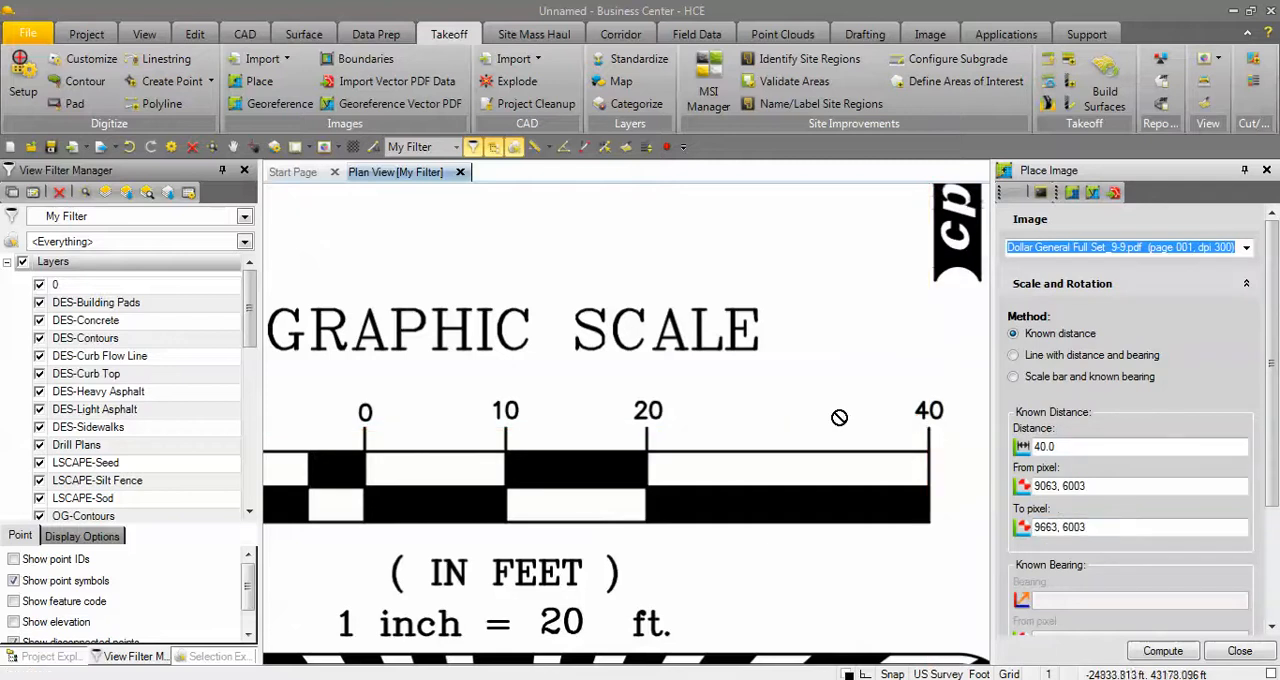
{"action": "scroll", "coordinate": [817, 385], "scroll_direction": "down", "scroll_amount": 2}
{"action": "scroll", "coordinate": [817, 385], "scroll_direction": "down", "scroll_amount": 1}
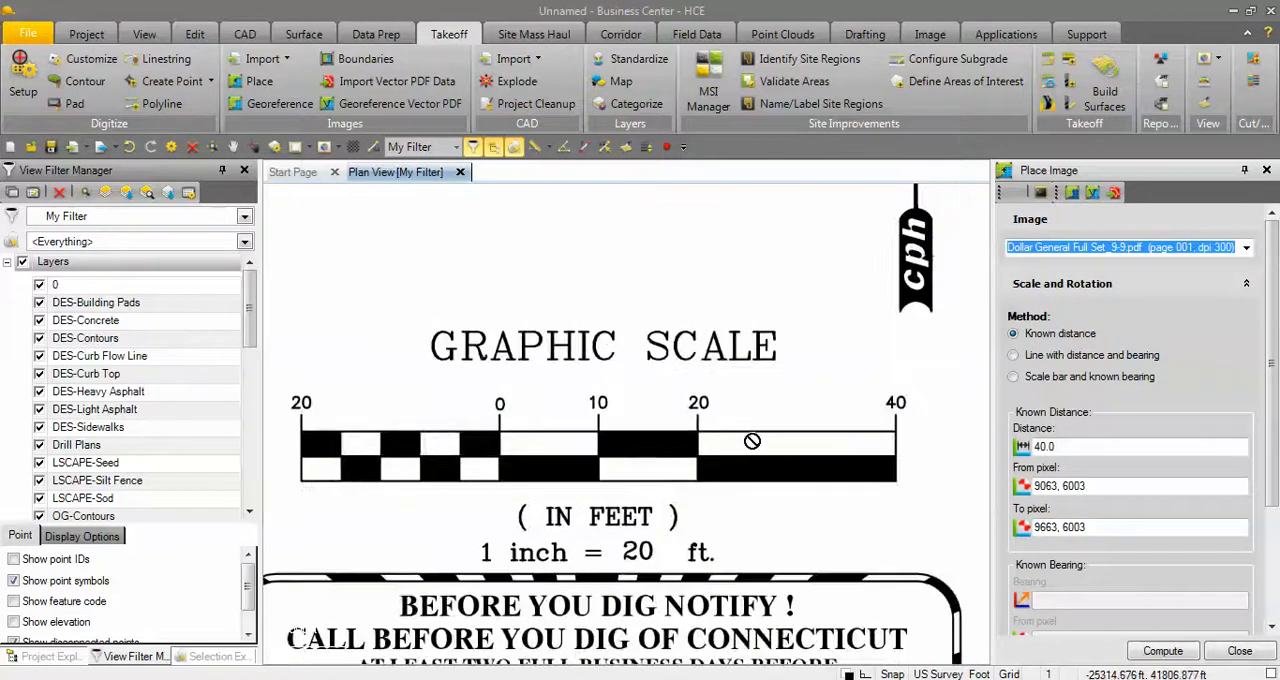
{"action": "left_click", "coordinate": [1163, 651]}
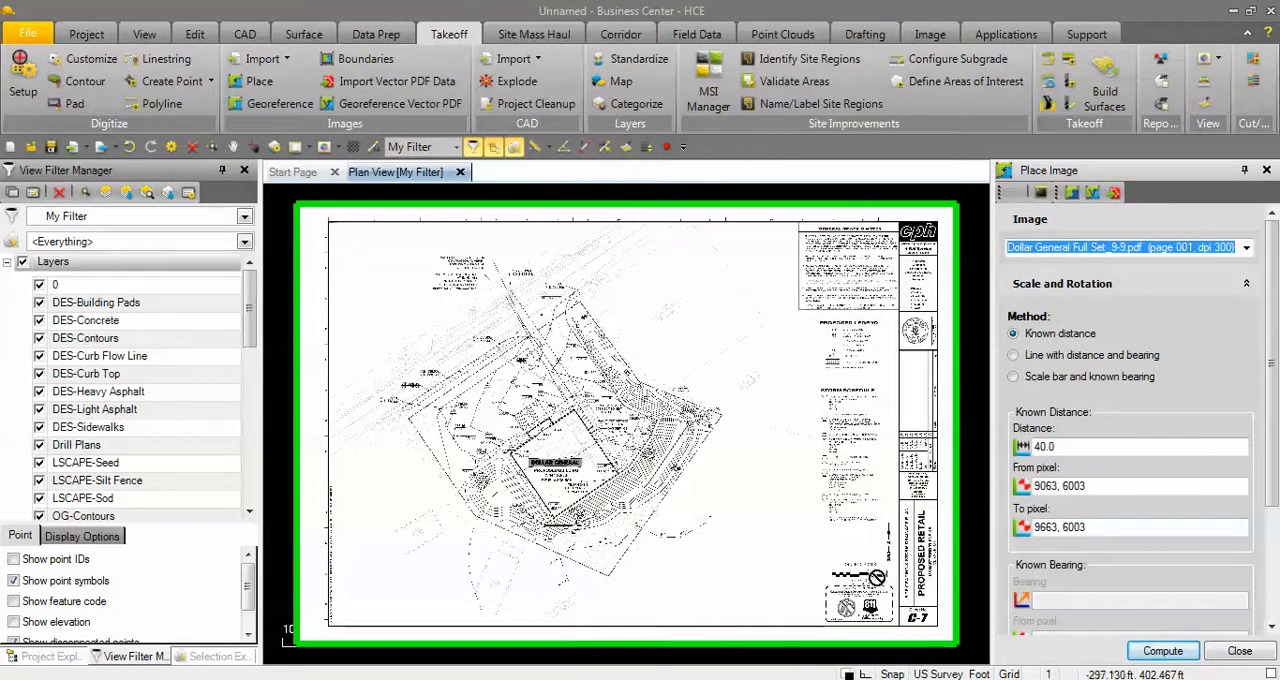
Measure the distance between the 0 and 10 marks on the scaled sheet's graphic scale.
{"action": "scroll", "coordinate": [879, 530], "scroll_direction": "up", "scroll_amount": 4}
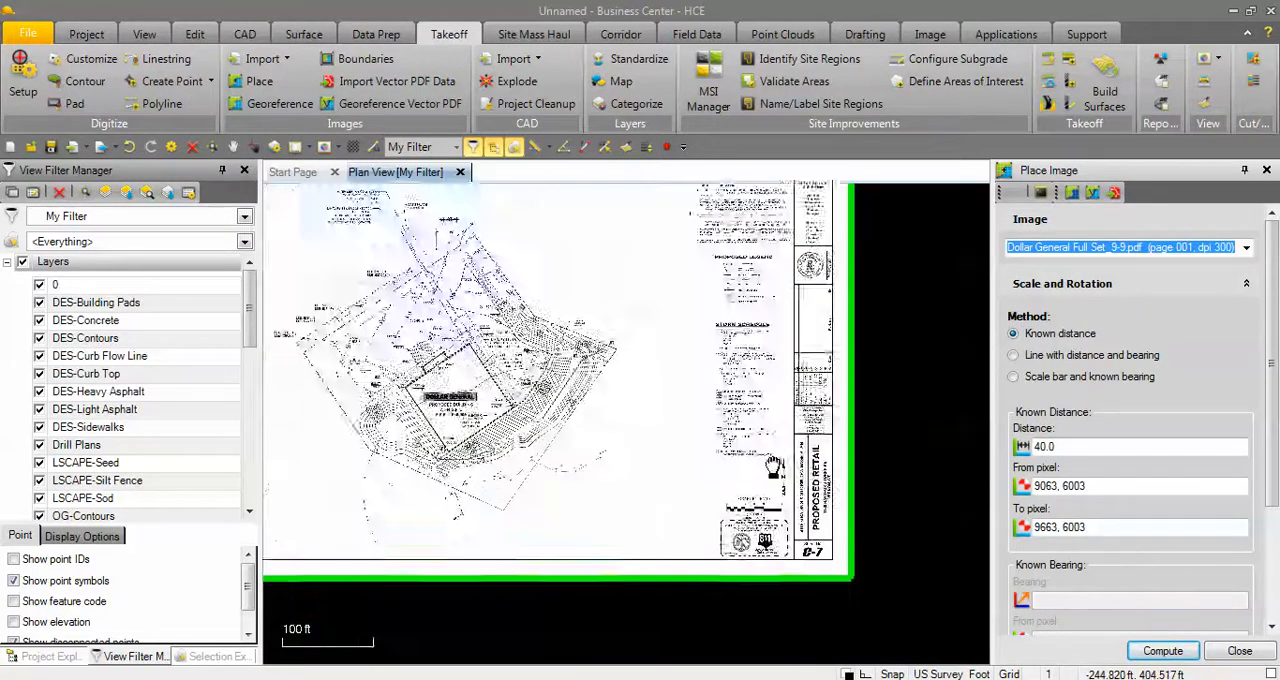
{"action": "scroll", "coordinate": [743, 514], "scroll_direction": "up", "scroll_amount": 3}
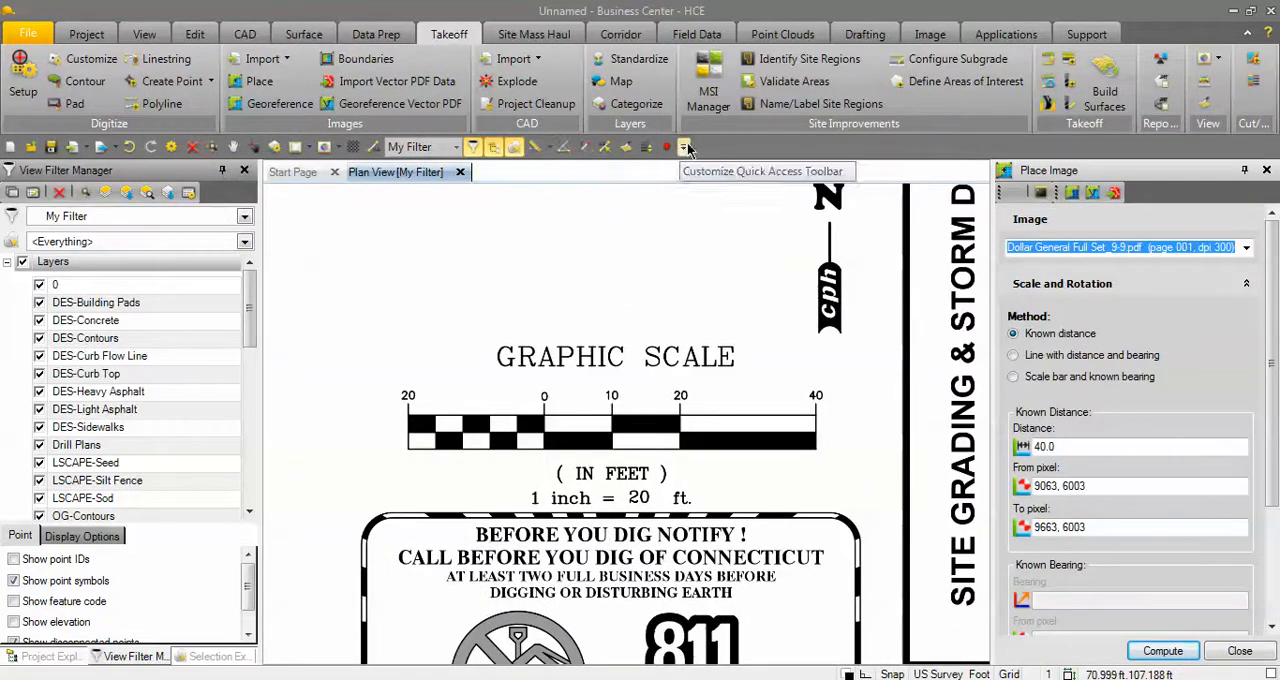
{"action": "left_click", "coordinate": [536, 149]}
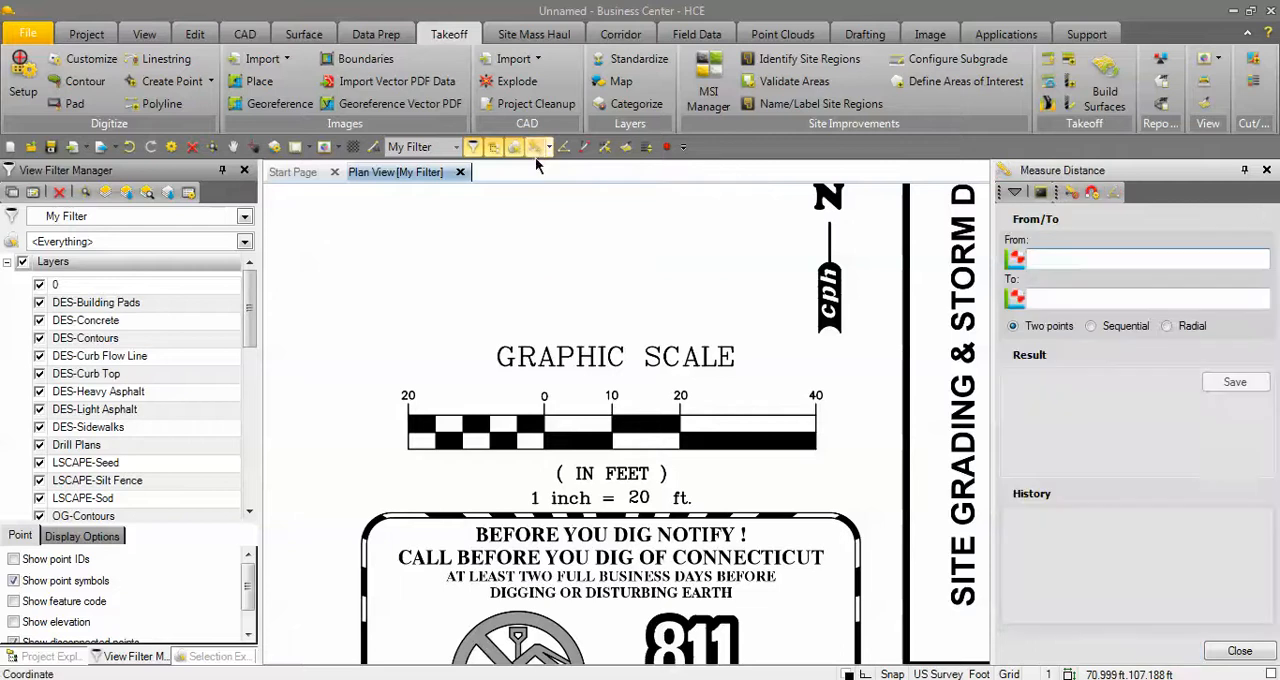
{"action": "scroll", "coordinate": [544, 403], "scroll_direction": "up", "scroll_amount": 5}
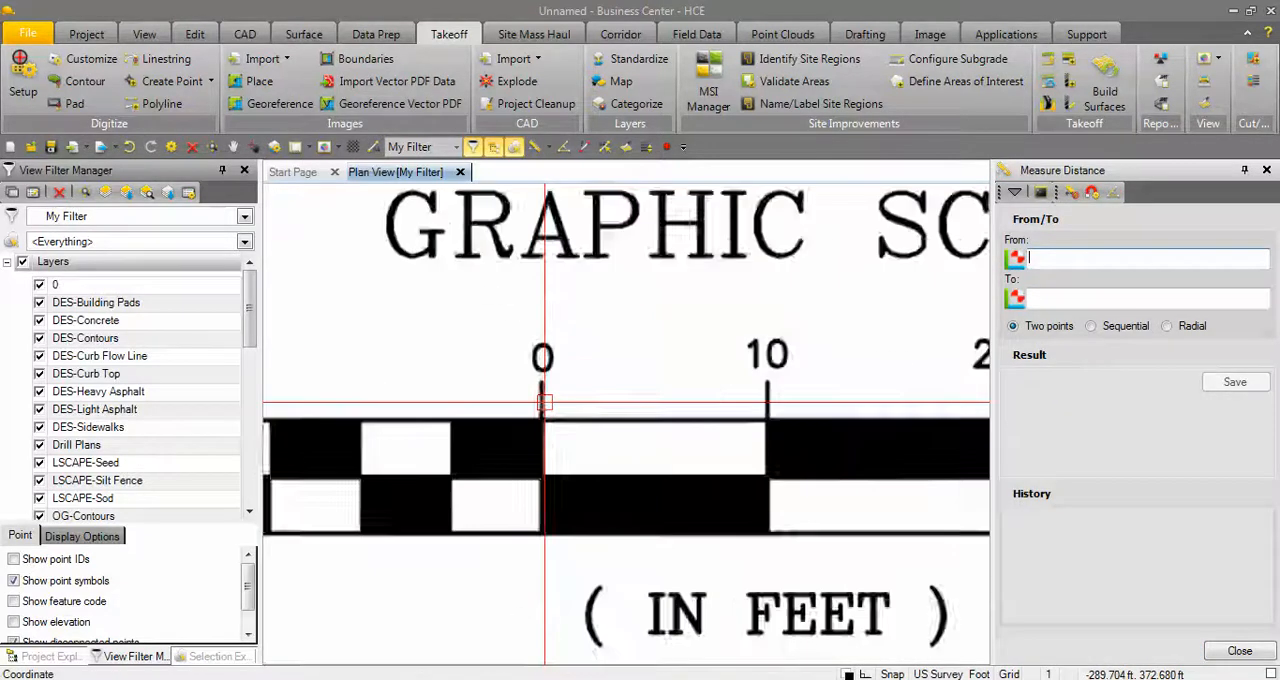
{"action": "scroll", "coordinate": [544, 403], "scroll_direction": "up", "scroll_amount": 2}
{"action": "scroll", "coordinate": [538, 372], "scroll_direction": "up", "scroll_amount": 3}
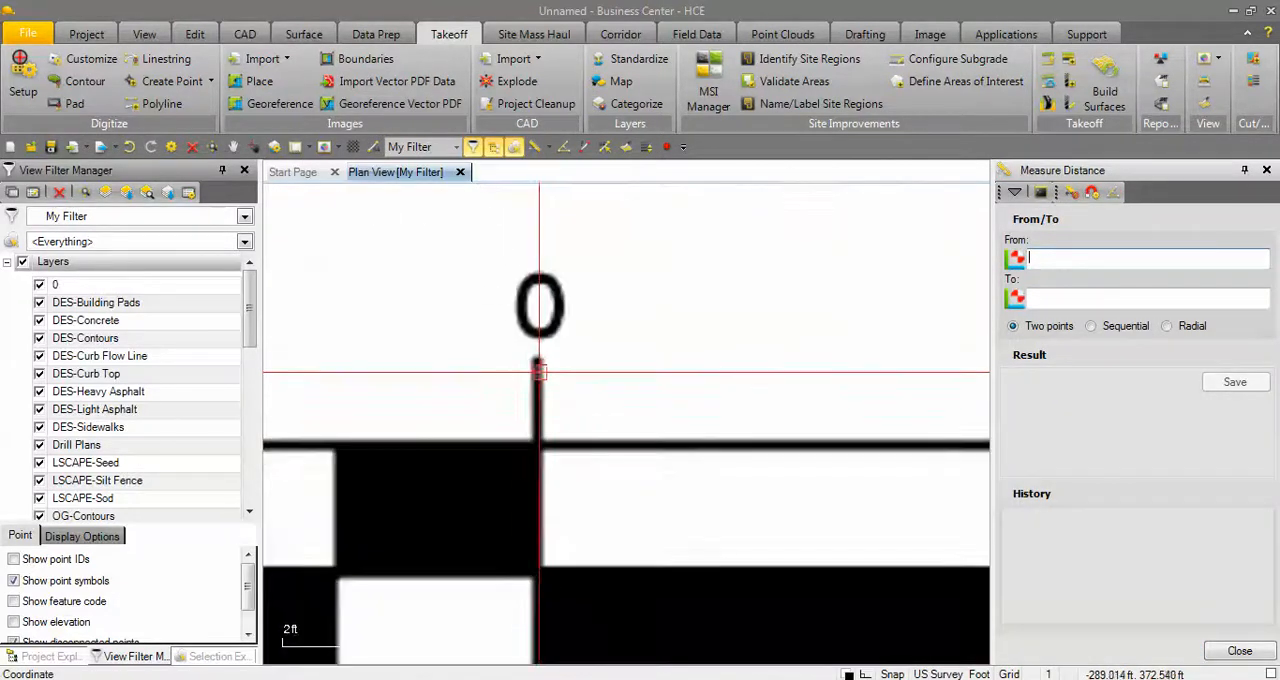
{"action": "left_click", "coordinate": [536, 361]}
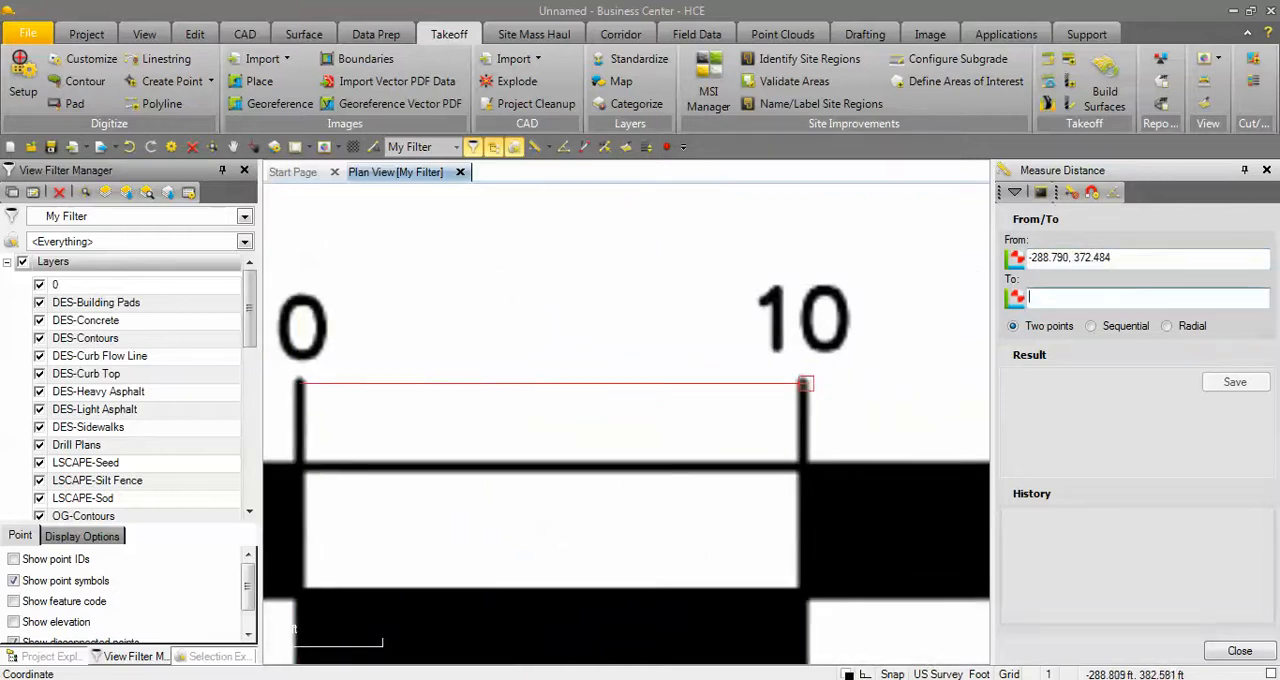
{"action": "left_click", "coordinate": [804, 383]}
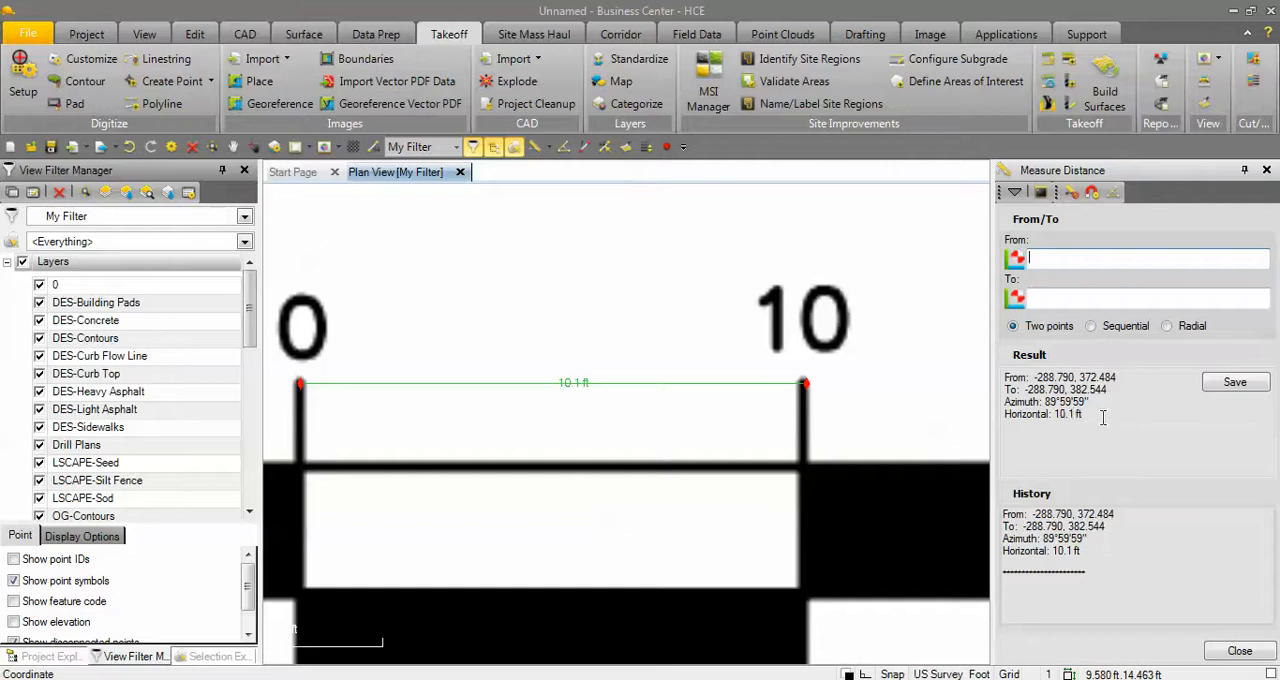
{"action": "left_click_drag", "start_coordinate": [1088, 414], "coordinate": [1006, 414]}
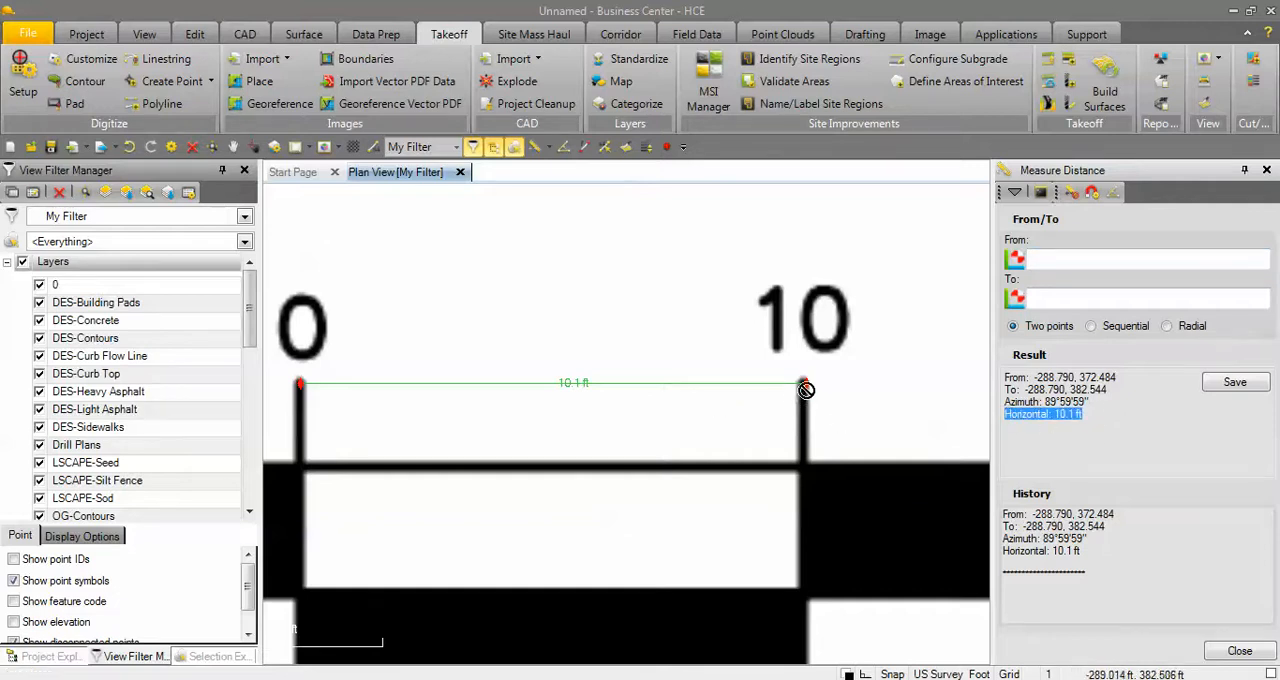
Examine the measured endpoints against the graphic scale's marks, and view the whole plan sheet.
{"action": "scroll", "coordinate": [806, 389], "scroll_direction": "up", "scroll_amount": 2}
{"action": "scroll", "coordinate": [806, 392], "scroll_direction": "down", "scroll_amount": 3}
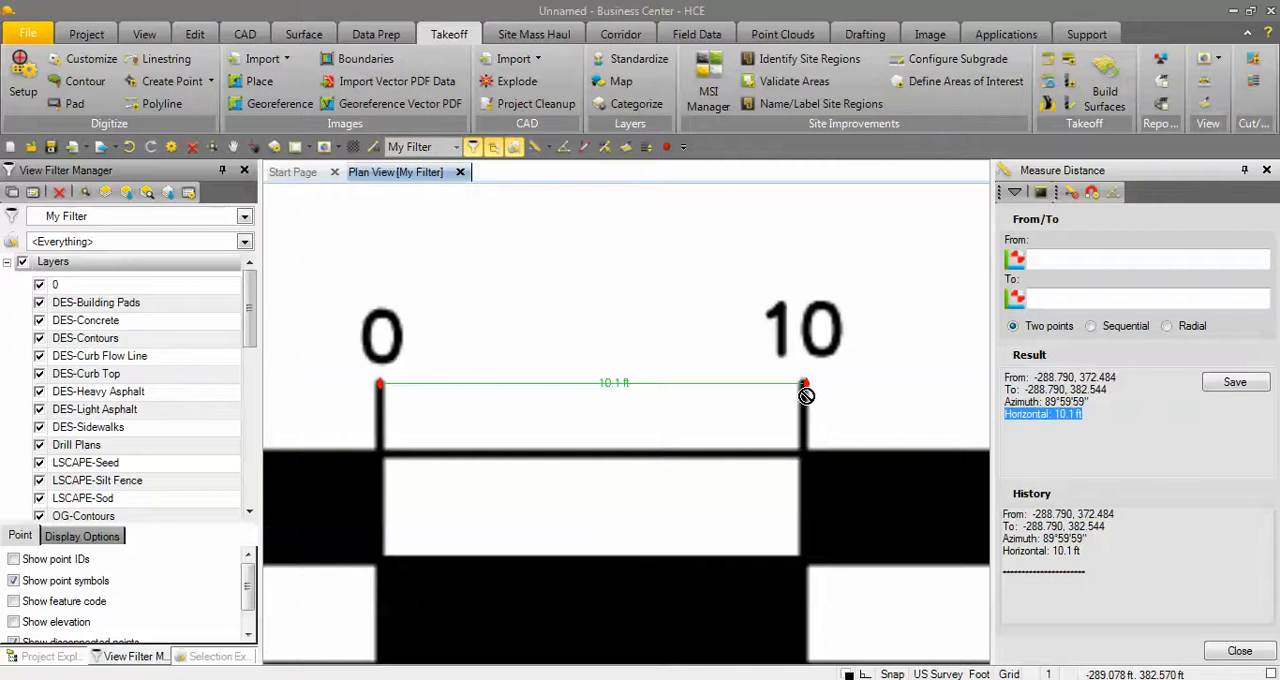
{"action": "scroll", "coordinate": [806, 393], "scroll_direction": "down", "scroll_amount": 3}
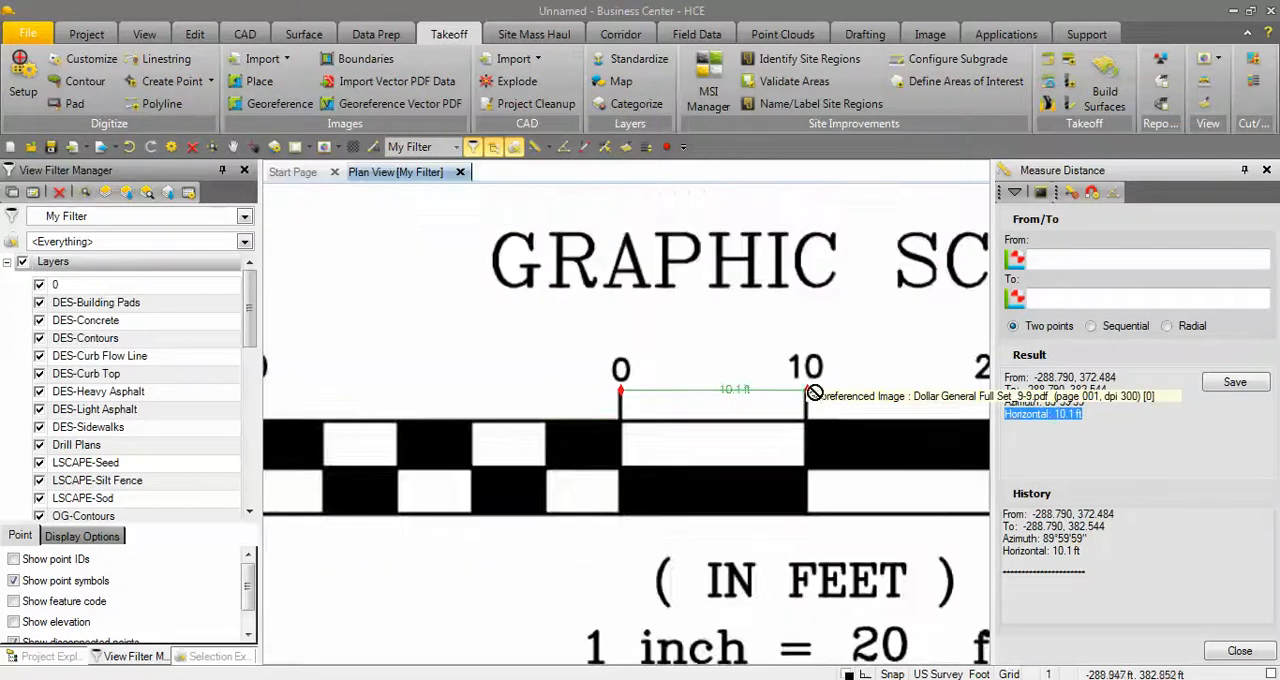
{"action": "scroll", "coordinate": [780, 416], "scroll_direction": "down", "scroll_amount": 3}
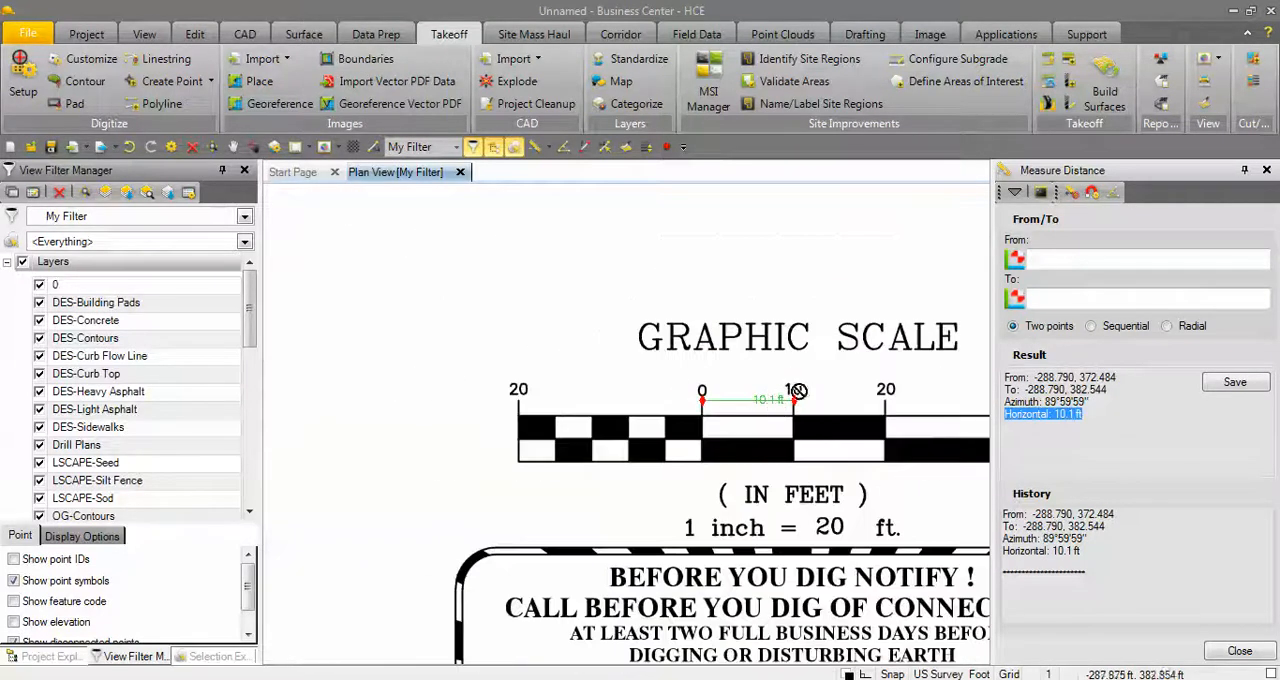
{"action": "scroll", "coordinate": [720, 347], "scroll_direction": "down", "scroll_amount": 4}
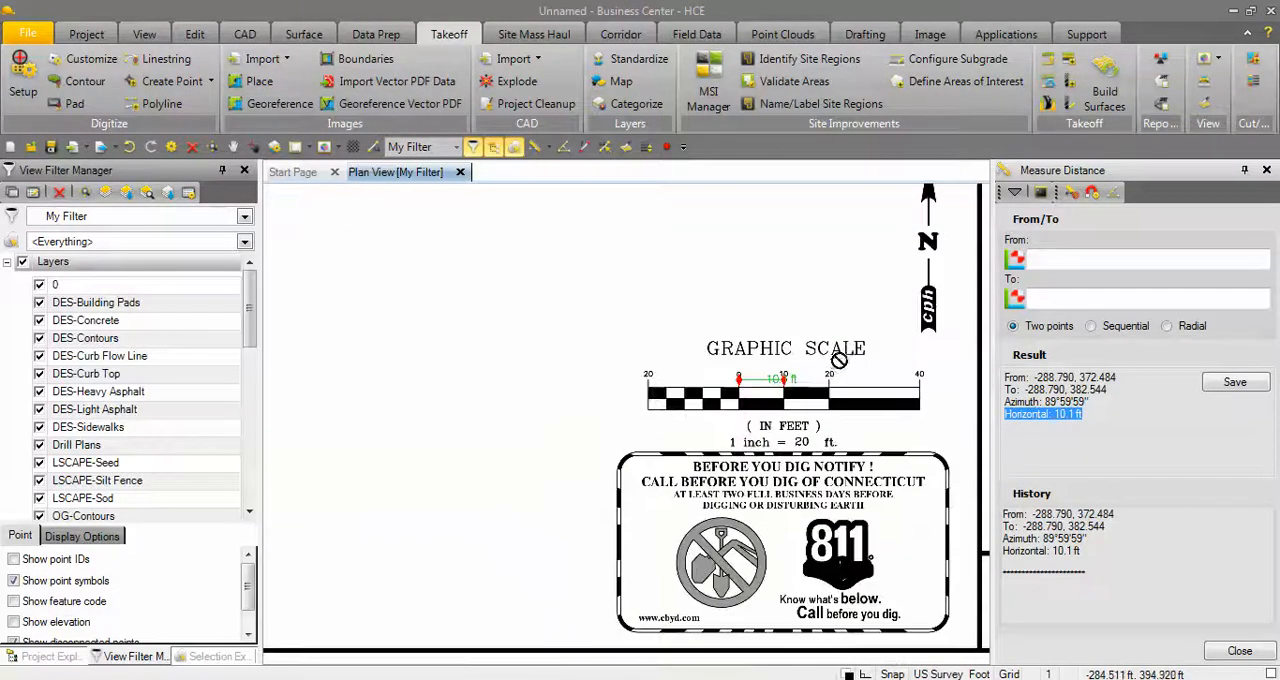
{"action": "scroll", "coordinate": [839, 361], "scroll_direction": "down", "scroll_amount": 4}
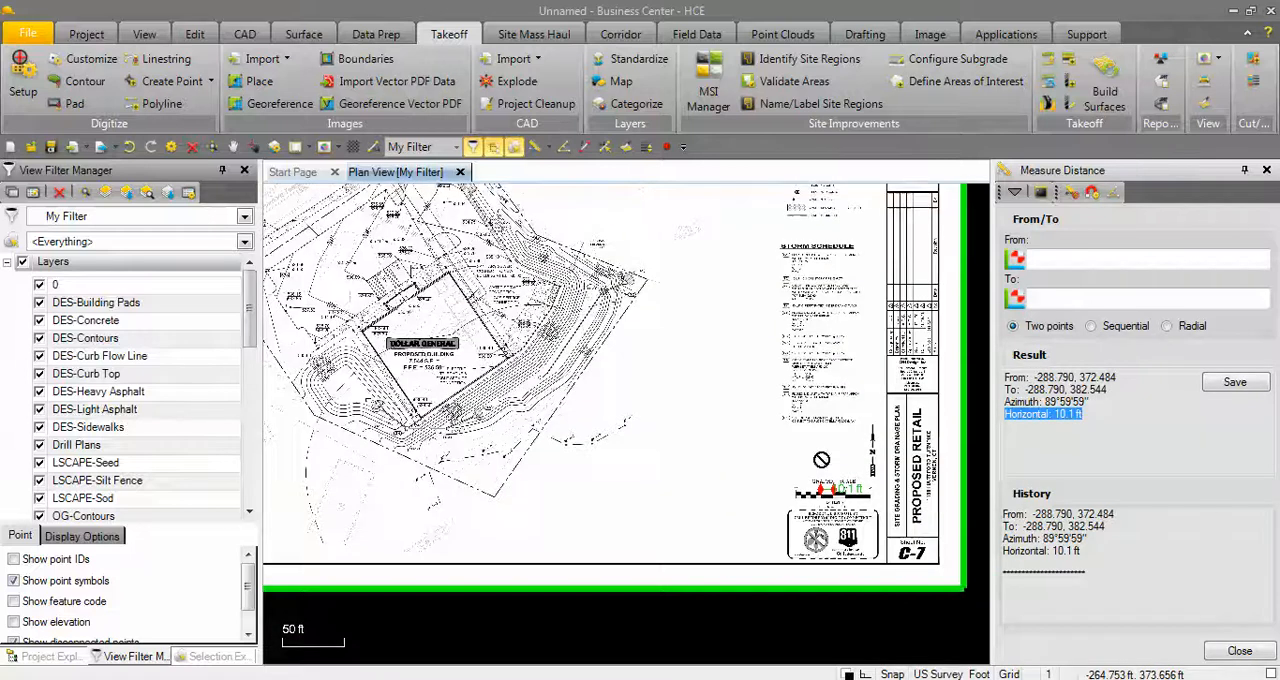
{"action": "scroll", "coordinate": [782, 441], "scroll_direction": "down", "scroll_amount": 2}
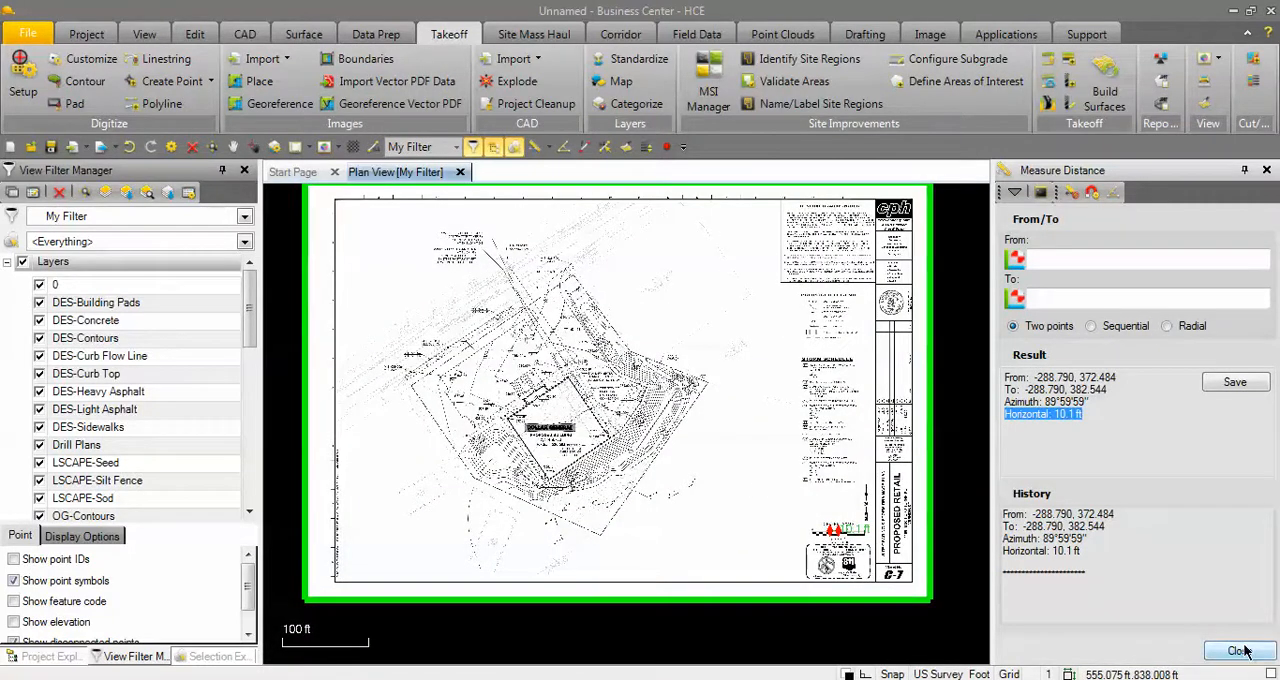
Close the distance measurement and the image placement commands.
{"action": "left_click", "coordinate": [1238, 651]}
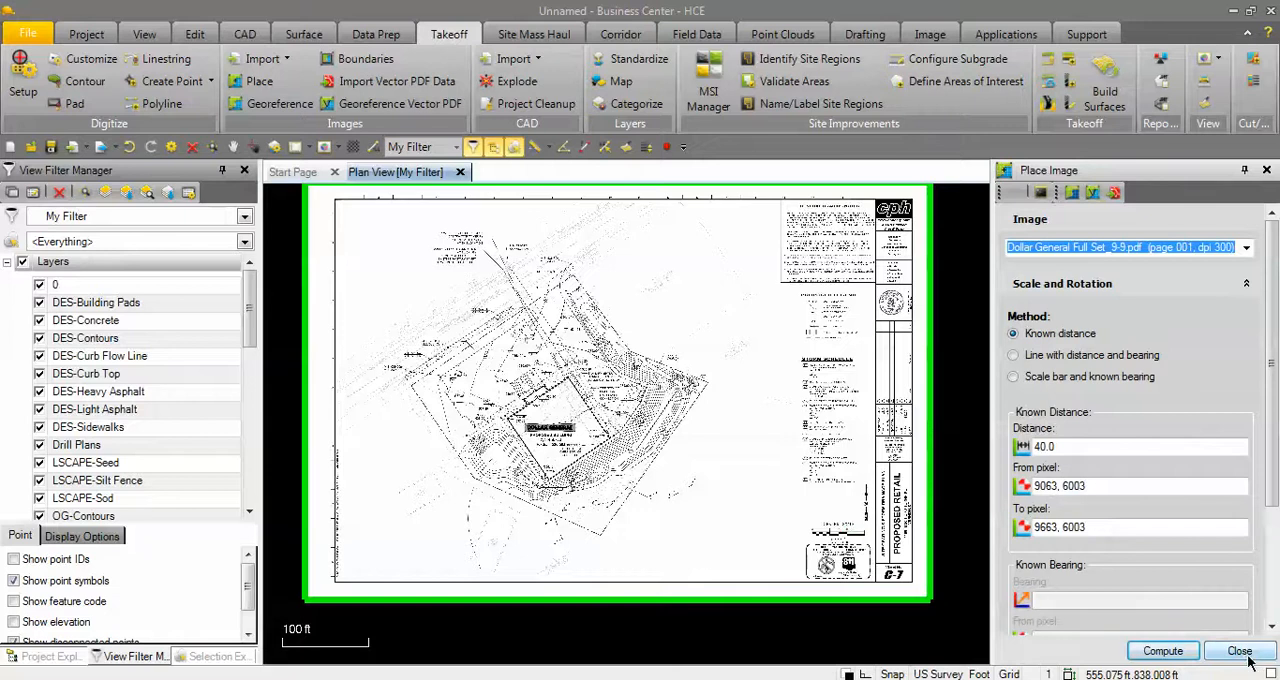
{"action": "left_click", "coordinate": [1240, 651]}
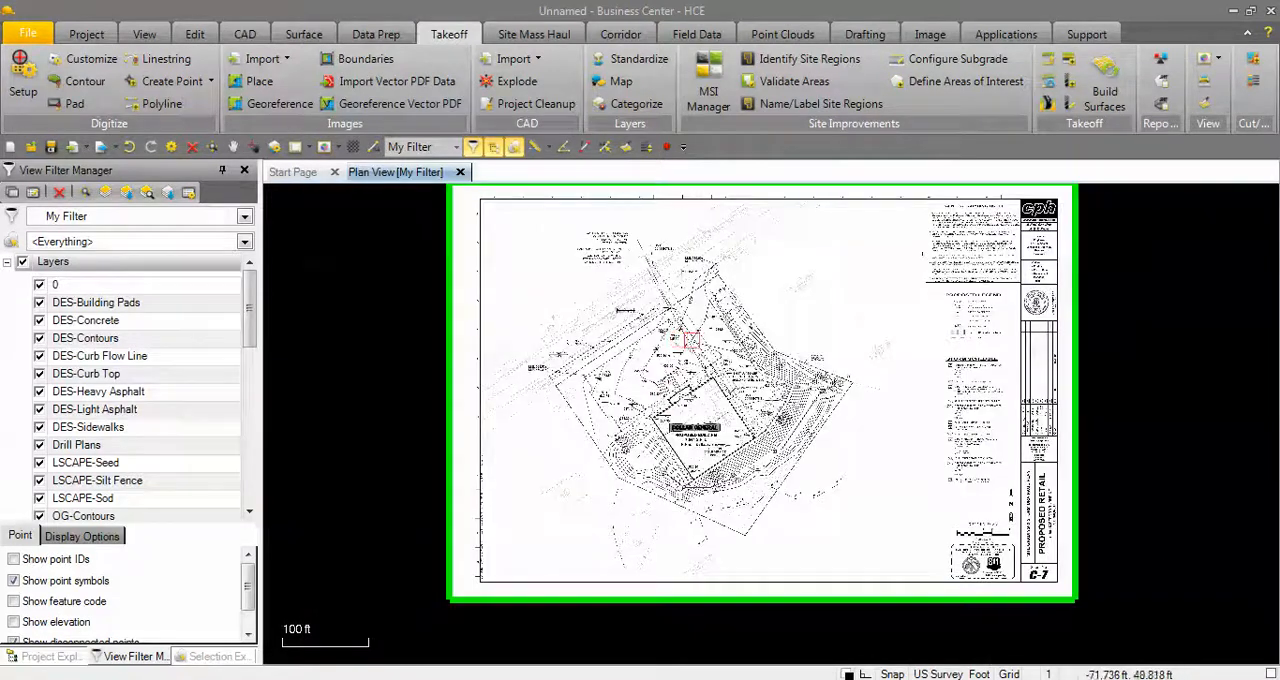
{"action": "scroll", "coordinate": [685, 341], "scroll_direction": "up", "scroll_amount": 2}
{"action": "scroll", "coordinate": [625, 397], "scroll_direction": "up", "scroll_amount": 3}
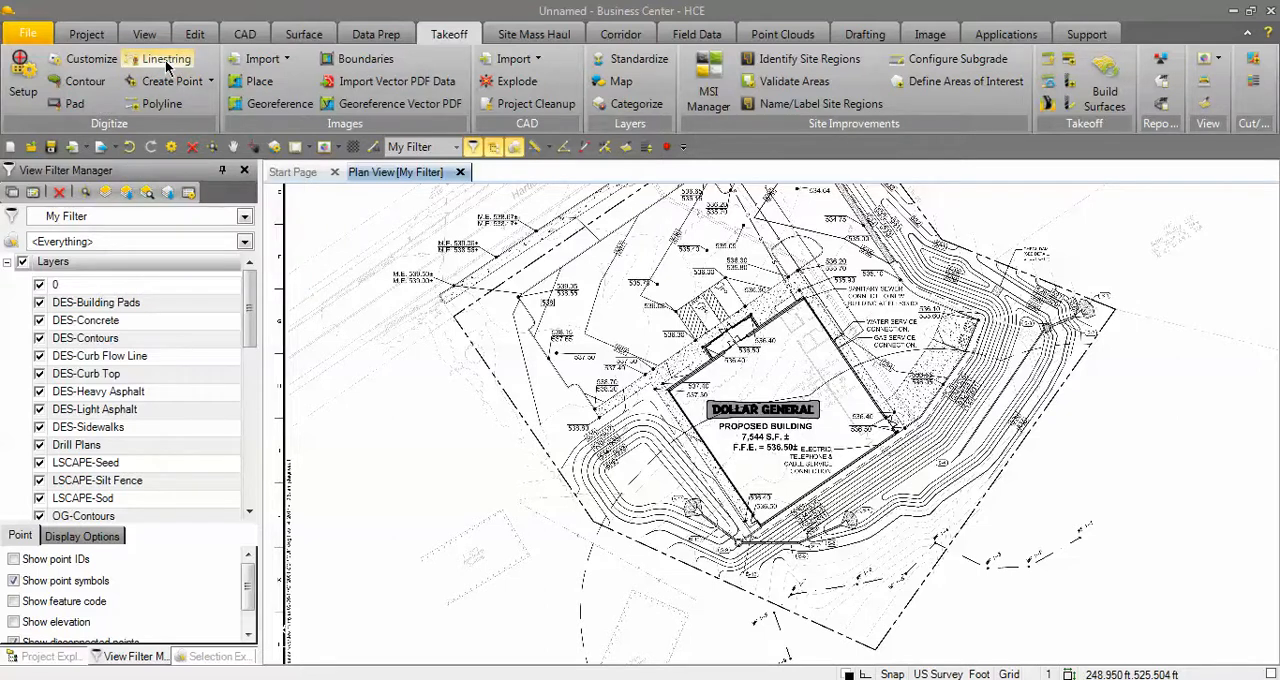
Set up contour digitizing on the OG-Contours layer with a 1.0 interval, incrementing up from a current elevation of 535.
{"action": "left_click", "coordinate": [89, 80]}
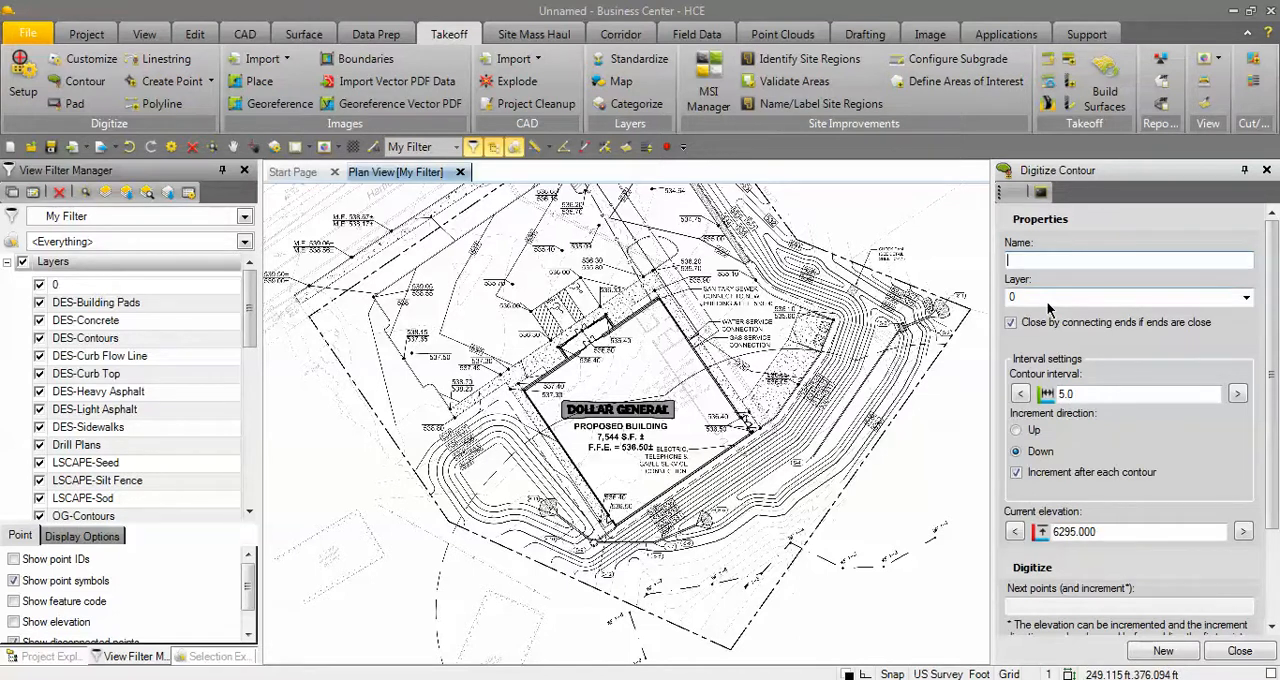
{"action": "left_click", "coordinate": [1246, 298]}
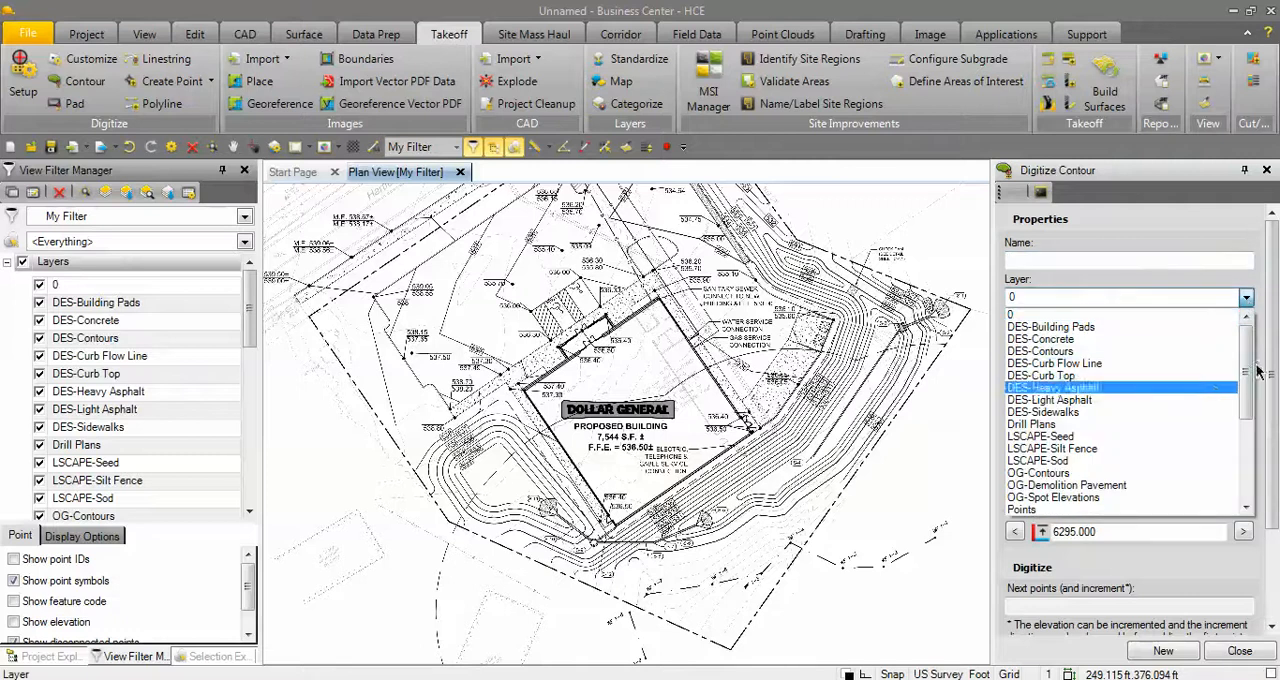
{"action": "left_click", "coordinate": [1036, 474]}
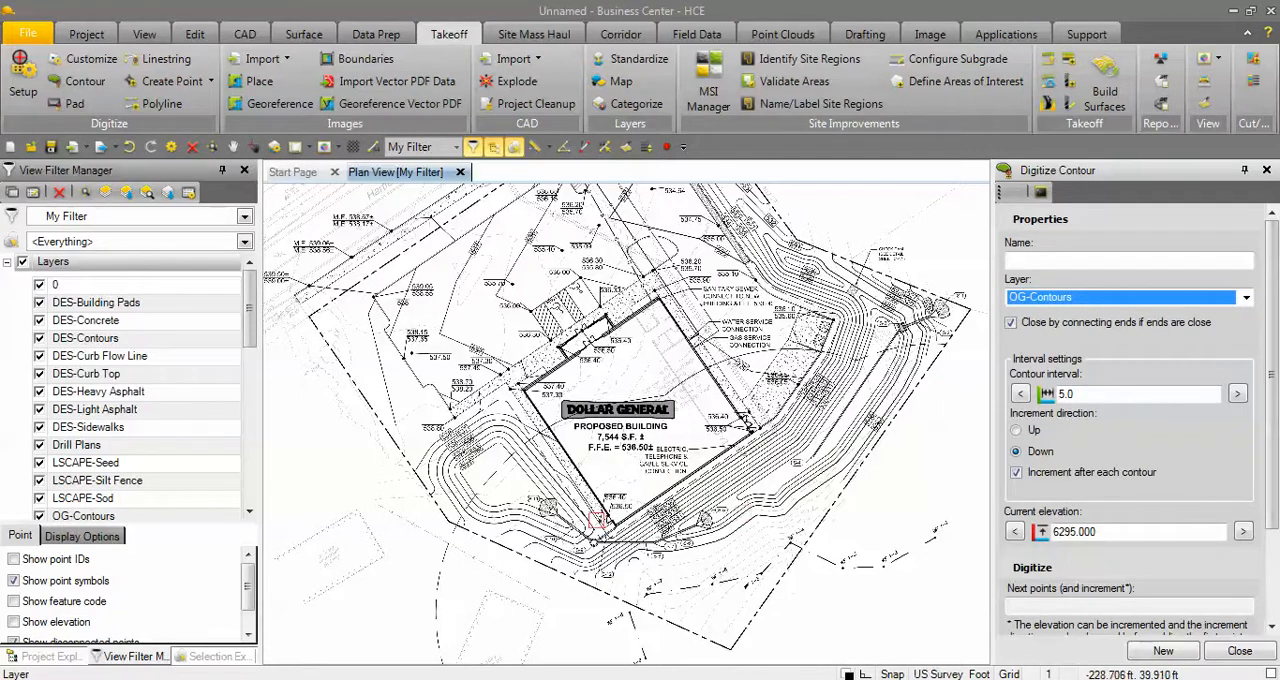
{"action": "scroll", "coordinate": [597, 519], "scroll_direction": "up", "scroll_amount": 6}
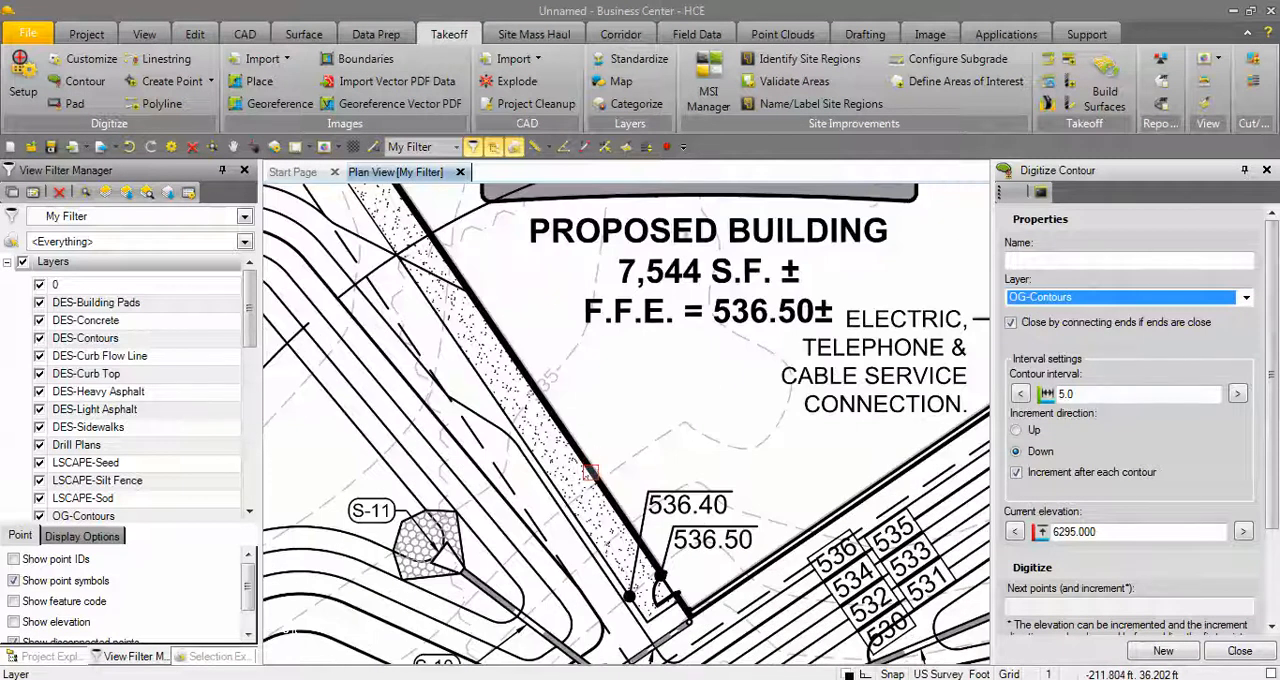
{"action": "middle_click_drag", "start_coordinate": [514, 497], "coordinate": [641, 508]}
{"action": "scroll", "coordinate": [660, 409], "scroll_direction": "up", "scroll_amount": 4}
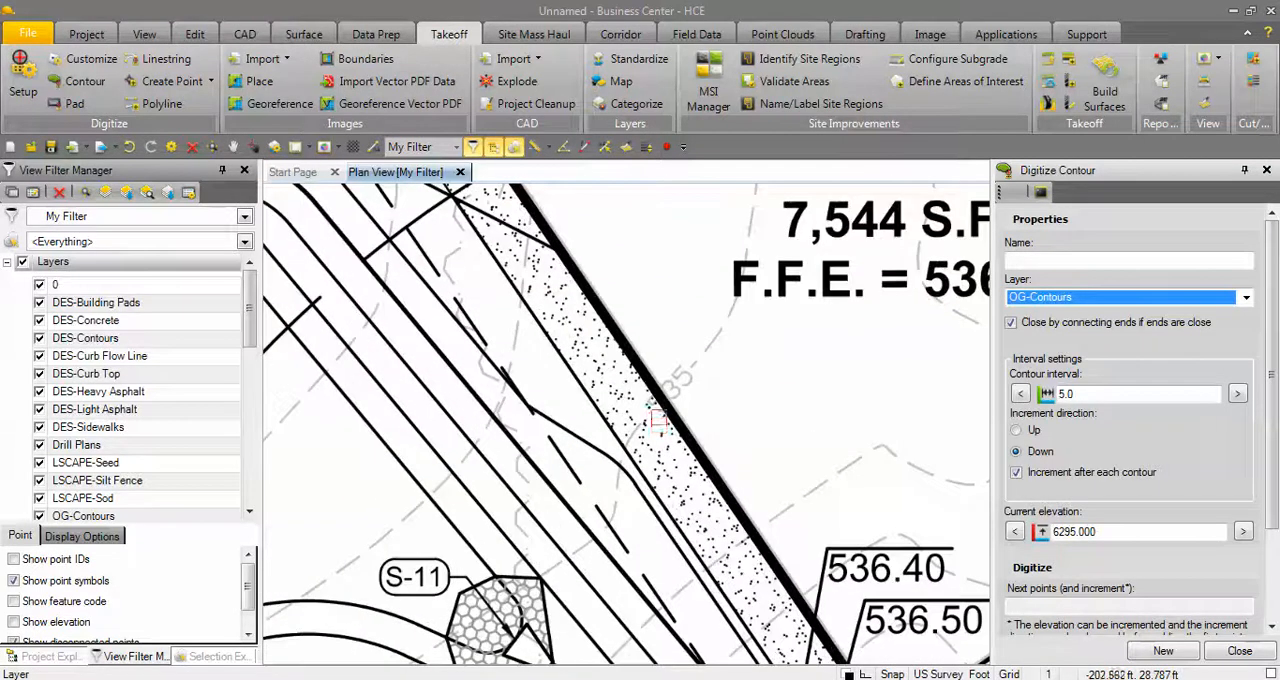
{"action": "scroll", "coordinate": [692, 387], "scroll_direction": "down", "scroll_amount": 2}
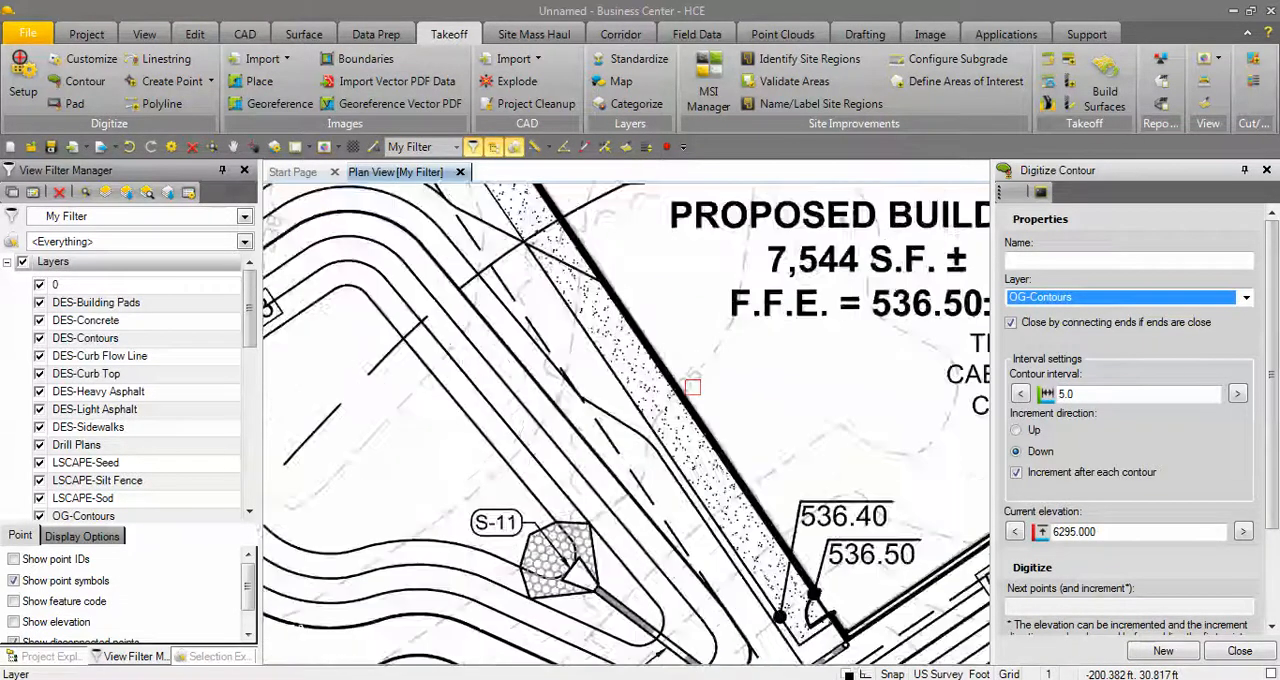
{"action": "scroll", "coordinate": [692, 387], "scroll_direction": "down", "scroll_amount": 2}
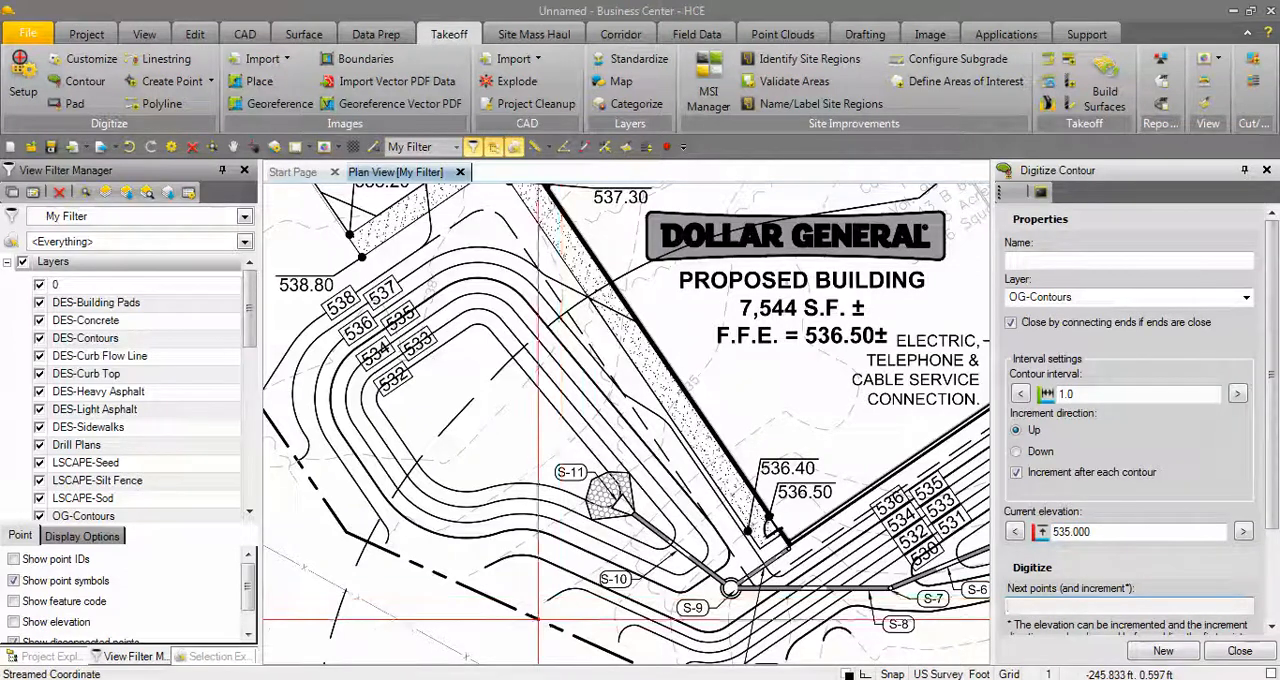
Start tracing the dashed existing contour at elevation 535 from its outer end near S-10 across the proposed slope lines.
{"action": "scroll", "coordinate": [538, 620], "scroll_direction": "up", "scroll_amount": 2}
{"action": "scroll", "coordinate": [538, 620], "scroll_direction": "up", "scroll_amount": 5}
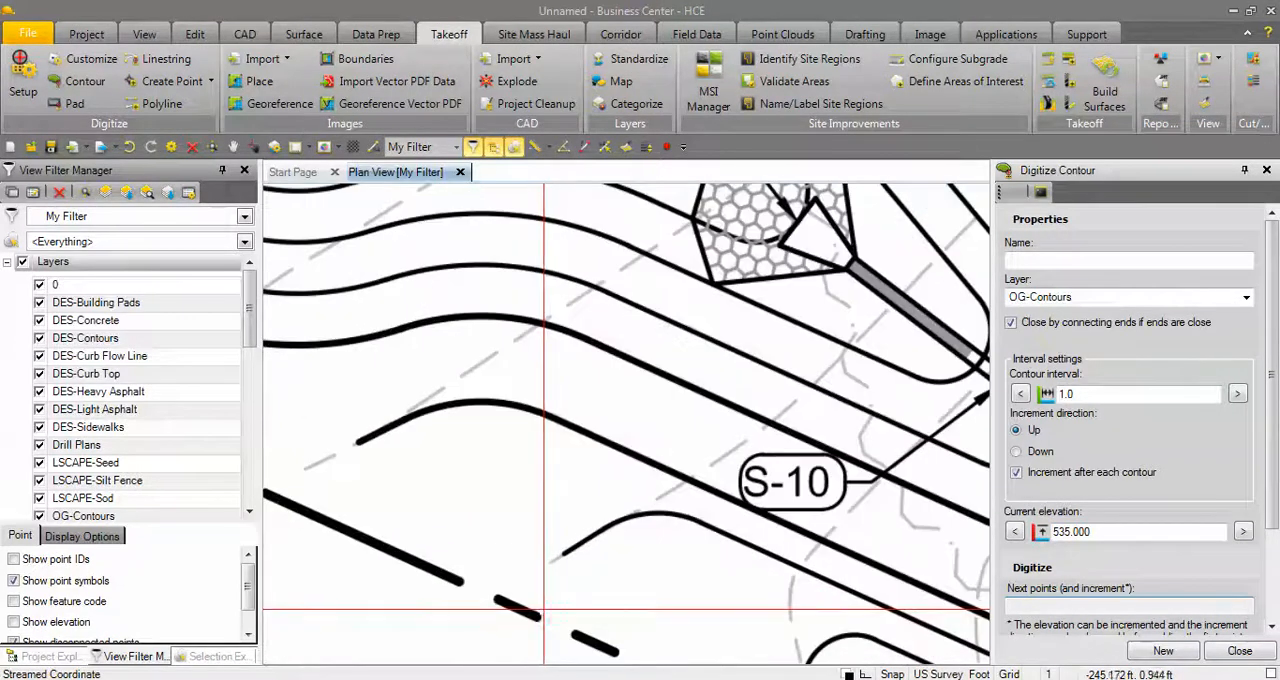
{"action": "middle_click_drag", "start_coordinate": [550, 594], "coordinate": [447, 609]}
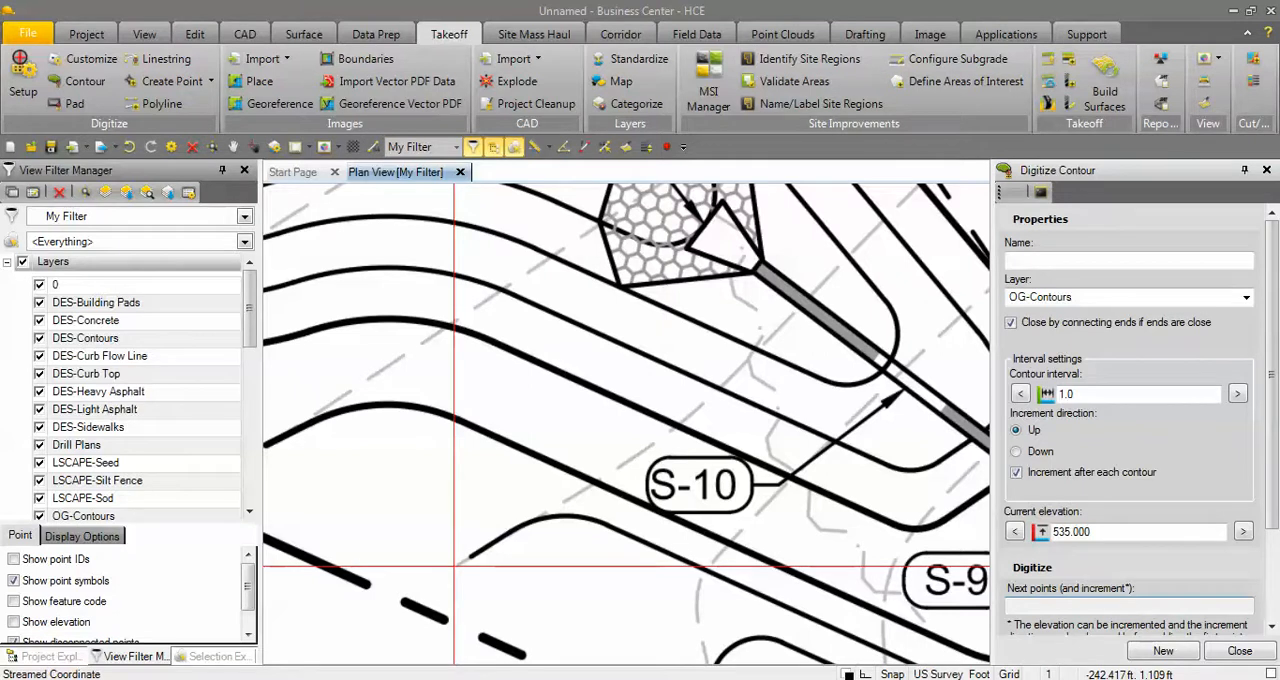
{"action": "left_click", "coordinate": [454, 567]}
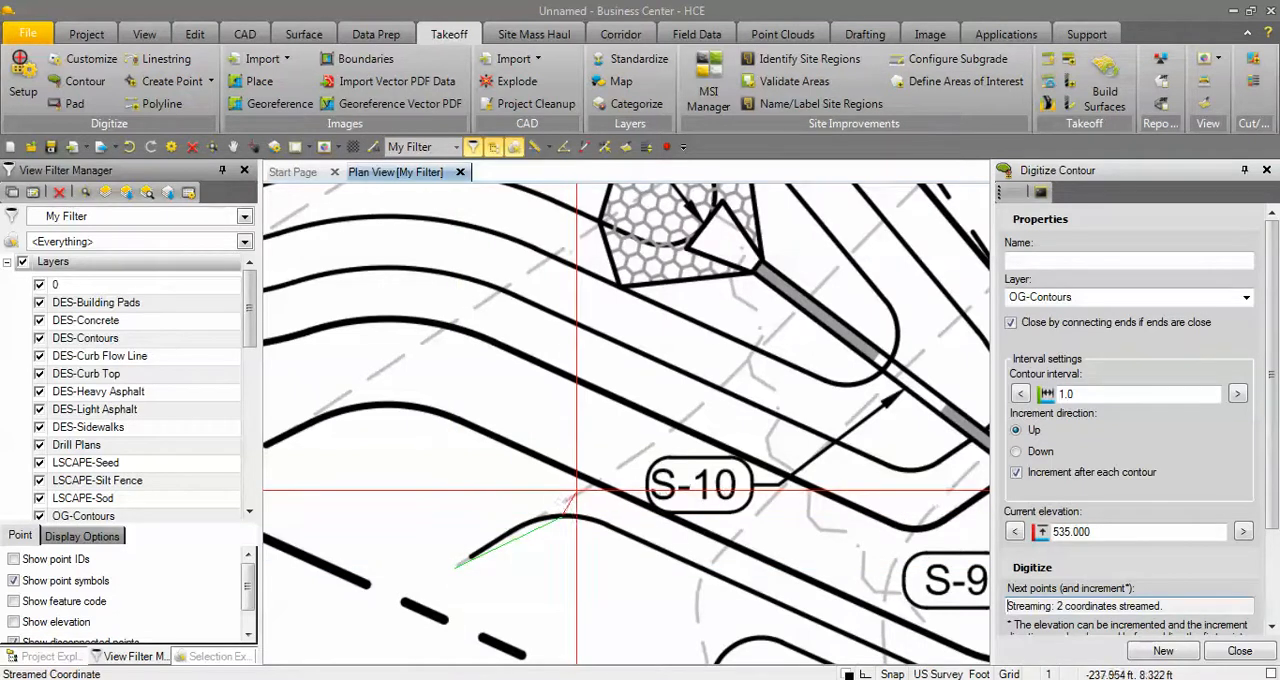
{"action": "left_click", "coordinate": [591, 484]}
{"action": "left_click", "coordinate": [673, 428]}
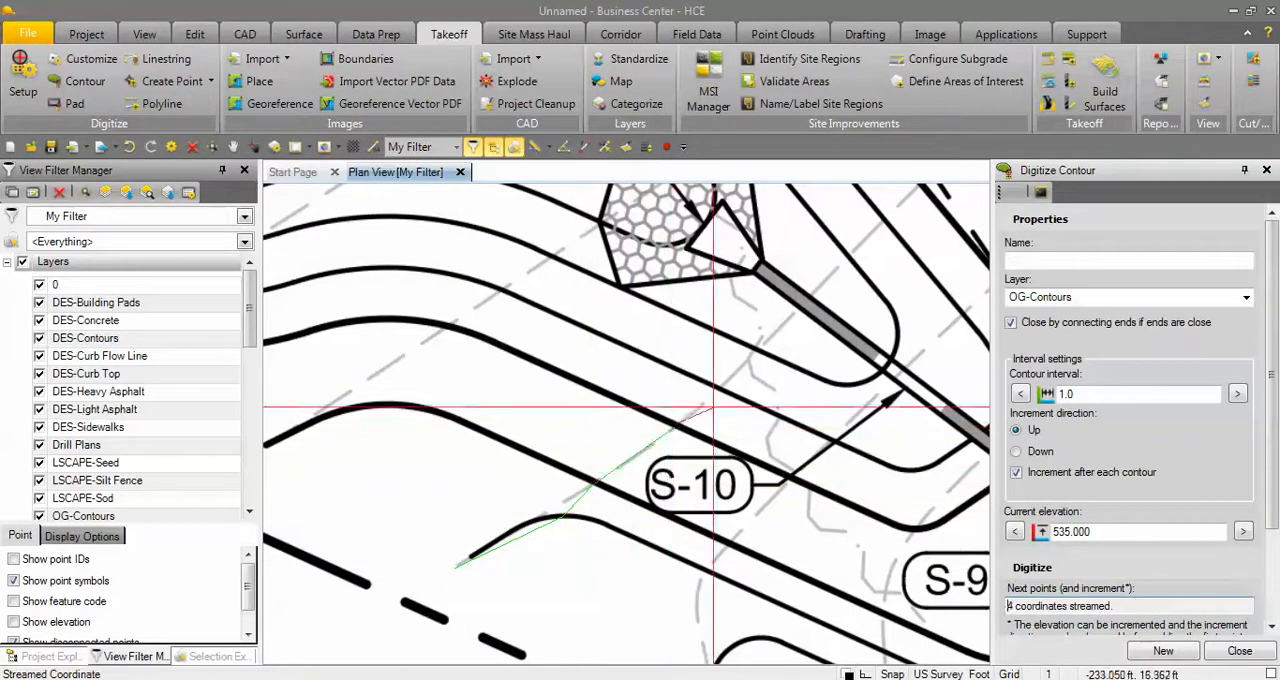
{"action": "left_click", "coordinate": [752, 364]}
{"action": "left_click", "coordinate": [833, 274]}
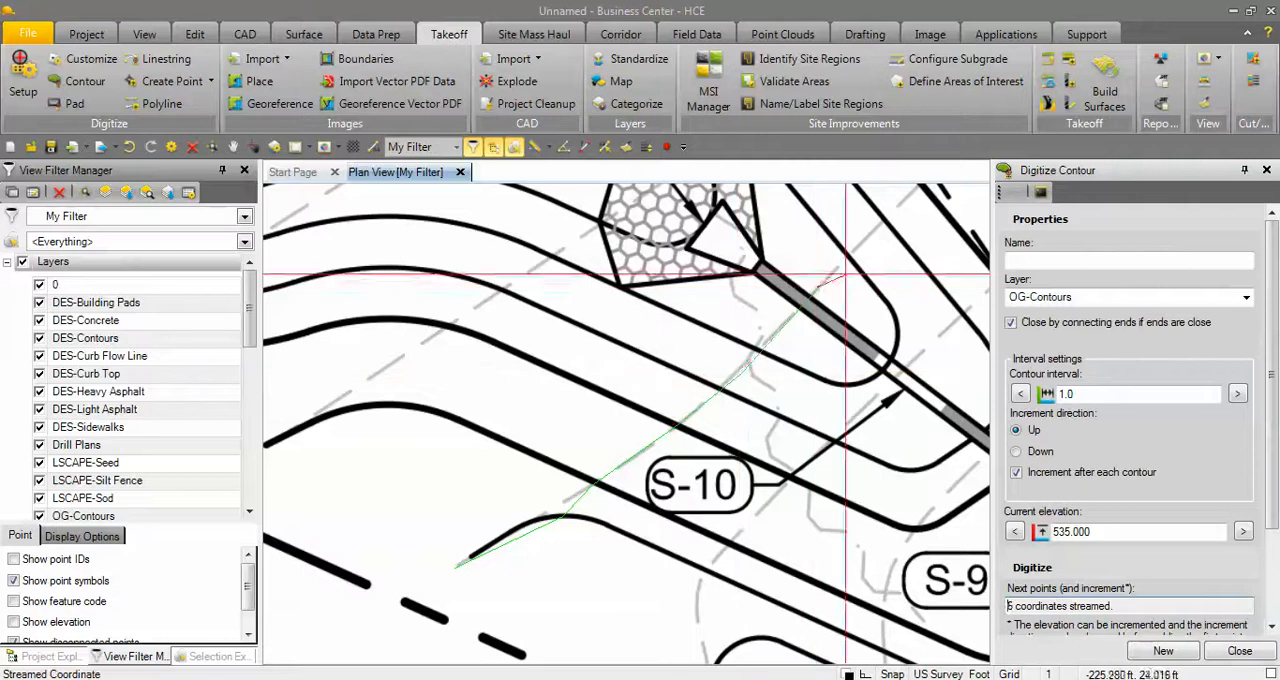
Continue the 535 contour across the stippled sidewalk and into the building footprint, up to the sharp bend in the dashed line.
{"action": "middle_click", "coordinate": [903, 197]}
{"action": "left_click", "coordinate": [712, 348]}
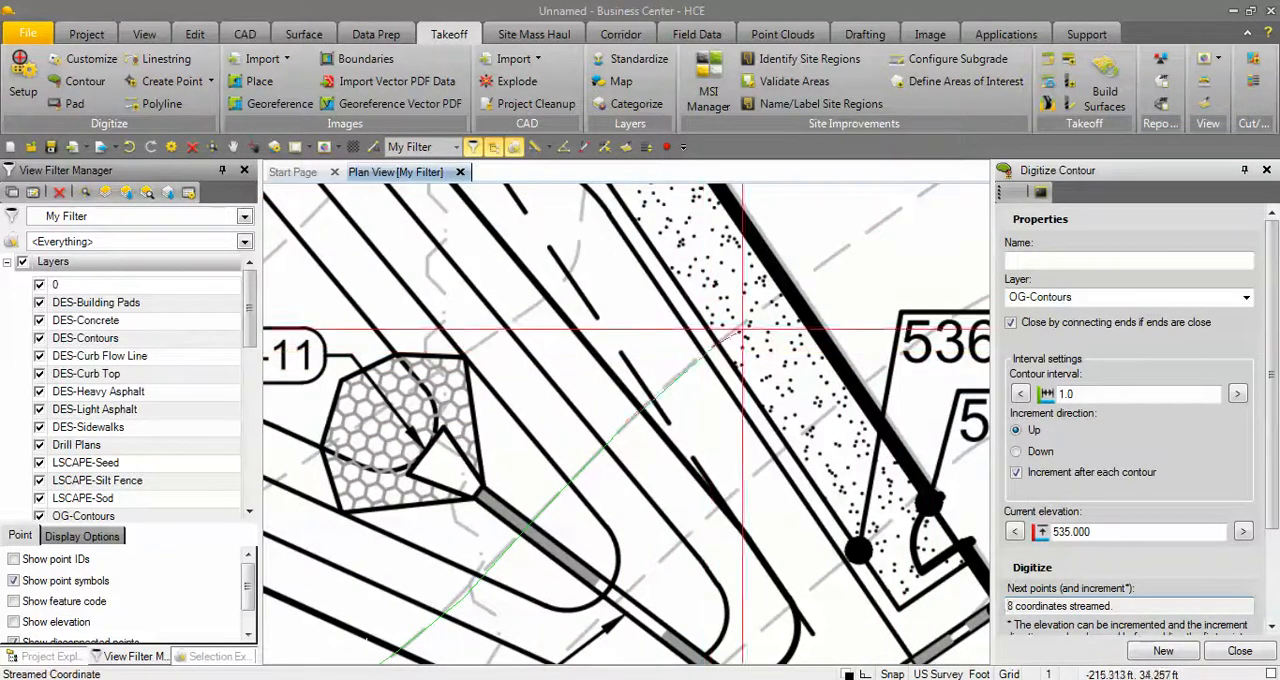
{"action": "left_click", "coordinate": [775, 298]}
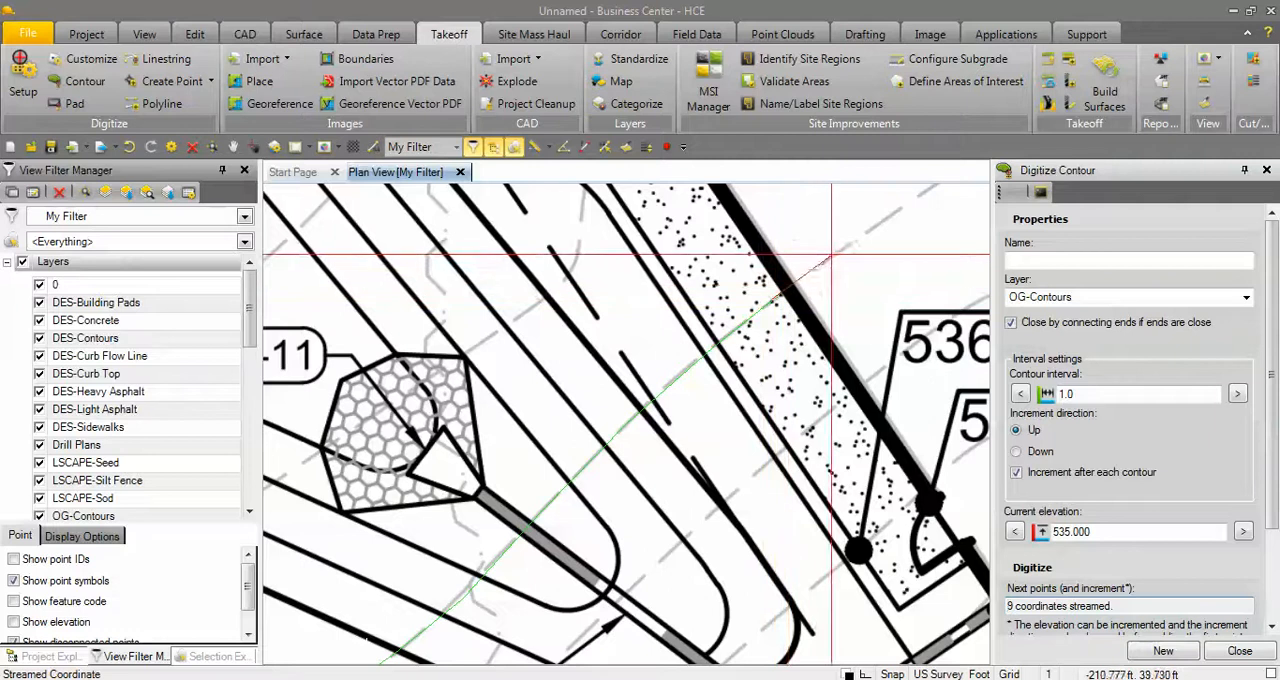
{"action": "left_click", "coordinate": [843, 246]}
{"action": "left_click", "coordinate": [903, 209]}
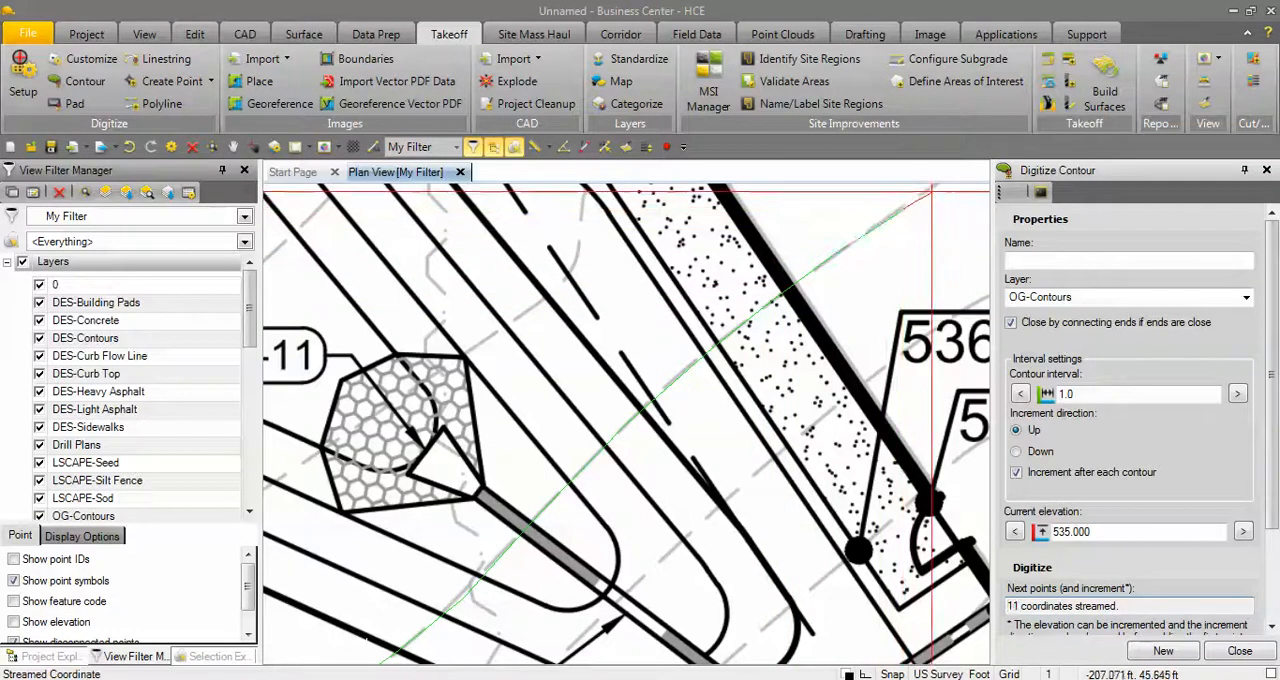
{"action": "left_click", "coordinate": [932, 188]}
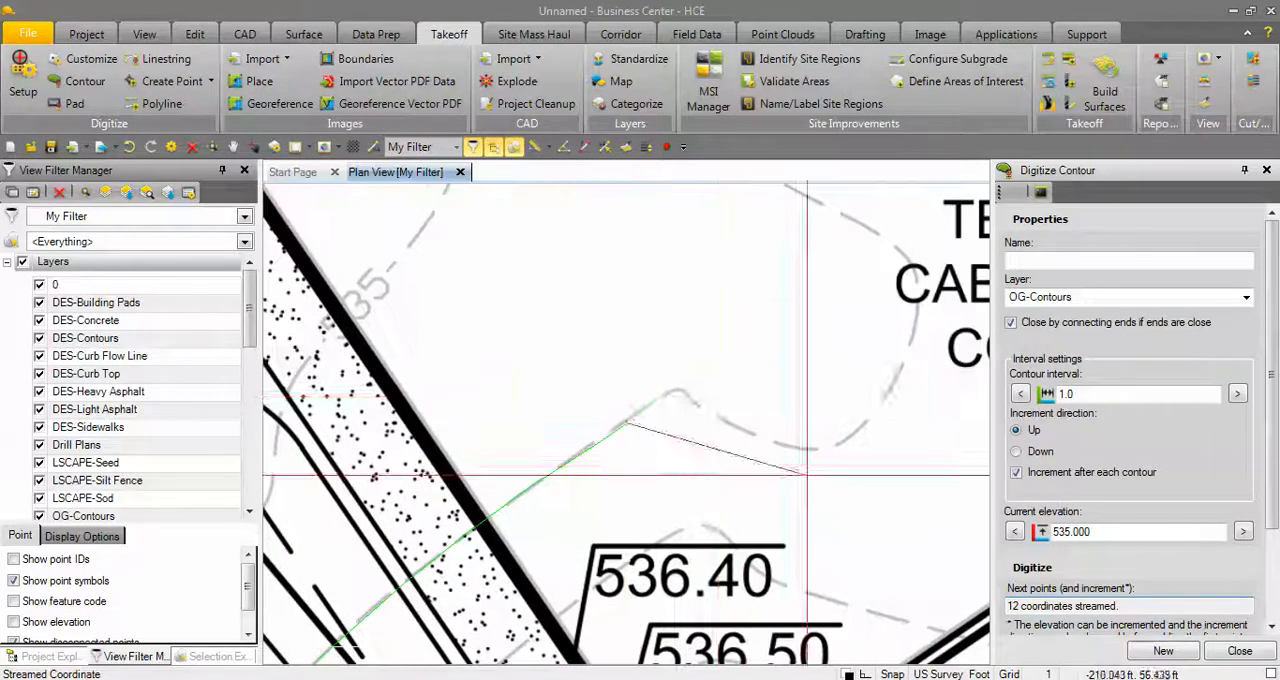
{"action": "left_click", "coordinate": [688, 394]}
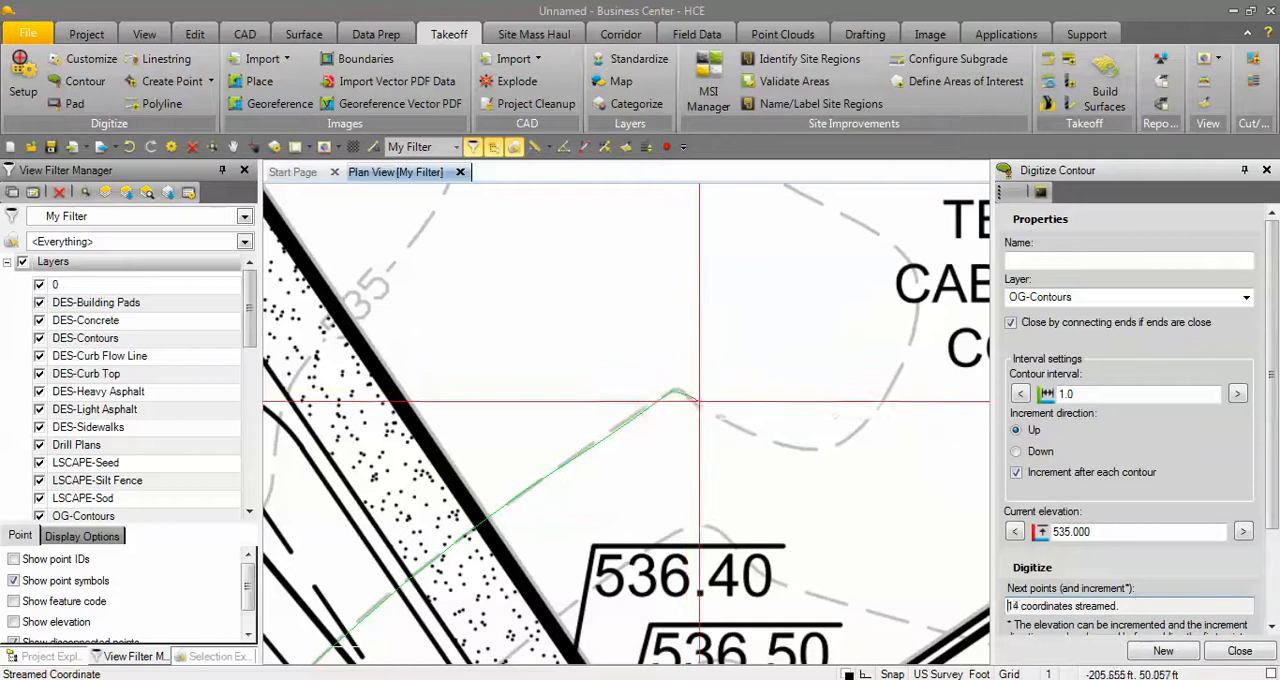
Trace the 535 contour around its curved loop beside the cable service note inside the building footprint.
{"action": "left_click", "coordinate": [722, 418]}
{"action": "left_click", "coordinate": [755, 434]}
{"action": "left_click", "coordinate": [783, 445]}
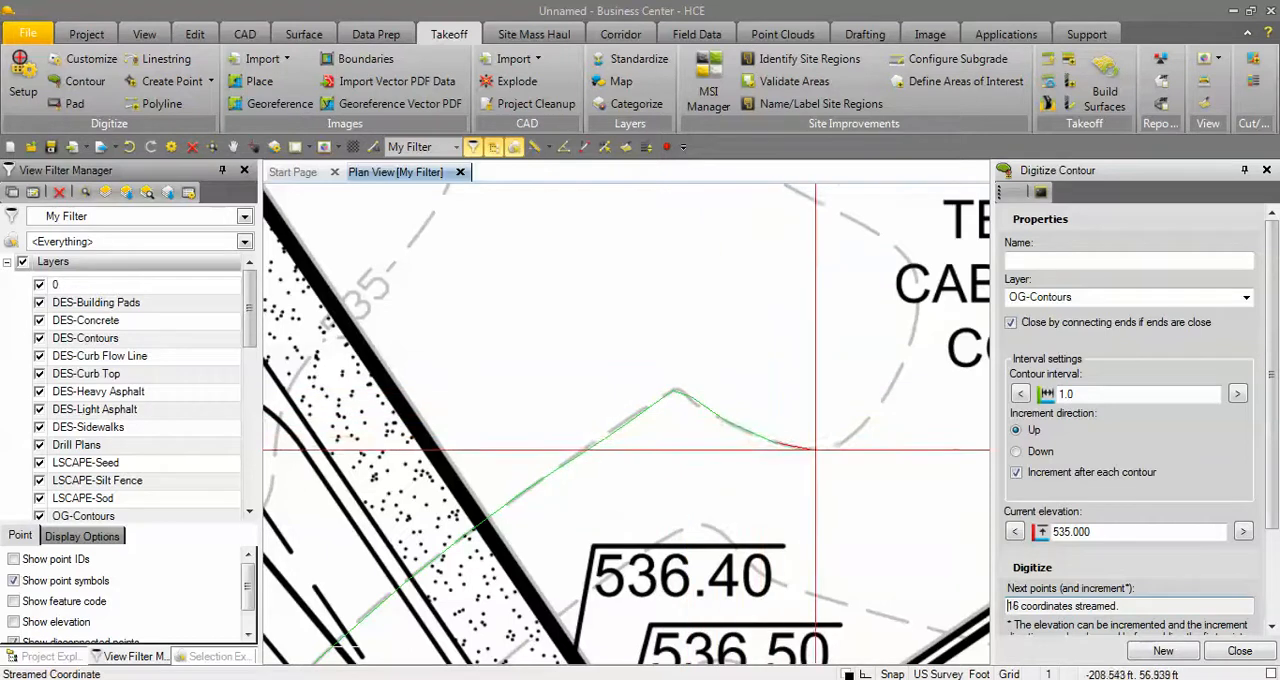
{"action": "left_click", "coordinate": [822, 451]}
{"action": "left_click", "coordinate": [870, 430]}
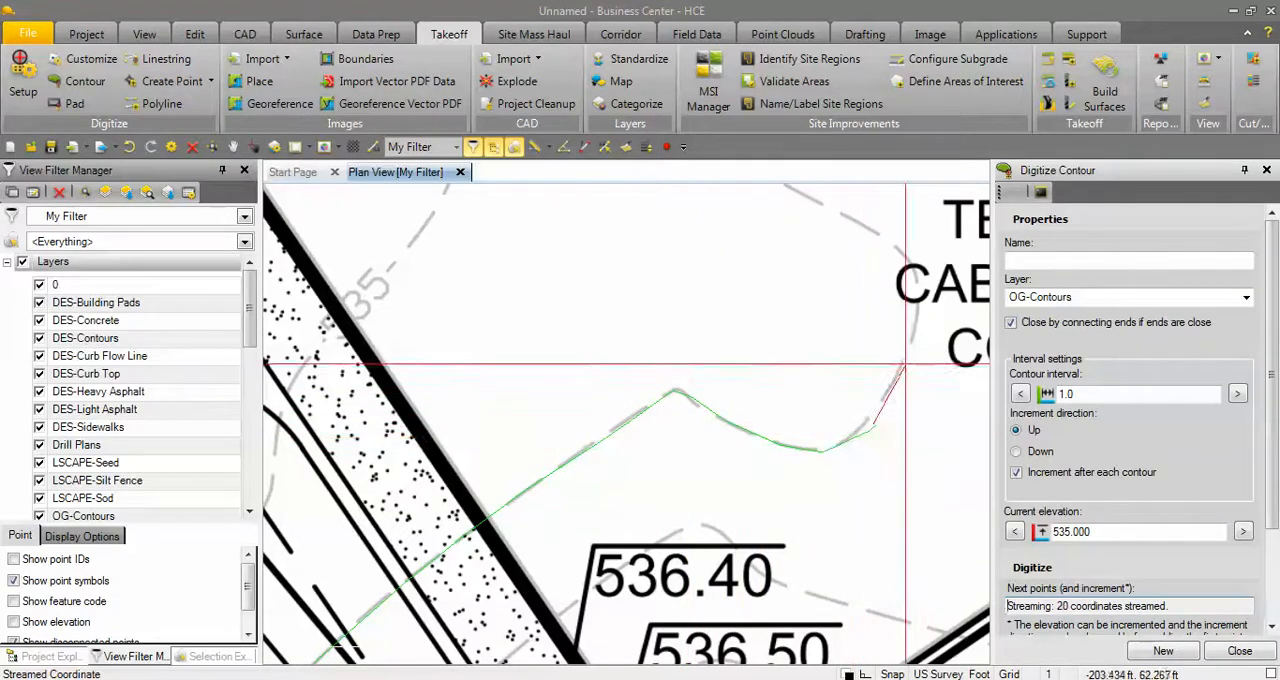
{"action": "left_click", "coordinate": [910, 359]}
{"action": "left_click", "coordinate": [919, 298]}
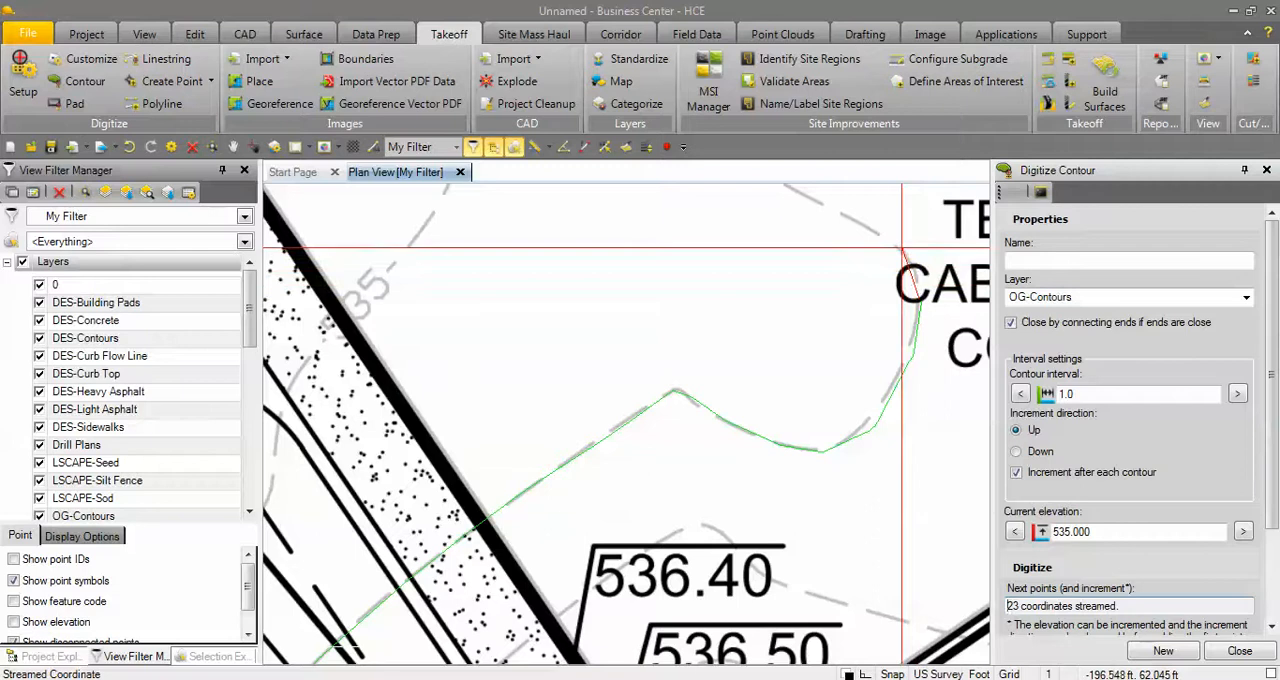
{"action": "left_click", "coordinate": [901, 245]}
{"action": "left_click", "coordinate": [797, 192]}
End the 535 contour at its last traced point below the F.F.E. text.
{"action": "middle_click_drag", "start_coordinate": [797, 192], "coordinate": [623, 423]}
{"action": "scroll", "coordinate": [700, 430], "scroll_direction": "down", "scroll_amount": 1}
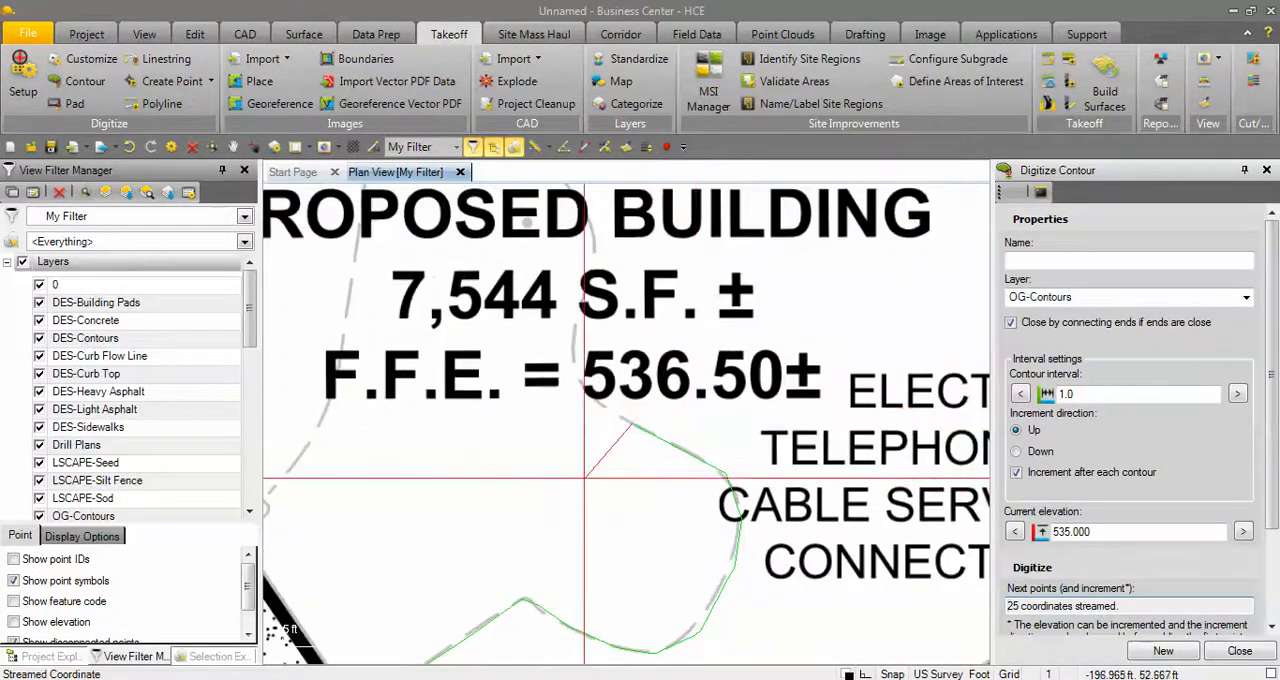
{"action": "scroll", "coordinate": [580, 480], "scroll_direction": "down", "scroll_amount": 3}
{"action": "scroll", "coordinate": [770, 270], "scroll_direction": "down", "scroll_amount": 3}
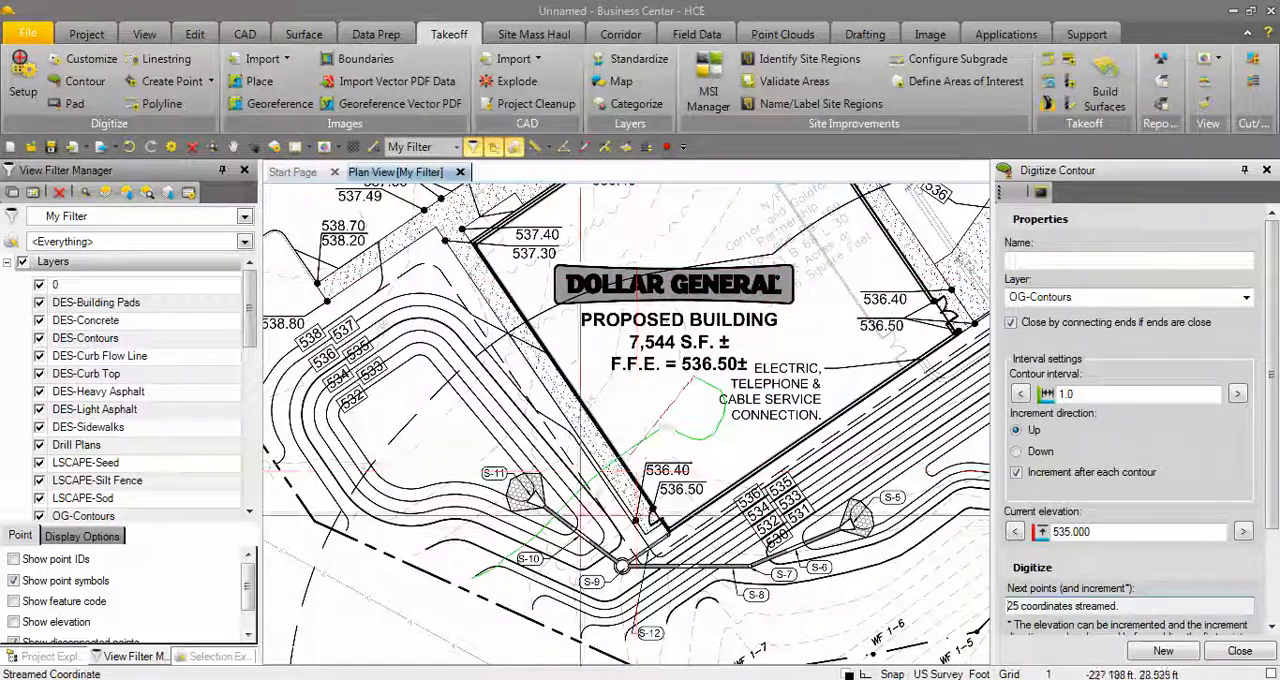
{"action": "scroll", "coordinate": [596, 456], "scroll_direction": "up", "scroll_amount": 2}
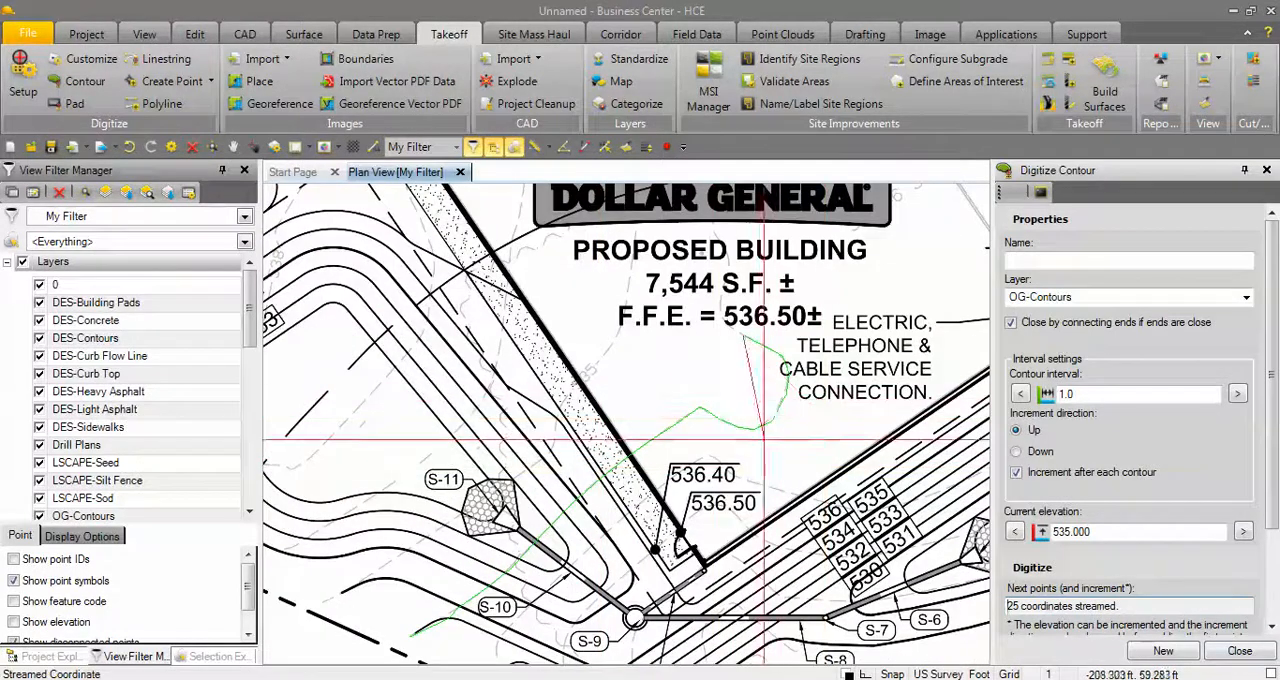
{"action": "left_click_drag", "start_coordinate": [1275, 493], "coordinate": [1275, 598]}
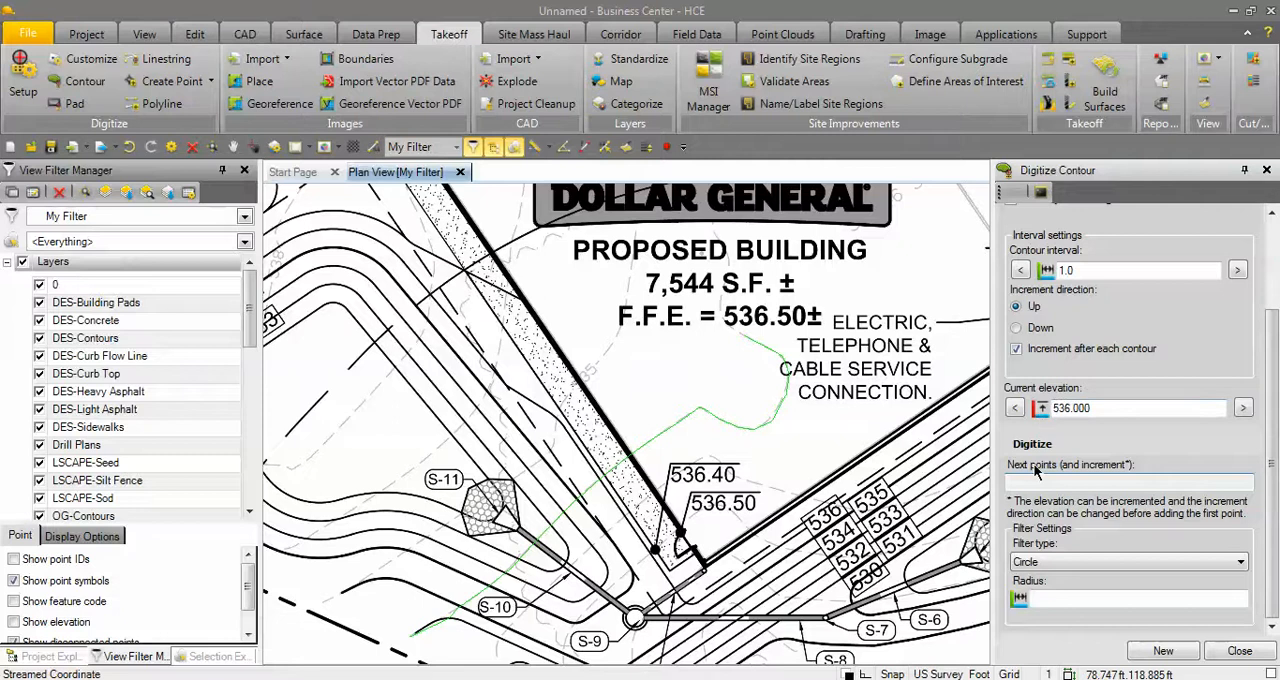
Start tracing the neighbouring dashed contour at elevation 536 from its outer end, passing through the riprap at S-11.
{"action": "scroll", "coordinate": [452, 555], "scroll_direction": "up", "scroll_amount": 5}
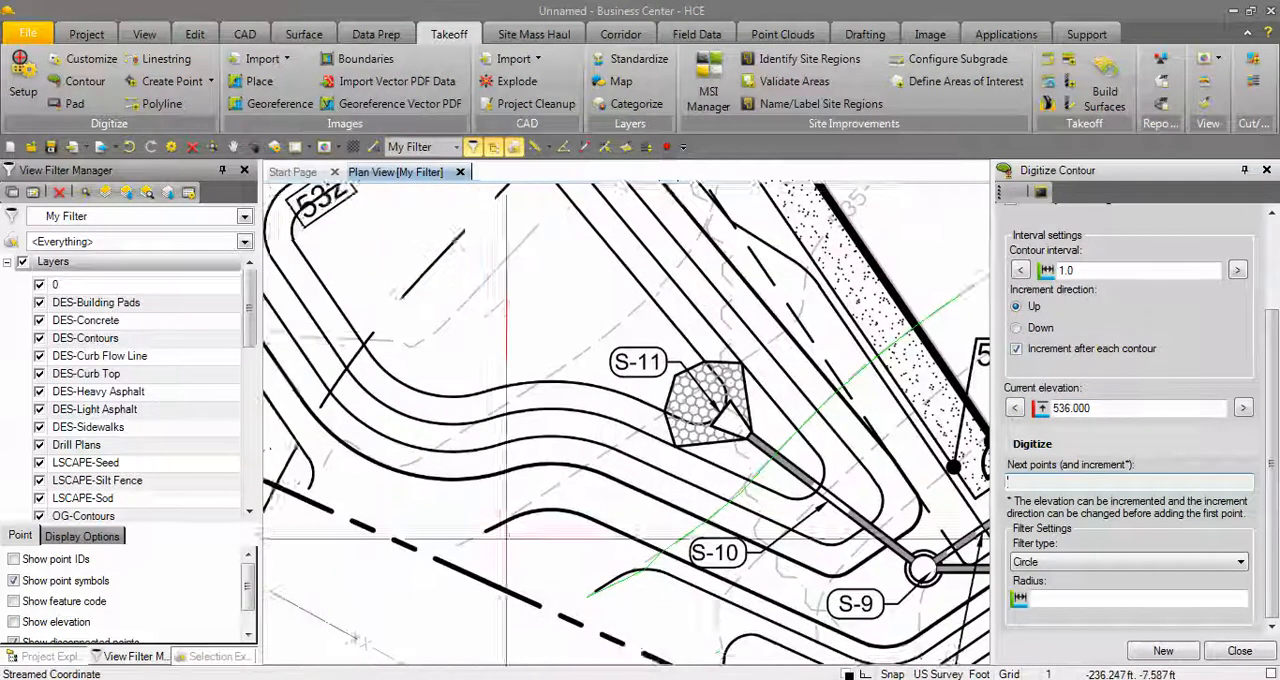
{"action": "left_click", "coordinate": [460, 540]}
{"action": "left_click", "coordinate": [524, 506]}
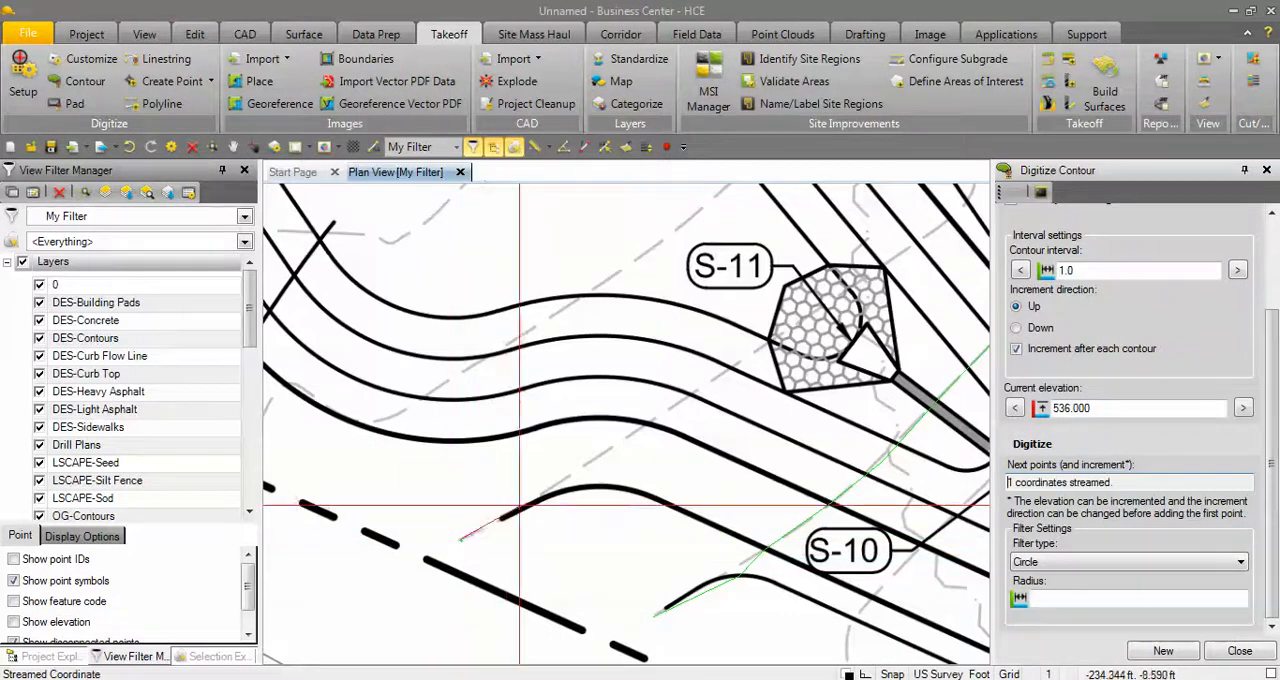
{"action": "left_click", "coordinate": [635, 430]}
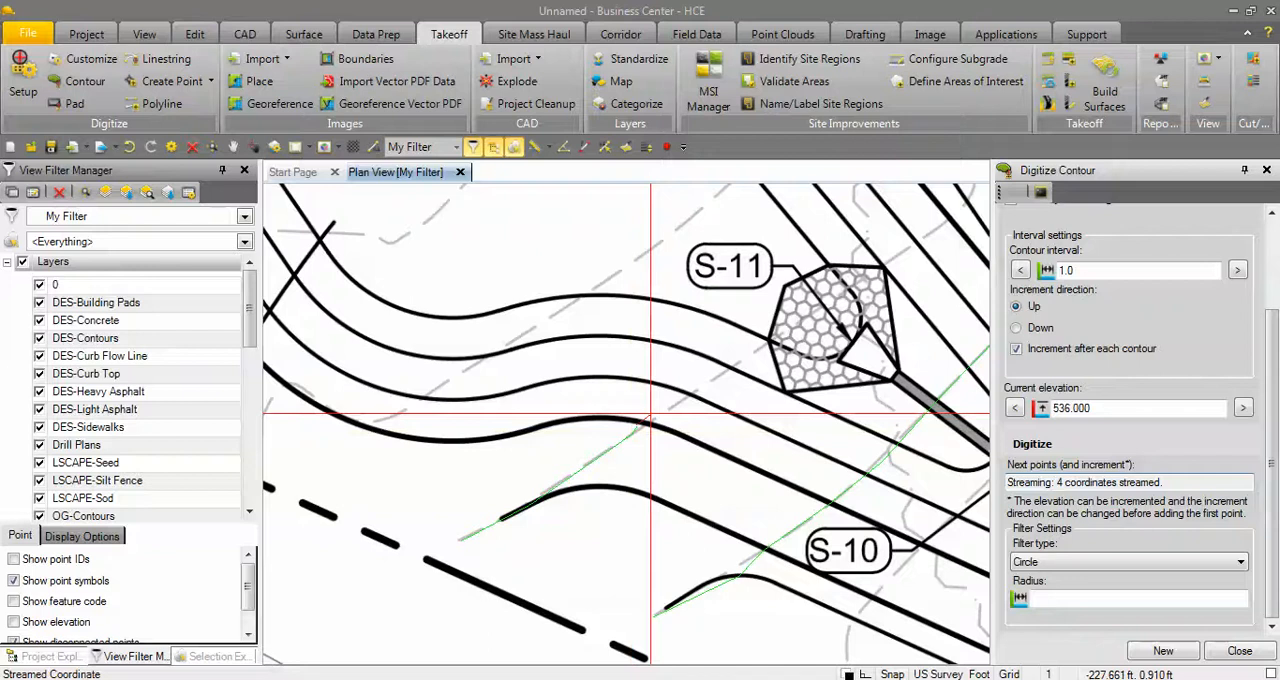
{"action": "left_click", "coordinate": [738, 363]}
{"action": "left_click", "coordinate": [776, 336]}
{"action": "left_click", "coordinate": [920, 239]}
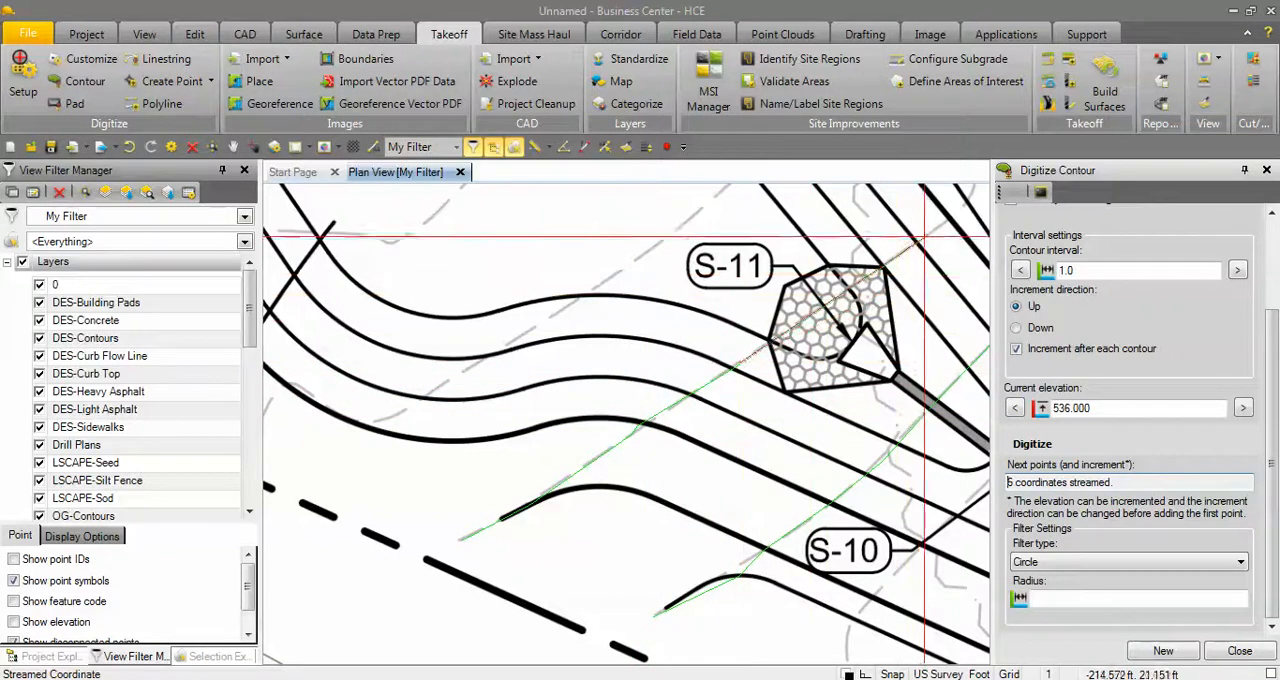
{"action": "left_click", "coordinate": [964, 204]}
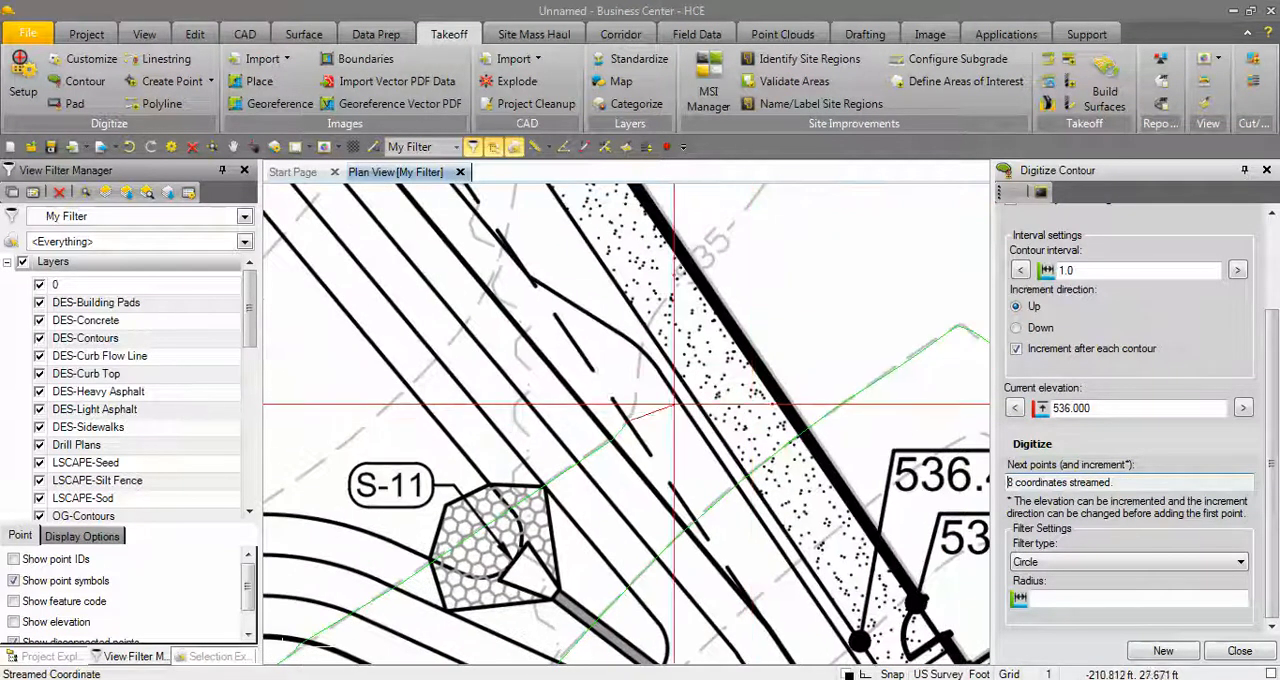
Continue the 536 contour across the stippled sidewalk, past the grey 535 label, and up beside the F.F.E. text inside the building footprint.
{"action": "left_click", "coordinate": [642, 357]}
{"action": "left_click", "coordinate": [675, 296]}
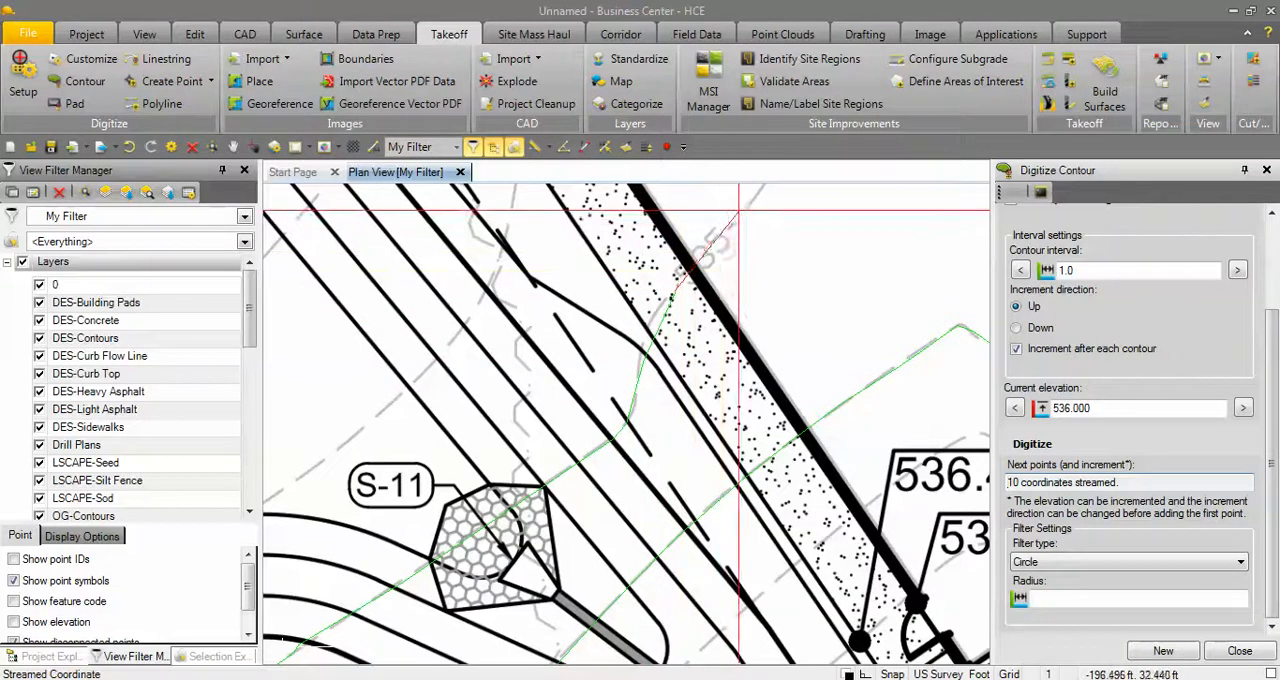
{"action": "left_click", "coordinate": [740, 212]}
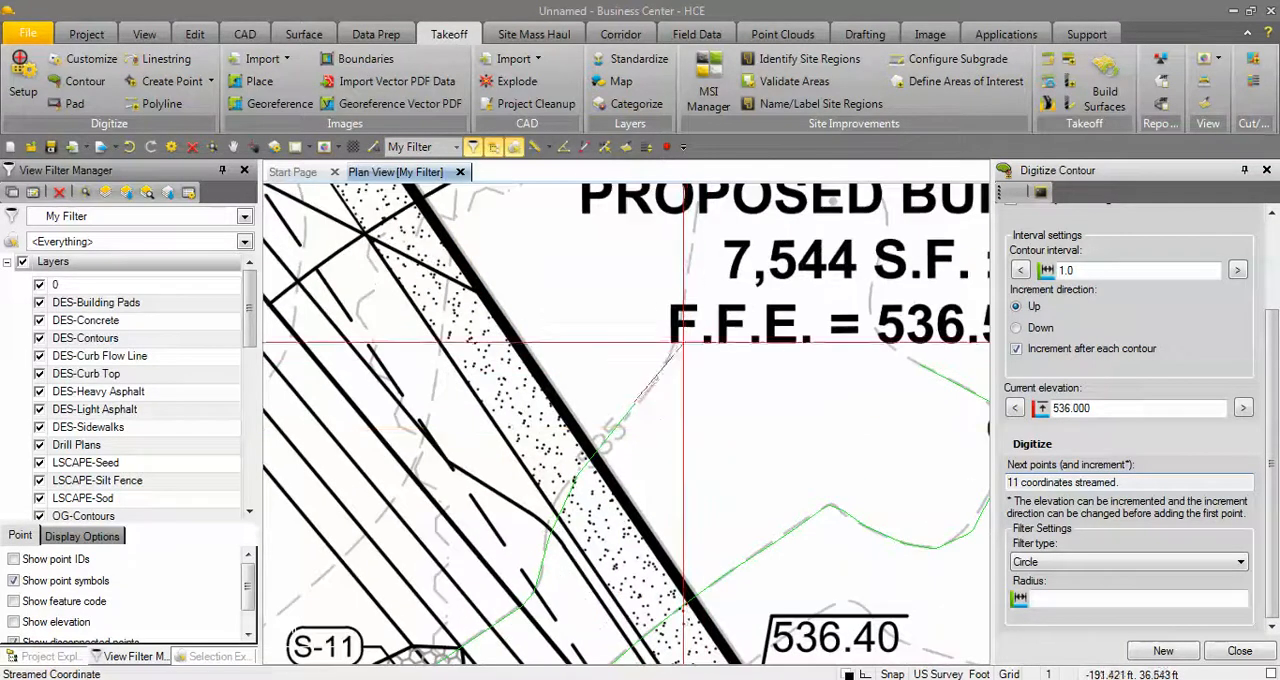
{"action": "left_click", "coordinate": [680, 355]}
{"action": "left_click", "coordinate": [693, 229]}
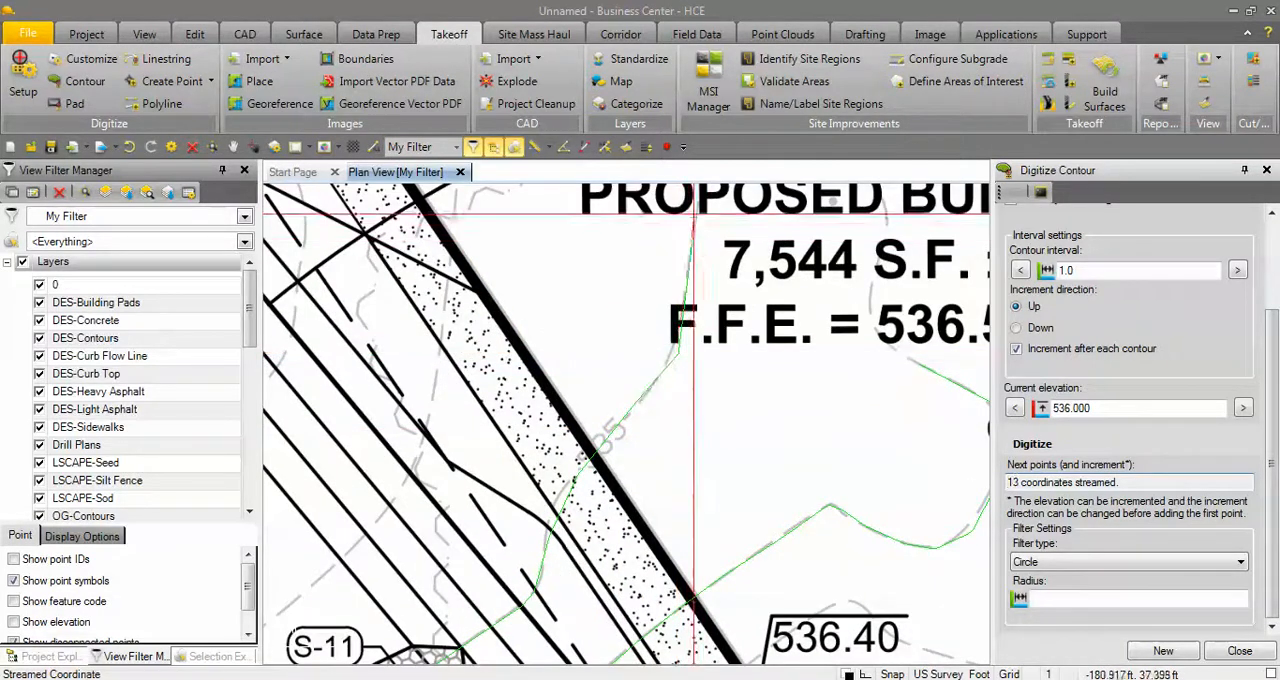
Continue the 536 contour up through the PROPOSED BUILDING text to the upper edge of the DOLLAR GENERAL sign and end it there.
{"action": "middle_click_drag", "start_coordinate": [693, 227], "coordinate": [664, 450]}
{"action": "left_click", "coordinate": [665, 256]}
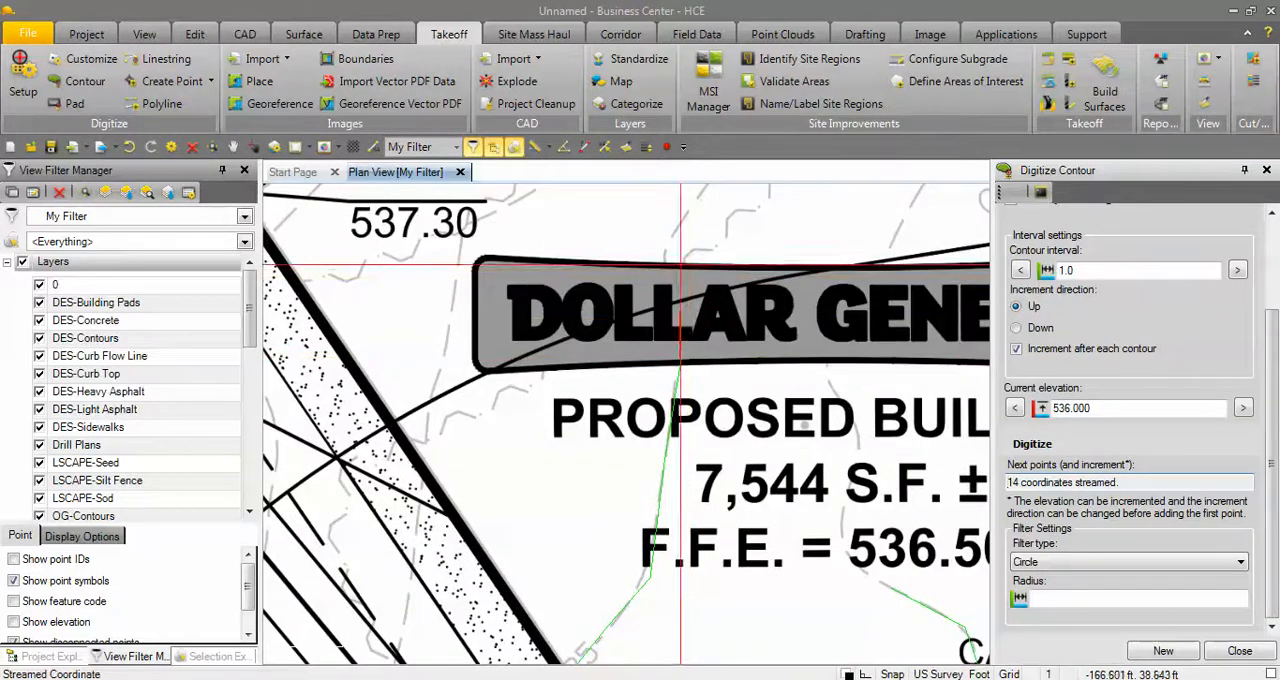
{"action": "left_click", "coordinate": [667, 255]}
{"action": "scroll", "coordinate": [741, 366], "scroll_direction": "down", "scroll_amount": 3}
{"action": "middle_click_drag", "start_coordinate": [754, 540], "coordinate": [803, 427]}
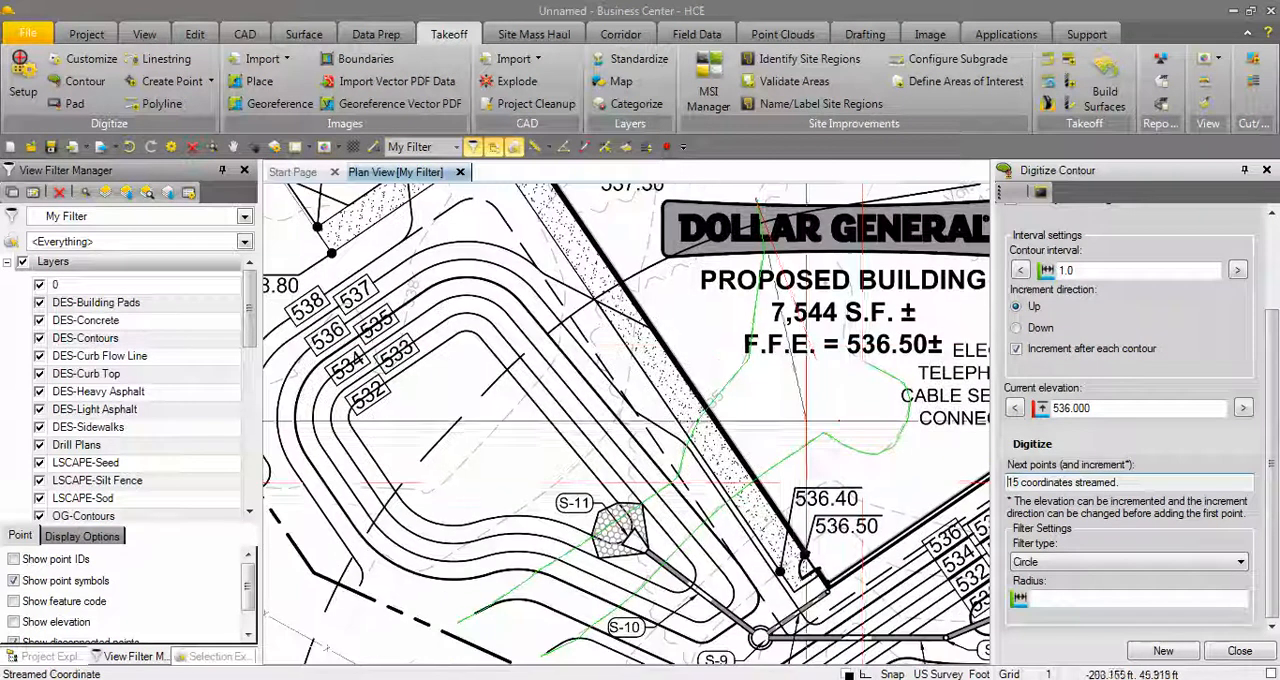
{"action": "left_click", "coordinate": [1161, 652]}
Trace the 537 contour from its outer end at the property line, across the basin and sidewalk, to just inside the building footprint.
{"action": "scroll", "coordinate": [558, 510], "scroll_direction": "up", "scroll_amount": 3}
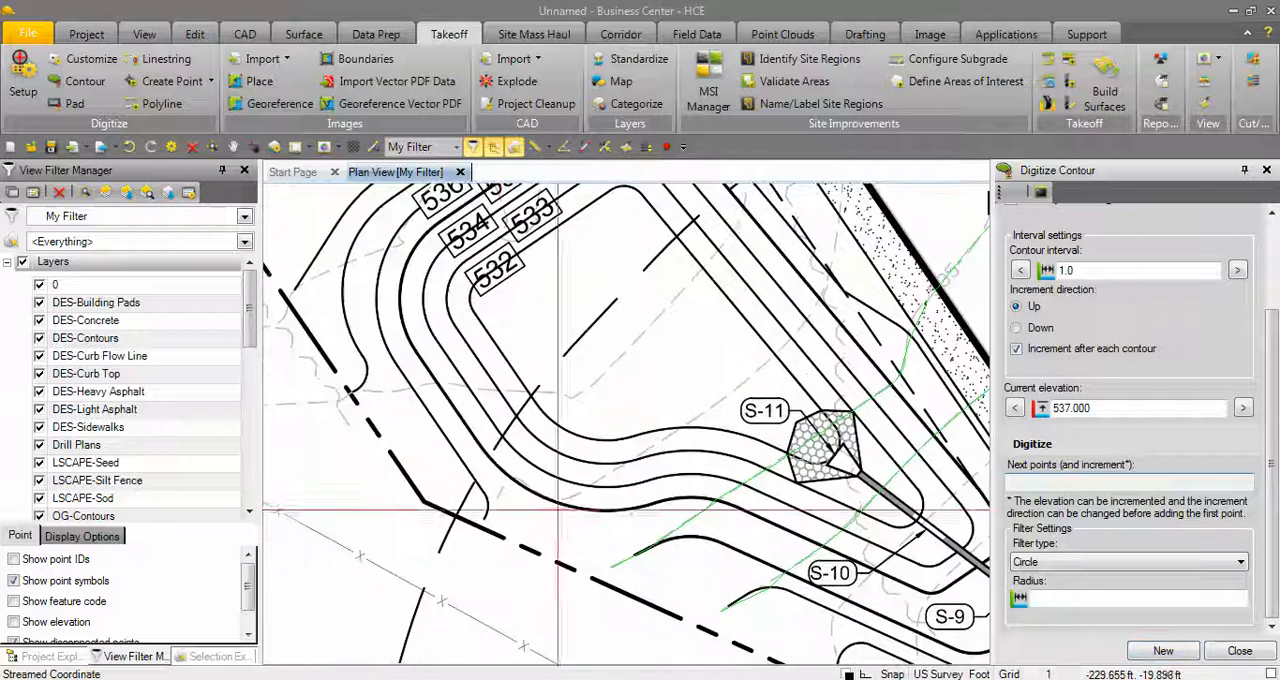
{"action": "scroll", "coordinate": [495, 510], "scroll_direction": "up", "scroll_amount": 2}
{"action": "left_click", "coordinate": [487, 490]}
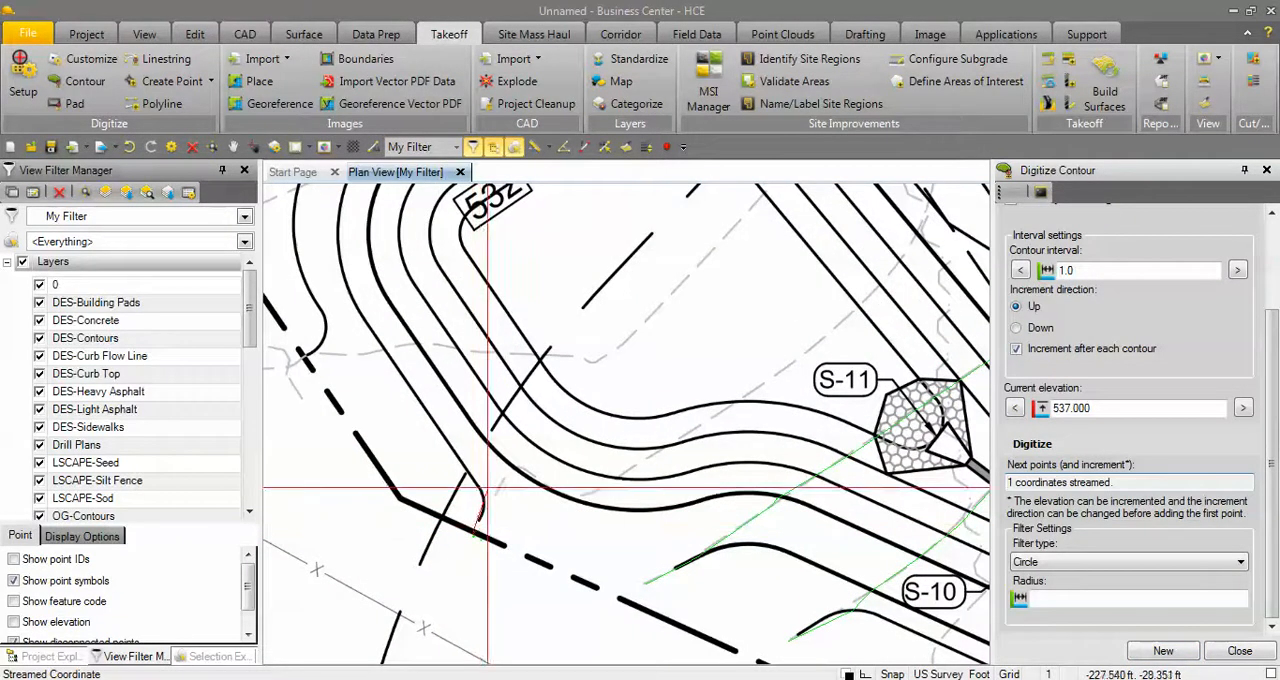
{"action": "mouse_move", "coordinate": [501, 476]}
{"action": "left_mouse_down"}
{"action": "mouse_move", "coordinate": [514, 460]}
{"action": "mouse_move", "coordinate": [547, 477]}
{"action": "mouse_move", "coordinate": [657, 458]}
{"action": "mouse_move", "coordinate": [849, 319]}
{"action": "mouse_move", "coordinate": [903, 202]}
{"action": "mouse_move", "coordinate": [928, 198]}
{"action": "mouse_move", "coordinate": [700, 400]}
{"action": "mouse_move", "coordinate": [652, 320]}
{"action": "mouse_move", "coordinate": [655, 204]}
{"action": "left_mouse_up"}
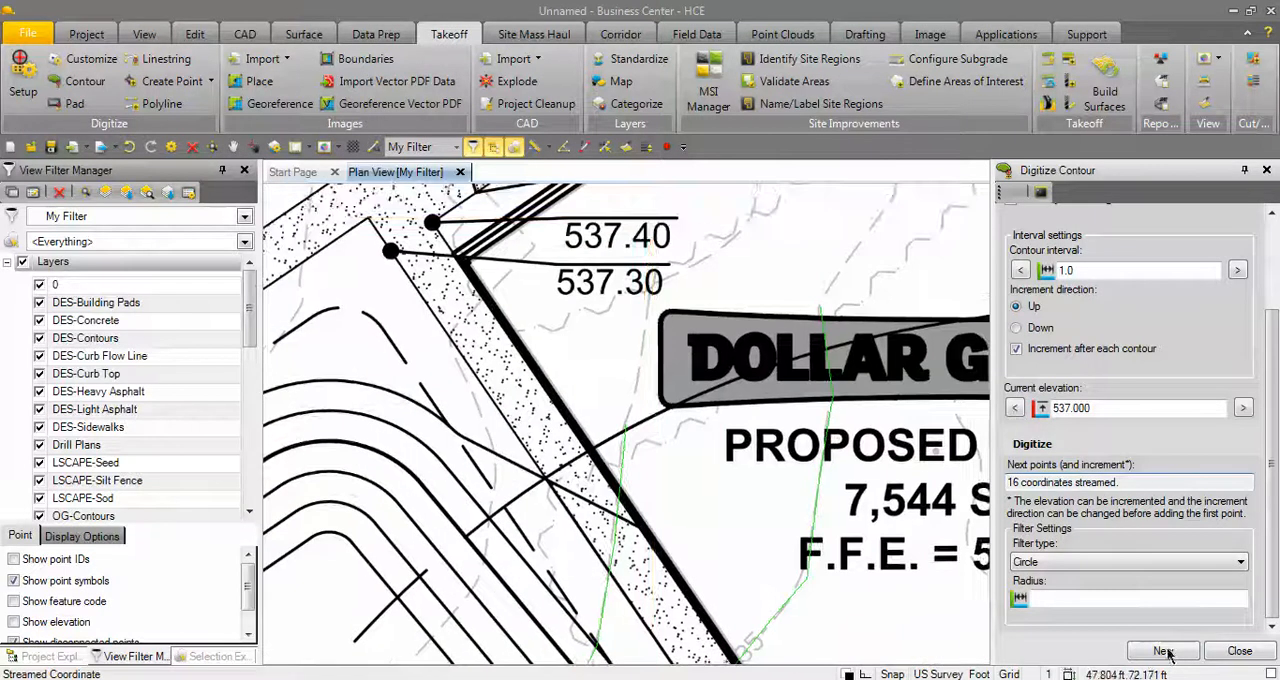
Start the 538 contour at the outer end of its dashed line beyond the property line and trace it to that line.
{"action": "scroll", "coordinate": [420, 560], "scroll_direction": "down", "scroll_amount": 3}
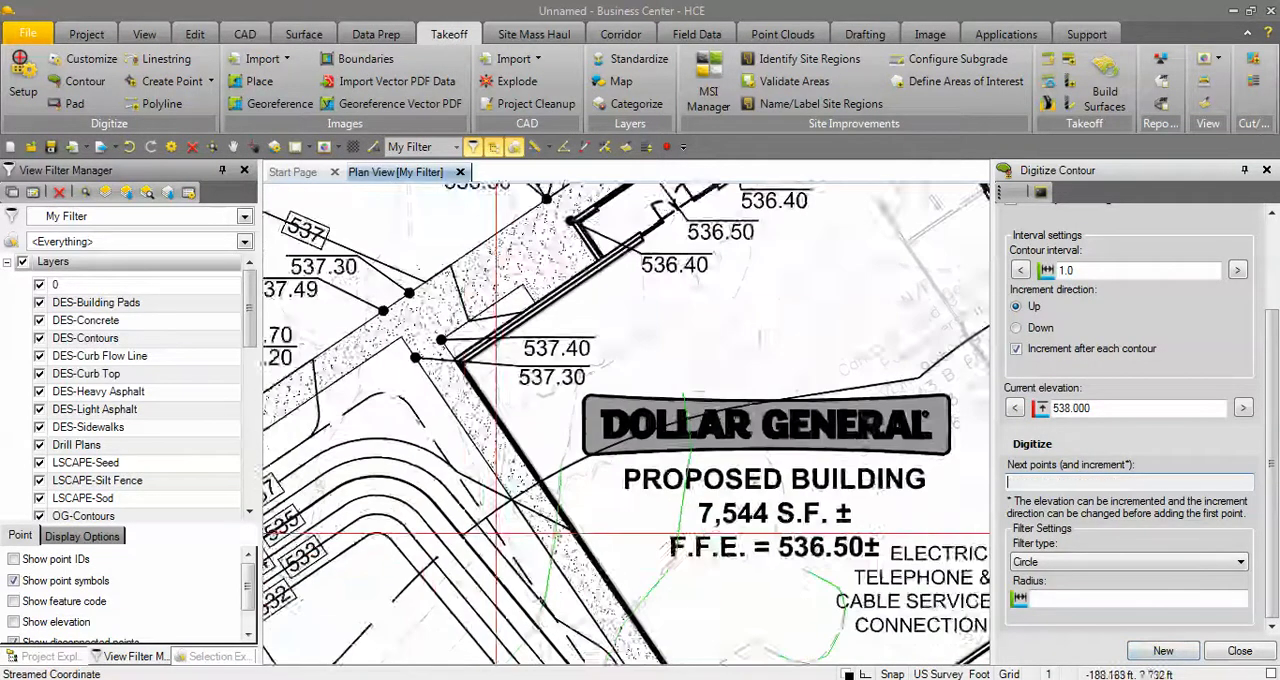
{"action": "middle_click_drag", "start_coordinate": [449, 580], "coordinate": [617, 409]}
{"action": "middle_click_drag", "start_coordinate": [534, 465], "coordinate": [603, 382]}
{"action": "scroll", "coordinate": [485, 476], "scroll_direction": "up", "scroll_amount": 2}
{"action": "middle_click_drag", "start_coordinate": [432, 477], "coordinate": [660, 461]}
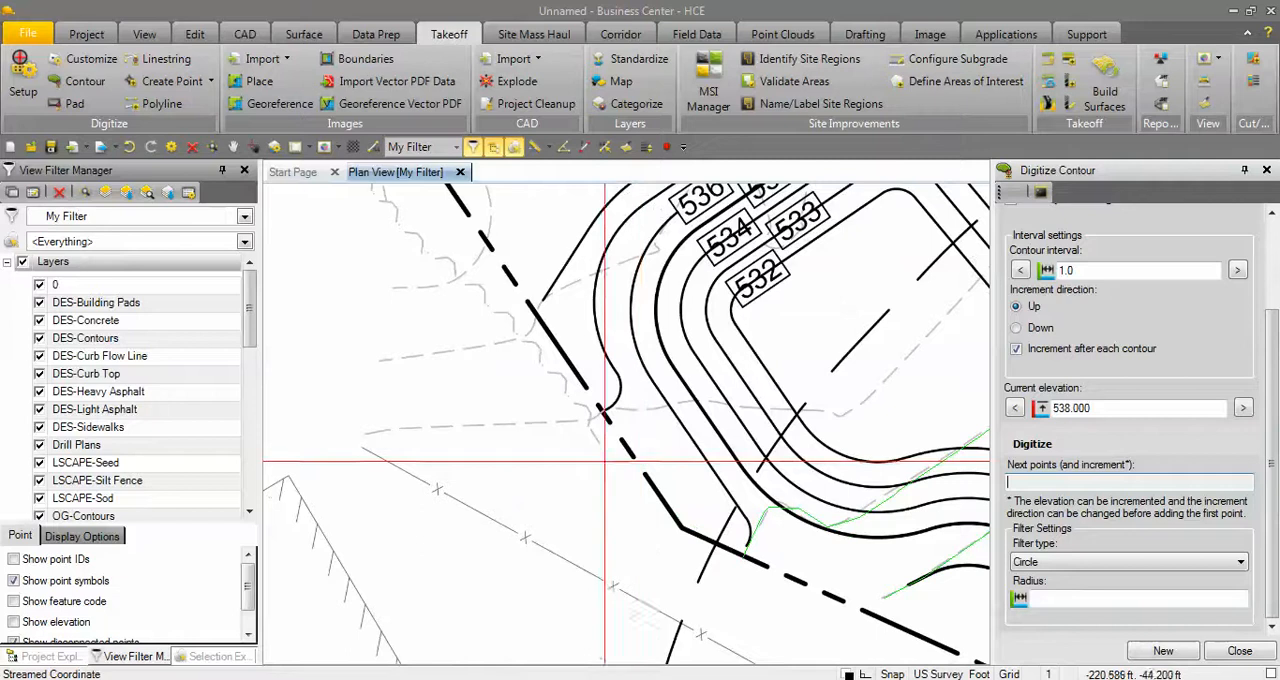
{"action": "mouse_move", "coordinate": [365, 435]}
{"action": "left_mouse_down"}
{"action": "mouse_move", "coordinate": [402, 420]}
{"action": "mouse_move", "coordinate": [538, 420]}
{"action": "left_mouse_up"}
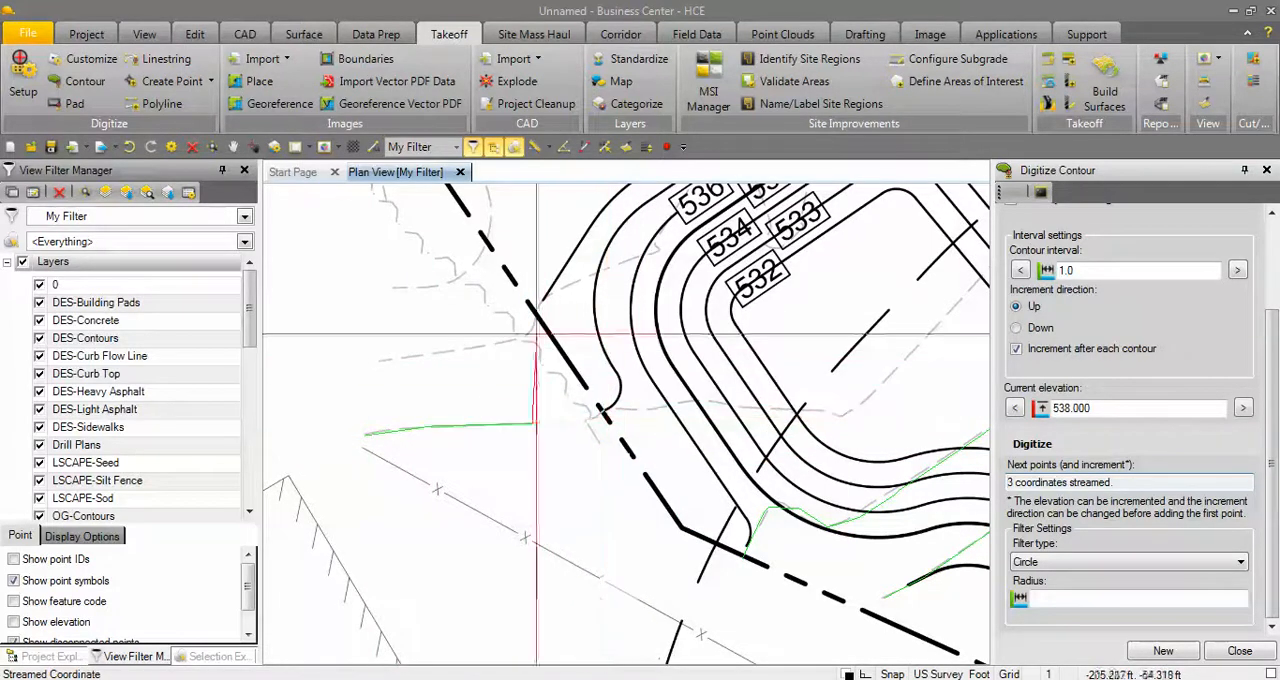
{"action": "left_click", "coordinate": [589, 423]}
Continue the 538 contour across the basin's outer slope to the sharp bend on the basin floor, and along the diagonal dashed line.
{"action": "left_click", "coordinate": [640, 417]}
{"action": "left_click", "coordinate": [691, 400]}
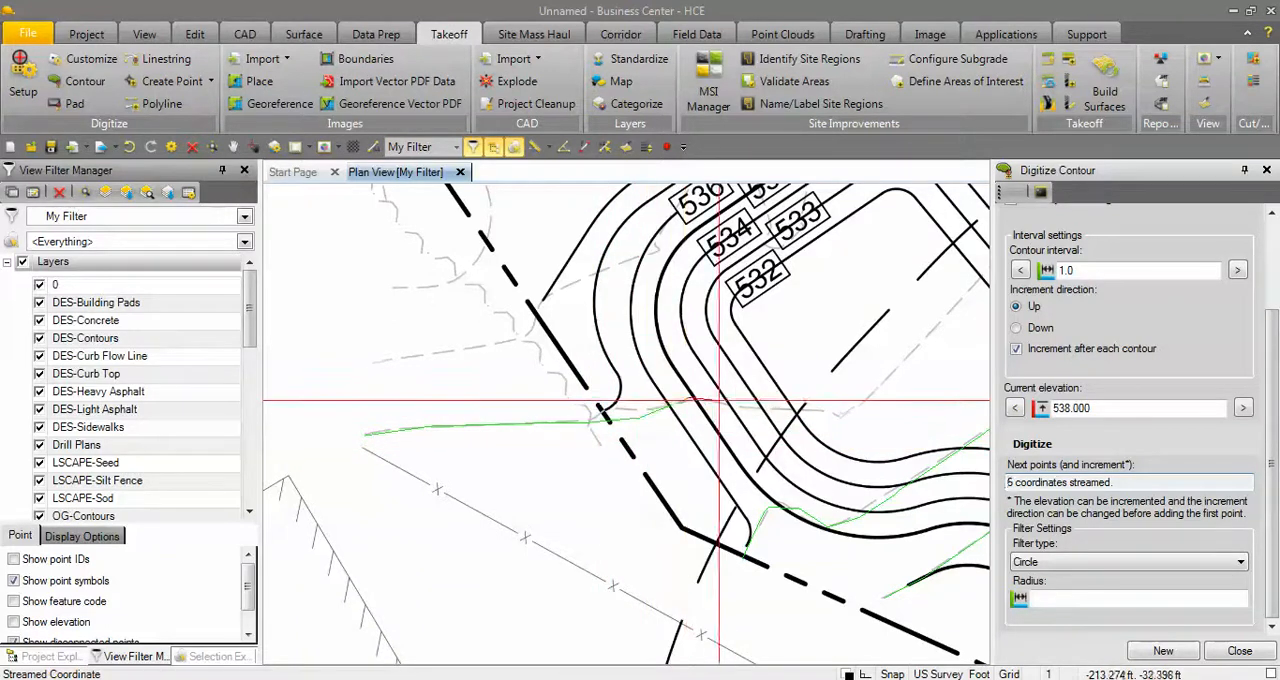
{"action": "left_click", "coordinate": [750, 405]}
{"action": "left_click", "coordinate": [837, 413]}
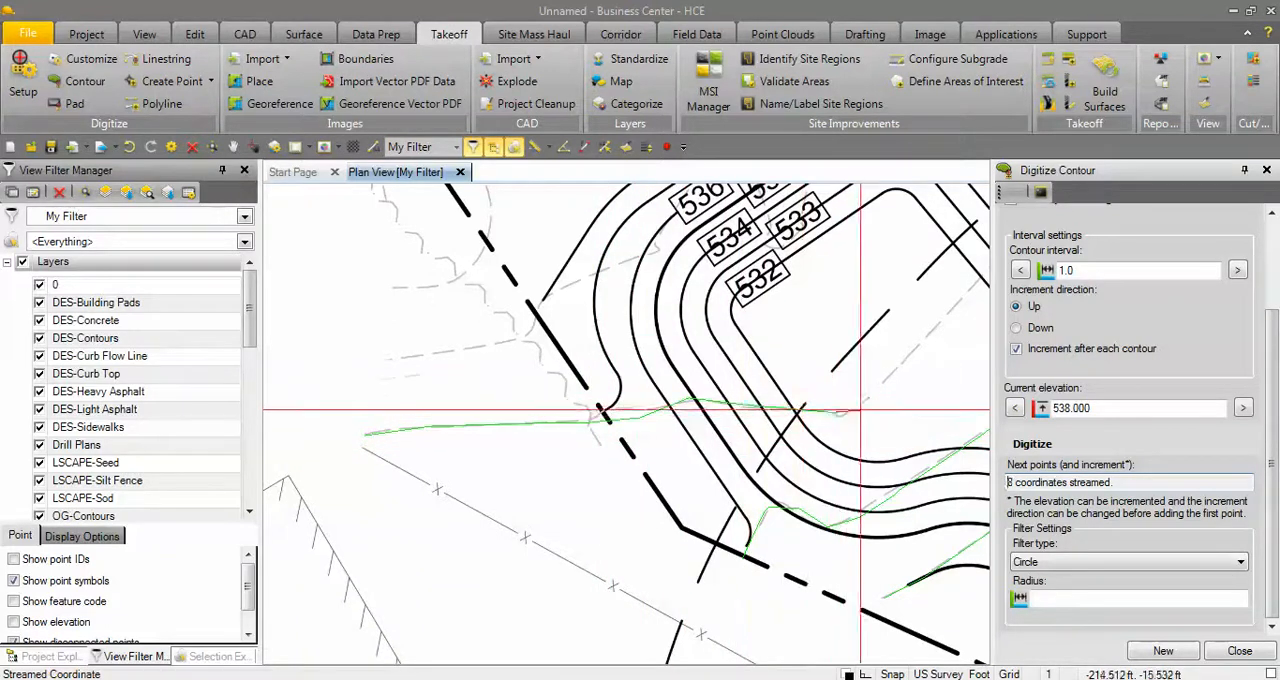
{"action": "left_click", "coordinate": [874, 391]}
{"action": "left_click", "coordinate": [949, 304]}
Trace the 538 contour out of the basin over its building-side slope and up toward the stippled sidewalk.
{"action": "middle_click_drag", "start_coordinate": [949, 304], "coordinate": [617, 423]}
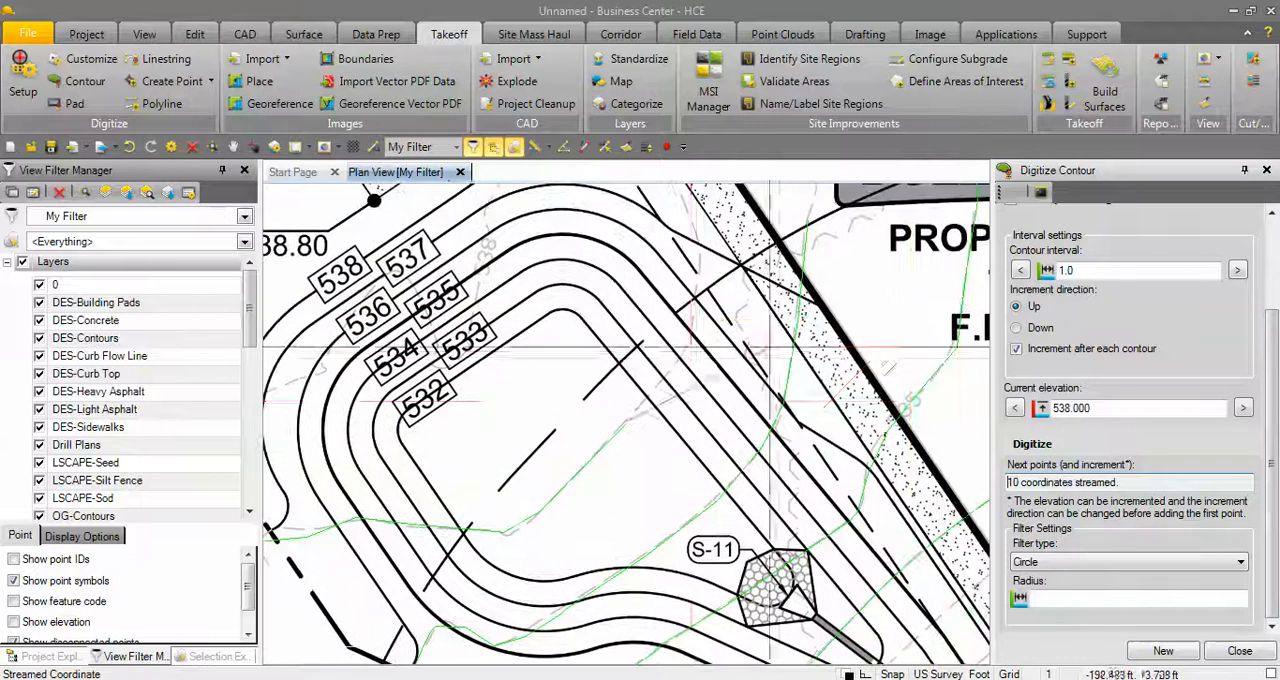
{"action": "left_click", "coordinate": [664, 377]}
{"action": "left_click", "coordinate": [689, 346]}
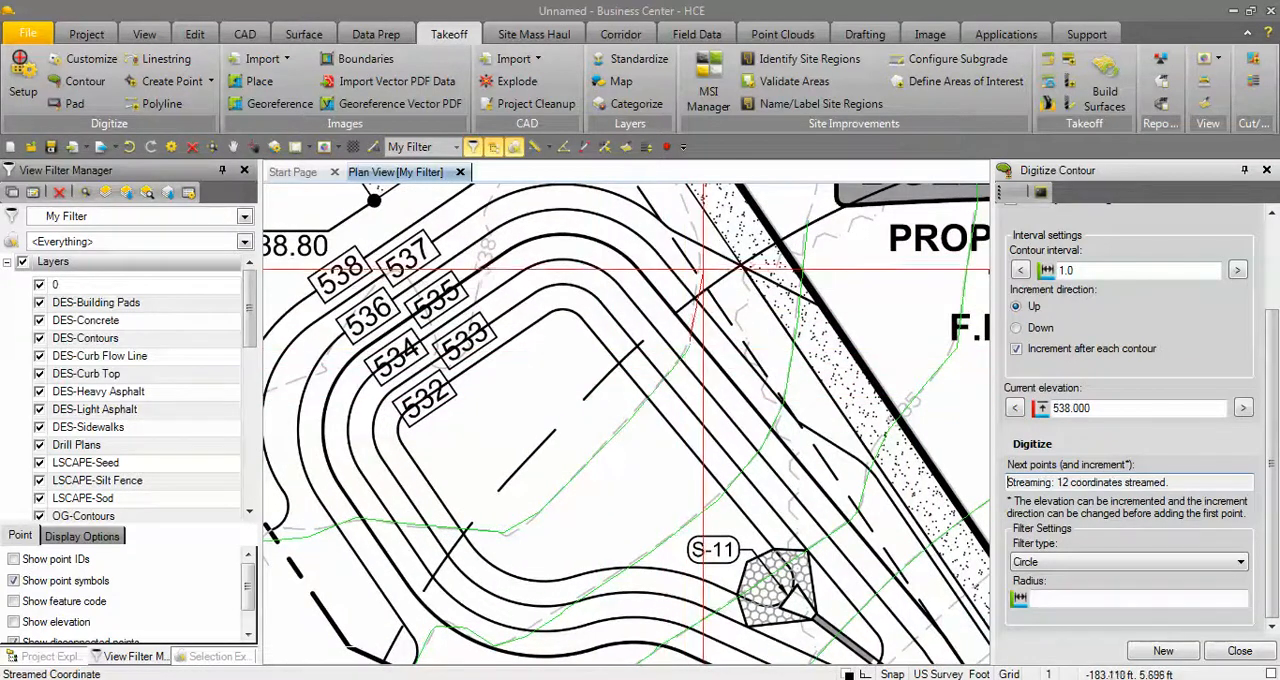
{"action": "left_click", "coordinate": [702, 267]}
{"action": "left_click", "coordinate": [696, 238]}
{"action": "left_click", "coordinate": [682, 199]}
Trace the 538 contour across the sidewalk and around the building corner near the 537.40 and 537.30 spot elevations, and end it.
{"action": "middle_click_drag", "start_coordinate": [682, 199], "coordinate": [626, 423]}
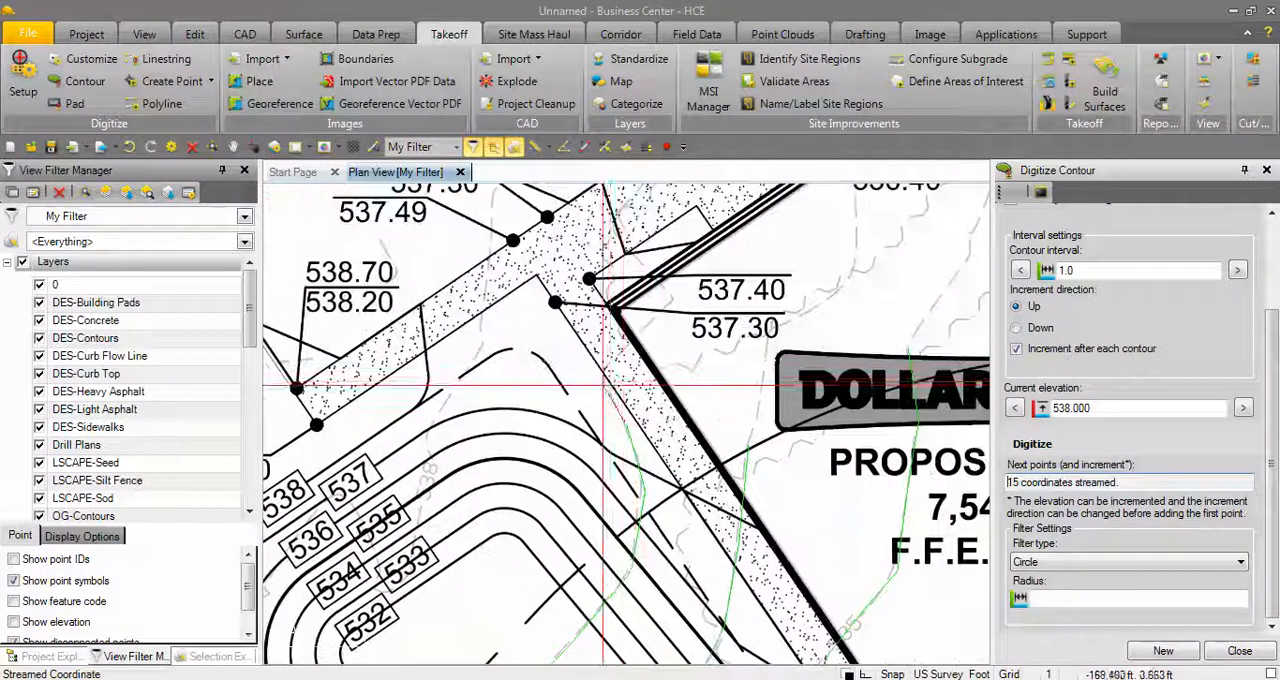
{"action": "left_click", "coordinate": [604, 372]}
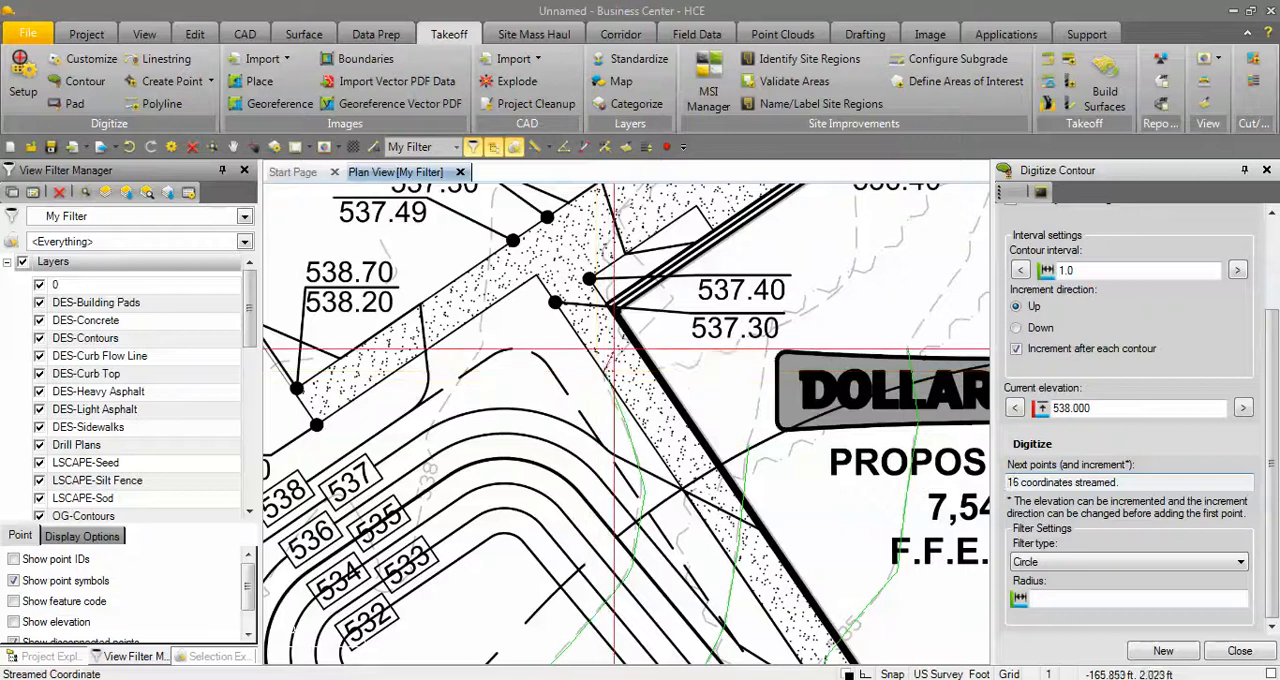
{"action": "left_click", "coordinate": [650, 323]}
{"action": "left_click", "coordinate": [668, 296]}
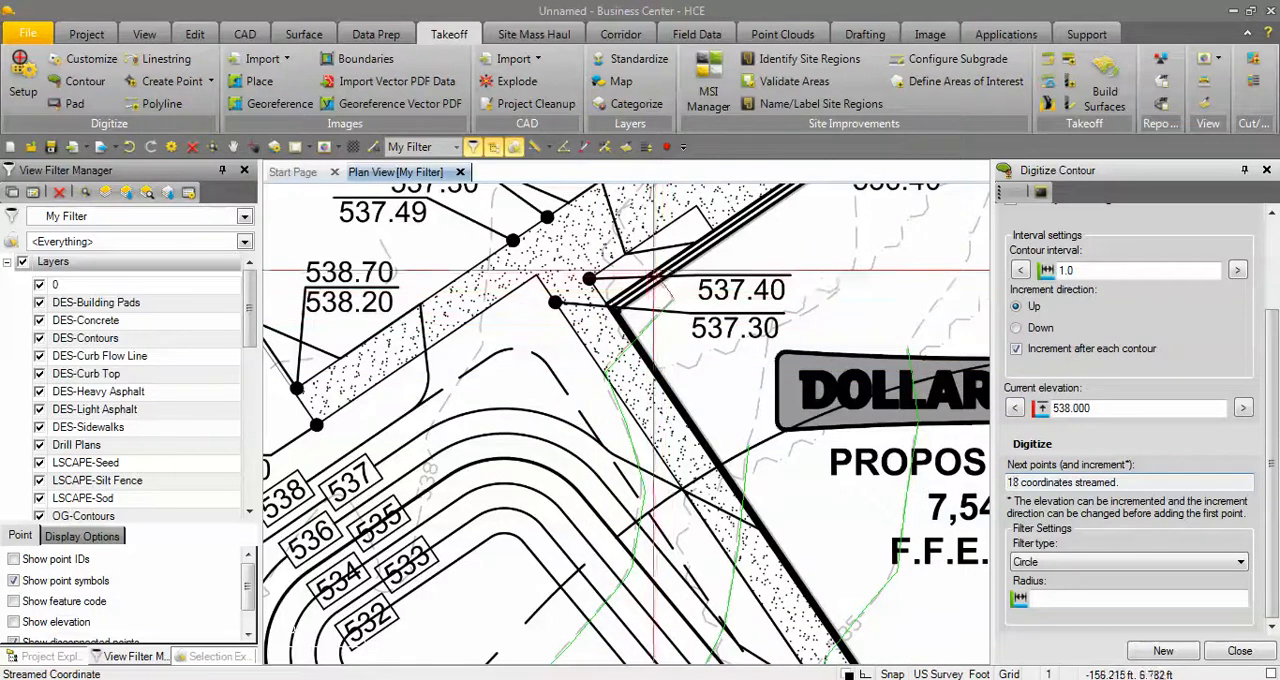
{"action": "left_click", "coordinate": [672, 270]}
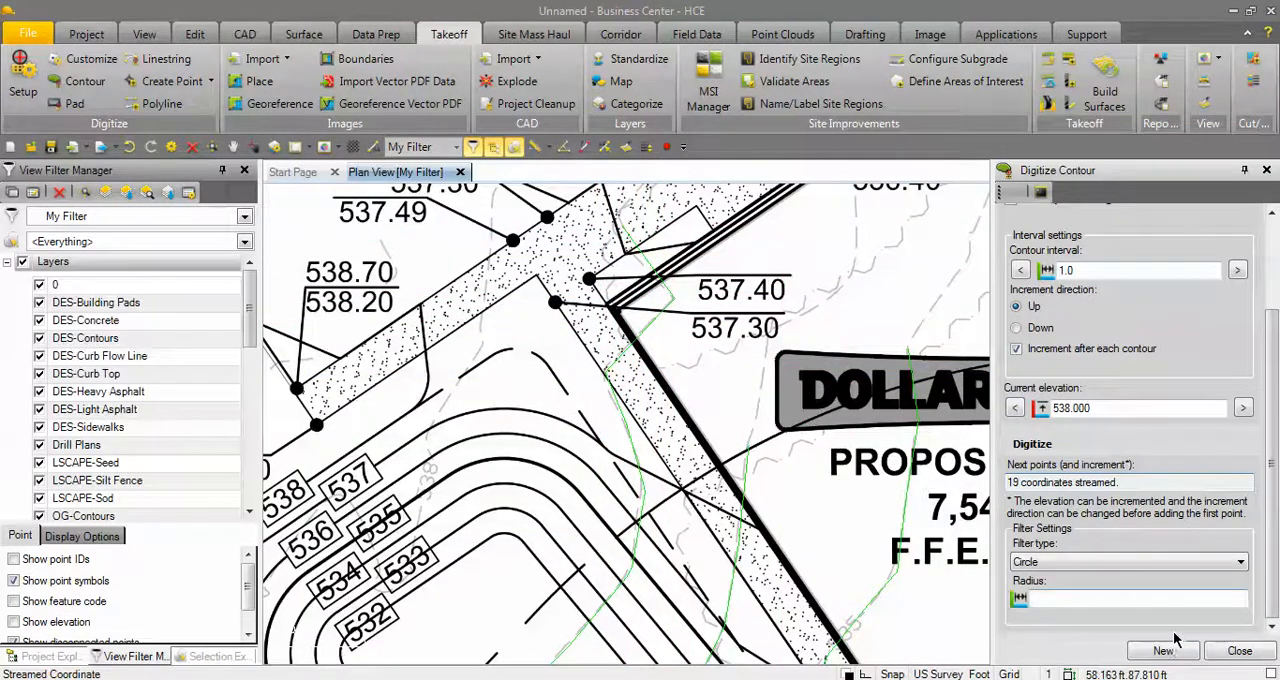
Look over the traced contours around the basin and building, and close the contour digitizing command.
{"action": "scroll", "coordinate": [755, 465], "scroll_direction": "down", "scroll_amount": 5}
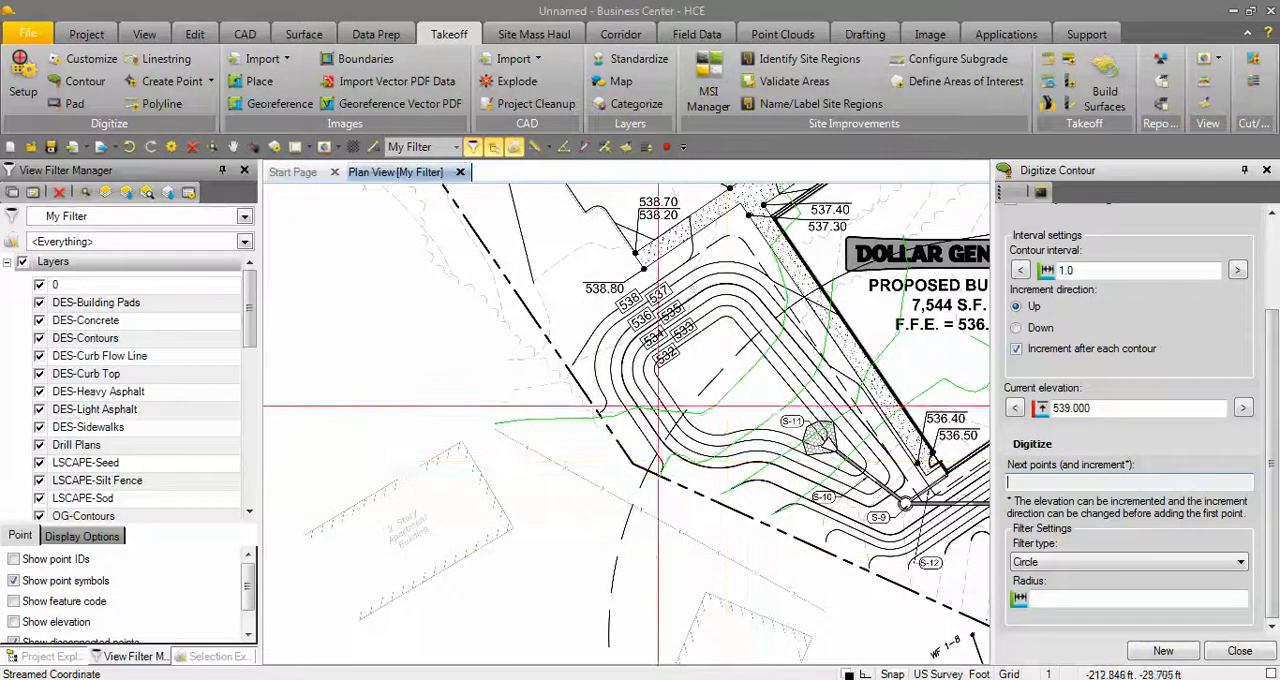
{"action": "scroll", "coordinate": [650, 405], "scroll_direction": "up", "scroll_amount": 2}
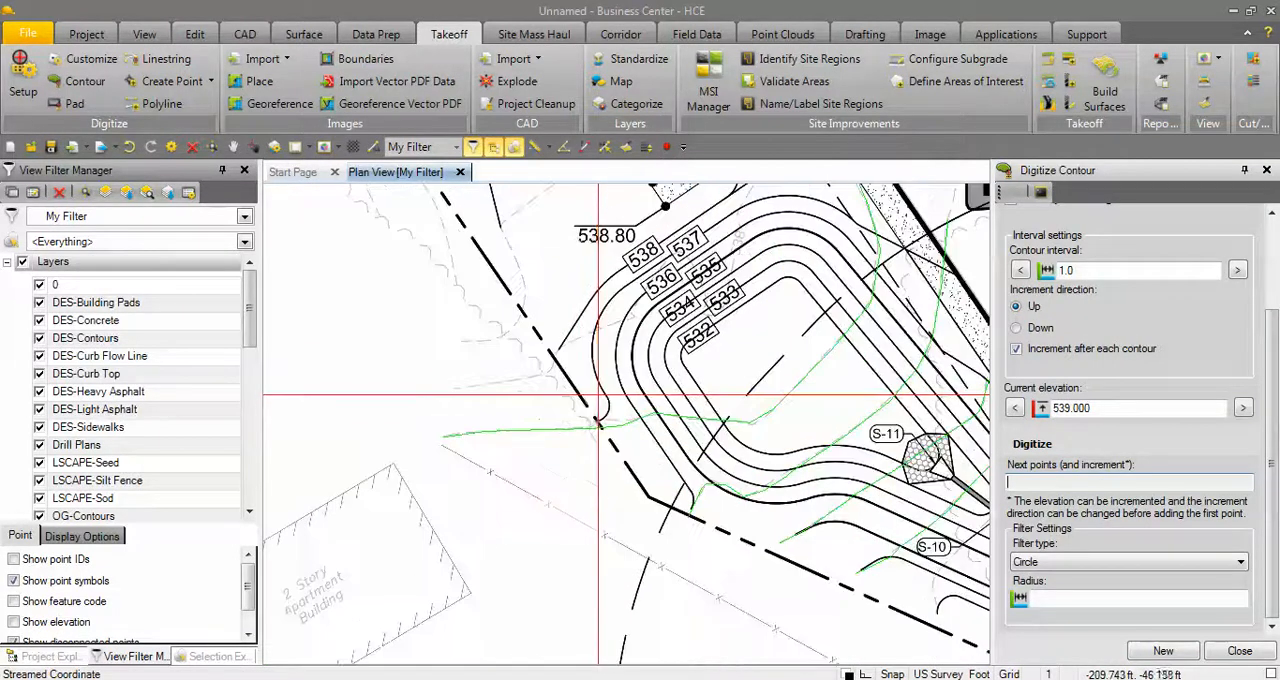
{"action": "scroll", "coordinate": [600, 400], "scroll_direction": "down", "scroll_amount": 2}
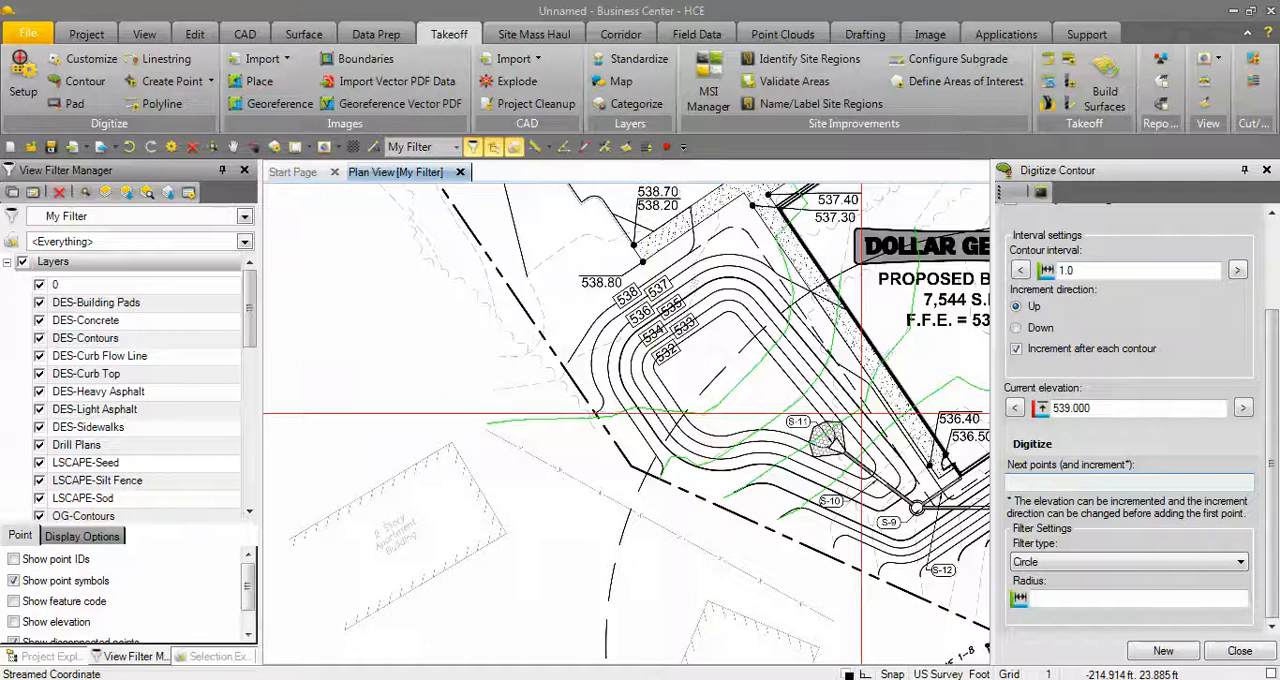
{"action": "scroll", "coordinate": [860, 432], "scroll_direction": "down", "scroll_amount": 1}
{"action": "middle_click_drag", "start_coordinate": [852, 445], "coordinate": [710, 452]}
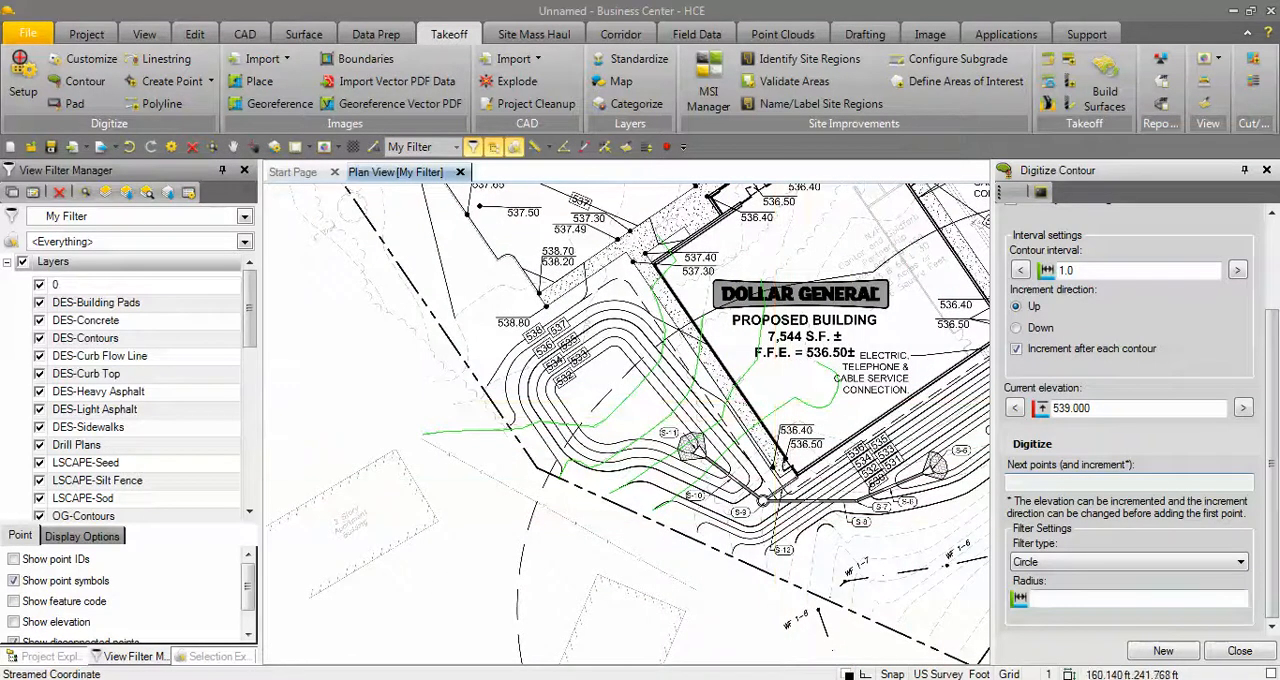
{"action": "left_click", "coordinate": [1240, 651]}
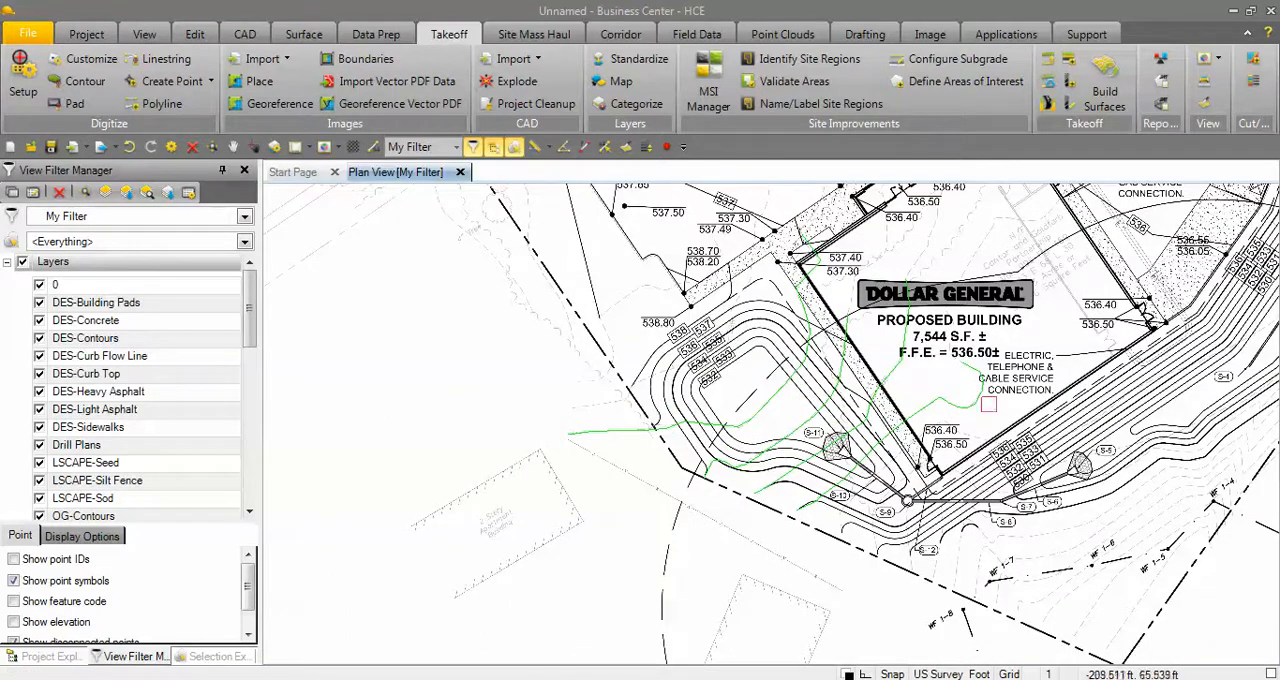
Check in the takeoff layer categorization that OG-Contours is assigned to the Original category.
{"action": "scroll", "coordinate": [852, 387], "scroll_direction": "up", "scroll_amount": 2}
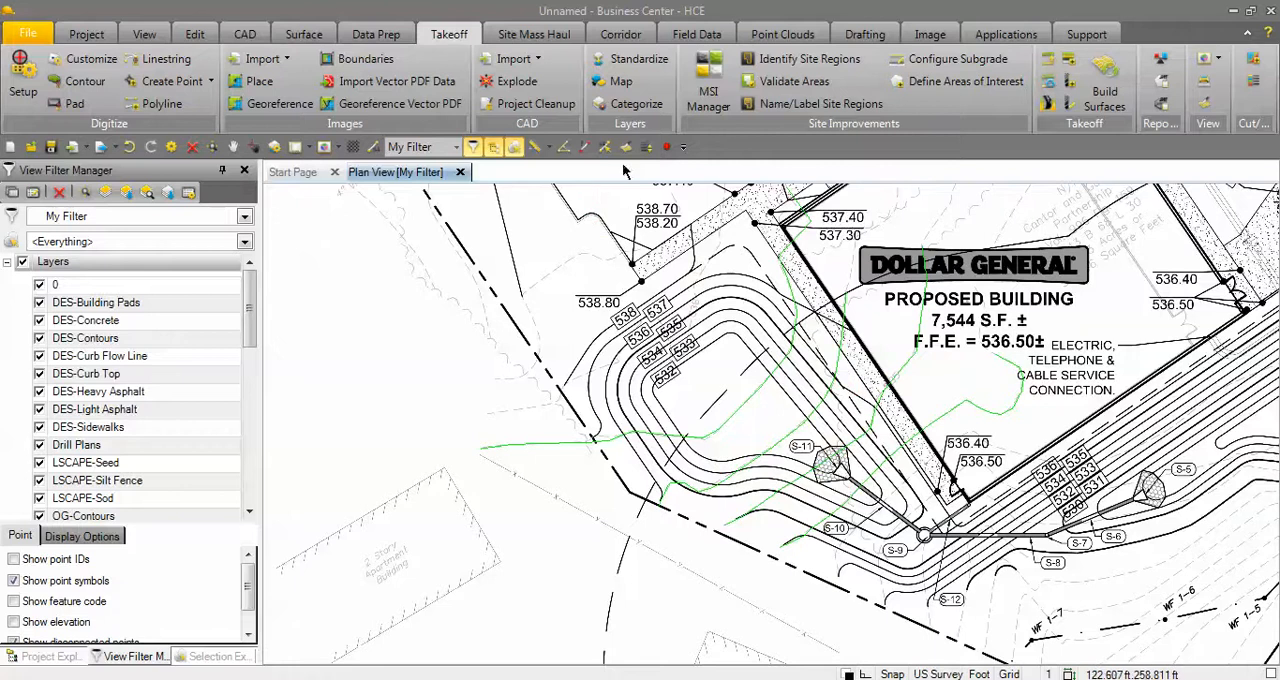
{"action": "left_click", "coordinate": [650, 107]}
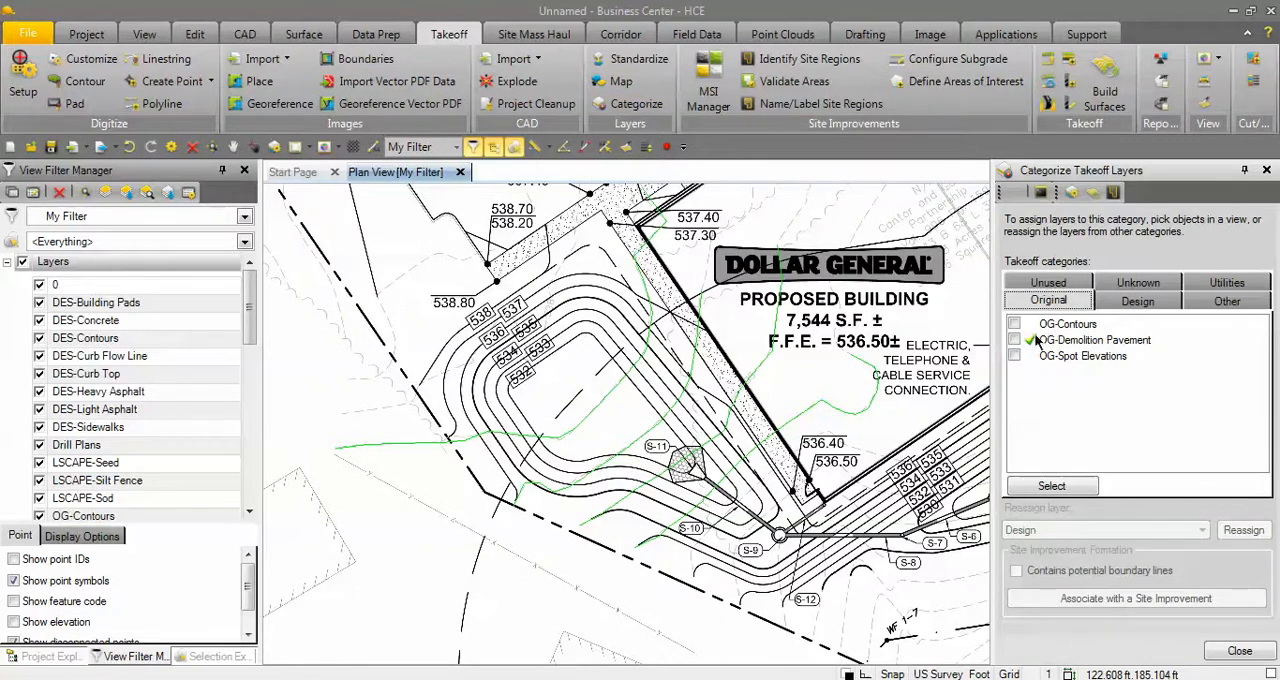
{"action": "left_click", "coordinate": [1255, 651]}
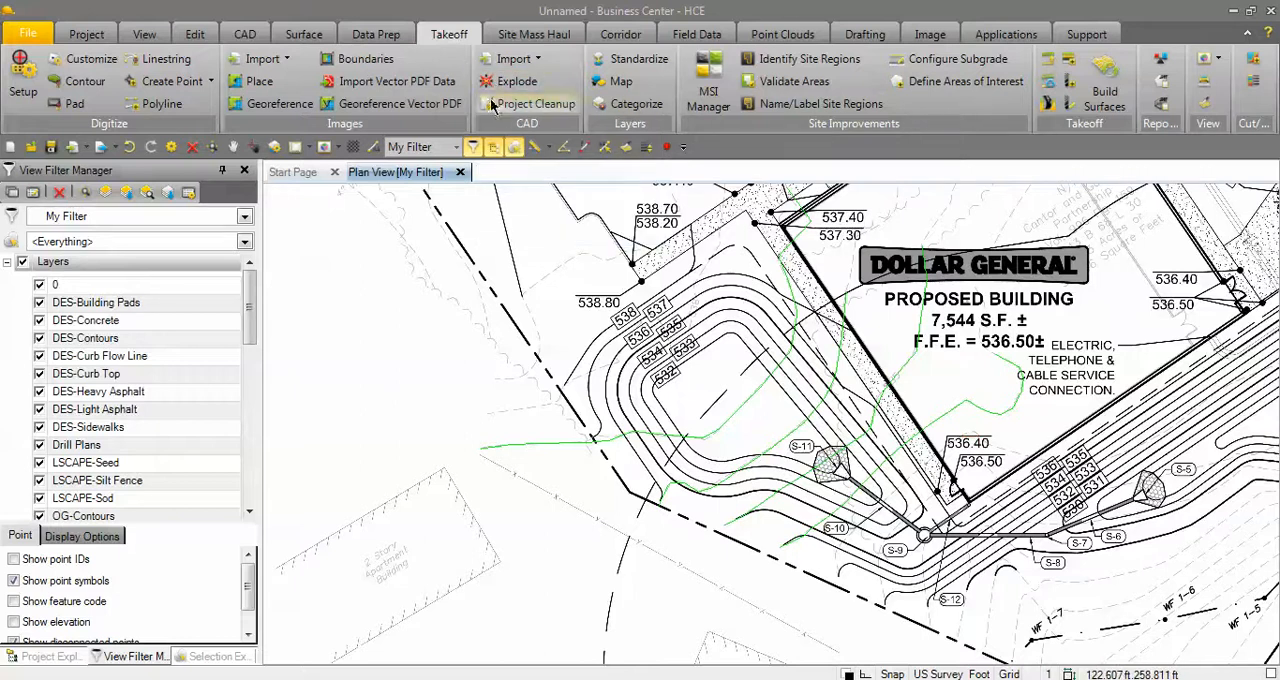
Build the takeoff surfaces, accept the surface extents warning, and locate the surfaces in the view filter's list.
{"action": "left_click", "coordinate": [1106, 84]}
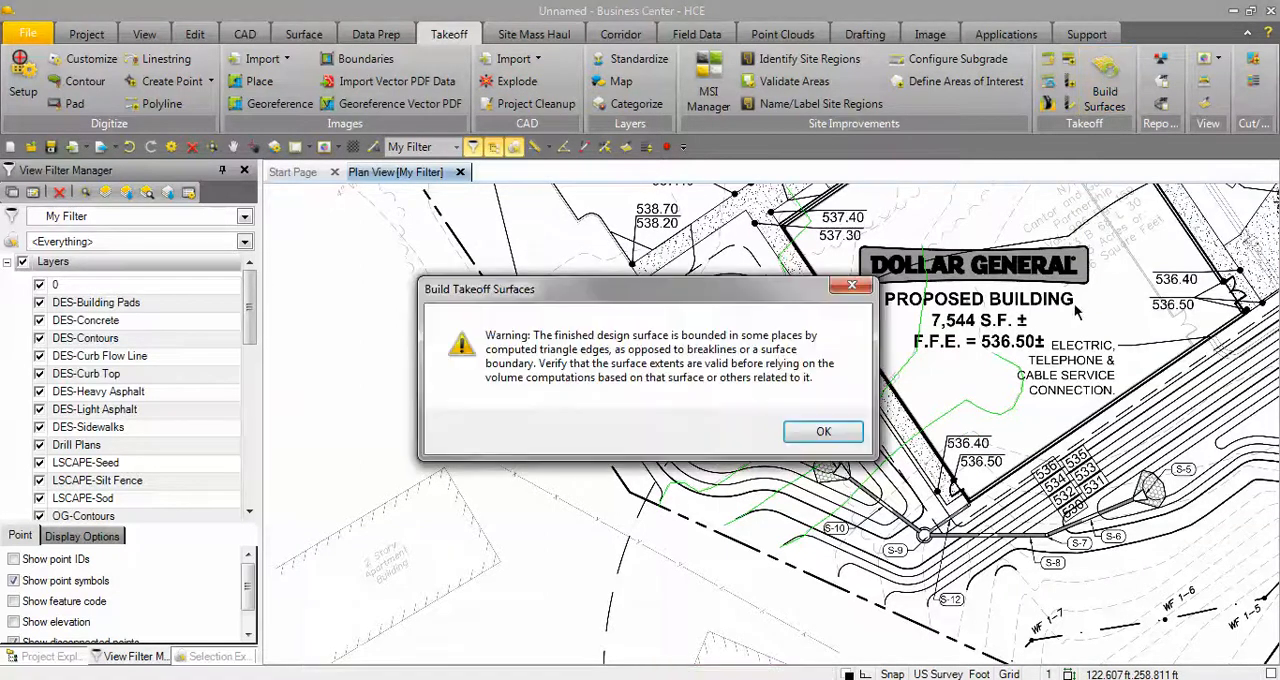
{"action": "left_click", "coordinate": [823, 433]}
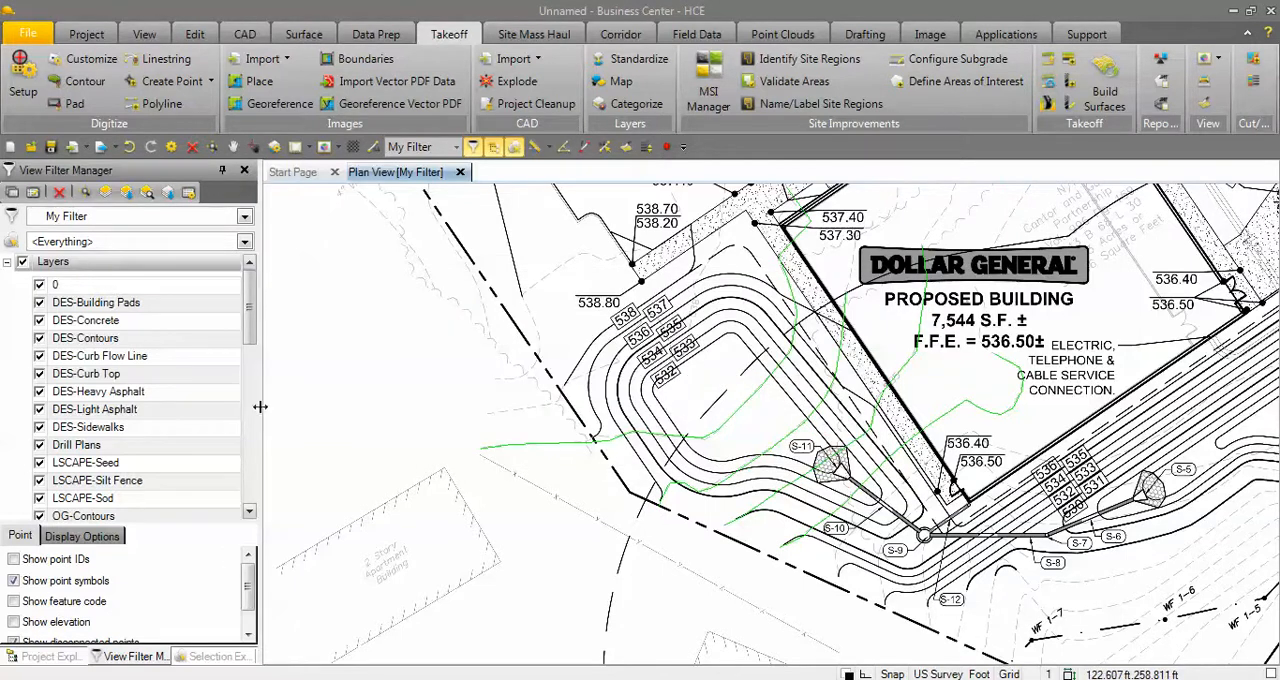
{"action": "left_click_drag", "start_coordinate": [248, 318], "coordinate": [247, 485]}
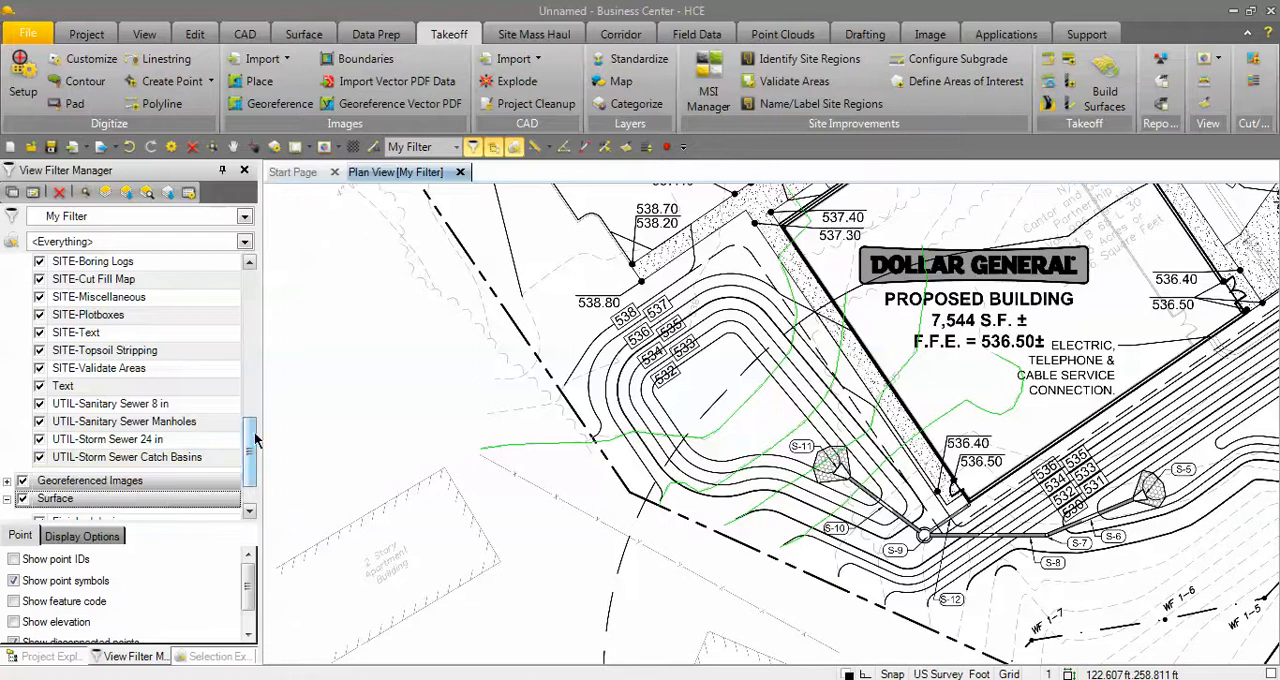
{"action": "left_click", "coordinate": [7, 499]}
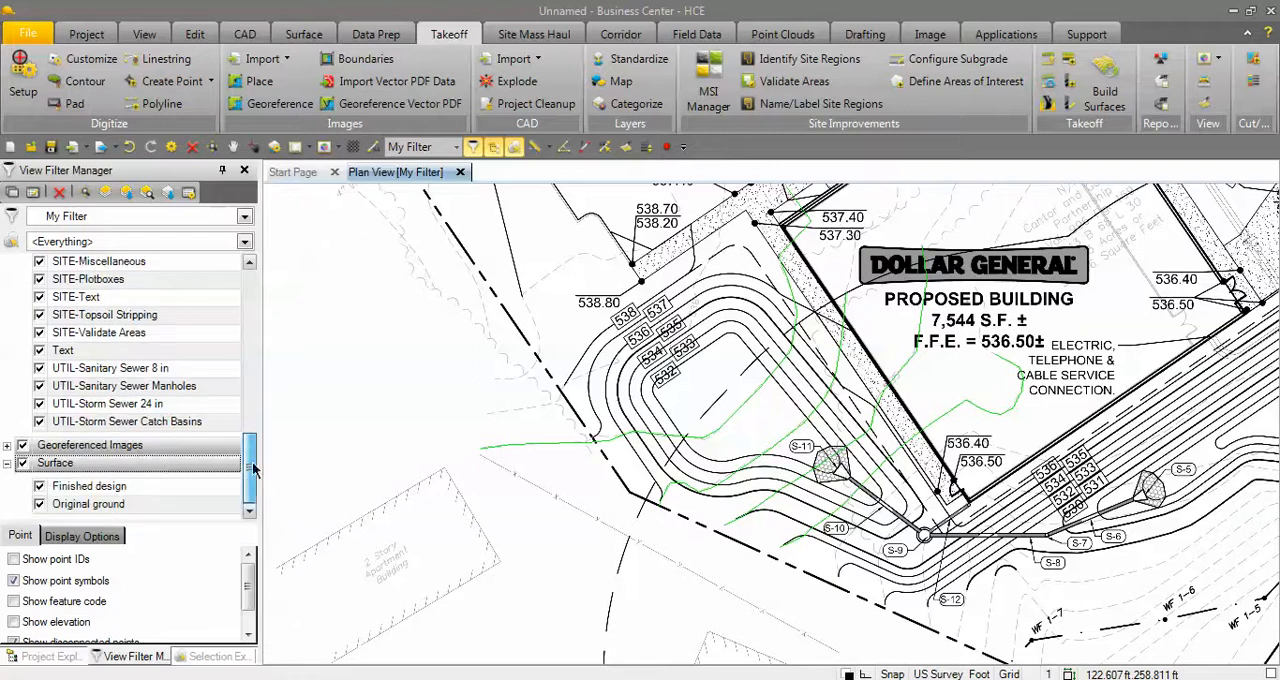
Open a new 3D view and orbit the original ground surface to inspect its elevation shading and contours.
{"action": "left_click", "coordinate": [324, 147]}
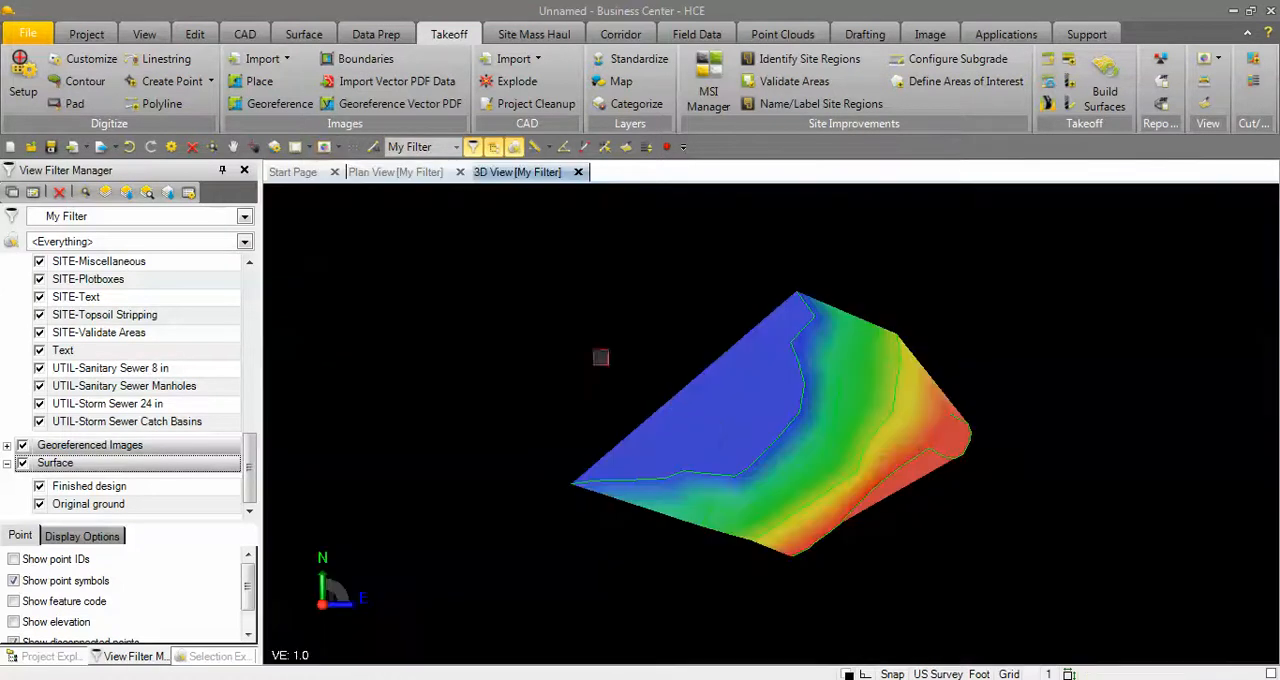
{"action": "mouse_move", "coordinate": [743, 443]}
{"action": "left_mouse_down"}
{"action": "mouse_move", "coordinate": [749, 523]}
{"action": "mouse_move", "coordinate": [770, 362]}
{"action": "mouse_move", "coordinate": [757, 357]}
{"action": "mouse_move", "coordinate": [746, 386]}
{"action": "mouse_move", "coordinate": [786, 337]}
{"action": "mouse_move", "coordinate": [810, 387]}
{"action": "mouse_move", "coordinate": [749, 400]}
{"action": "mouse_move", "coordinate": [745, 374]}
{"action": "left_mouse_up"}
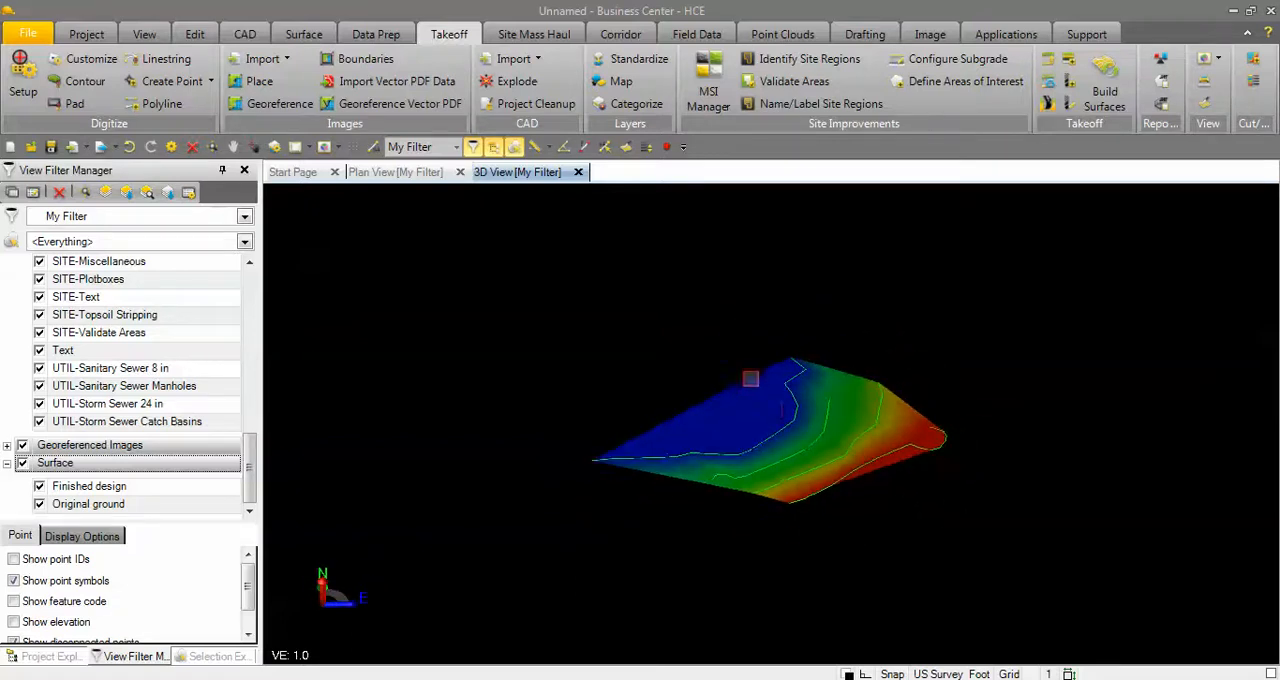
{"action": "scroll", "coordinate": [782, 418], "scroll_direction": "up", "scroll_amount": 5}
{"action": "scroll", "coordinate": [782, 418], "scroll_direction": "down", "scroll_amount": 1}
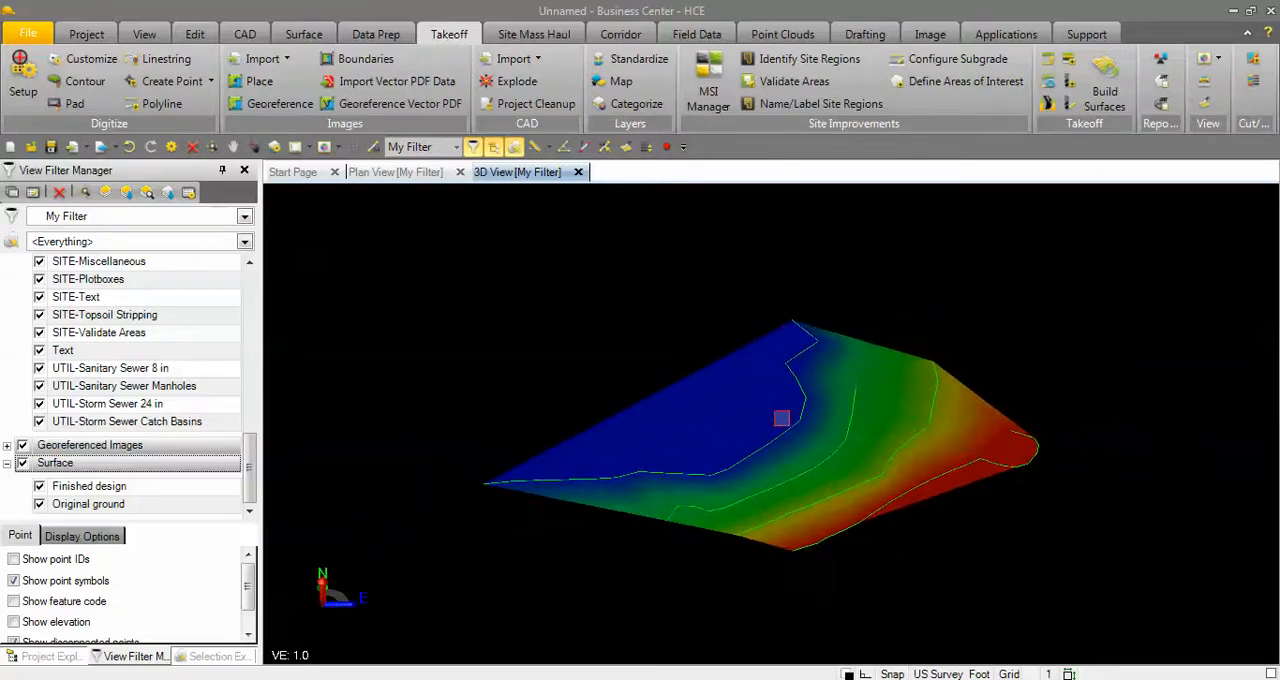
{"action": "scroll", "coordinate": [800, 422], "scroll_direction": "down", "scroll_amount": 2}
{"action": "left_click_drag", "start_coordinate": [801, 424], "coordinate": [801, 472]}
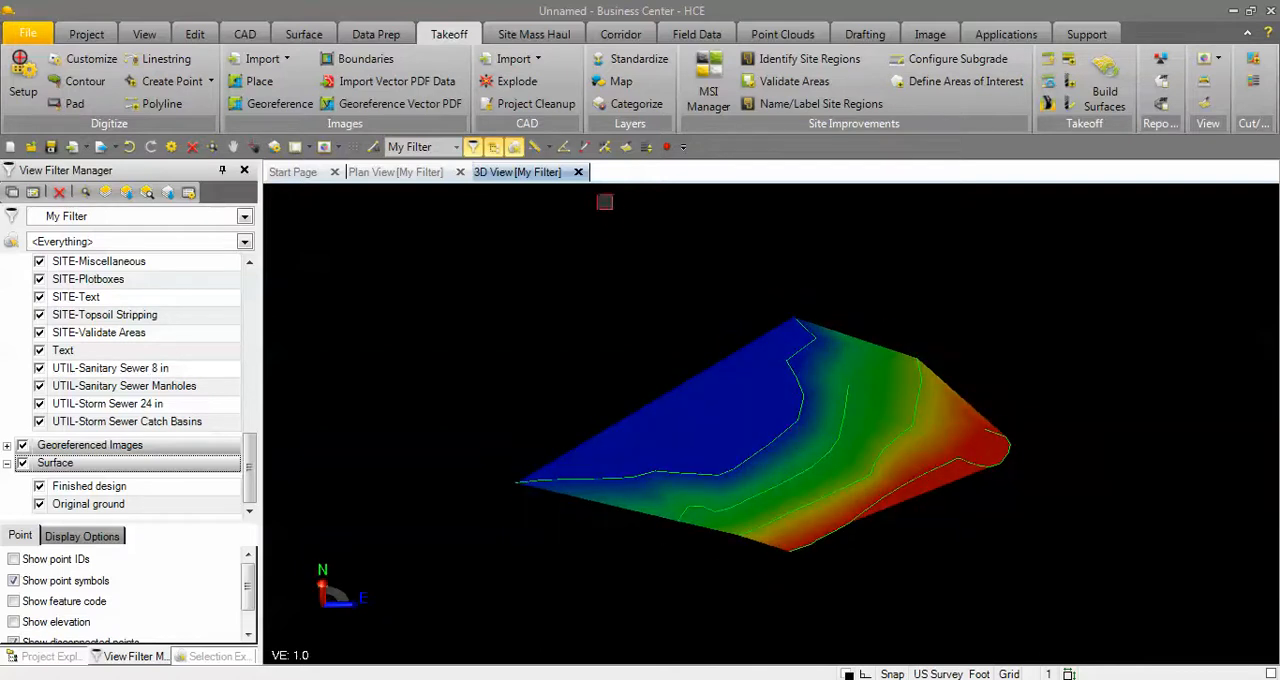
Close the 3D view and hide the OG-Contours layer in the plan view.
{"action": "left_click", "coordinate": [578, 172]}
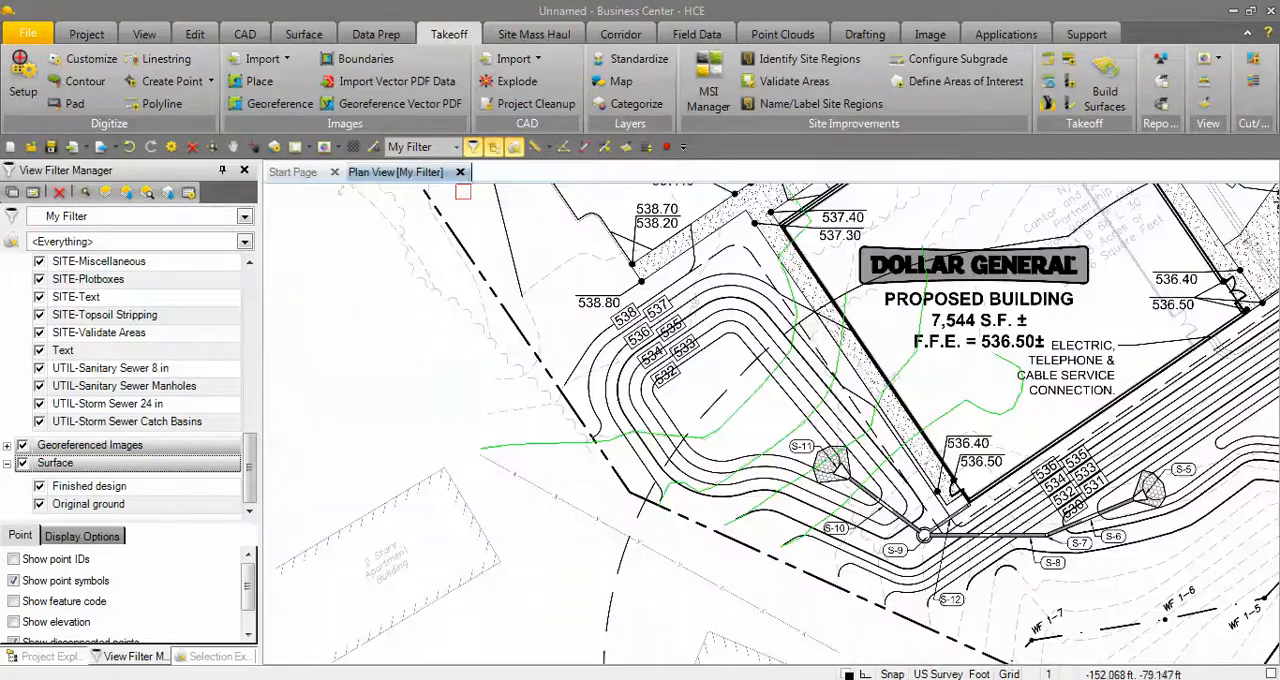
{"action": "scroll", "coordinate": [470, 215], "scroll_direction": "down", "scroll_amount": 3}
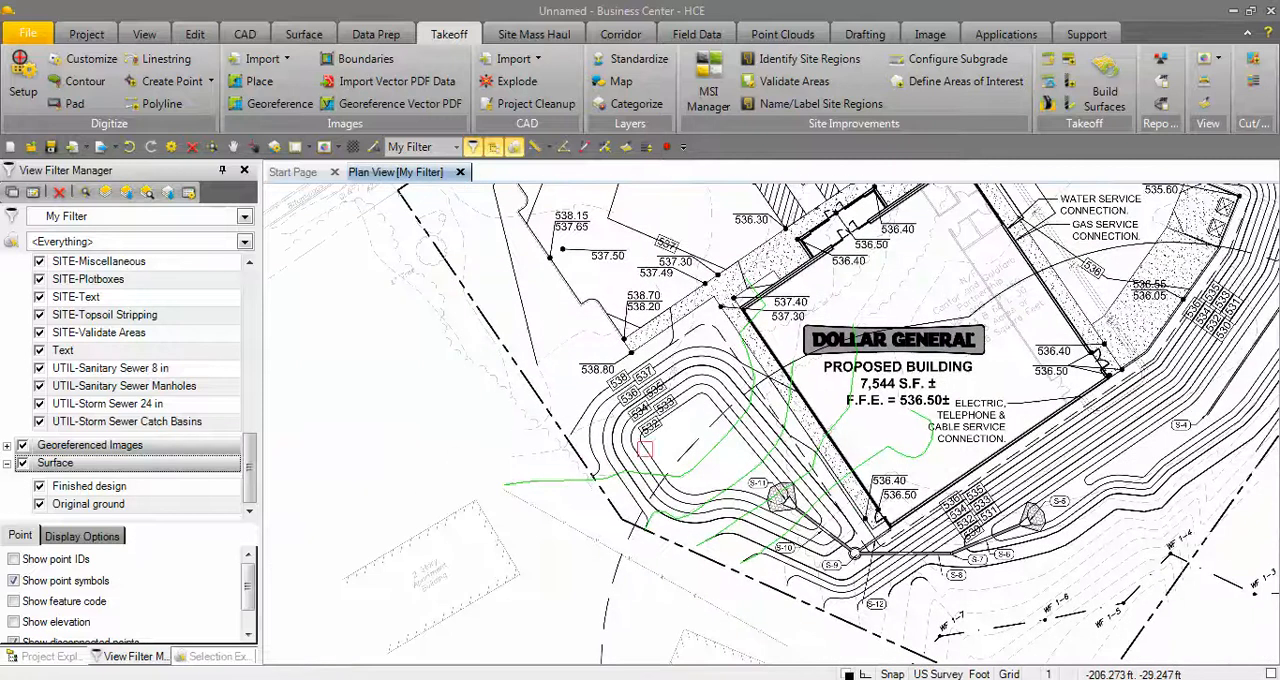
{"action": "left_click_drag", "start_coordinate": [254, 483], "coordinate": [253, 292]}
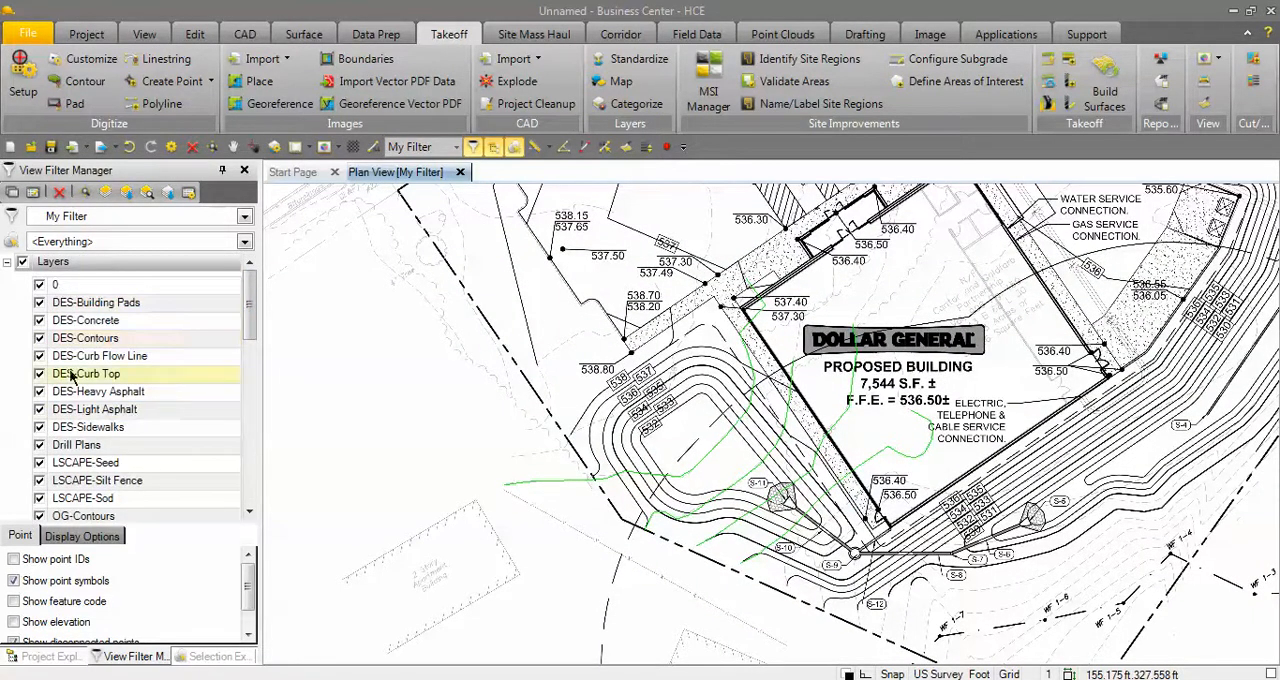
{"action": "scroll", "coordinate": [130, 420], "scroll_direction": "down", "scroll_amount": 3}
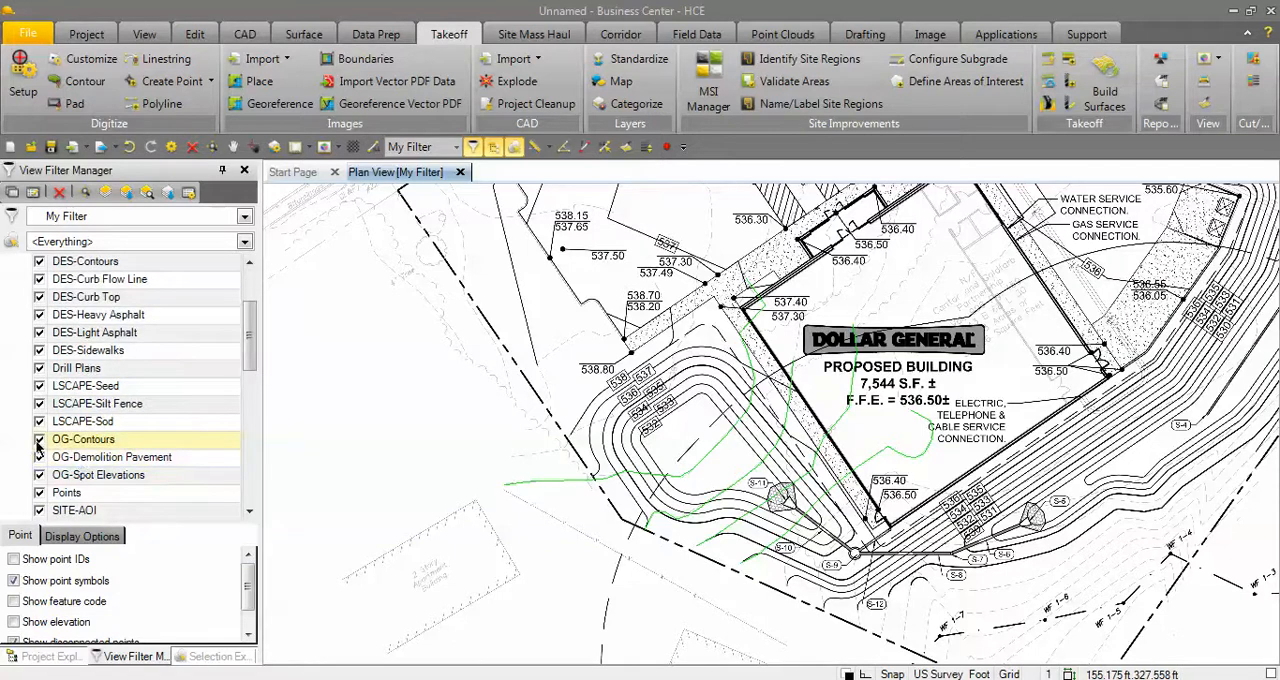
{"action": "left_click", "coordinate": [39, 440]}
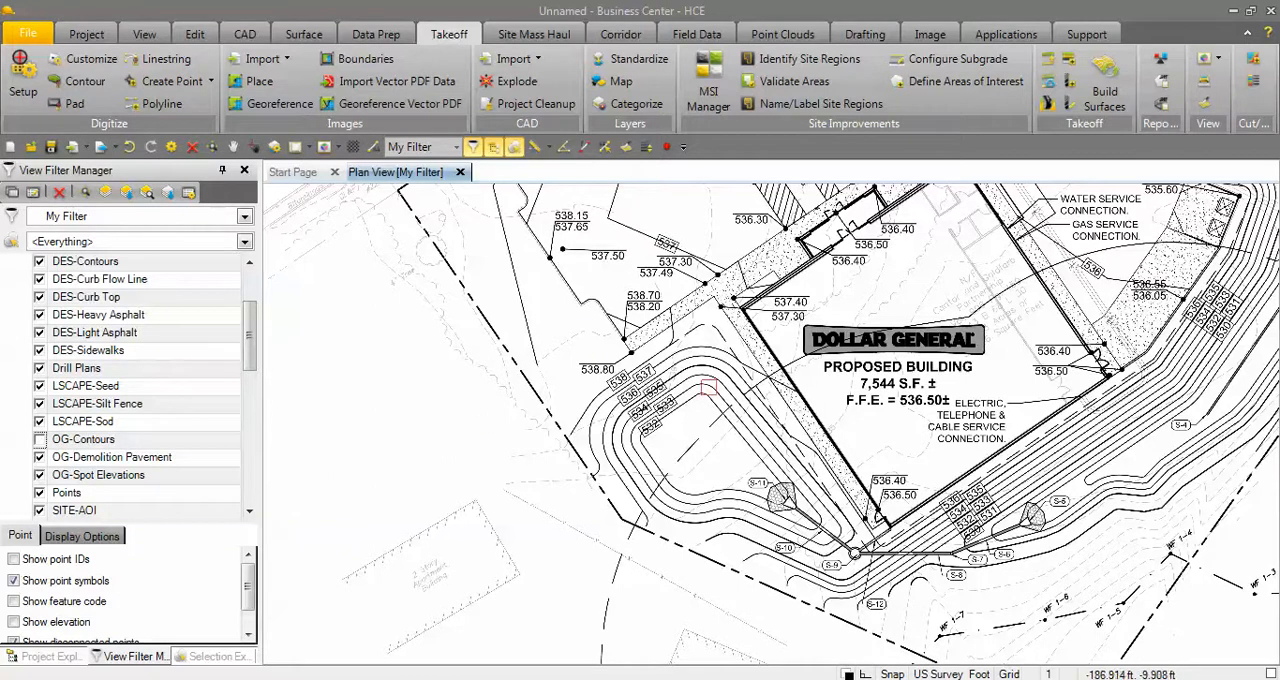
{"action": "scroll", "coordinate": [647, 364], "scroll_direction": "up", "scroll_amount": 3}
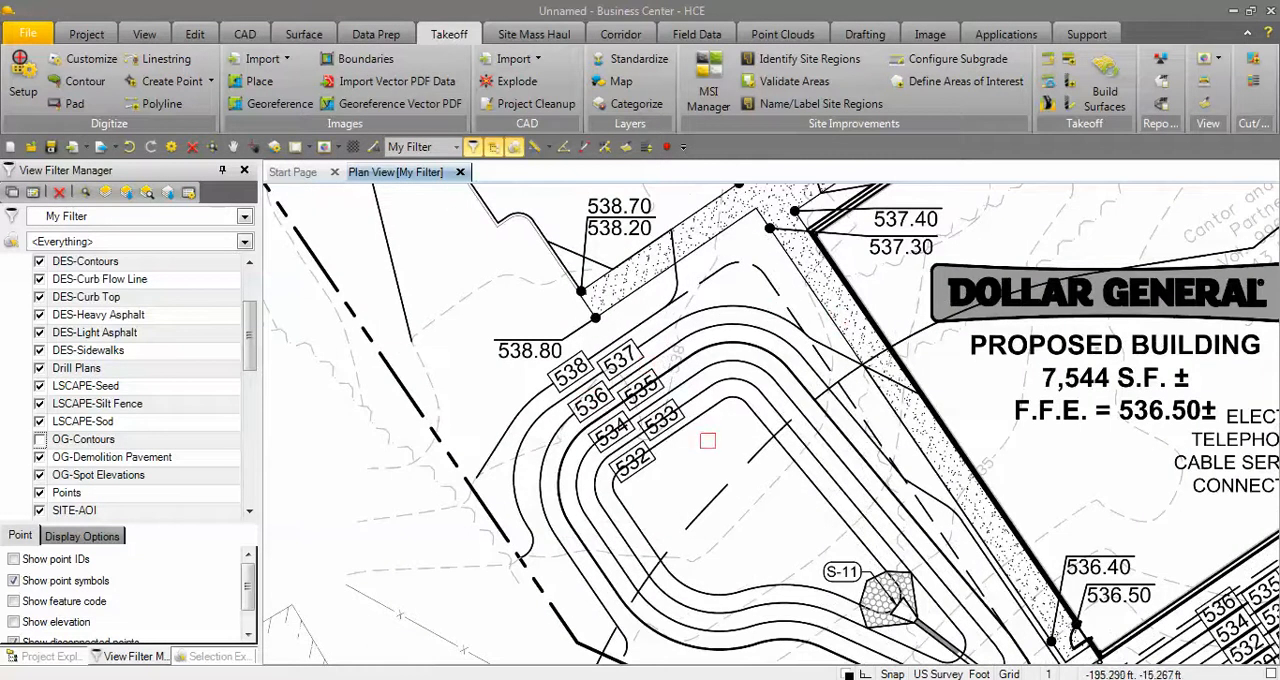
{"action": "scroll", "coordinate": [707, 441], "scroll_direction": "down", "scroll_amount": 2}
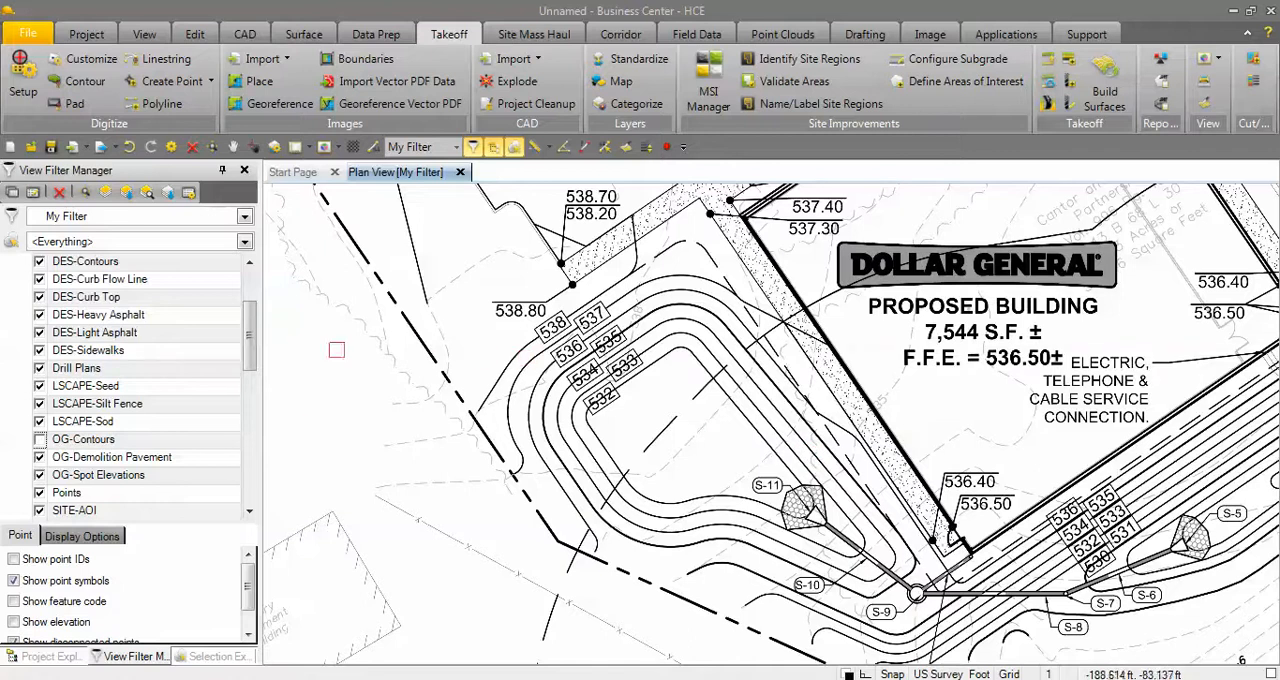
Hide the georeferenced Dollar General plan image and show the OG-Contours layer again to isolate the traced contours.
{"action": "left_click_drag", "start_coordinate": [250, 336], "coordinate": [252, 466]}
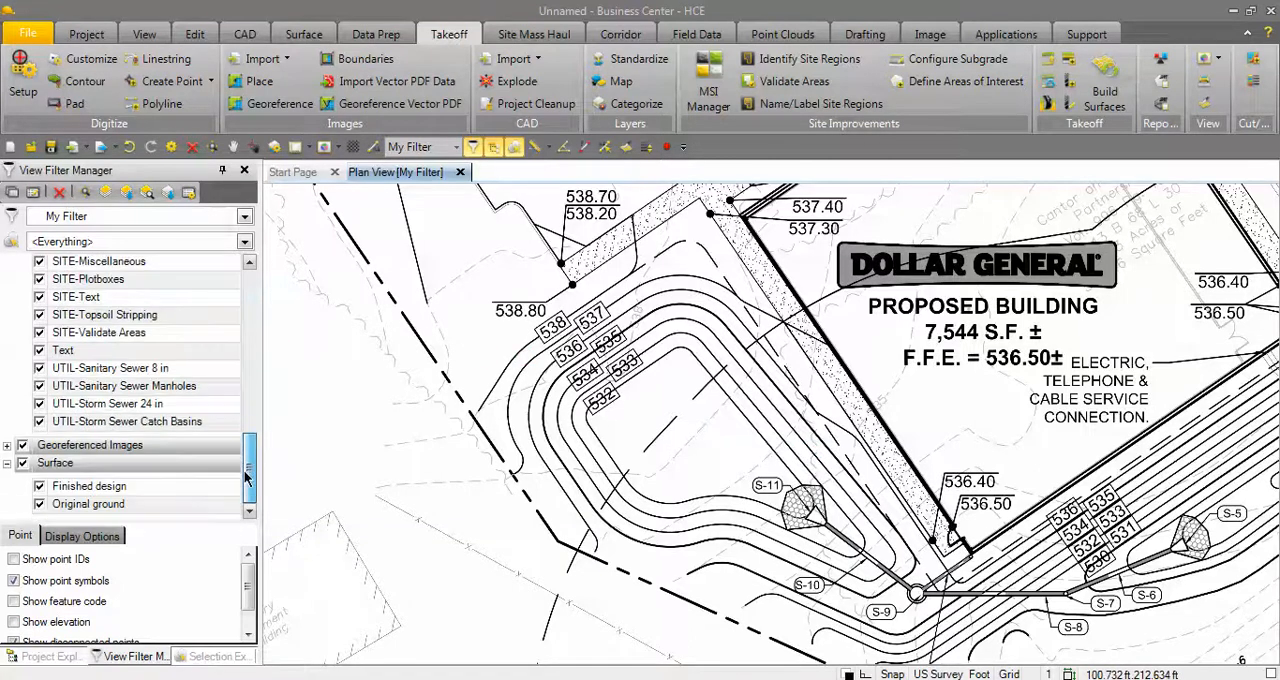
{"action": "left_click", "coordinate": [7, 446]}
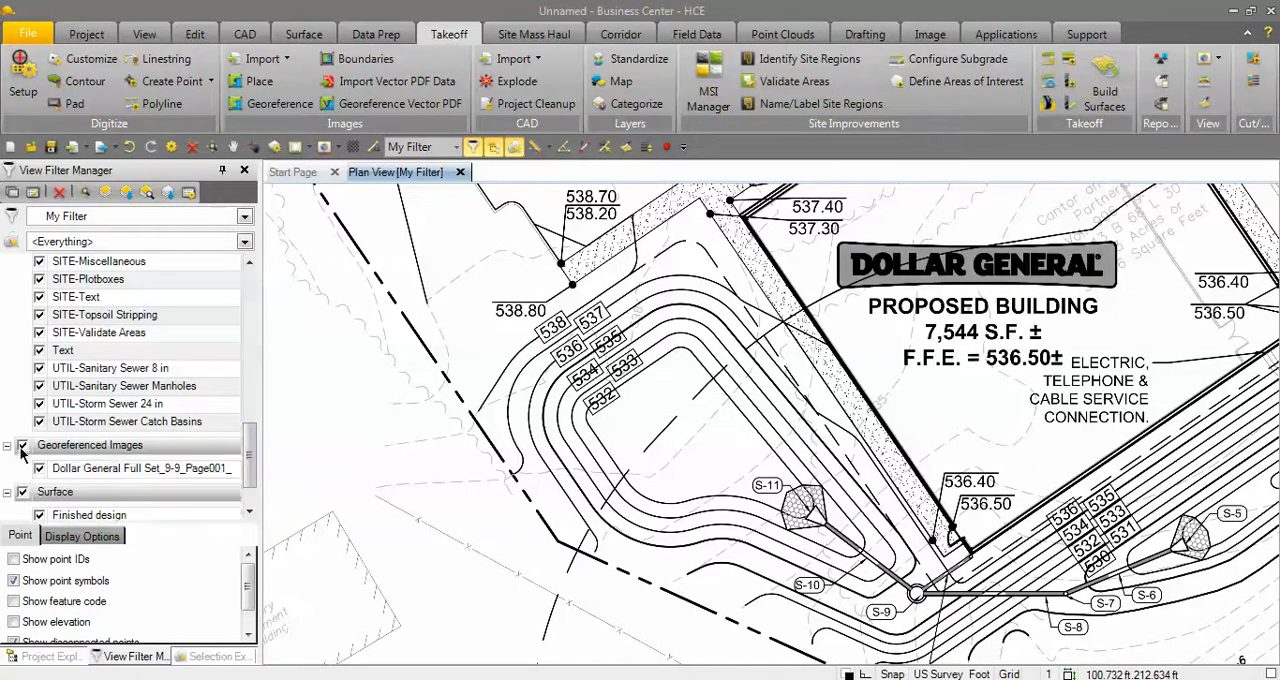
{"action": "scroll", "coordinate": [505, 437], "scroll_direction": "down", "scroll_amount": 7}
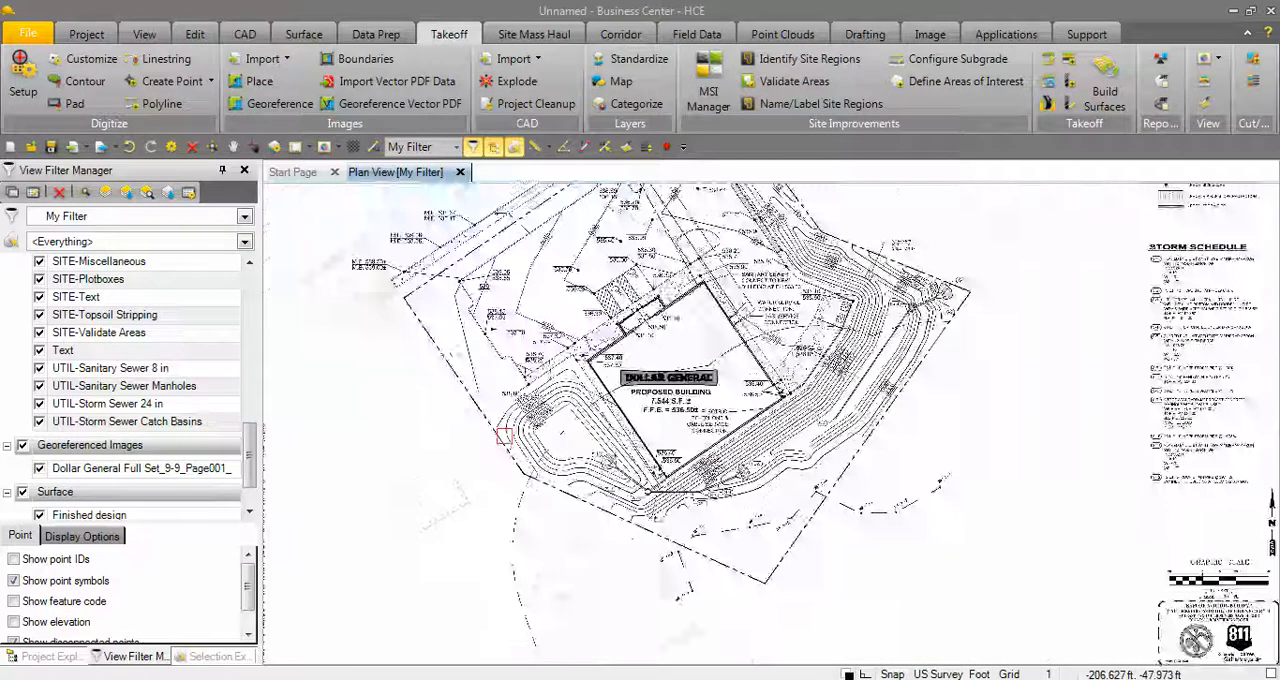
{"action": "left_click", "coordinate": [39, 468]}
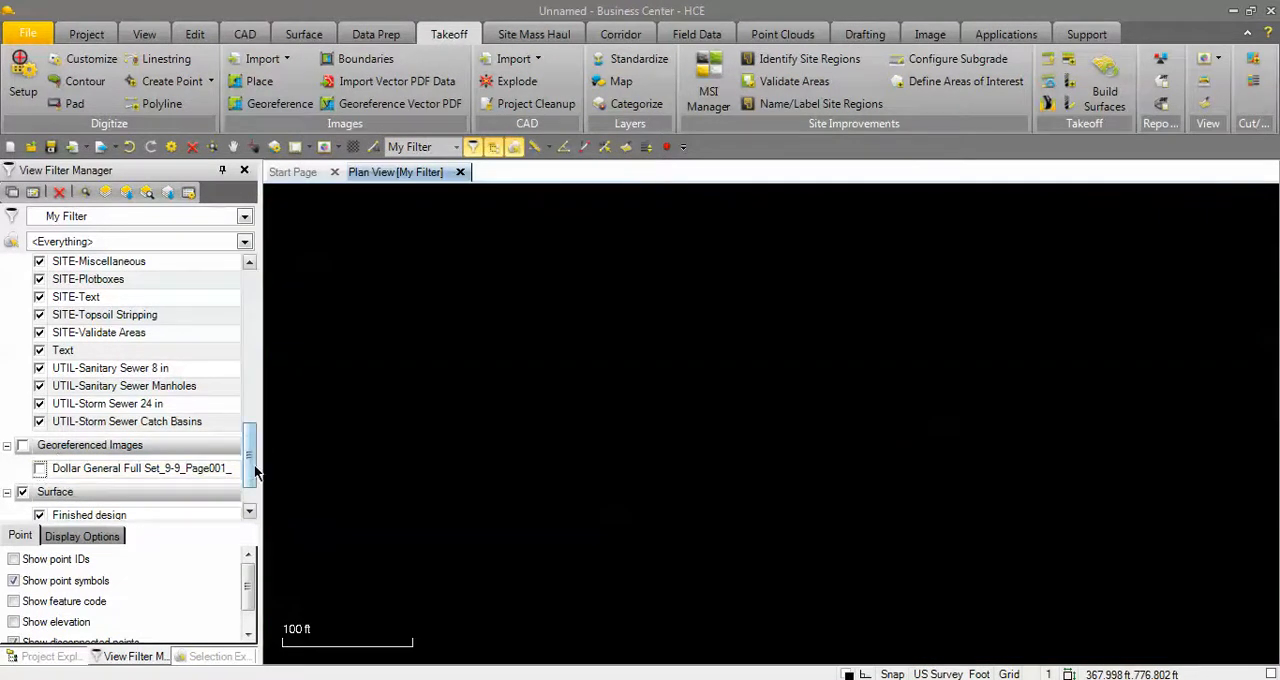
{"action": "left_click_drag", "start_coordinate": [253, 469], "coordinate": [250, 381]}
{"action": "left_click", "coordinate": [40, 351]}
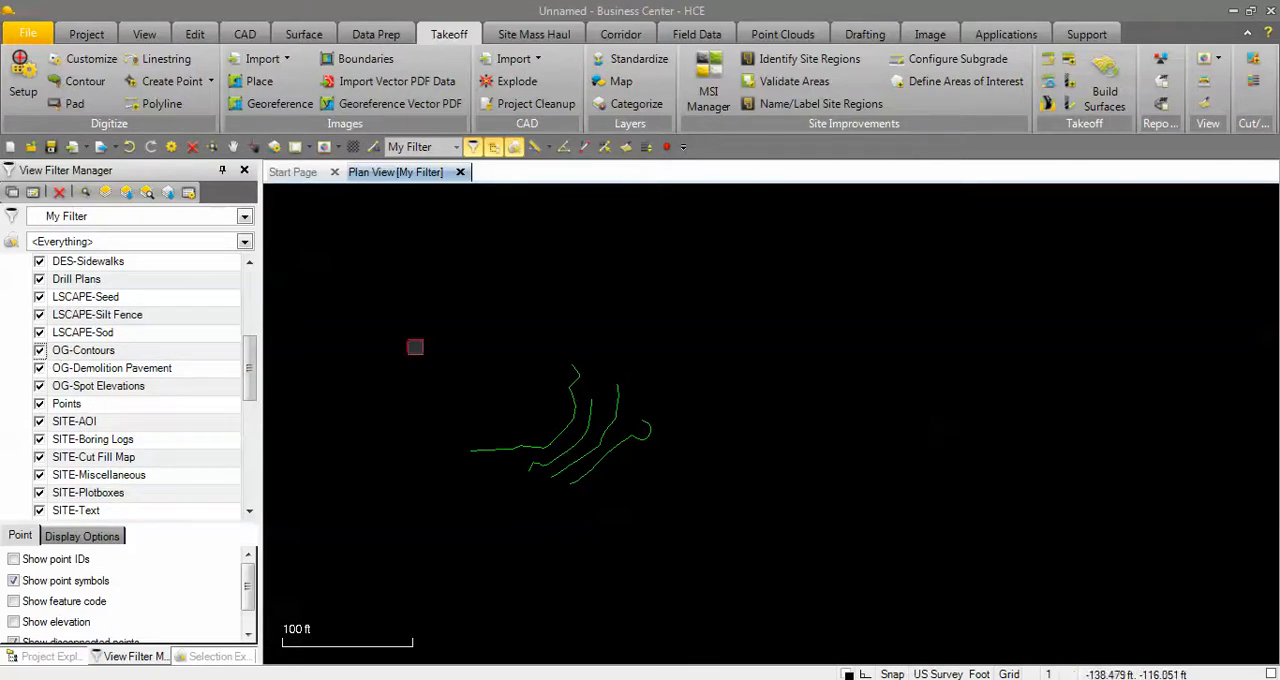
{"action": "scroll", "coordinate": [545, 445], "scroll_direction": "up", "scroll_amount": 5}
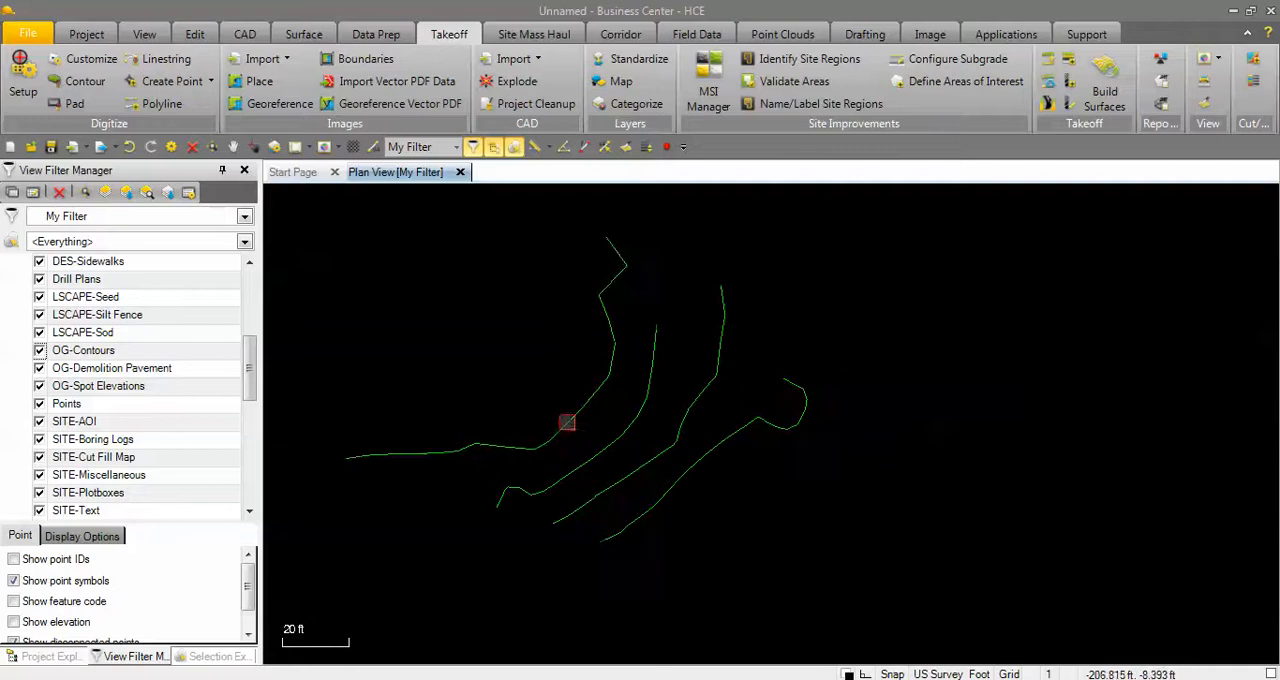
Check the elevation of each traced contour in its properties, and close the properties.
{"action": "left_click", "coordinate": [566, 425]}
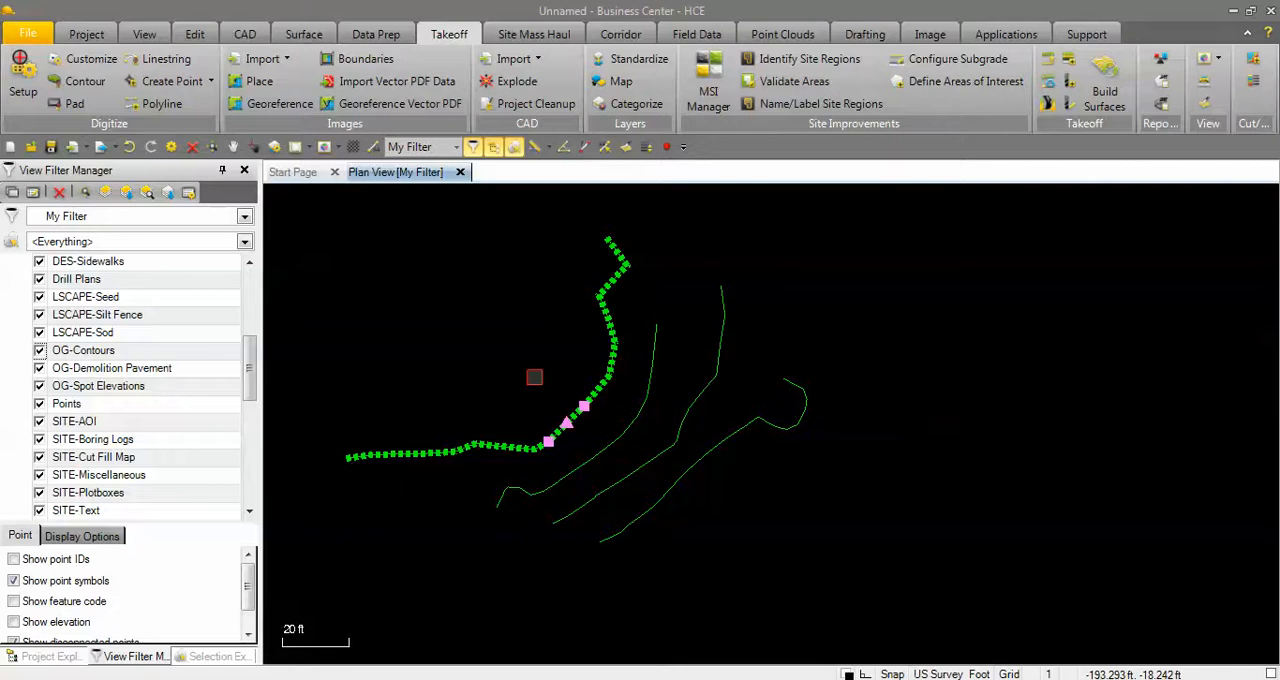
{"action": "right_click", "coordinate": [524, 361]}
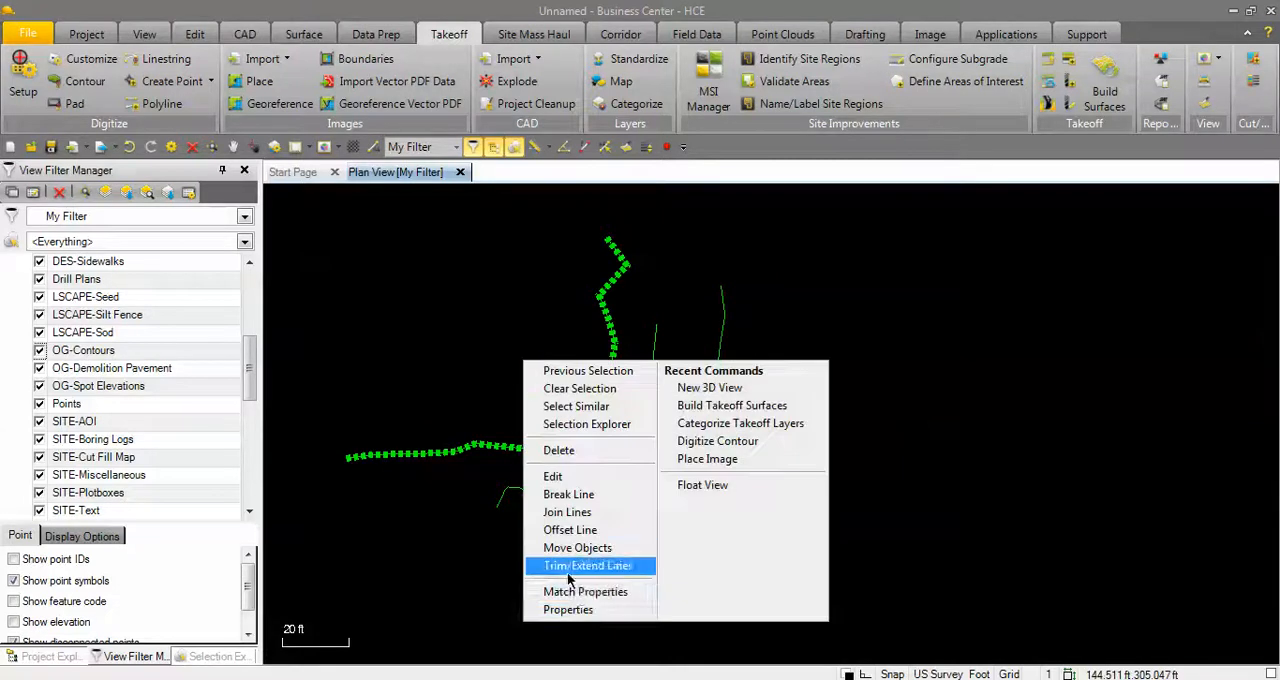
{"action": "left_click", "coordinate": [567, 609]}
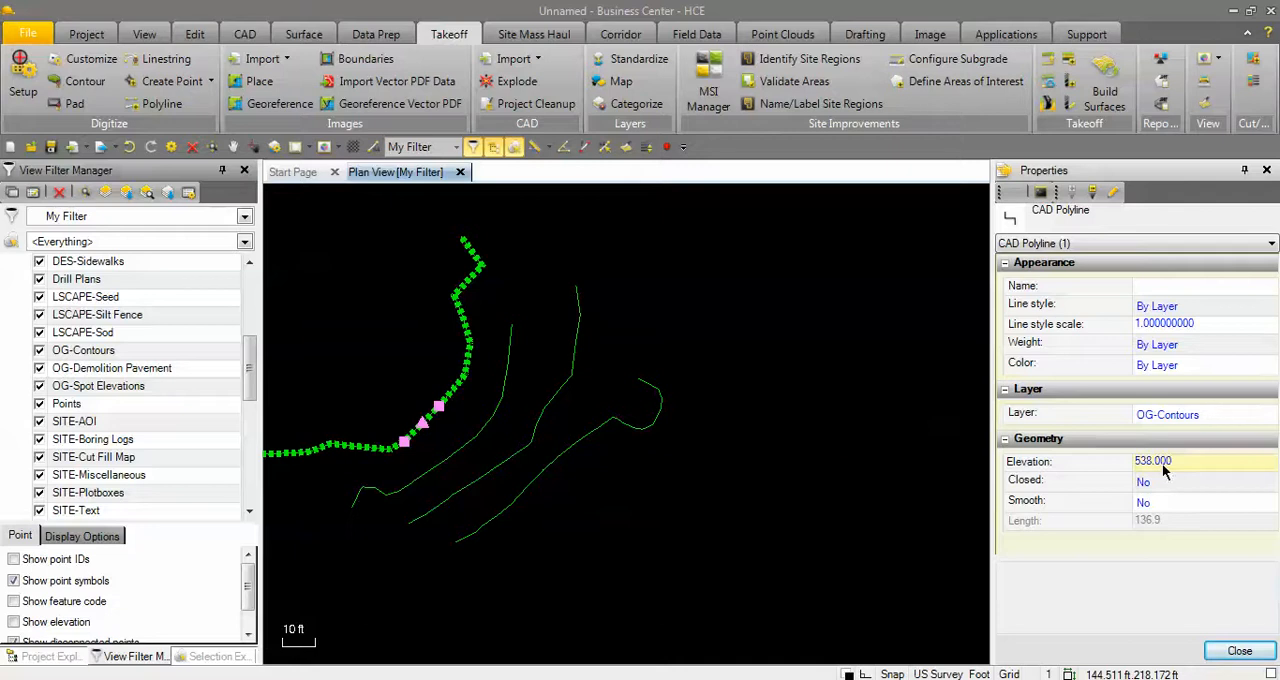
{"action": "left_click", "coordinate": [487, 418]}
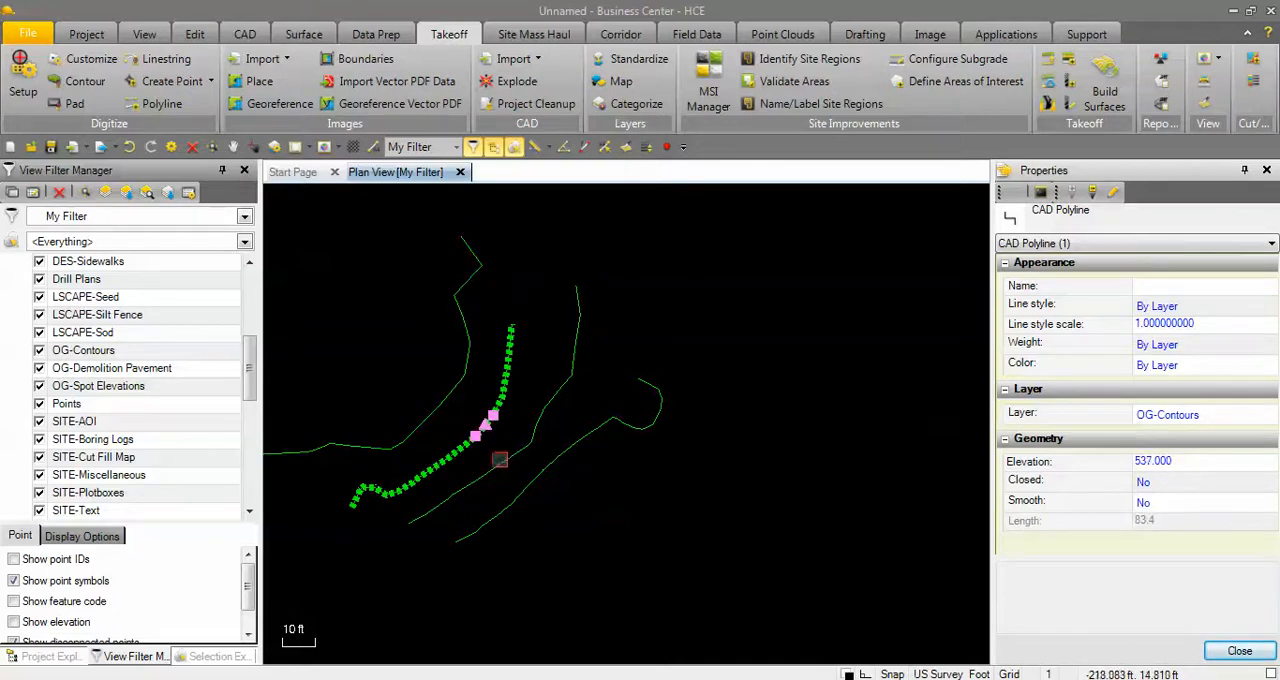
{"action": "left_click", "coordinate": [500, 459]}
{"action": "left_click", "coordinate": [557, 524]}
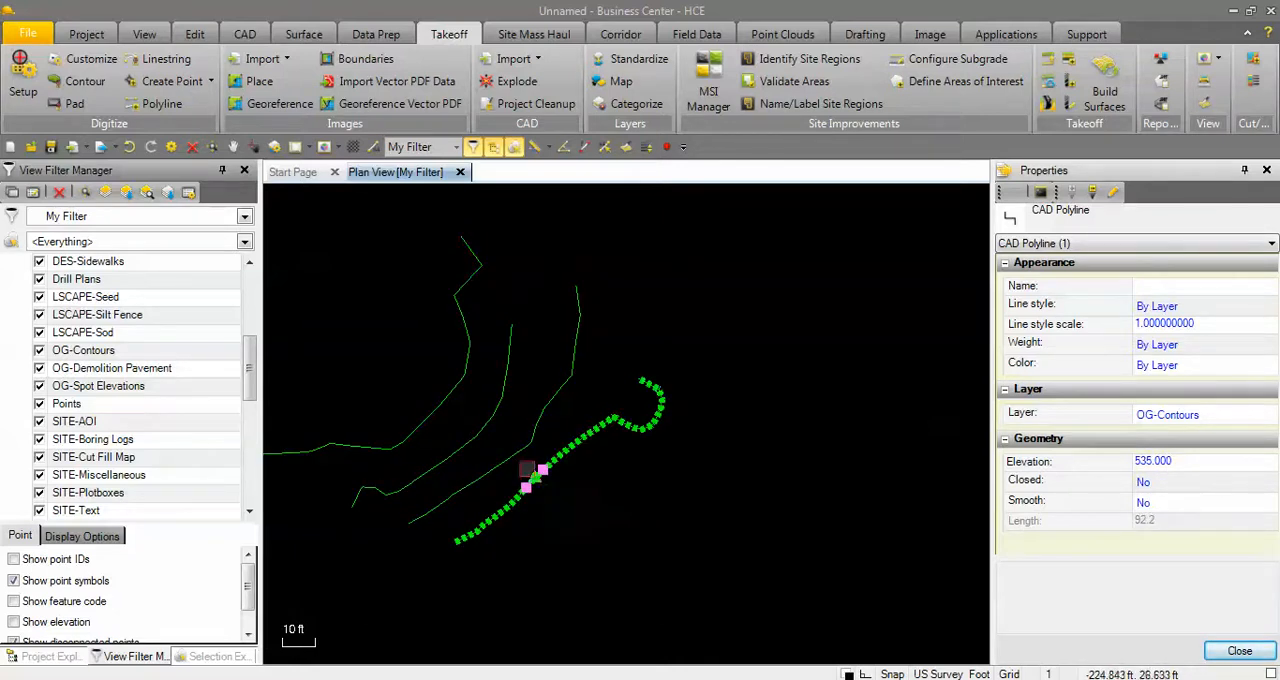
{"action": "left_click", "coordinate": [438, 404]}
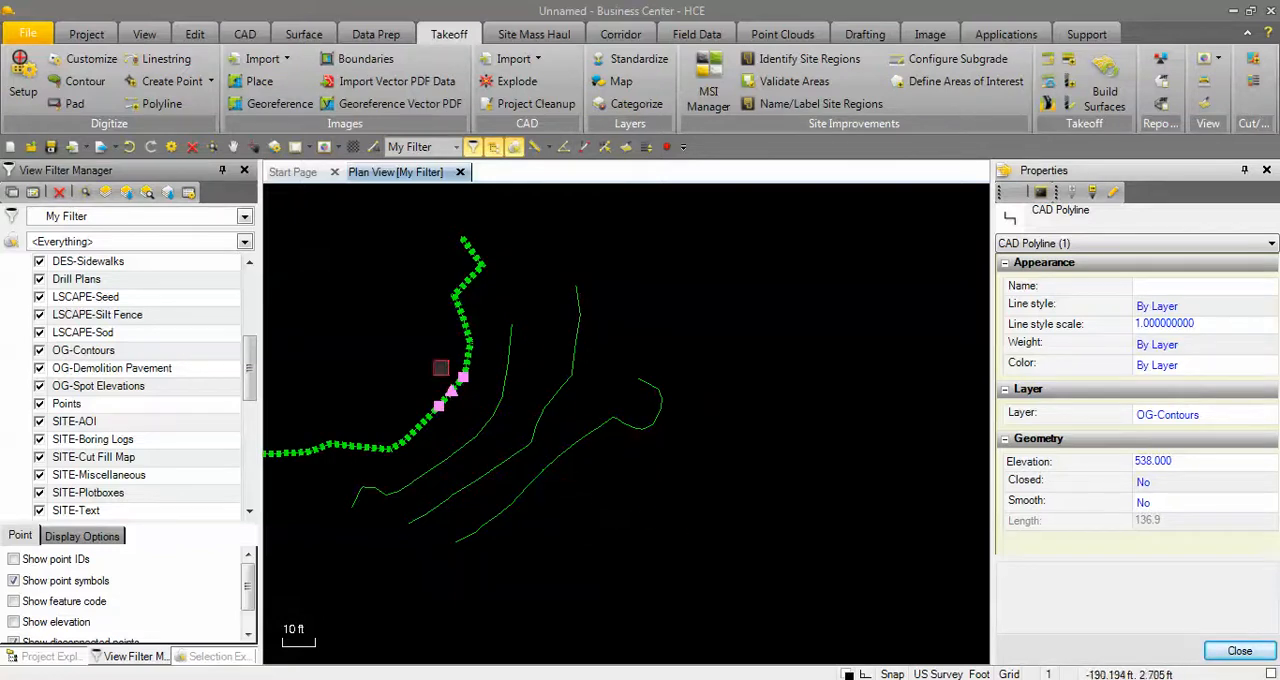
{"action": "middle_click_drag", "start_coordinate": [537, 469], "coordinate": [646, 490]}
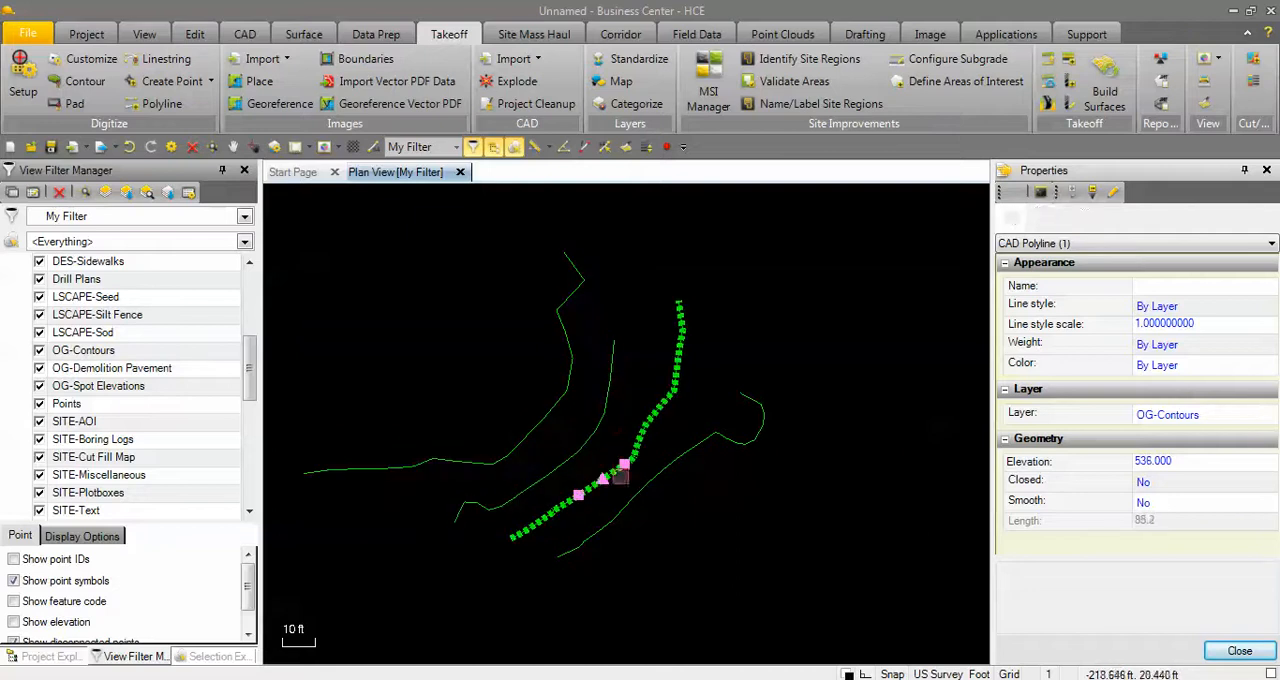
{"action": "left_click", "coordinate": [641, 484]}
{"action": "key", "text": "Escape"}
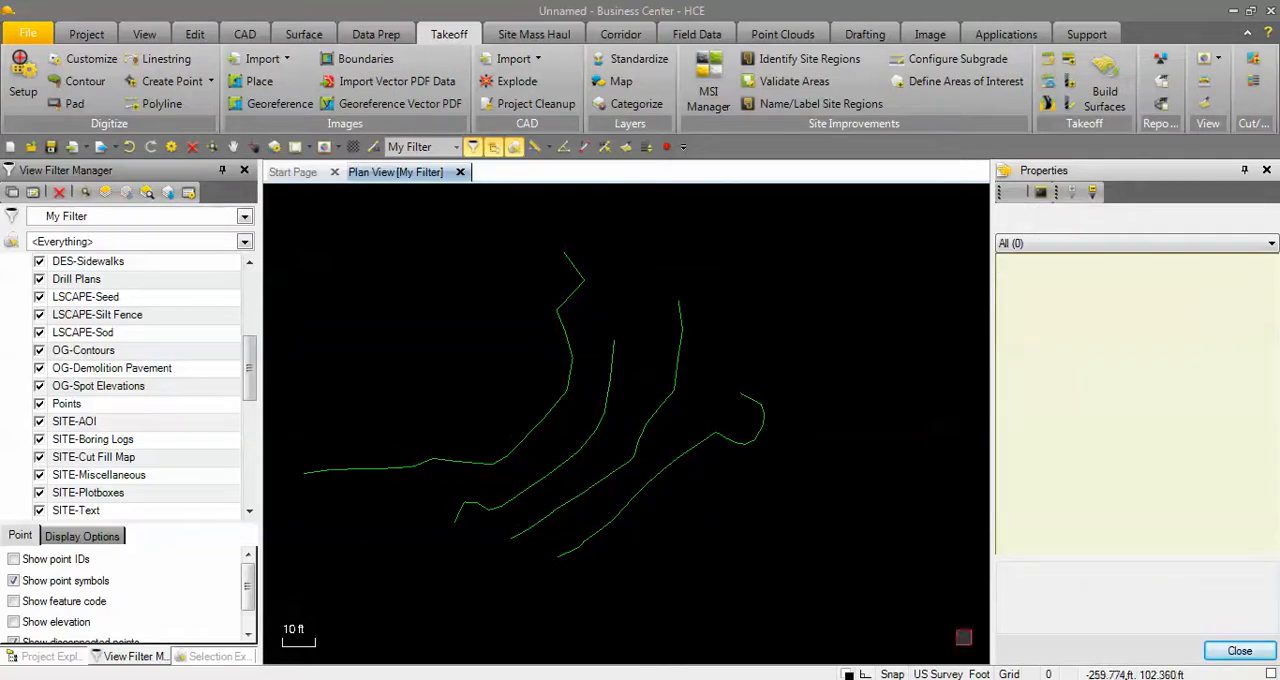
{"action": "left_click", "coordinate": [1239, 651]}
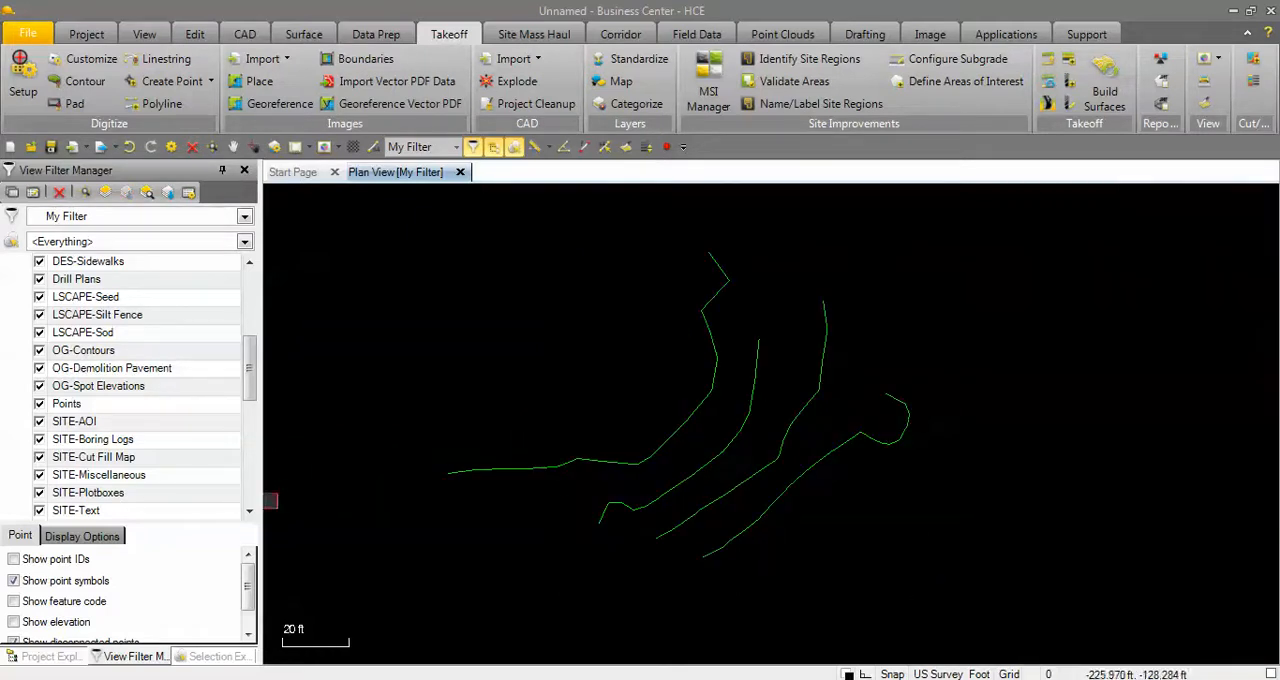
Show the georeferenced Dollar General plan image in the plan view again.
{"action": "left_click_drag", "start_coordinate": [254, 383], "coordinate": [249, 478]}
{"action": "left_click", "coordinate": [40, 405]}
{"action": "left_click", "coordinate": [40, 432]}
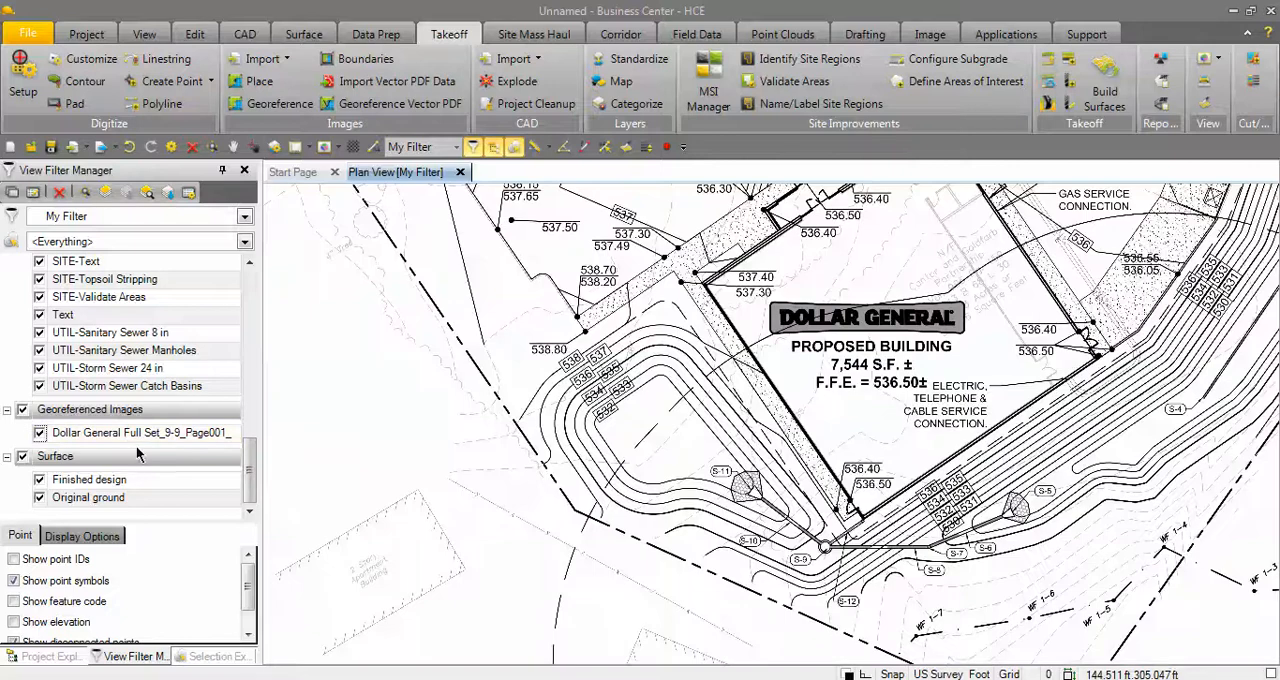
{"action": "scroll", "coordinate": [644, 422], "scroll_direction": "down", "scroll_amount": 4}
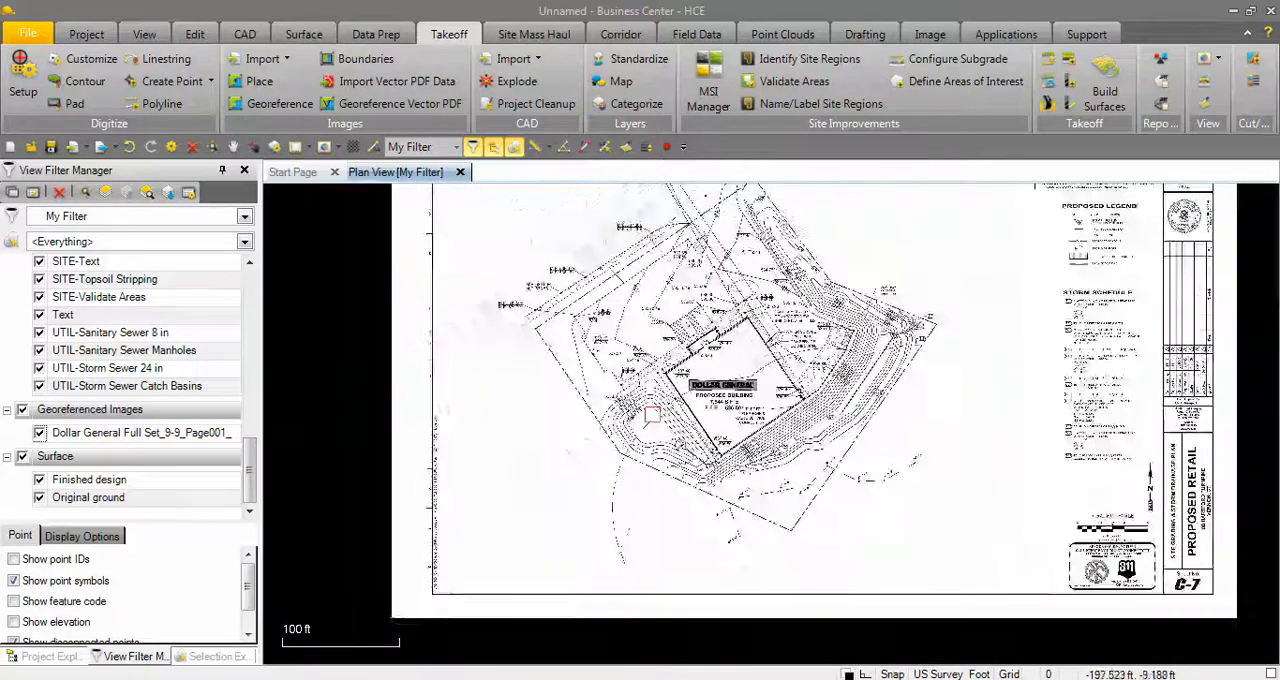
{"action": "scroll", "coordinate": [650, 415], "scroll_direction": "up", "scroll_amount": 3}
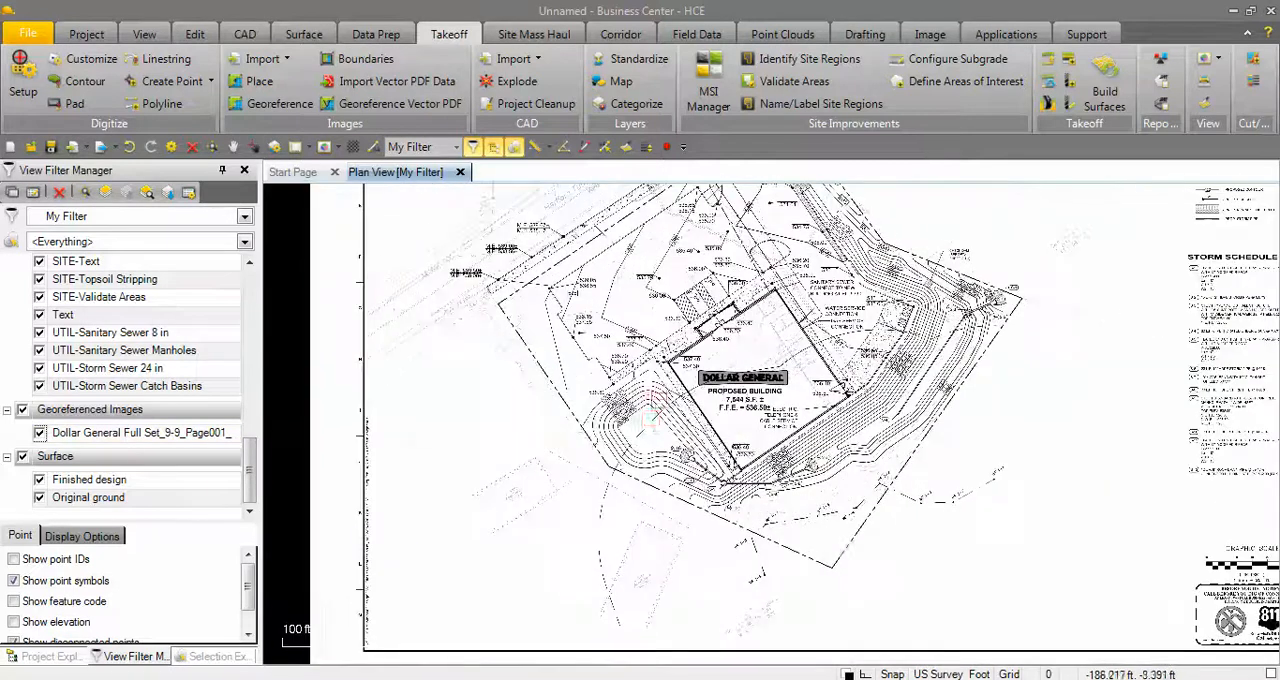
Set the Dollar General plan image's display style to Dimmed and close its properties.
{"action": "right_click", "coordinate": [139, 436]}
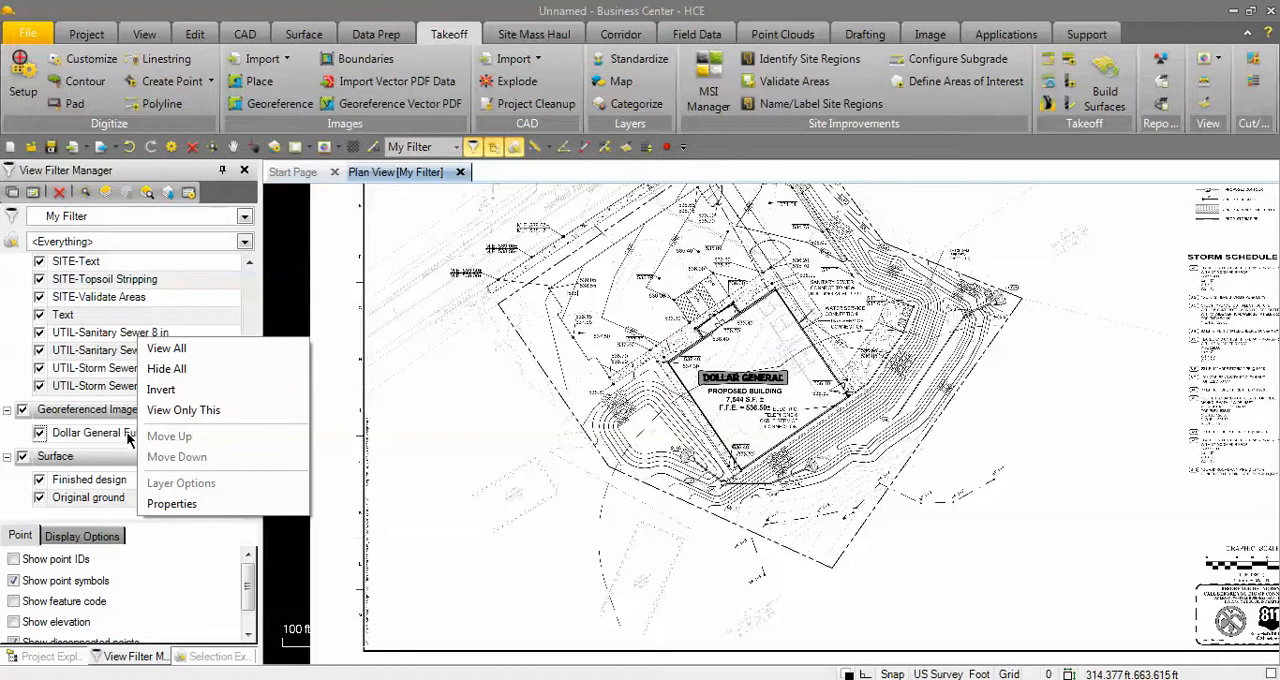
{"action": "left_click", "coordinate": [170, 504]}
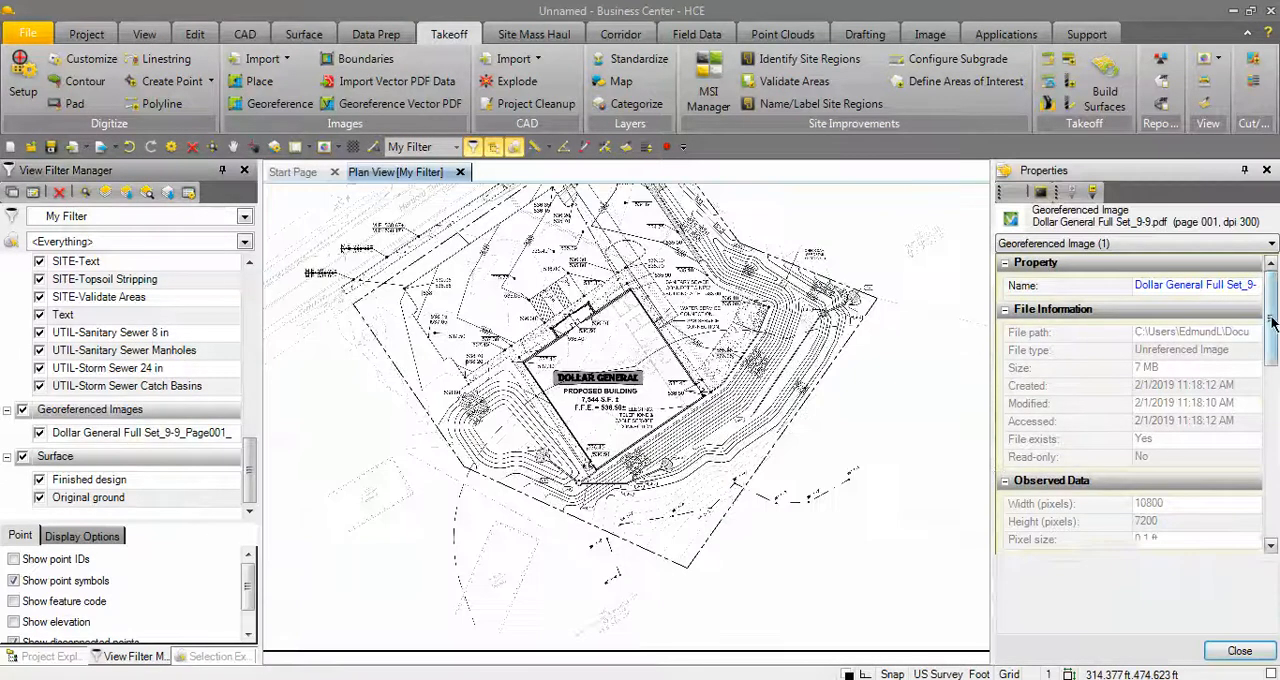
{"action": "left_click_drag", "start_coordinate": [1272, 320], "coordinate": [1272, 425]}
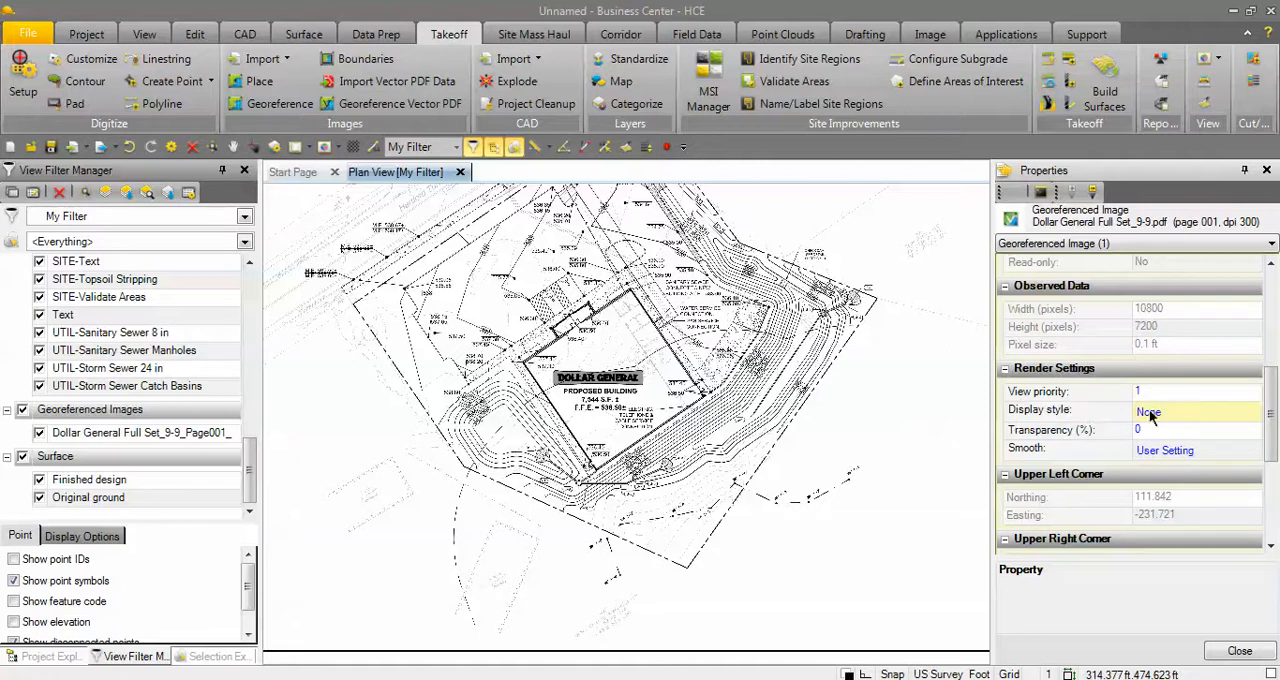
{"action": "left_click", "coordinate": [1248, 414]}
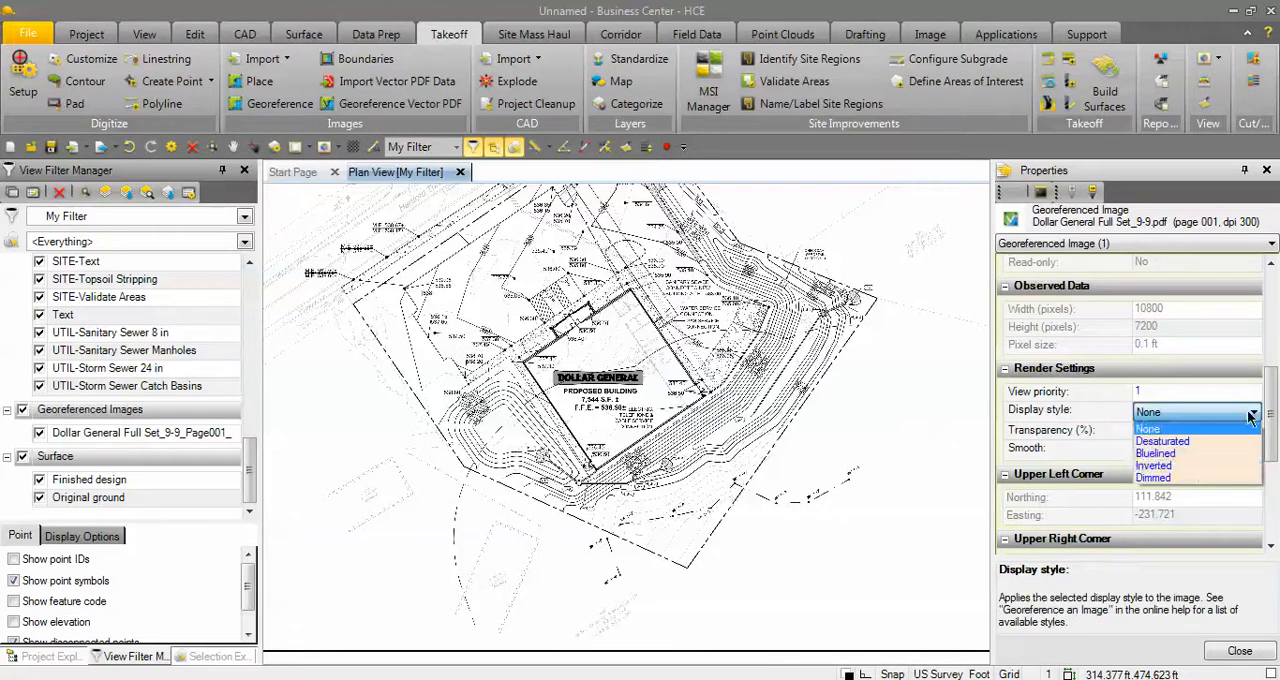
{"action": "left_click", "coordinate": [1180, 476]}
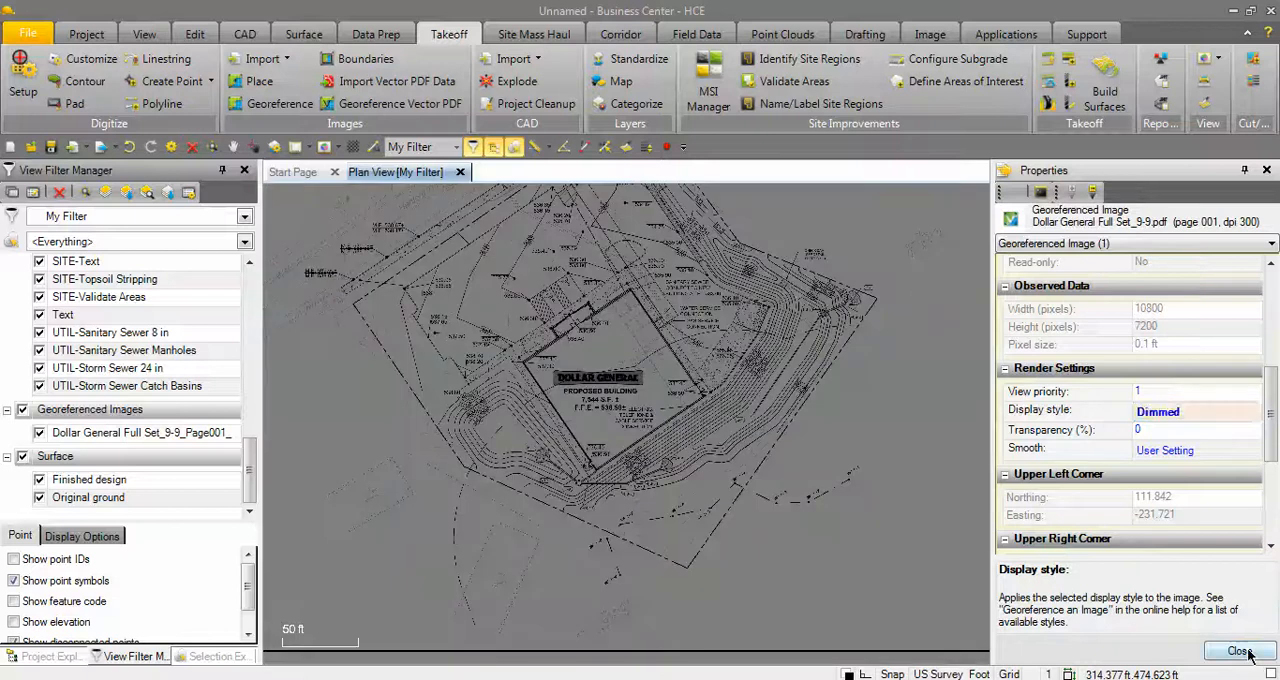
{"action": "left_click", "coordinate": [1240, 651]}
Hide the OG-Contours layer over the dimmed plan image.
{"action": "scroll", "coordinate": [718, 340], "scroll_direction": "up", "scroll_amount": 2}
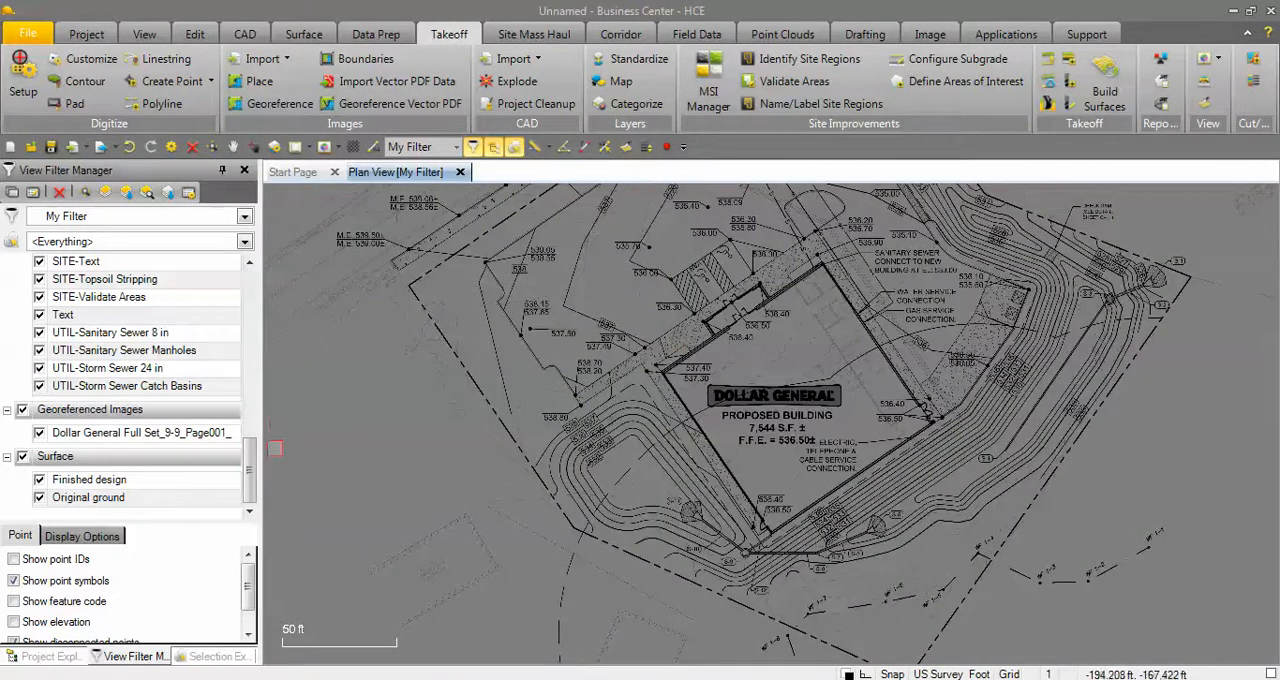
{"action": "left_click_drag", "start_coordinate": [250, 467], "coordinate": [251, 367]}
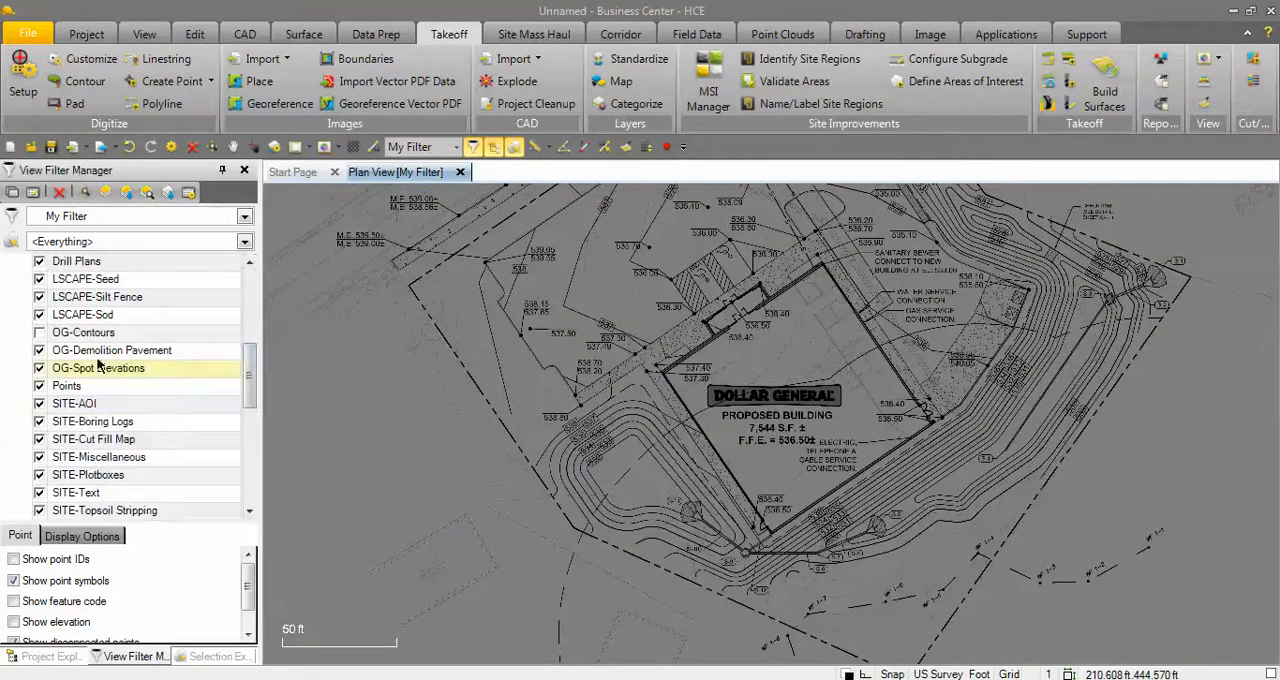
{"action": "left_click", "coordinate": [39, 333]}
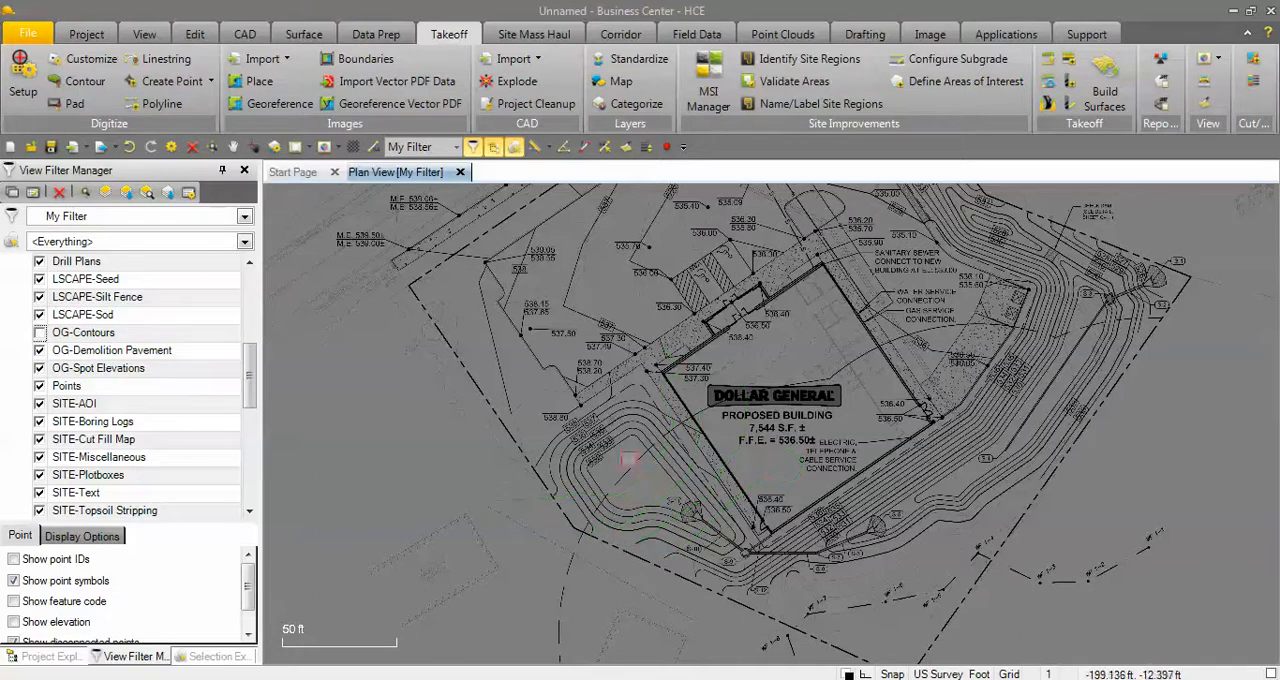
Start digitizing contours for the proposed grades and assign them to the DES-Contours layer.
{"action": "scroll", "coordinate": [570, 437], "scroll_direction": "up", "scroll_amount": 3}
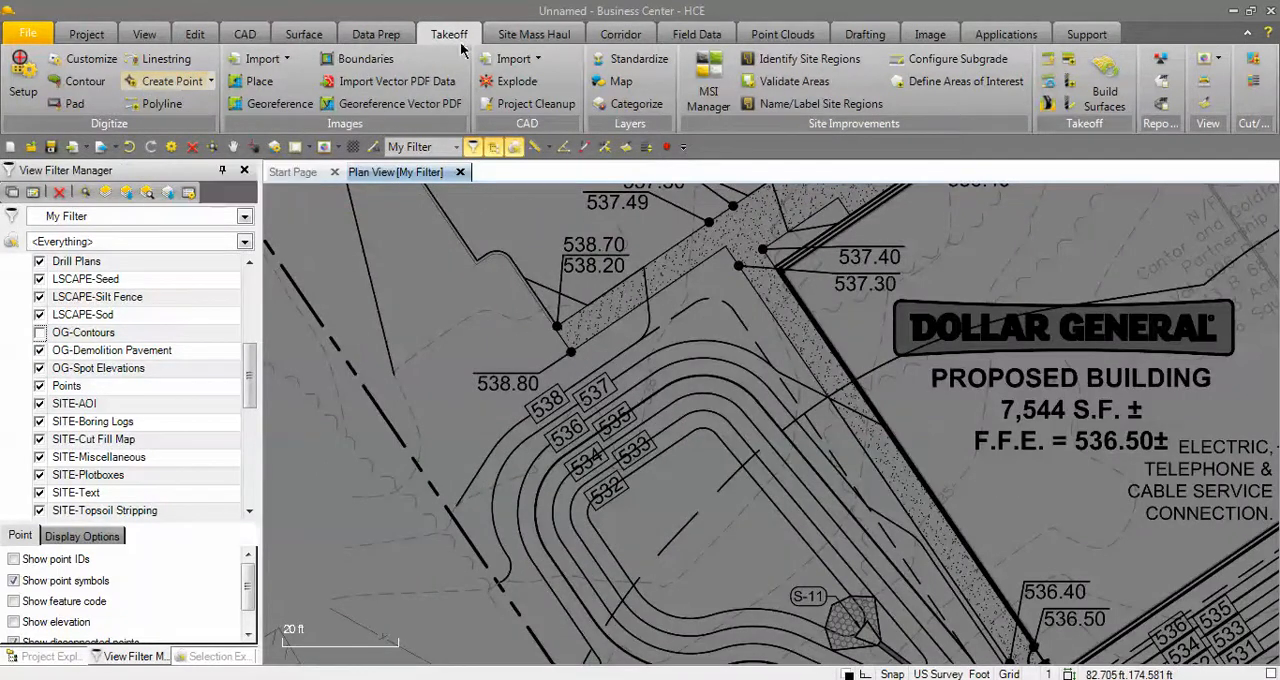
{"action": "left_click", "coordinate": [86, 82]}
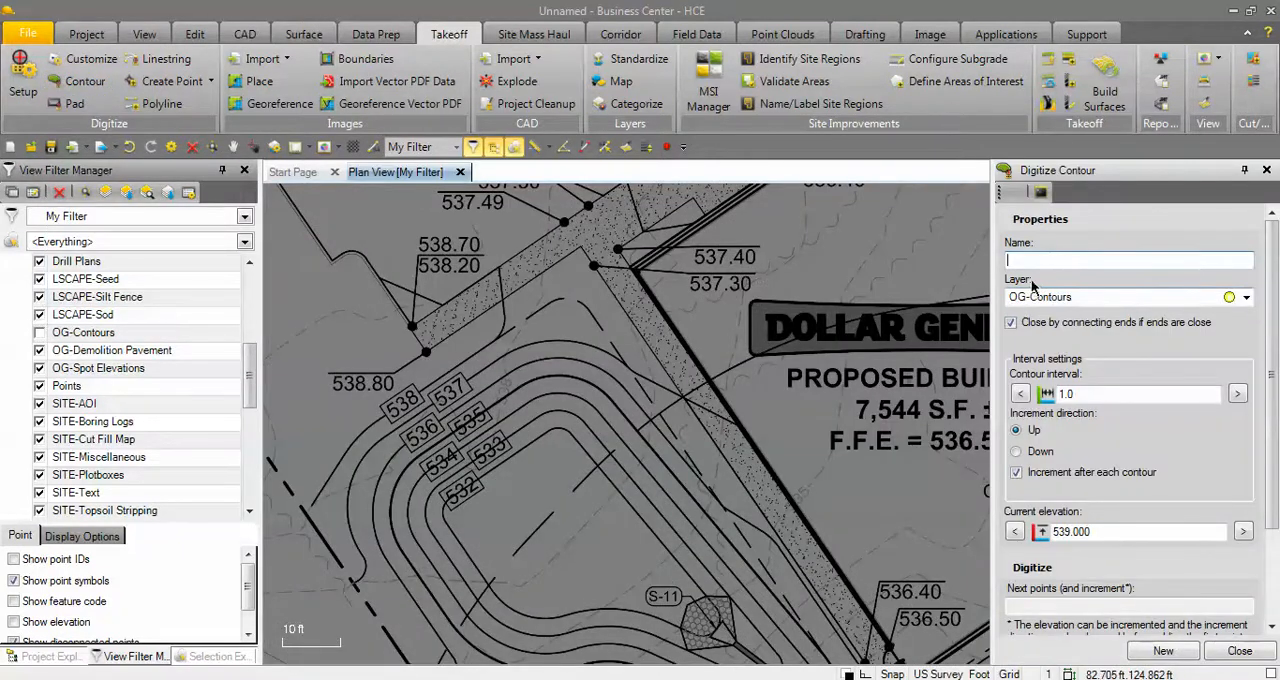
{"action": "left_click", "coordinate": [1247, 299]}
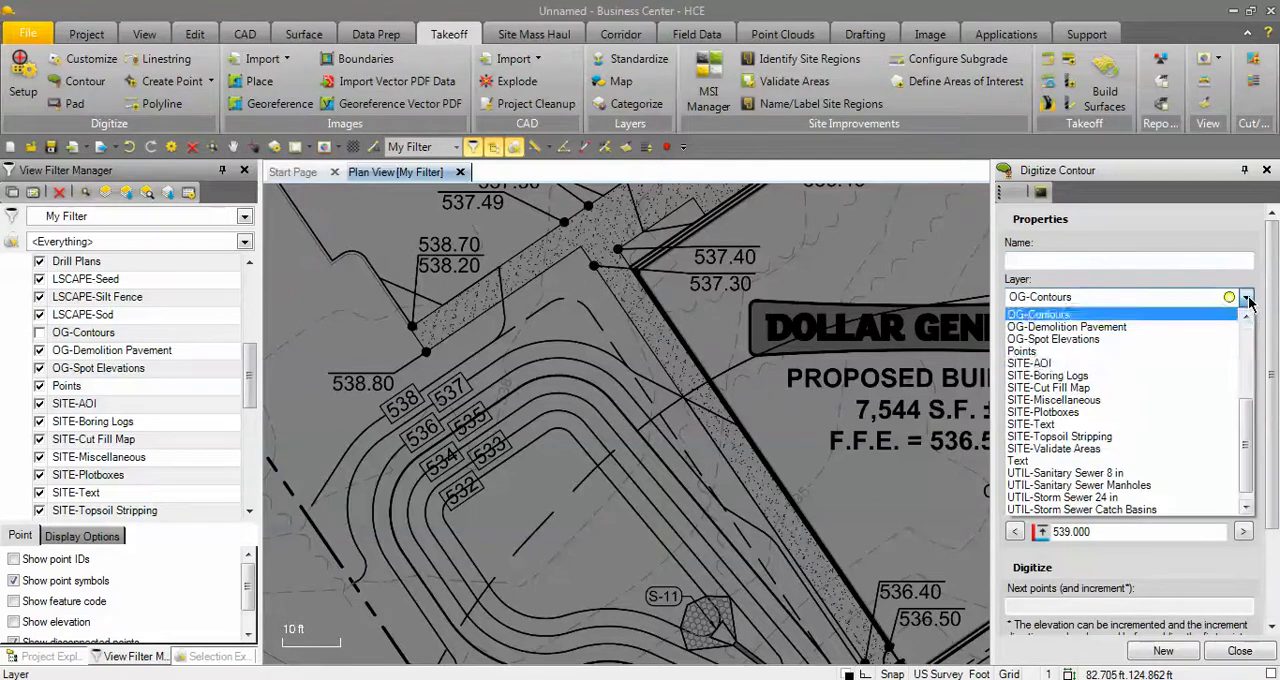
{"action": "scroll", "coordinate": [1246, 443], "scroll_direction": "up", "scroll_amount": 5}
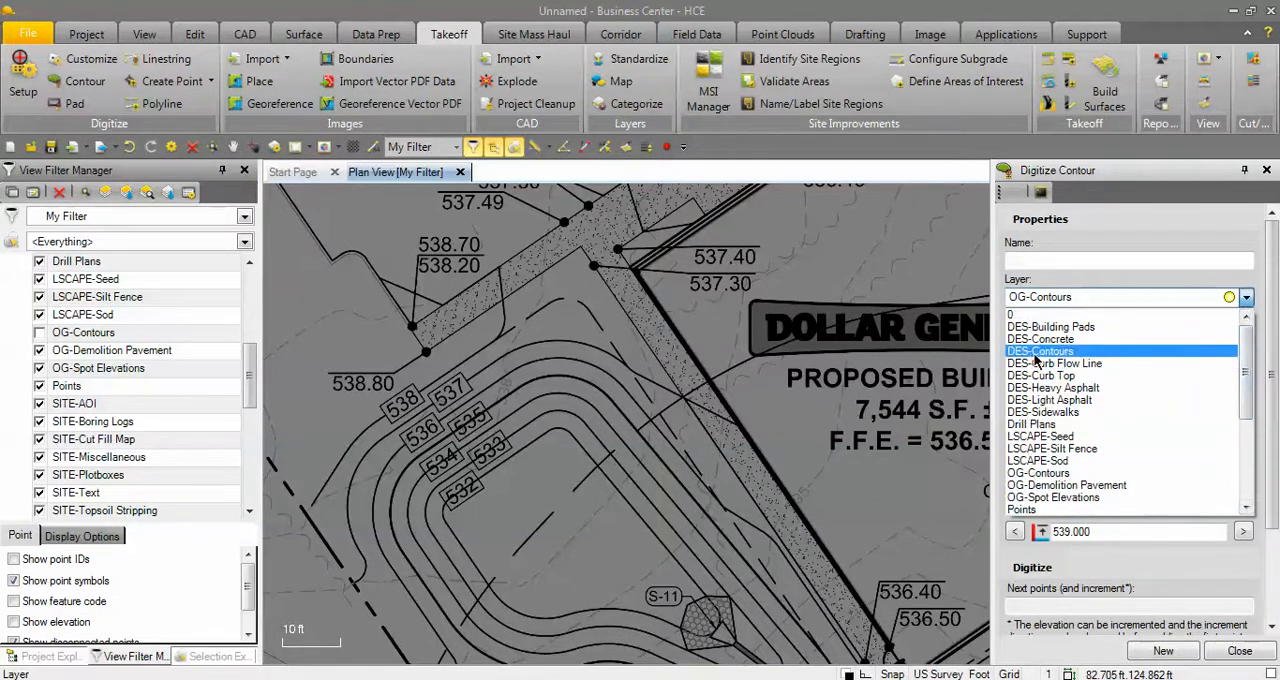
{"action": "left_click", "coordinate": [1036, 352]}
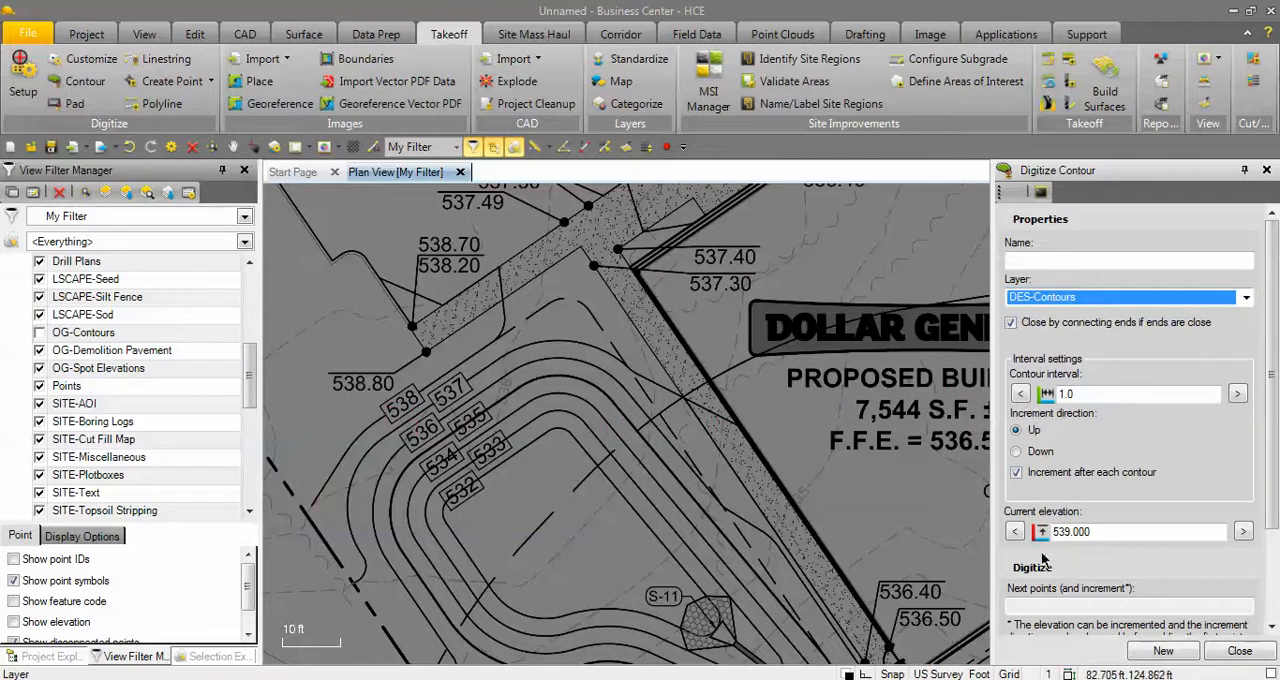
Set the contour increment direction to Down and the current elevation to 538.
{"action": "left_click", "coordinate": [1035, 452]}
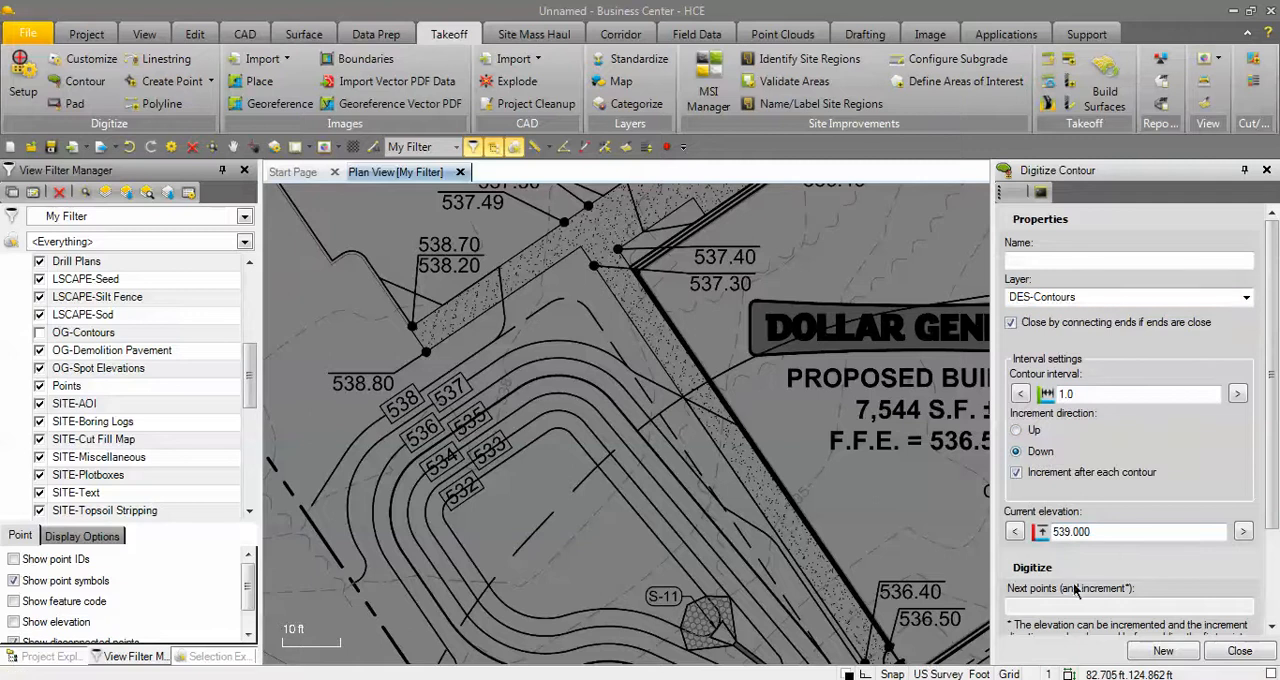
{"action": "double_click", "coordinate": [1100, 531]}
{"action": "type", "text": "5"}
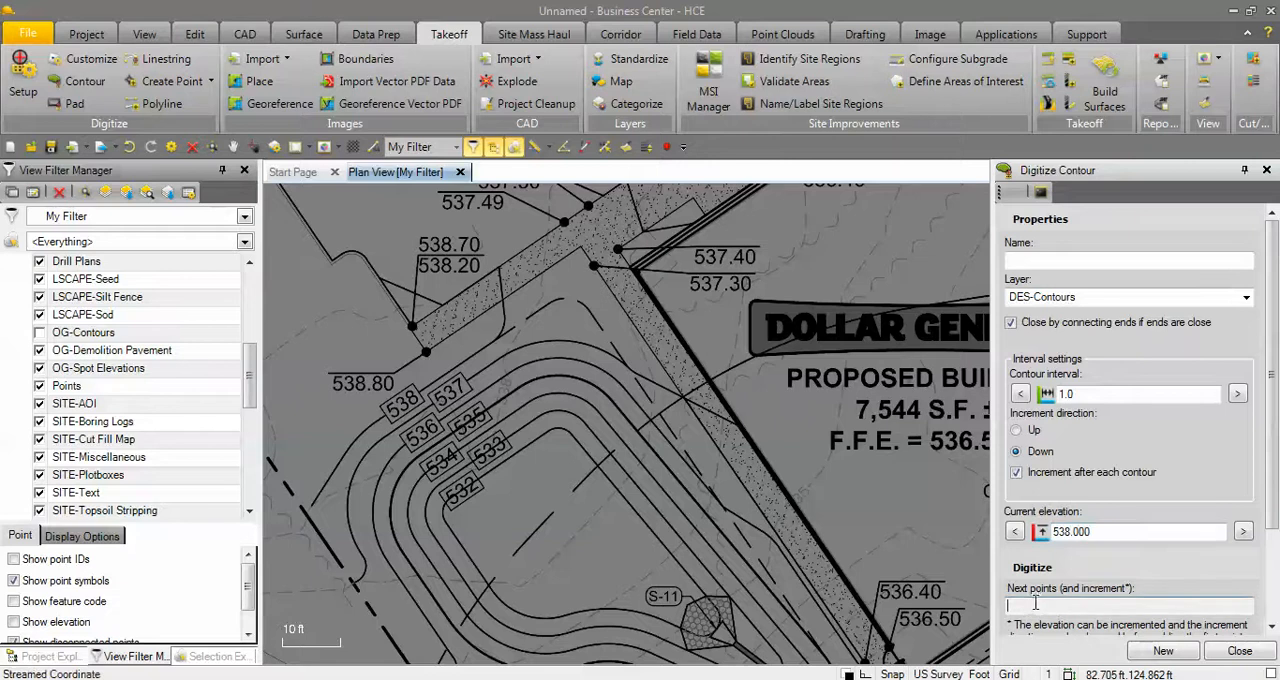
Trace the 538 design contour from the dashed boundary line, past its label, up to the far edge of the sidewalk, and finish it.
{"action": "scroll", "coordinate": [385, 537], "scroll_direction": "up", "scroll_amount": 4}
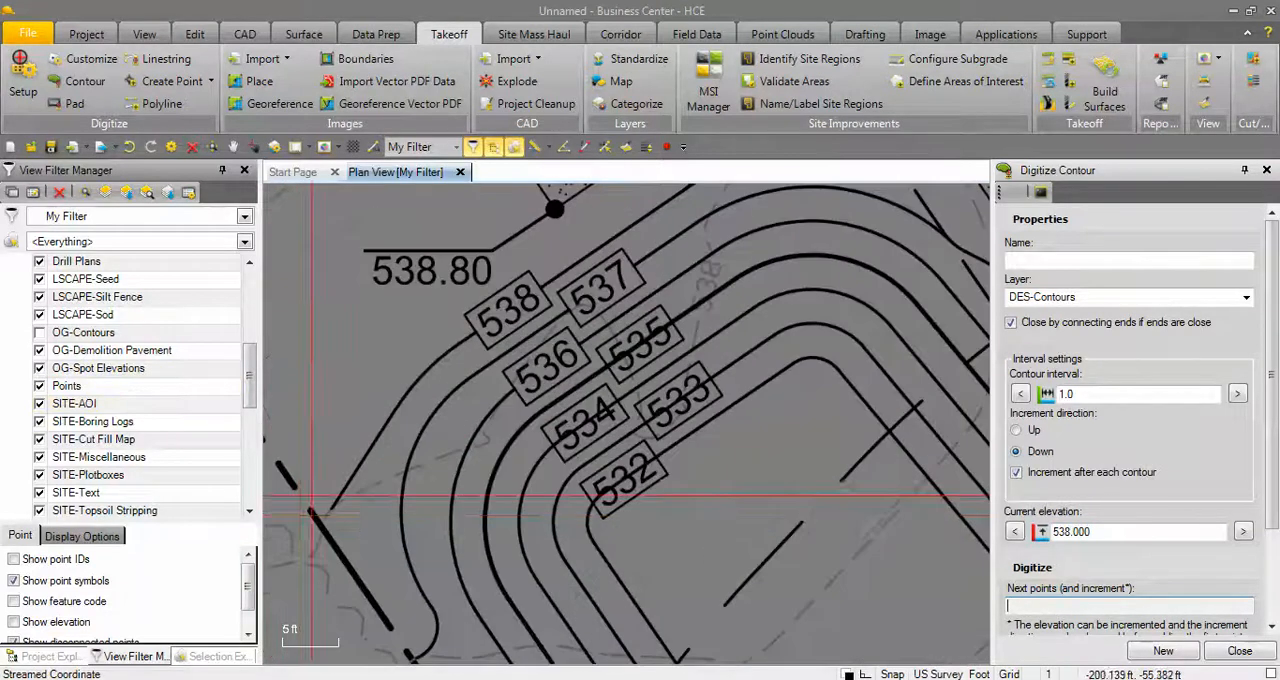
{"action": "scroll", "coordinate": [385, 537], "scroll_direction": "down", "scroll_amount": 1}
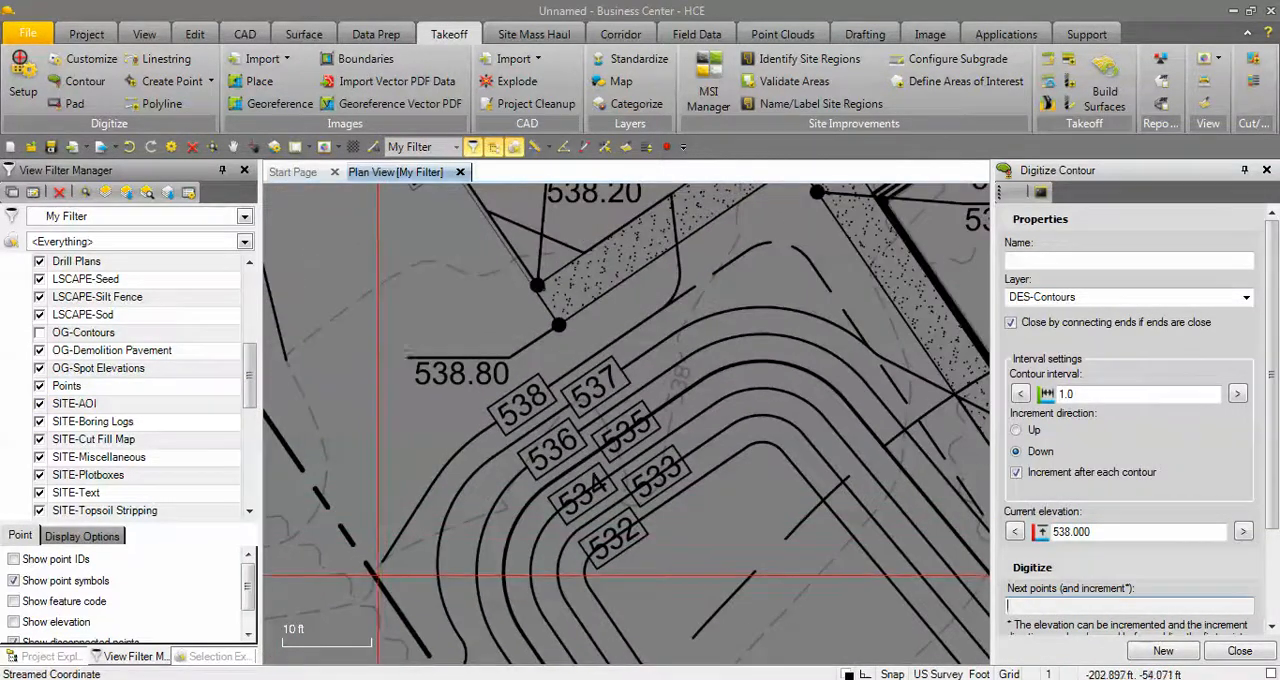
{"action": "left_click_drag", "start_coordinate": [382, 563], "coordinate": [414, 512]}
{"action": "left_click", "coordinate": [448, 459]}
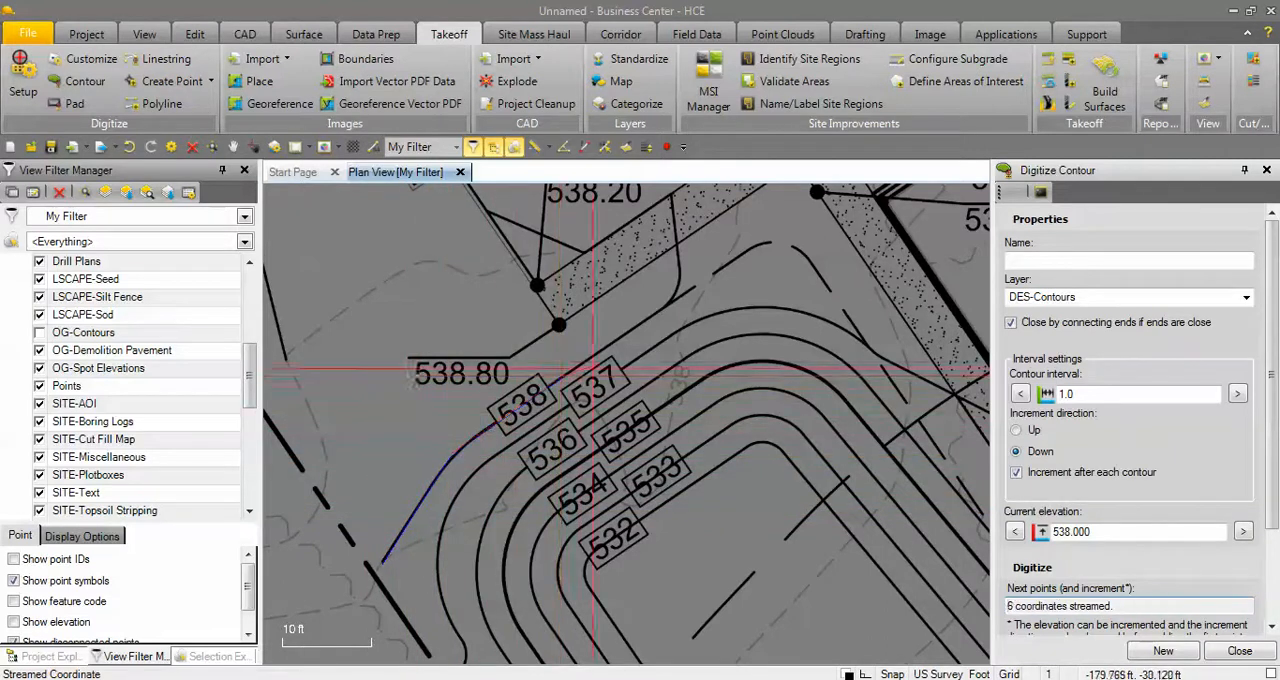
{"action": "left_click_drag", "start_coordinate": [678, 299], "coordinate": [675, 196]}
{"action": "middle_click_drag", "start_coordinate": [675, 196], "coordinate": [627, 422]}
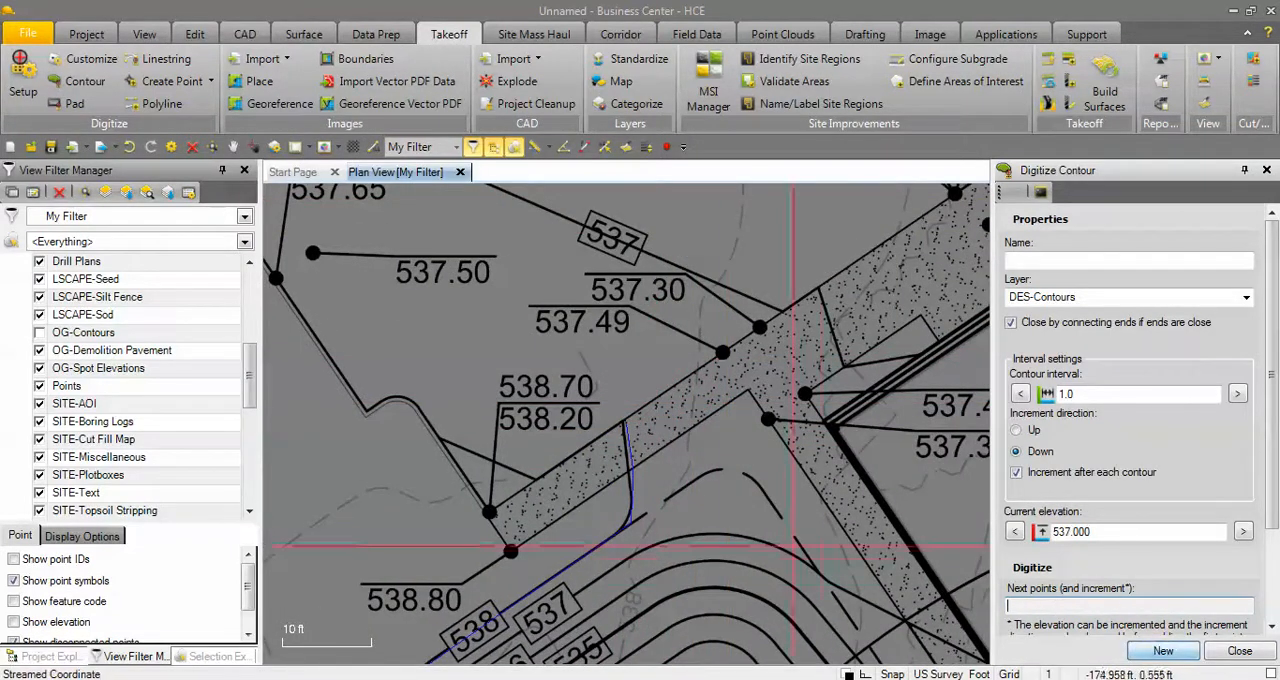
Trace the 537 design contour from the dashed boundary line around the top of the basin to the building wall, and finish it.
{"action": "middle_click_drag", "start_coordinate": [736, 543], "coordinate": [804, 336]}
{"action": "middle_click_drag", "start_coordinate": [498, 572], "coordinate": [502, 425]}
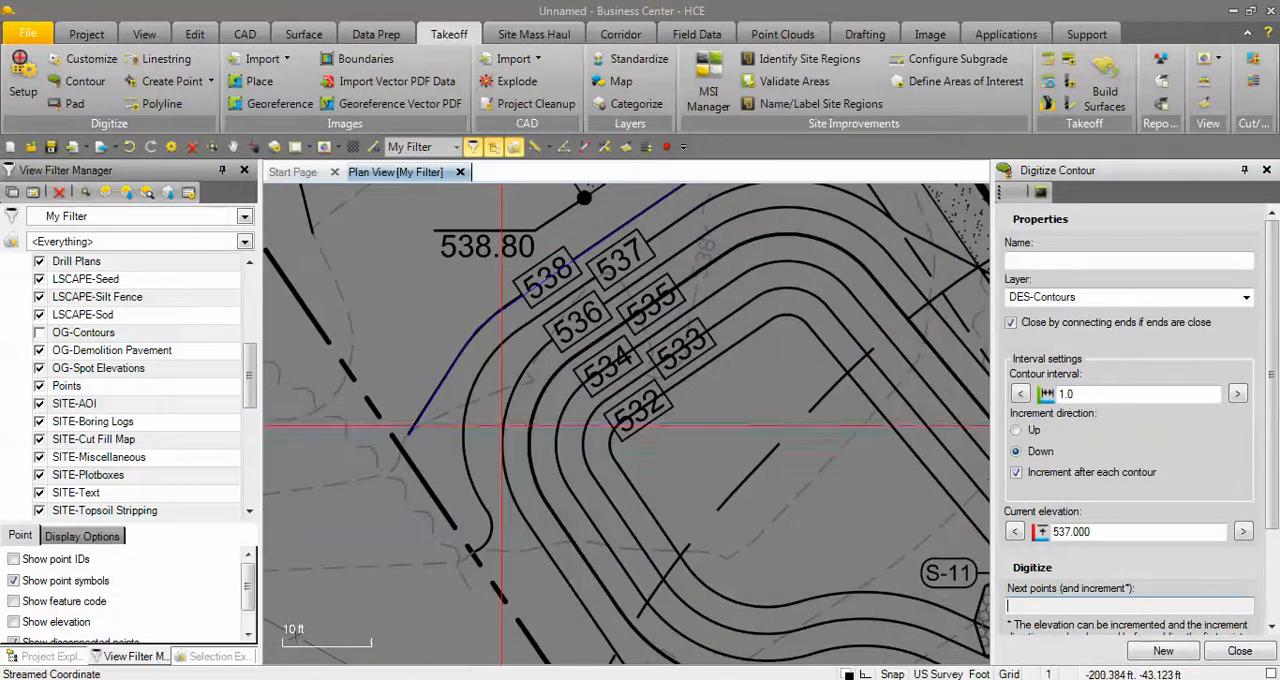
{"action": "left_click", "coordinate": [475, 553]}
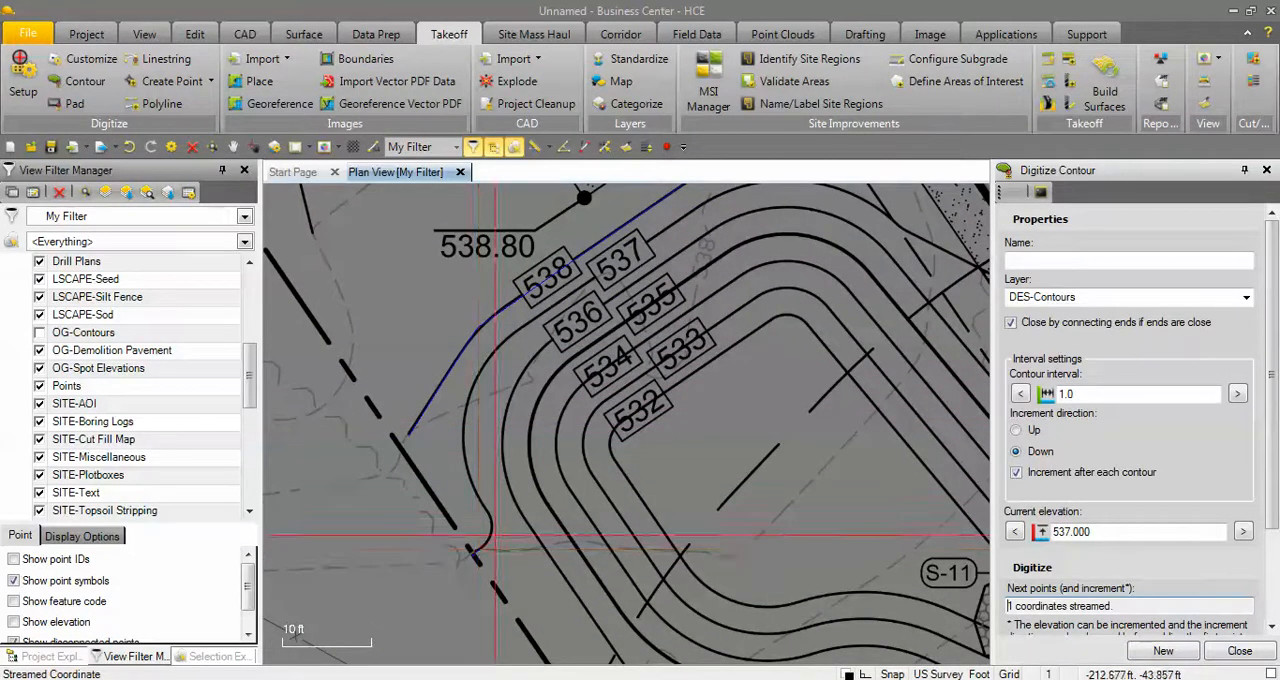
{"action": "mouse_move", "coordinate": [495, 536]}
{"action": "left_mouse_down"}
{"action": "mouse_move", "coordinate": [464, 436]}
{"action": "mouse_move", "coordinate": [482, 362]}
{"action": "mouse_move", "coordinate": [502, 343]}
{"action": "left_mouse_up"}
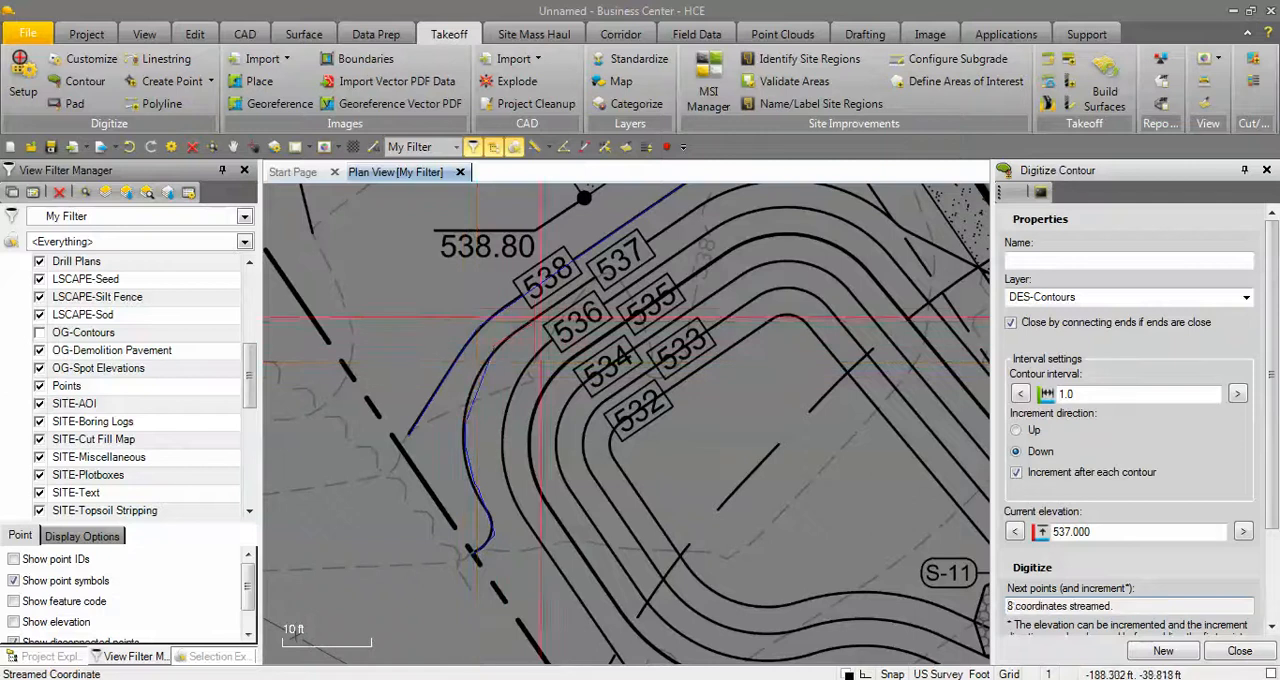
{"action": "scroll", "coordinate": [603, 265], "scroll_direction": "up", "scroll_amount": 3}
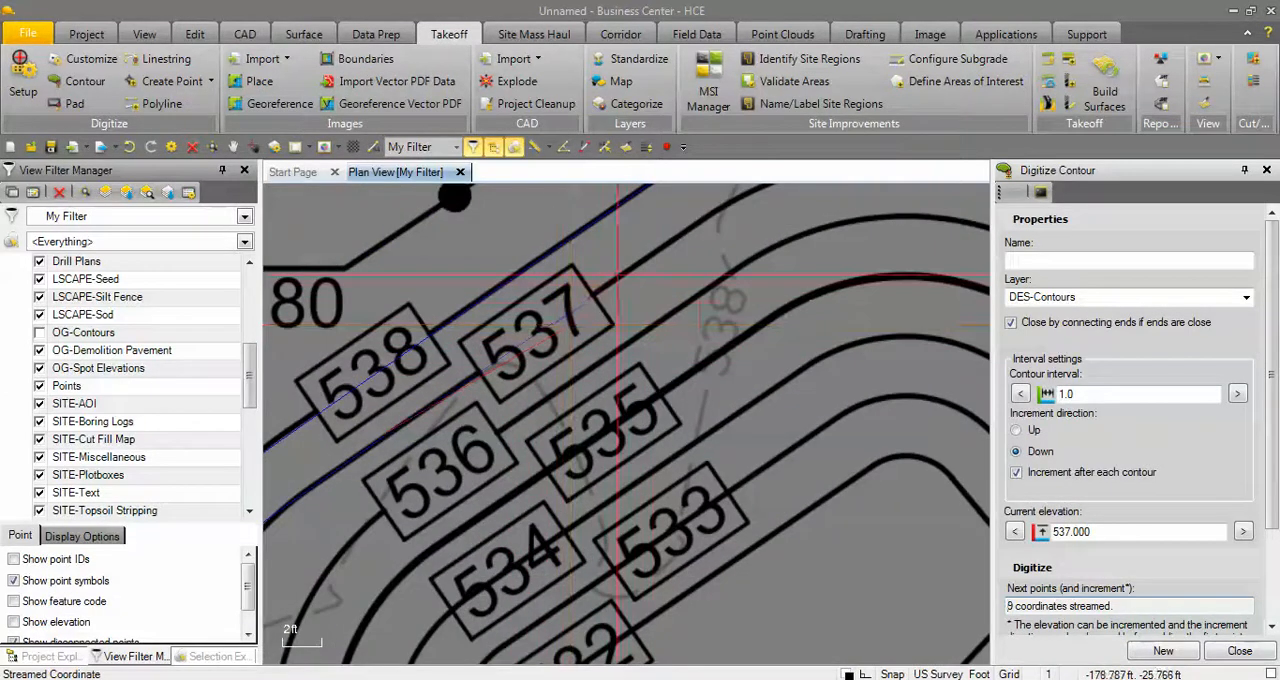
{"action": "left_click", "coordinate": [723, 209]}
{"action": "middle_click_drag", "start_coordinate": [724, 207], "coordinate": [625, 422]}
{"action": "mouse_move", "coordinate": [740, 380]}
{"action": "left_mouse_down"}
{"action": "mouse_move", "coordinate": [903, 385]}
{"action": "mouse_move", "coordinate": [983, 422]}
{"action": "mouse_move", "coordinate": [737, 450]}
{"action": "mouse_move", "coordinate": [705, 477]}
{"action": "mouse_move", "coordinate": [895, 578]}
{"action": "mouse_move", "coordinate": [947, 591]}
{"action": "left_mouse_up"}
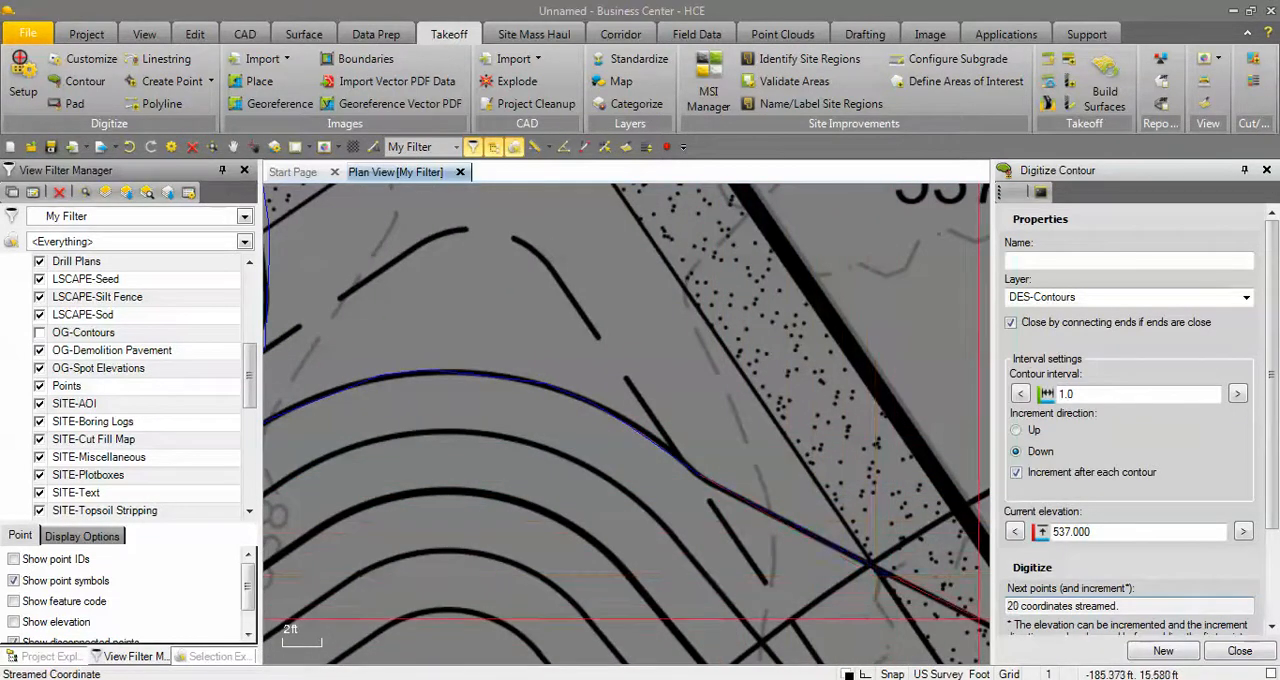
{"action": "scroll", "coordinate": [947, 591], "scroll_direction": "down", "scroll_amount": 5}
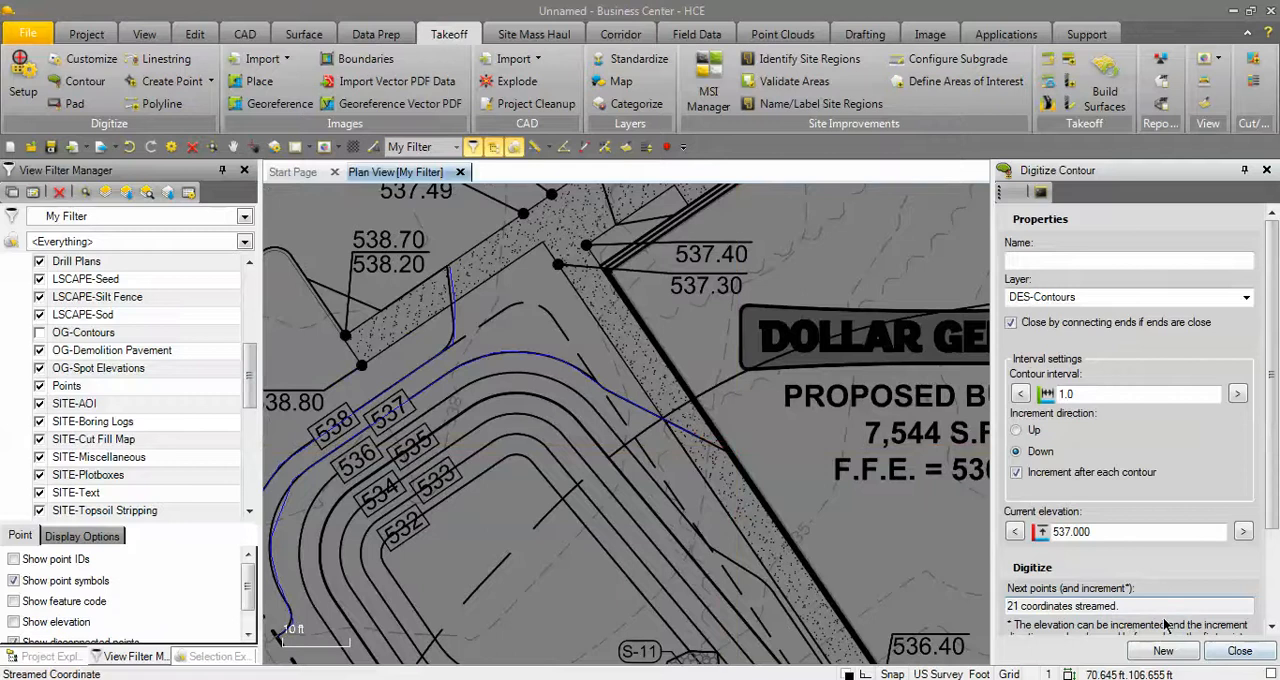
{"action": "left_click", "coordinate": [1163, 651]}
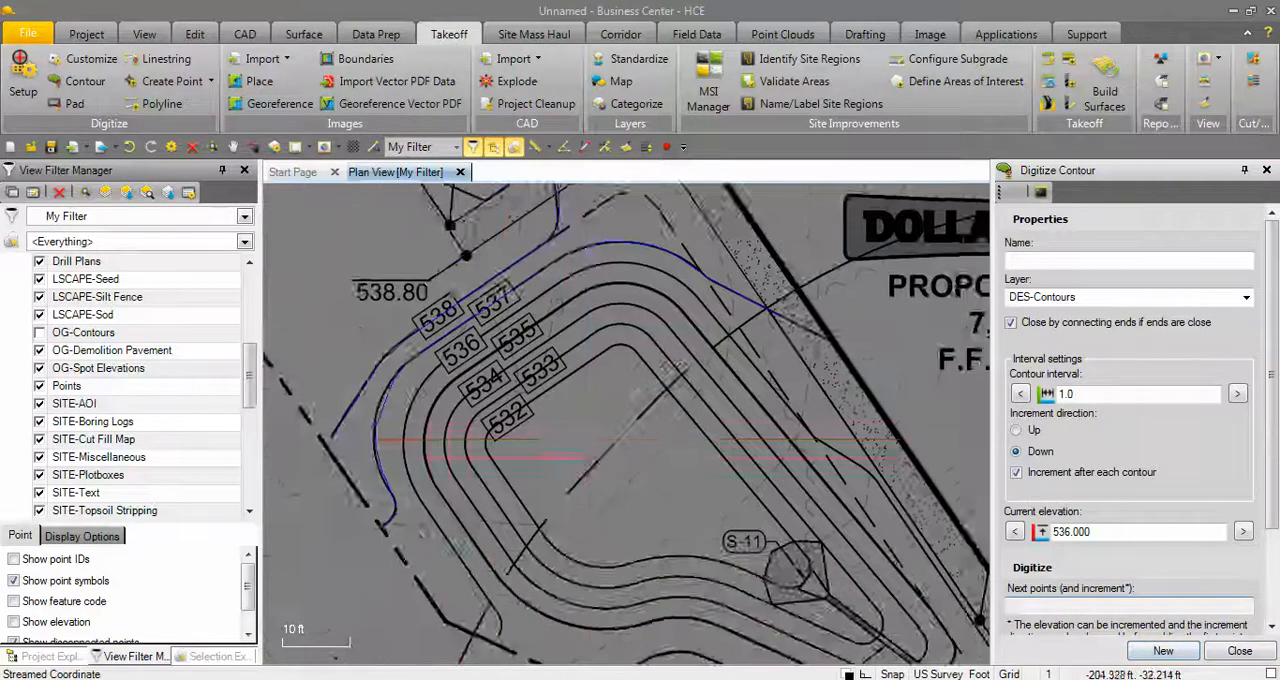
Begin the 536 design contour at the dashed boundary line below the basin and trace it up the basin's west side.
{"action": "scroll", "coordinate": [523, 470], "scroll_direction": "up", "scroll_amount": 3}
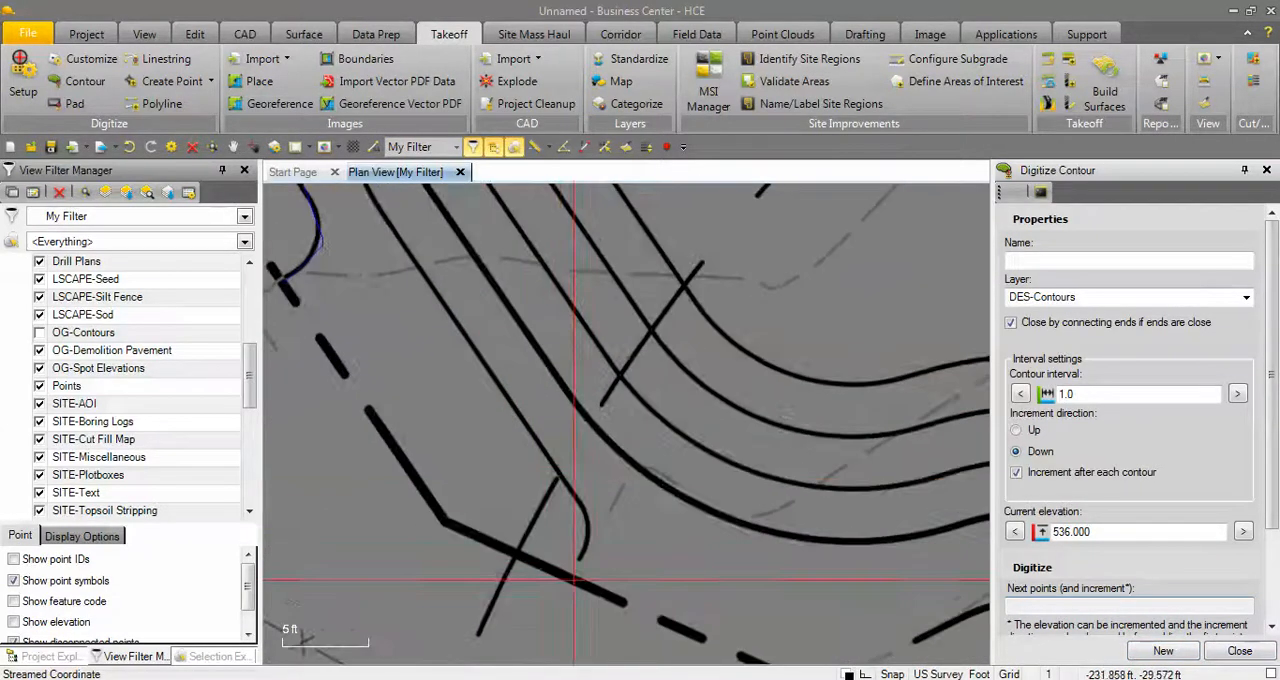
{"action": "left_click", "coordinate": [575, 578]}
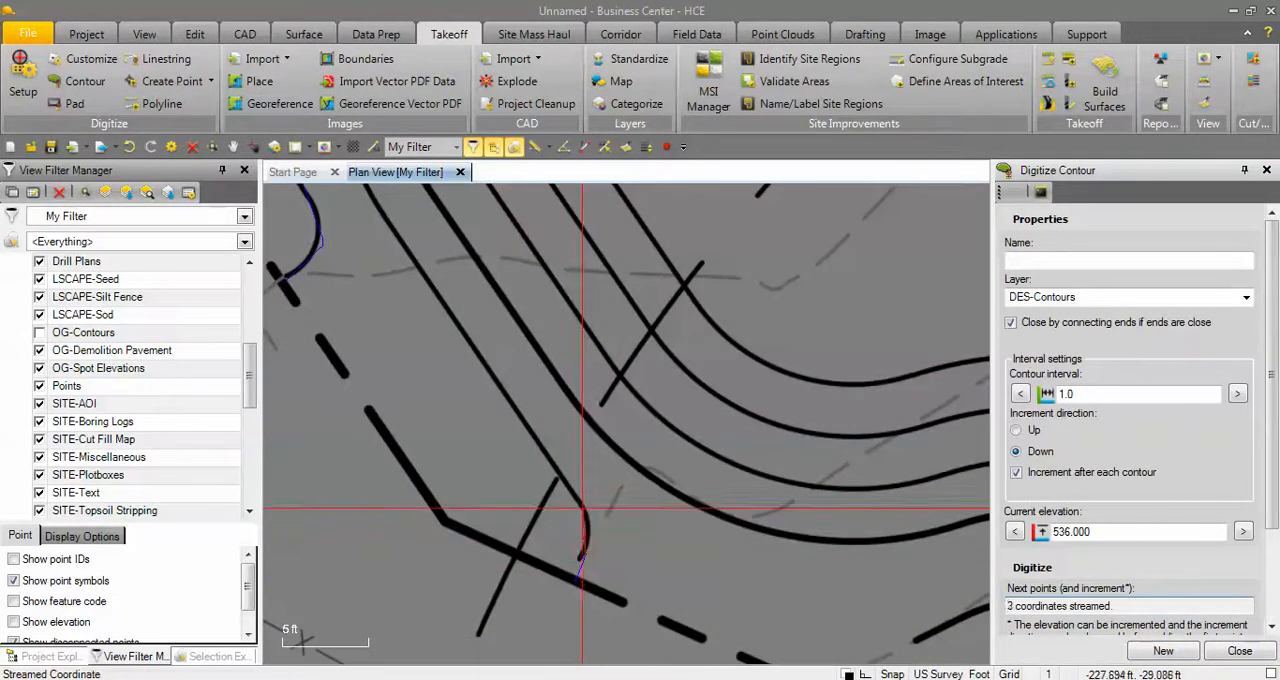
{"action": "left_click_drag", "start_coordinate": [537, 452], "coordinate": [533, 441]}
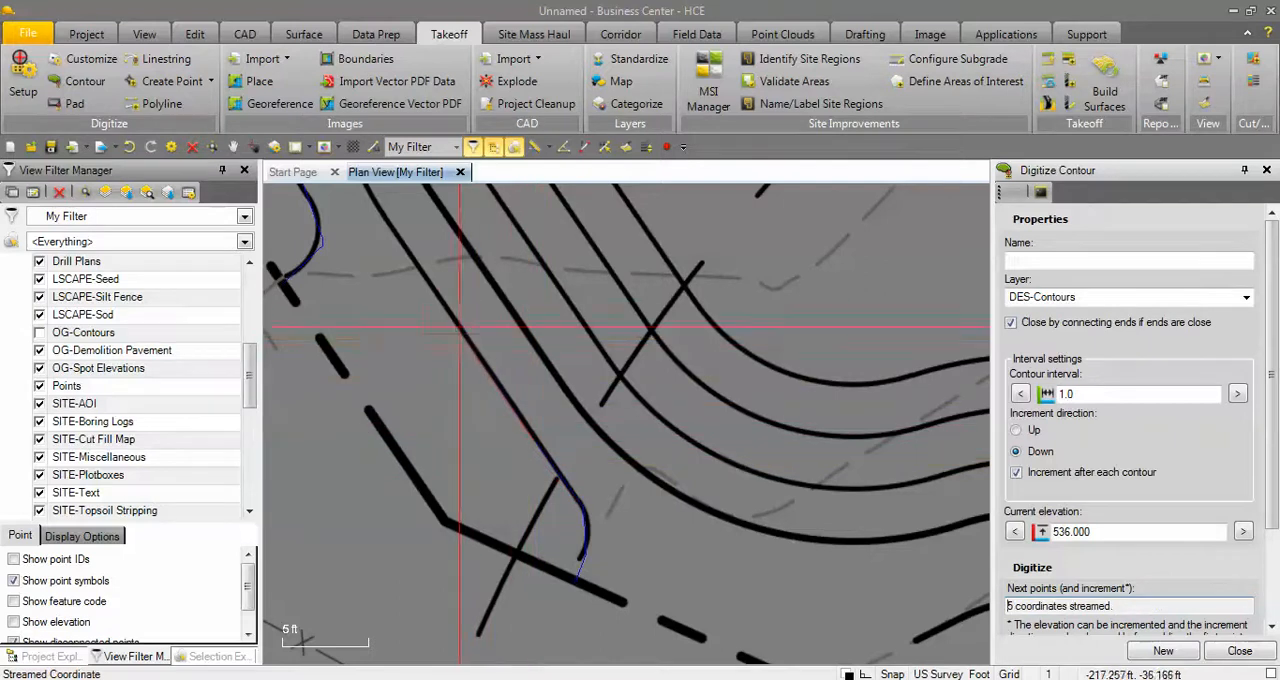
{"action": "left_click", "coordinate": [375, 196]}
{"action": "middle_click_drag", "start_coordinate": [374, 194], "coordinate": [628, 424]}
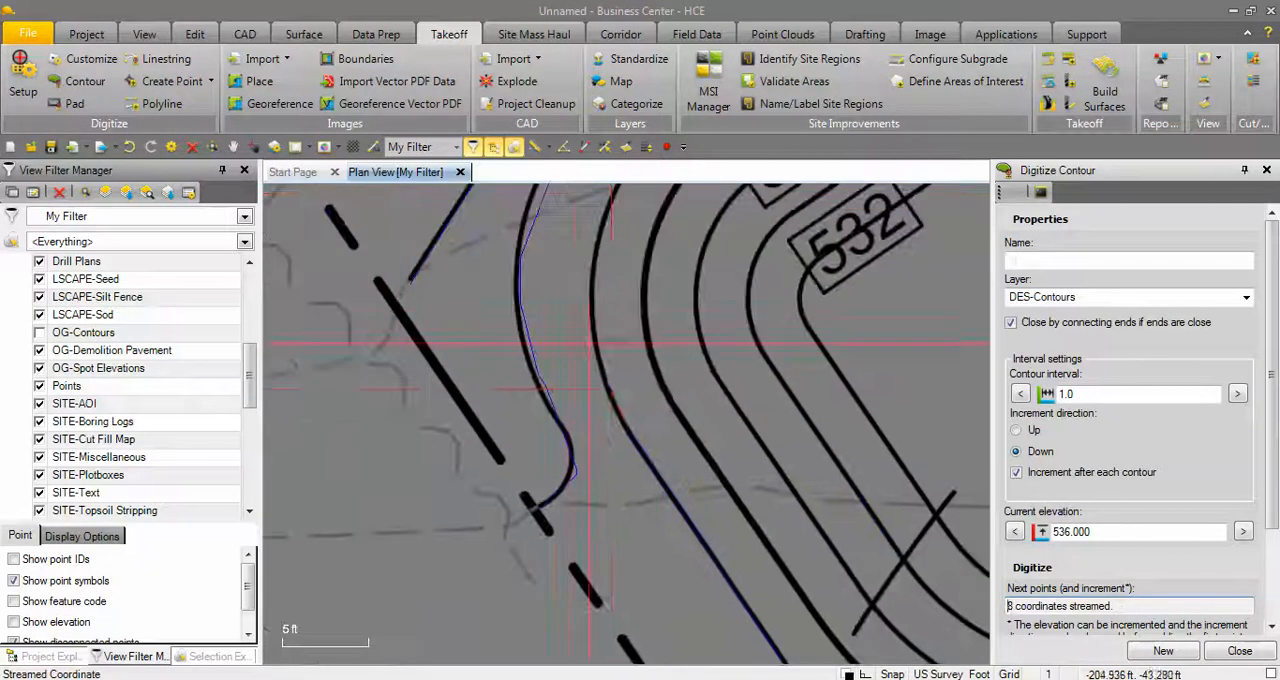
{"action": "left_click_drag", "start_coordinate": [609, 385], "coordinate": [589, 299]}
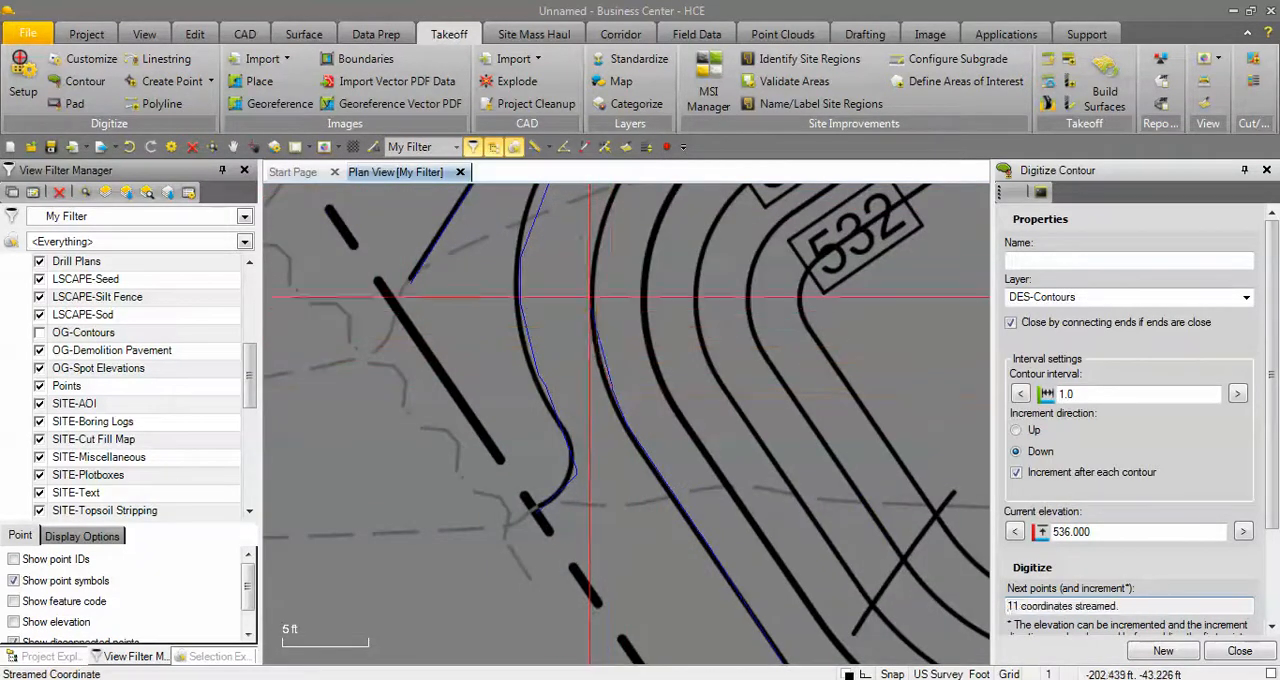
{"action": "left_click", "coordinate": [599, 233]}
{"action": "left_click", "coordinate": [611, 198]}
{"action": "middle_click_drag", "start_coordinate": [611, 199], "coordinate": [625, 423]}
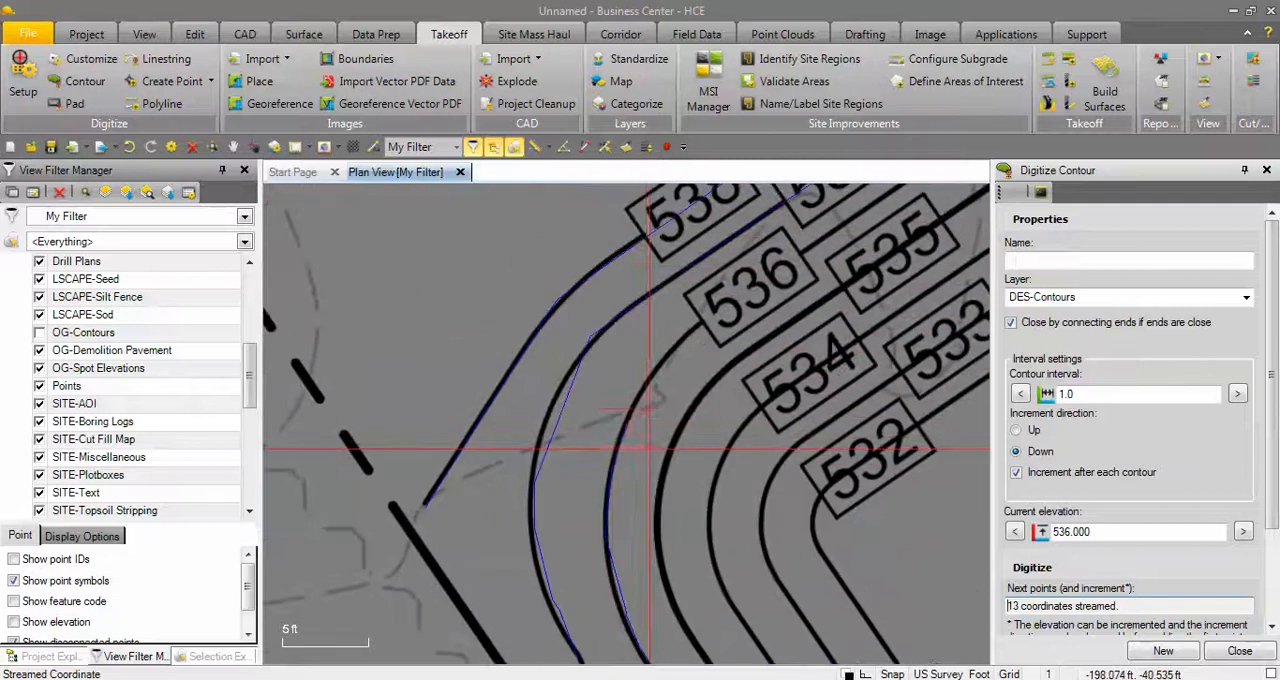
Continue the 536 contour through its label and around the basin's northern bend.
{"action": "left_click_drag", "start_coordinate": [795, 265], "coordinate": [890, 200]}
{"action": "left_click", "coordinate": [890, 196]}
{"action": "middle_click_drag", "start_coordinate": [890, 196], "coordinate": [625, 423]}
{"action": "left_click", "coordinate": [776, 321]}
{"action": "left_click", "coordinate": [831, 294]}
{"action": "left_click", "coordinate": [885, 292]}
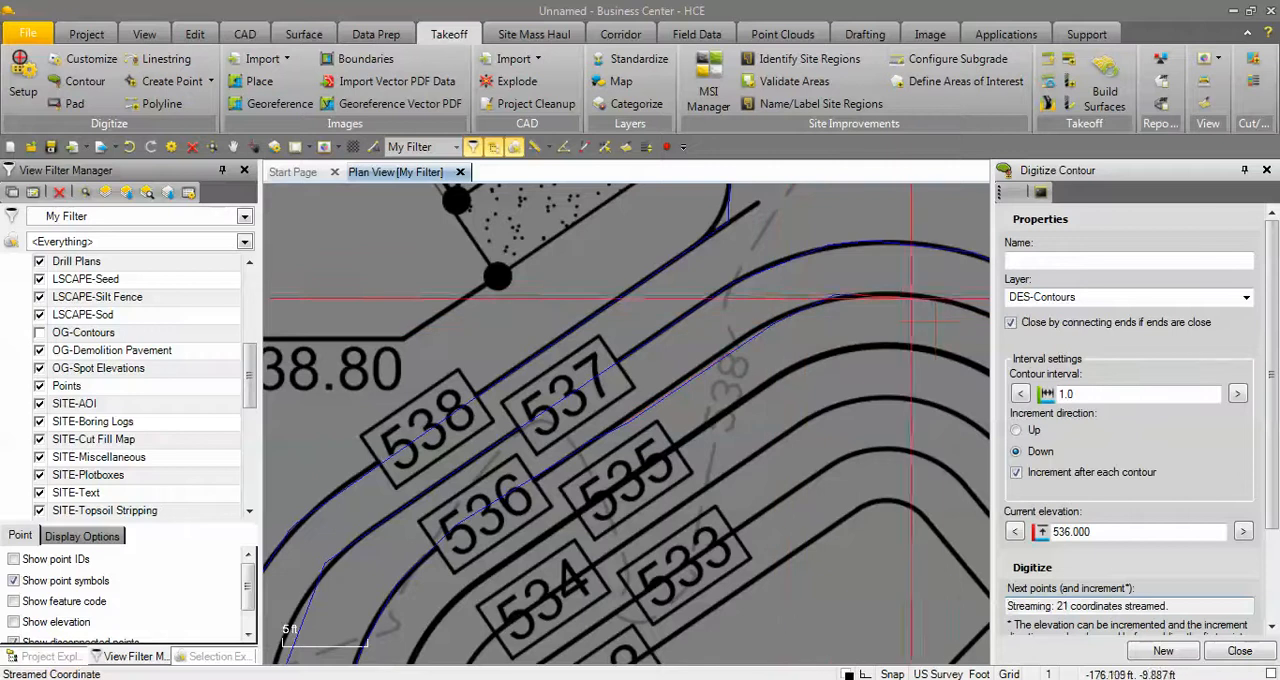
{"action": "left_click", "coordinate": [936, 296]}
{"action": "left_click", "coordinate": [968, 309]}
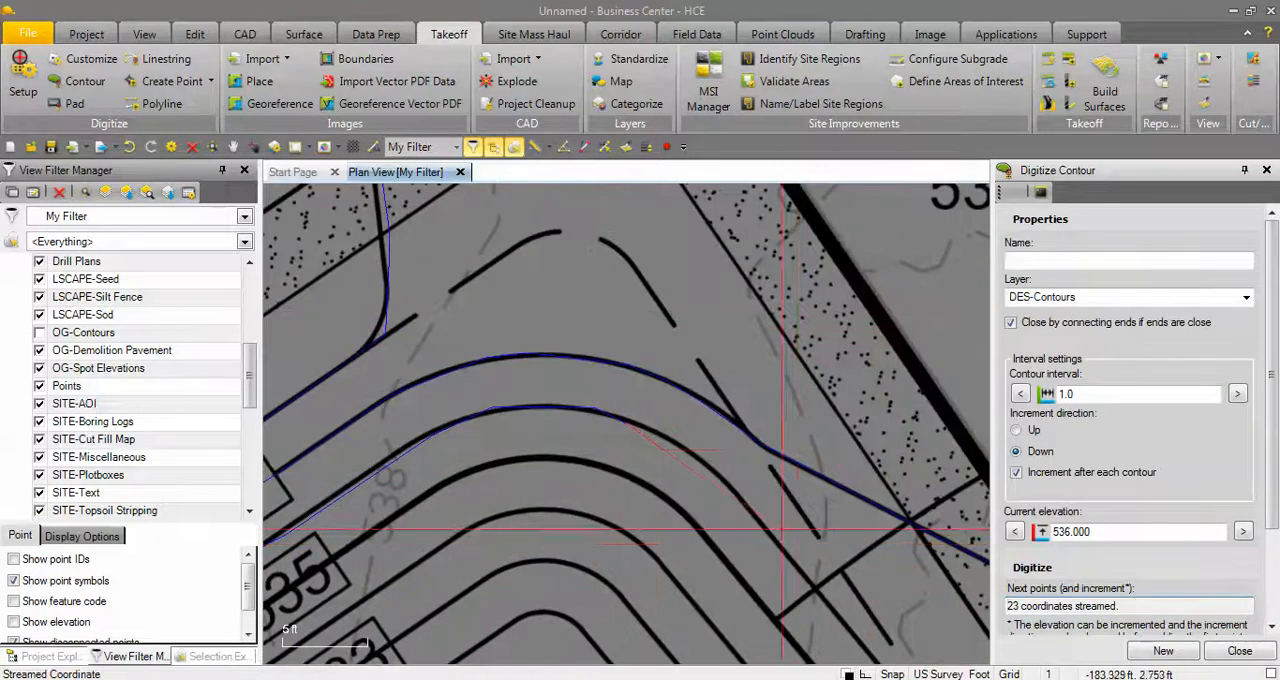
Trace the rest of the 536 contour down the basin's east side and along the building sidewalk, and finish it.
{"action": "left_click", "coordinate": [671, 438]}
{"action": "left_click", "coordinate": [711, 464]}
{"action": "left_click", "coordinate": [738, 492]}
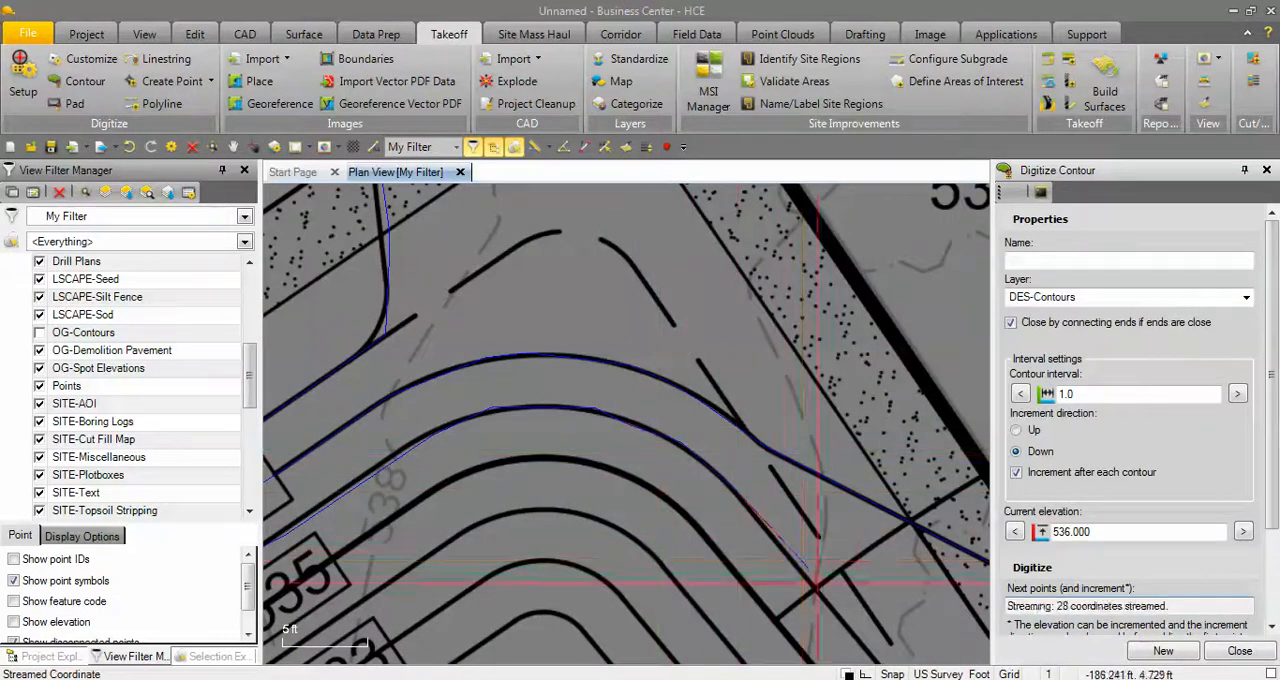
{"action": "left_click_drag", "start_coordinate": [818, 582], "coordinate": [858, 628]}
{"action": "middle_click_drag", "start_coordinate": [860, 634], "coordinate": [791, 414]}
{"action": "scroll", "coordinate": [805, 482], "scroll_direction": "down", "scroll_amount": 2}
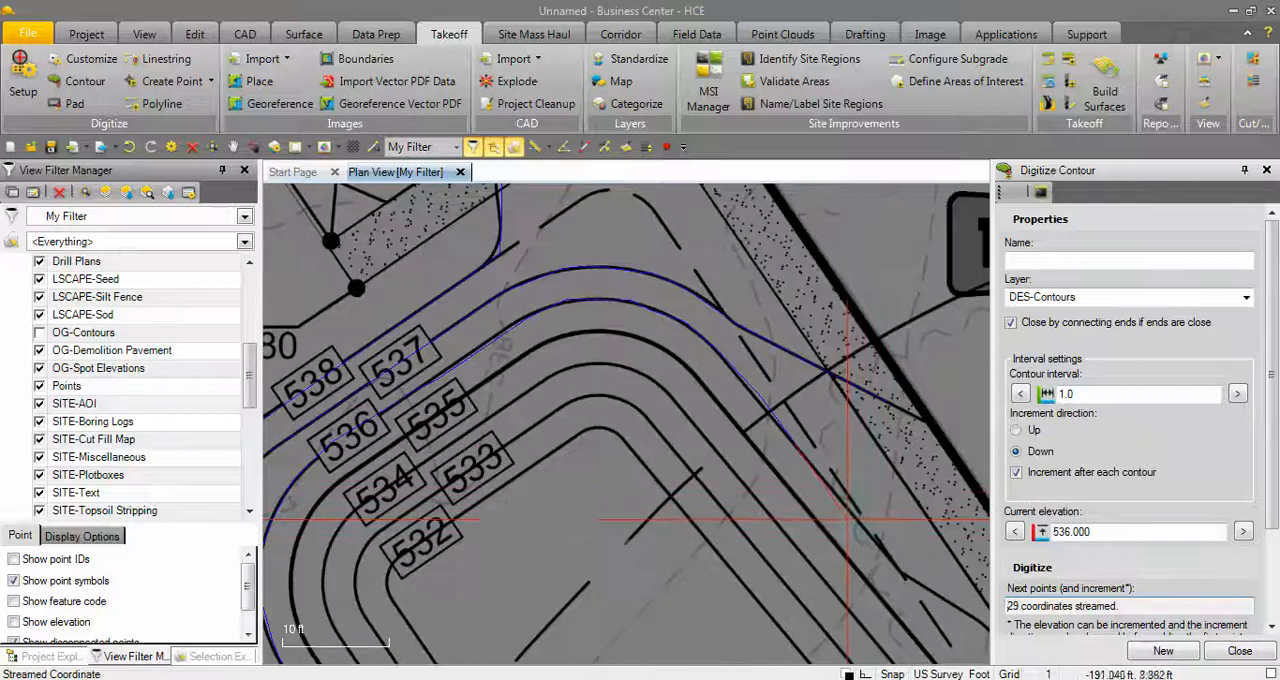
{"action": "left_click_drag", "start_coordinate": [853, 521], "coordinate": [907, 578]}
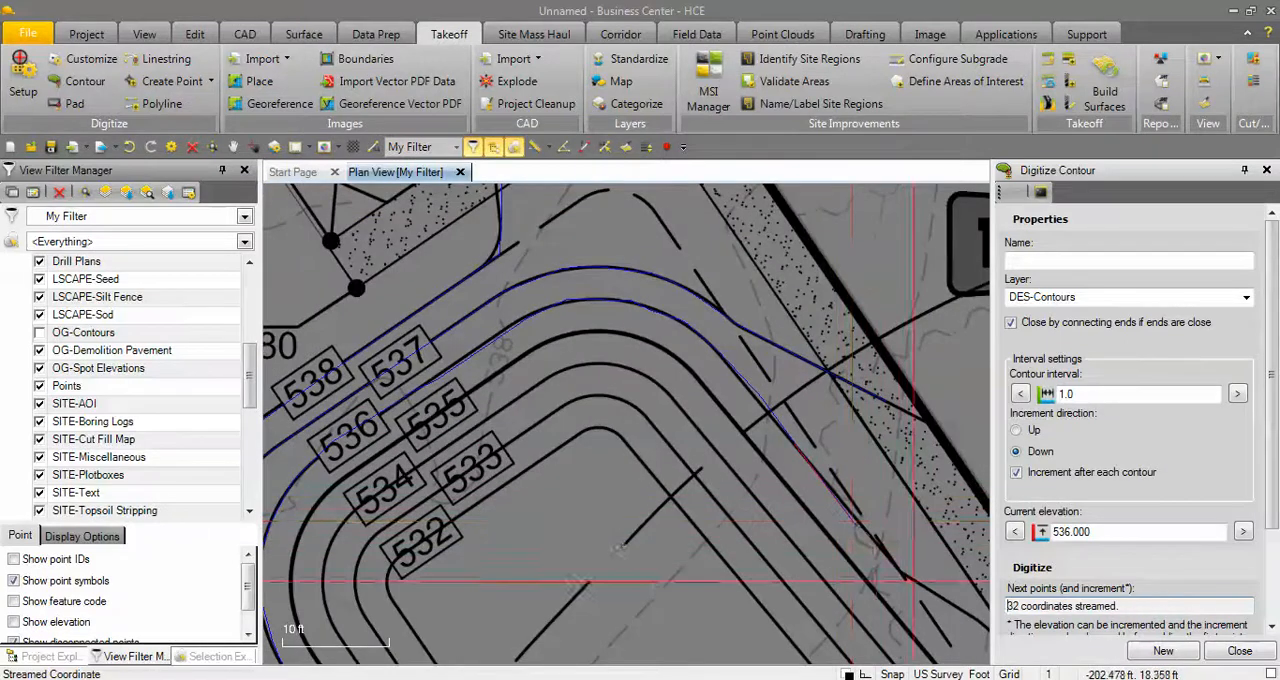
{"action": "middle_click_drag", "start_coordinate": [918, 581], "coordinate": [672, 443]}
{"action": "mouse_move", "coordinate": [727, 470]}
{"action": "left_mouse_down"}
{"action": "mouse_move", "coordinate": [763, 506]}
{"action": "mouse_move", "coordinate": [796, 596]}
{"action": "mouse_move", "coordinate": [822, 598]}
{"action": "mouse_move", "coordinate": [812, 560]}
{"action": "left_mouse_up"}
{"action": "scroll", "coordinate": [773, 562], "scroll_direction": "down", "scroll_amount": 2}
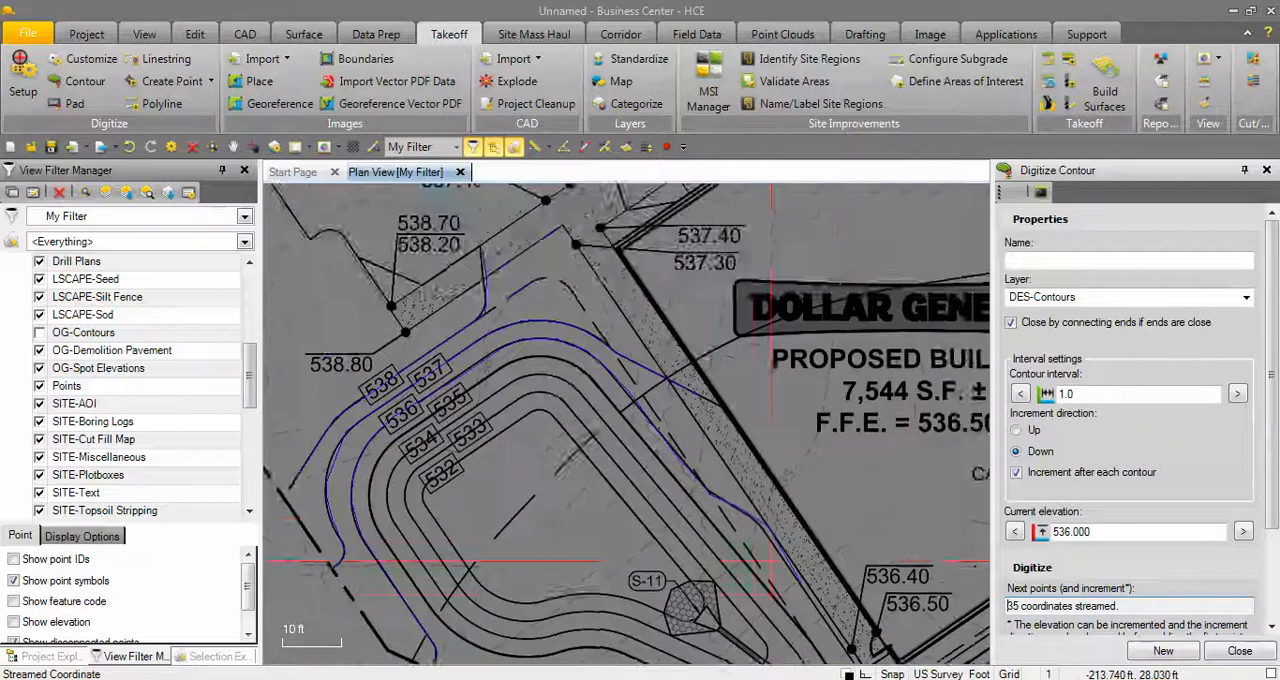
{"action": "middle_click_drag", "start_coordinate": [773, 562], "coordinate": [812, 476]}
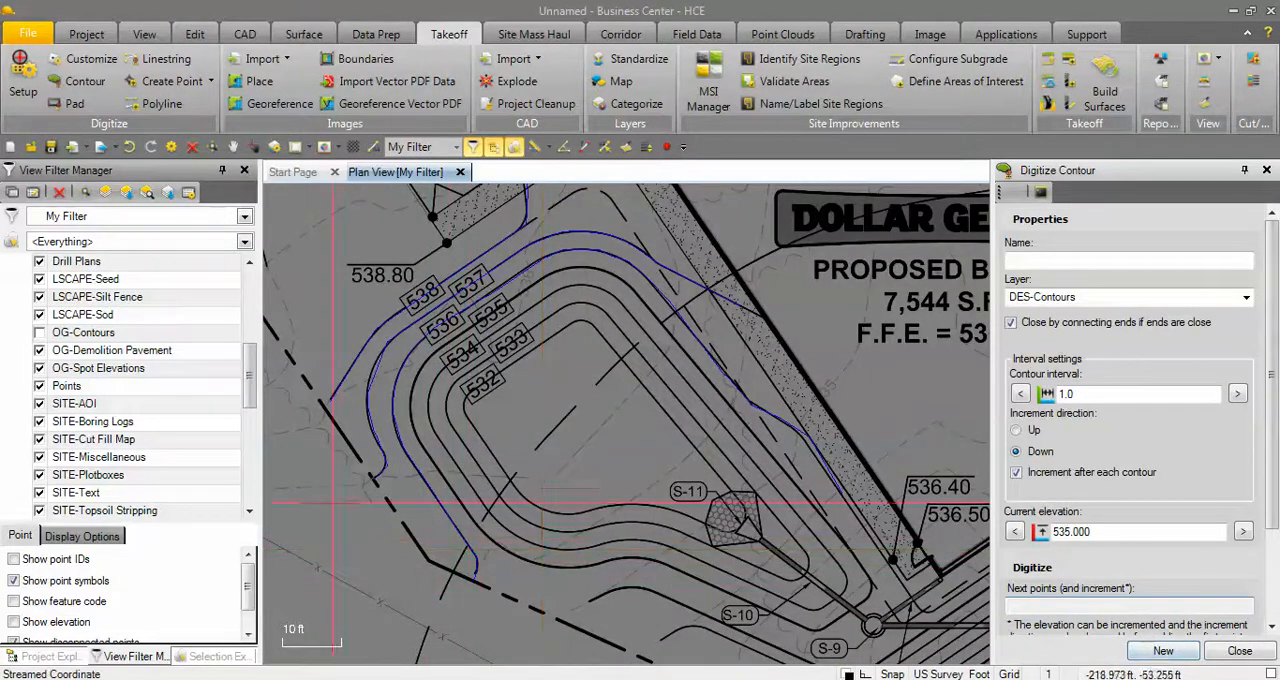
Begin the 535 design contour on the basin's southwest side and trace it up the west side toward its label.
{"action": "scroll", "coordinate": [333, 505], "scroll_direction": "up", "scroll_amount": 3}
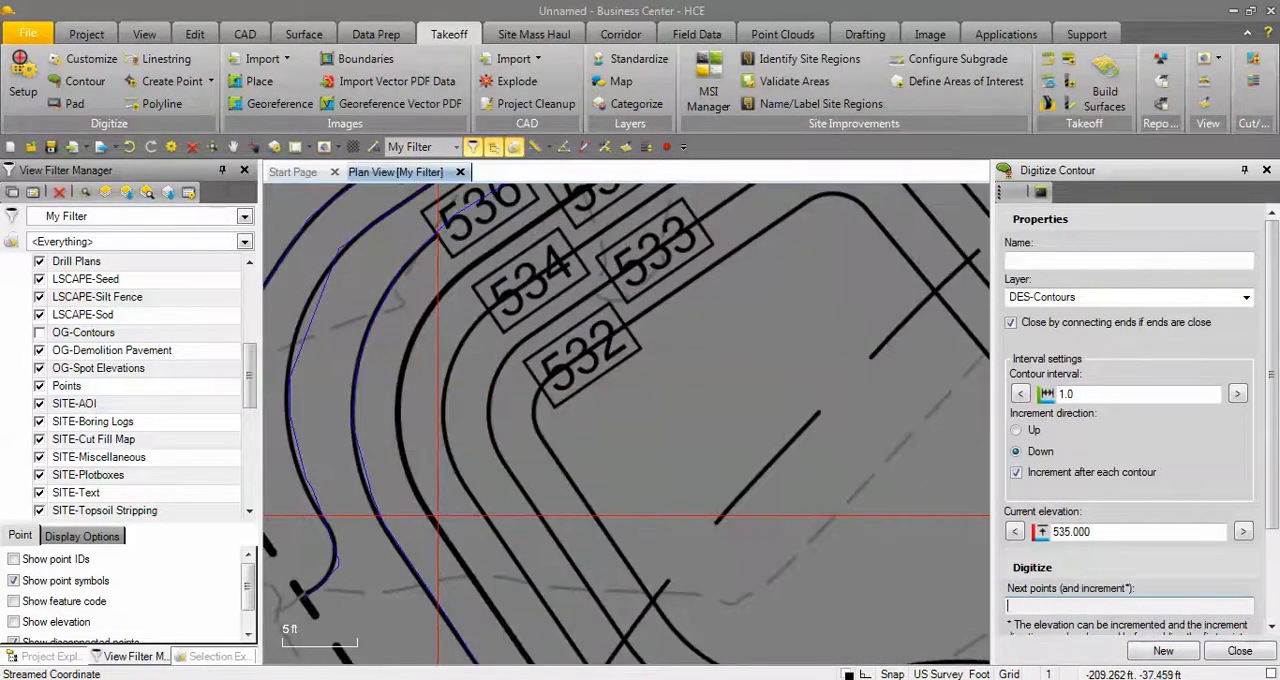
{"action": "middle_click_drag", "start_coordinate": [437, 516], "coordinate": [424, 319]}
{"action": "scroll", "coordinate": [522, 490], "scroll_direction": "down", "scroll_amount": 1}
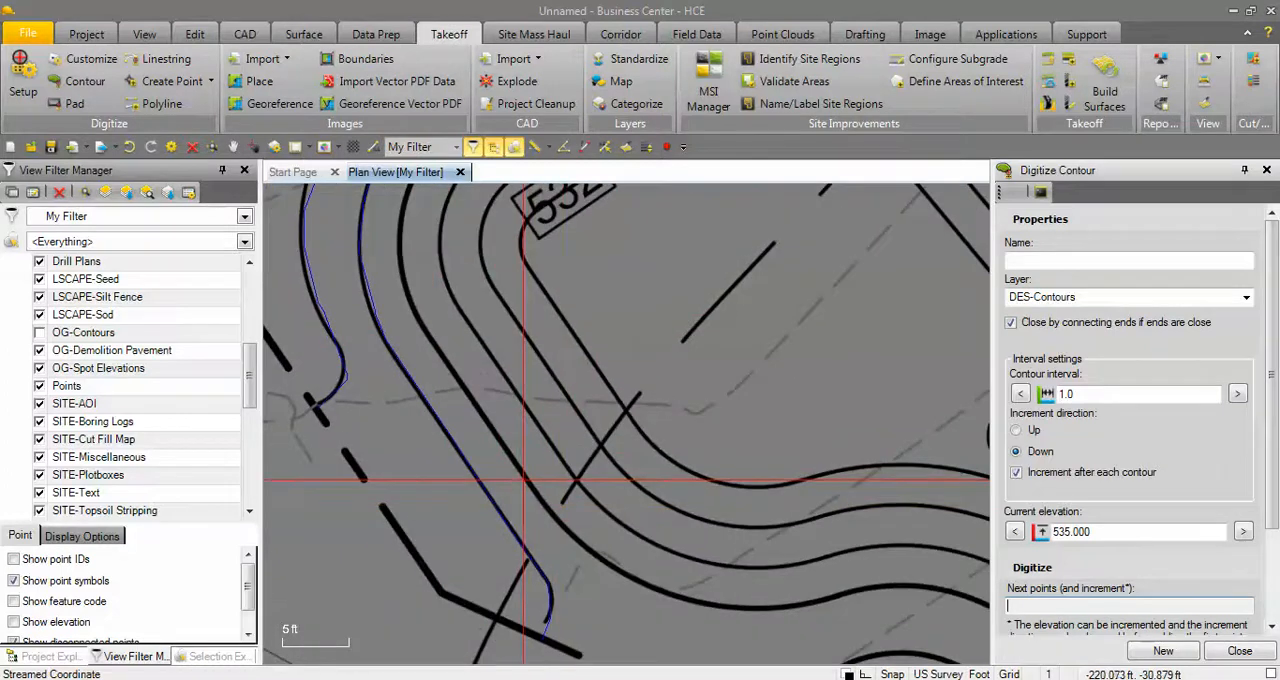
{"action": "left_click", "coordinate": [523, 480]}
{"action": "left_click", "coordinate": [467, 386]}
{"action": "left_click", "coordinate": [423, 321]}
{"action": "left_click", "coordinate": [400, 274]}
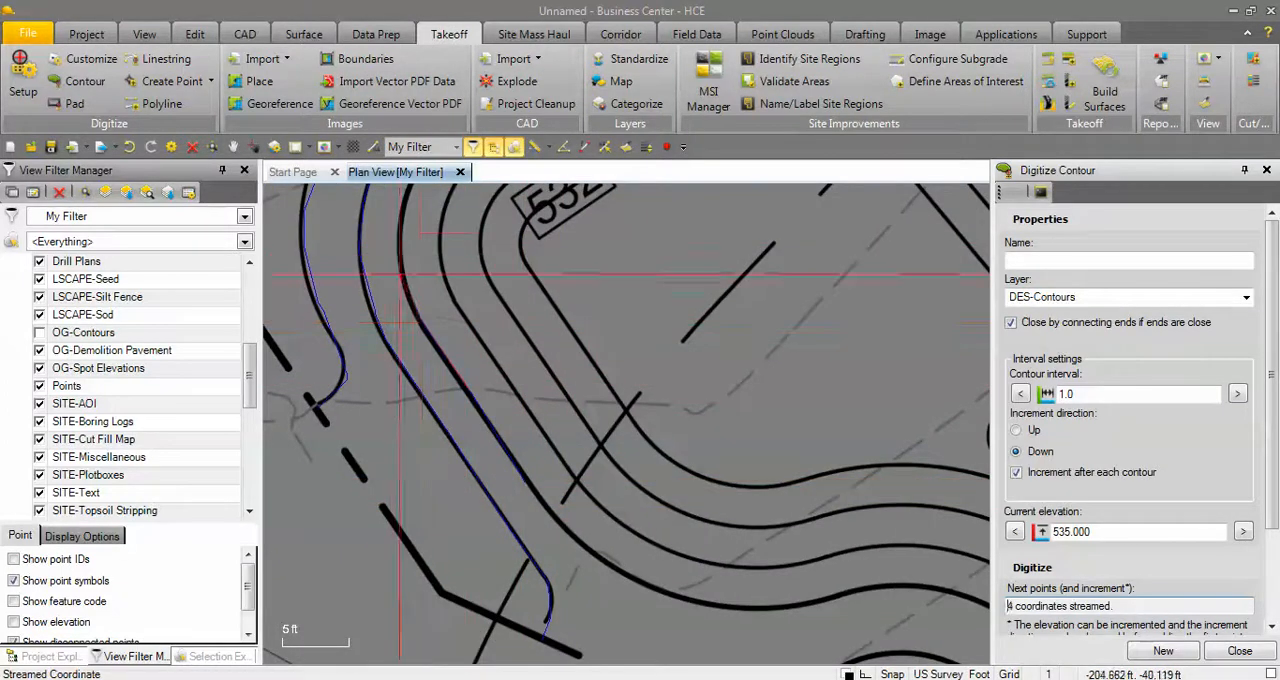
{"action": "left_click", "coordinate": [397, 247]}
{"action": "left_click", "coordinate": [407, 193]}
Continue the 535 contour through its label and around the basin's northern bend.
{"action": "middle_click_drag", "start_coordinate": [407, 193], "coordinate": [625, 422]}
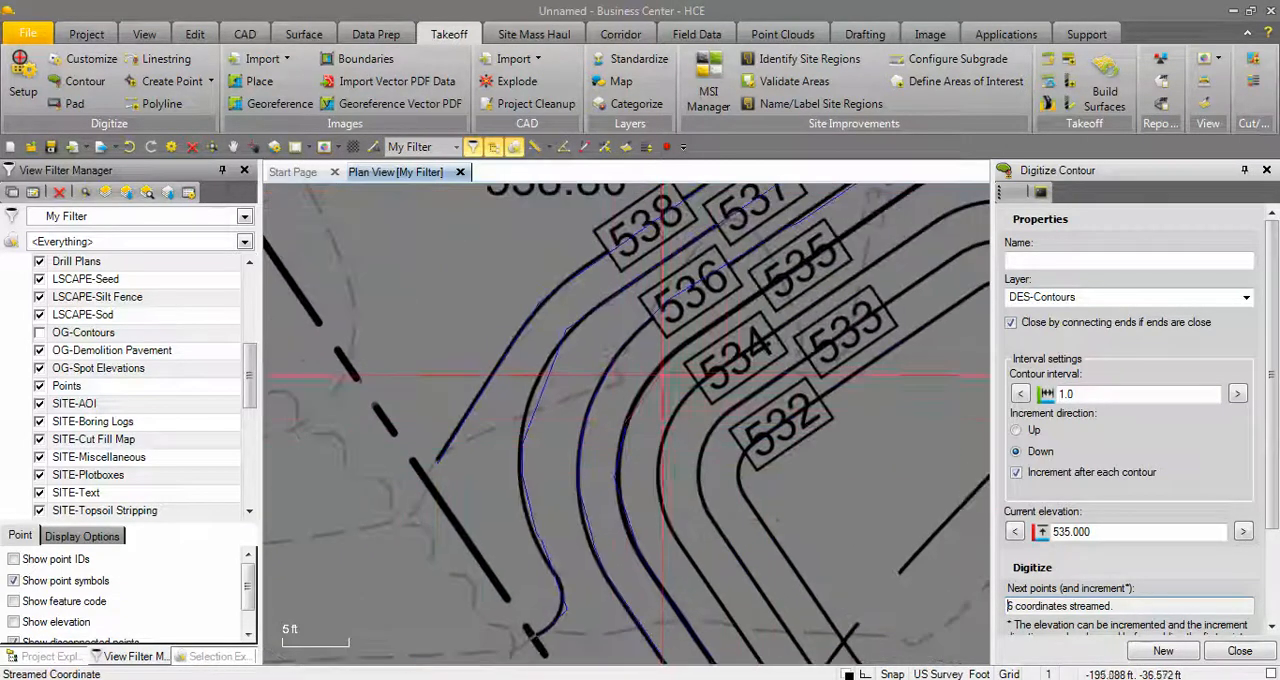
{"action": "left_click", "coordinate": [663, 366]}
{"action": "left_click", "coordinate": [746, 301]}
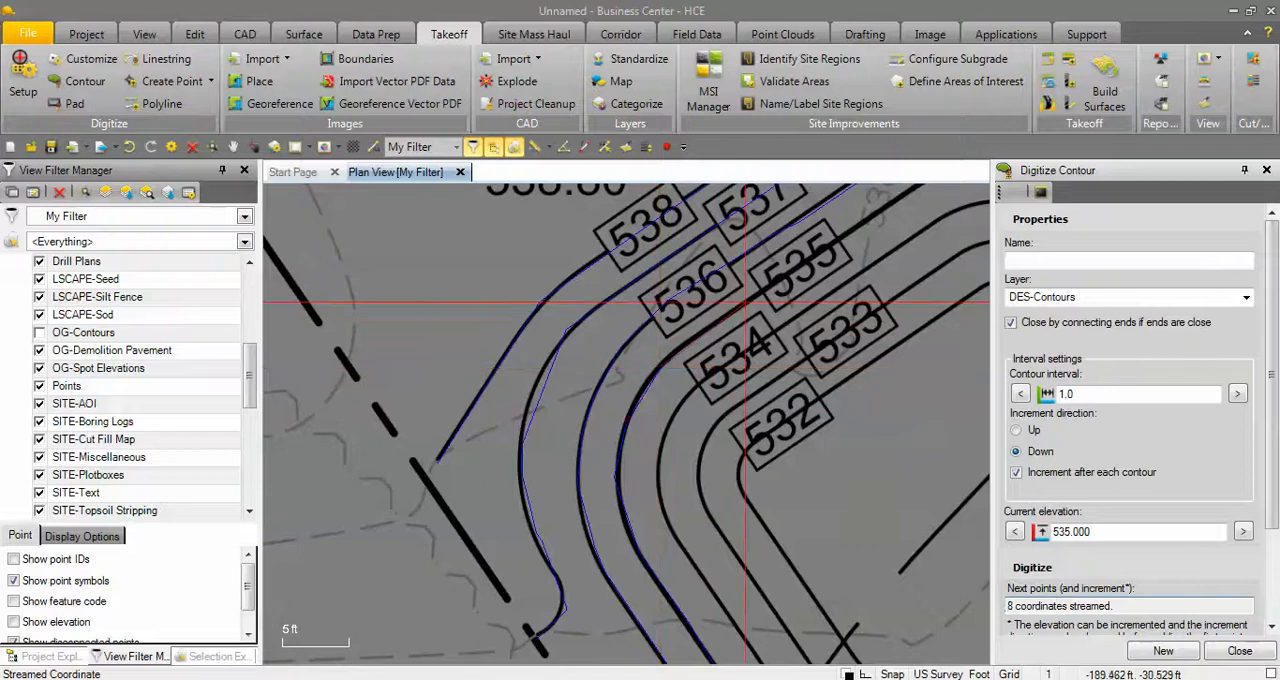
{"action": "left_click", "coordinate": [886, 202]}
{"action": "middle_click_drag", "start_coordinate": [886, 202], "coordinate": [625, 427]}
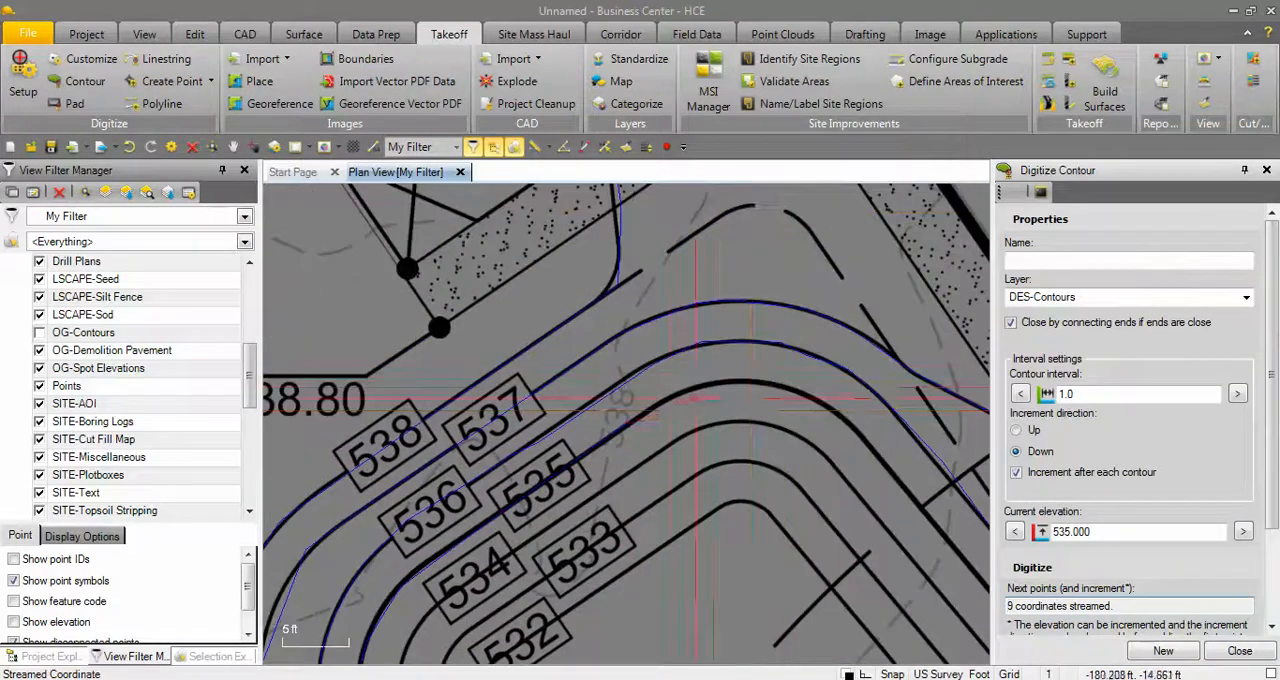
{"action": "left_click", "coordinate": [664, 397]}
{"action": "left_click", "coordinate": [710, 384]}
{"action": "left_click", "coordinate": [757, 380]}
{"action": "left_click", "coordinate": [798, 388]}
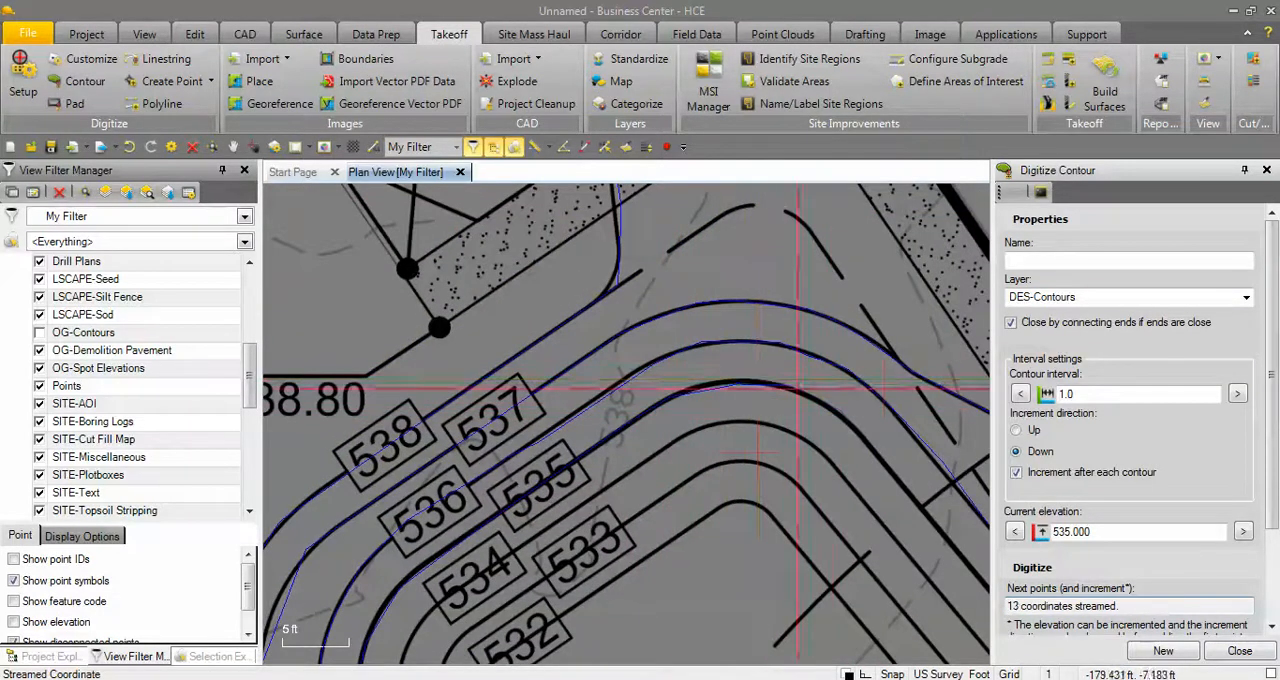
Trace the 535 contour down the basin's east side and finish it.
{"action": "left_click", "coordinate": [934, 522]}
{"action": "left_click", "coordinate": [961, 553]}
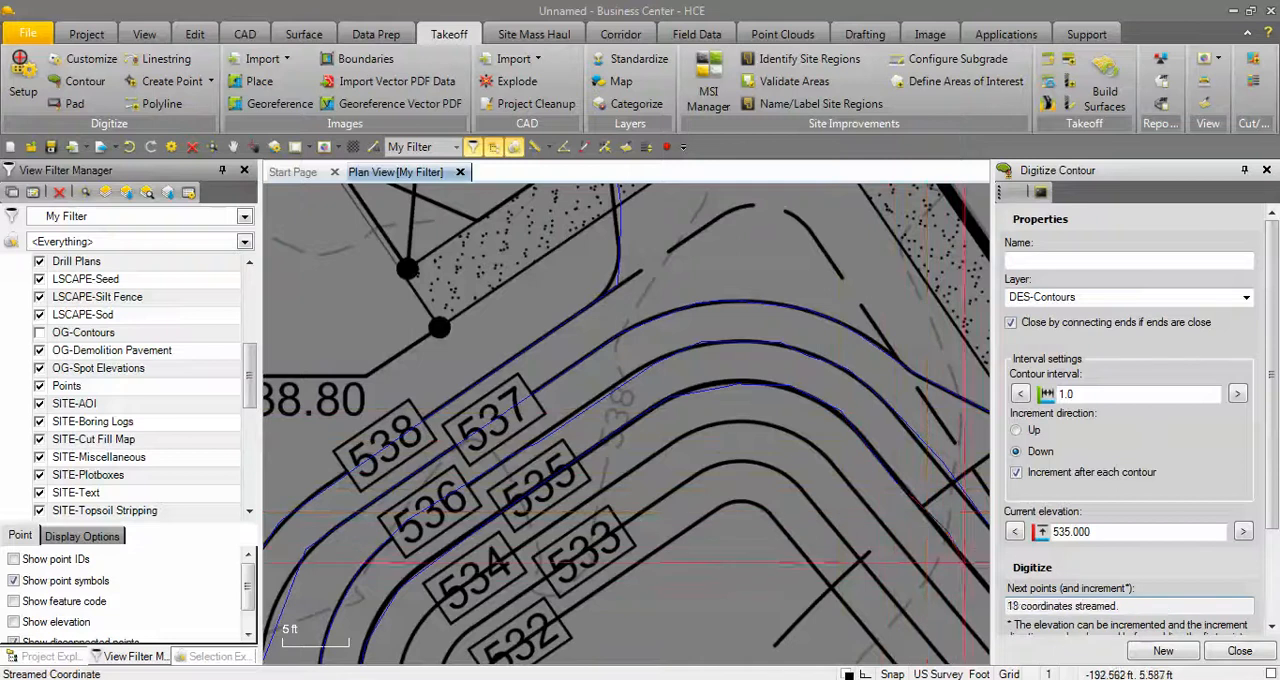
{"action": "middle_click_drag", "start_coordinate": [968, 564], "coordinate": [628, 423]}
{"action": "left_click", "coordinate": [786, 616]}
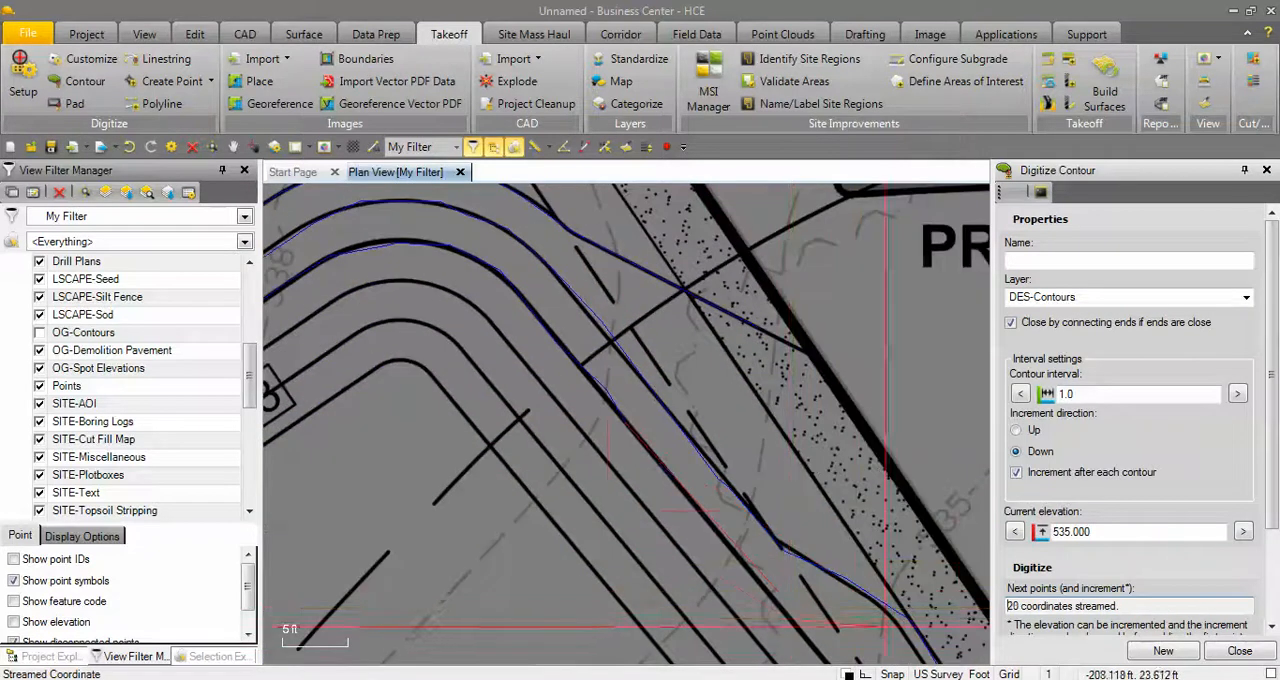
{"action": "scroll", "coordinate": [670, 520], "scroll_direction": "down", "scroll_amount": 4}
{"action": "middle_click_drag", "start_coordinate": [643, 509], "coordinate": [719, 408]}
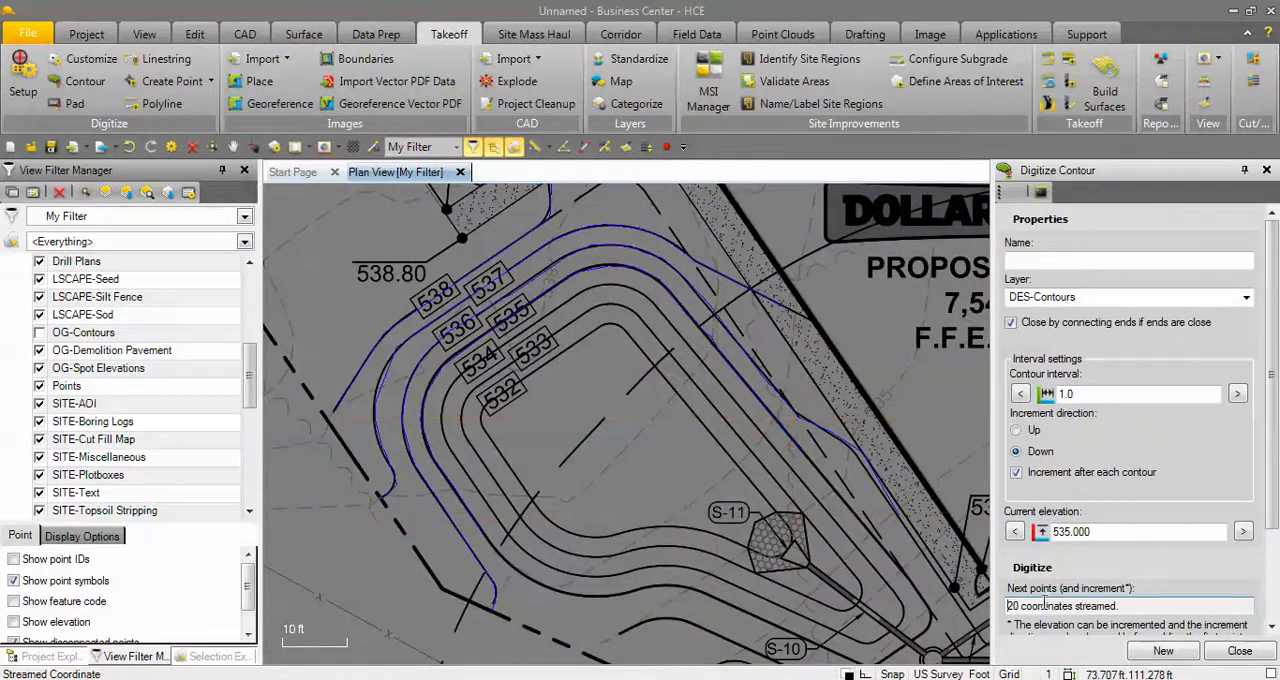
{"action": "left_click", "coordinate": [1160, 651]}
Trace the 534 design contour from the basin's southwest side around the northern bend and down the east side.
{"action": "scroll", "coordinate": [480, 535], "scroll_direction": "up", "scroll_amount": 4}
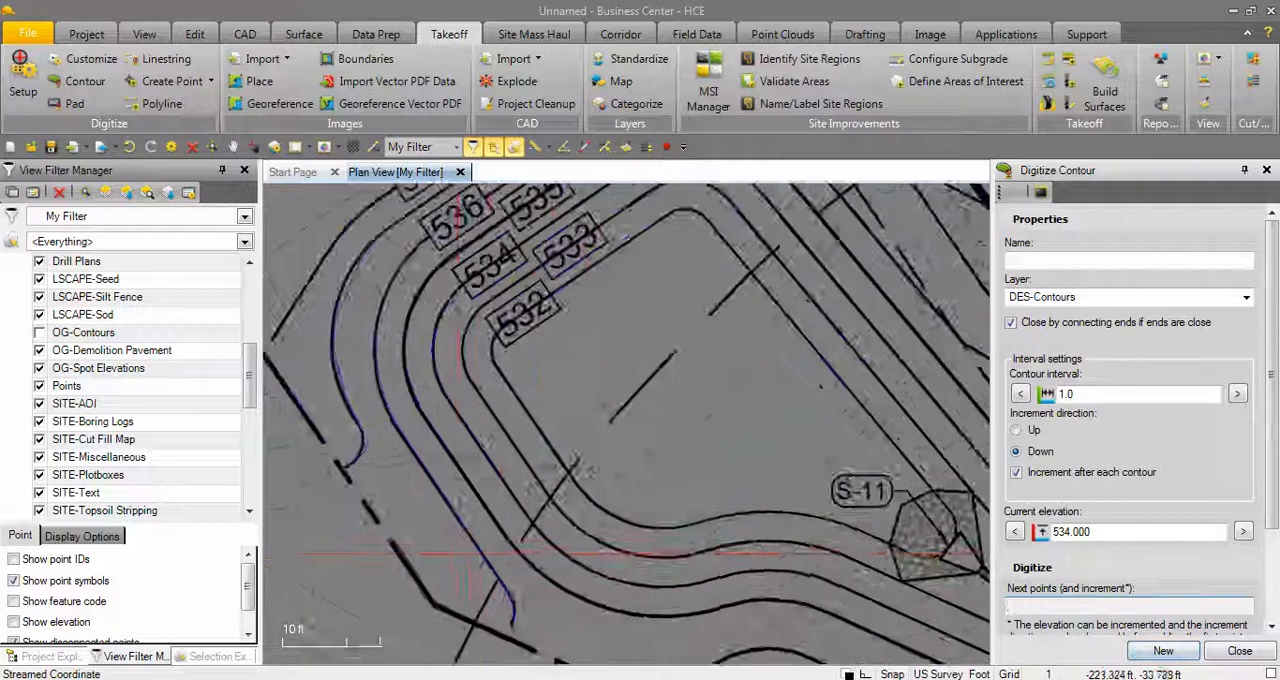
{"action": "left_click", "coordinate": [547, 530]}
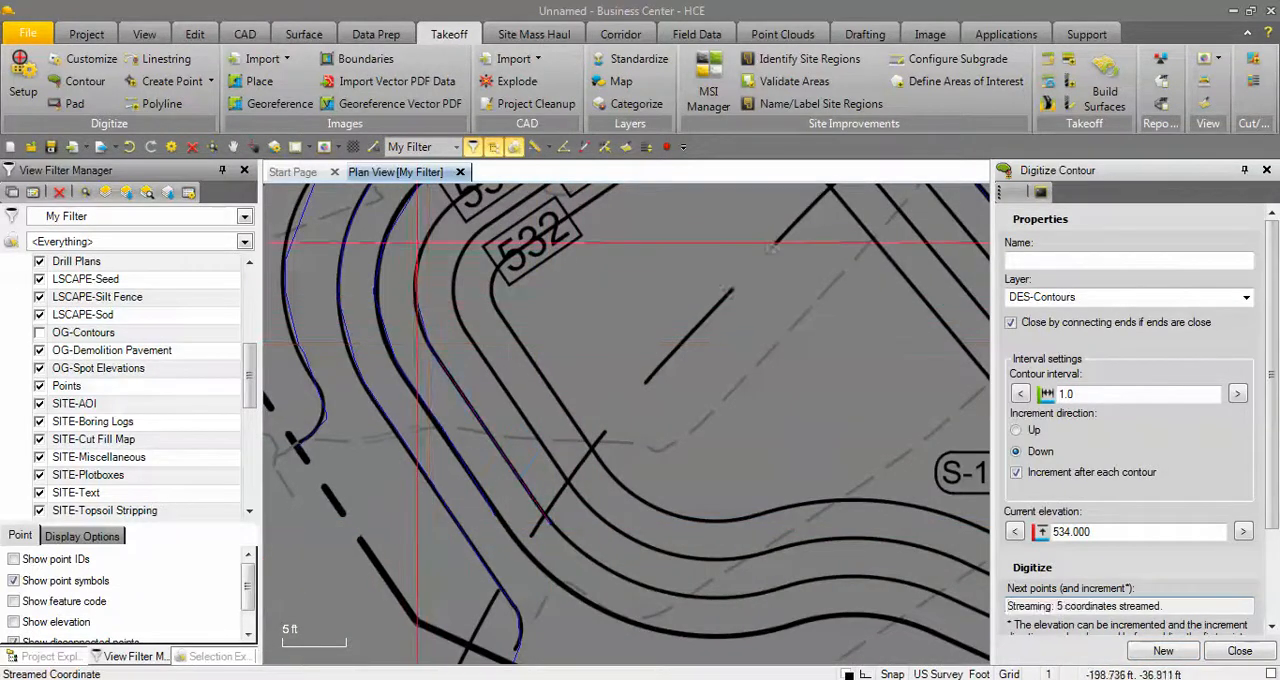
{"action": "middle_click_drag", "start_coordinate": [453, 227], "coordinate": [333, 429]}
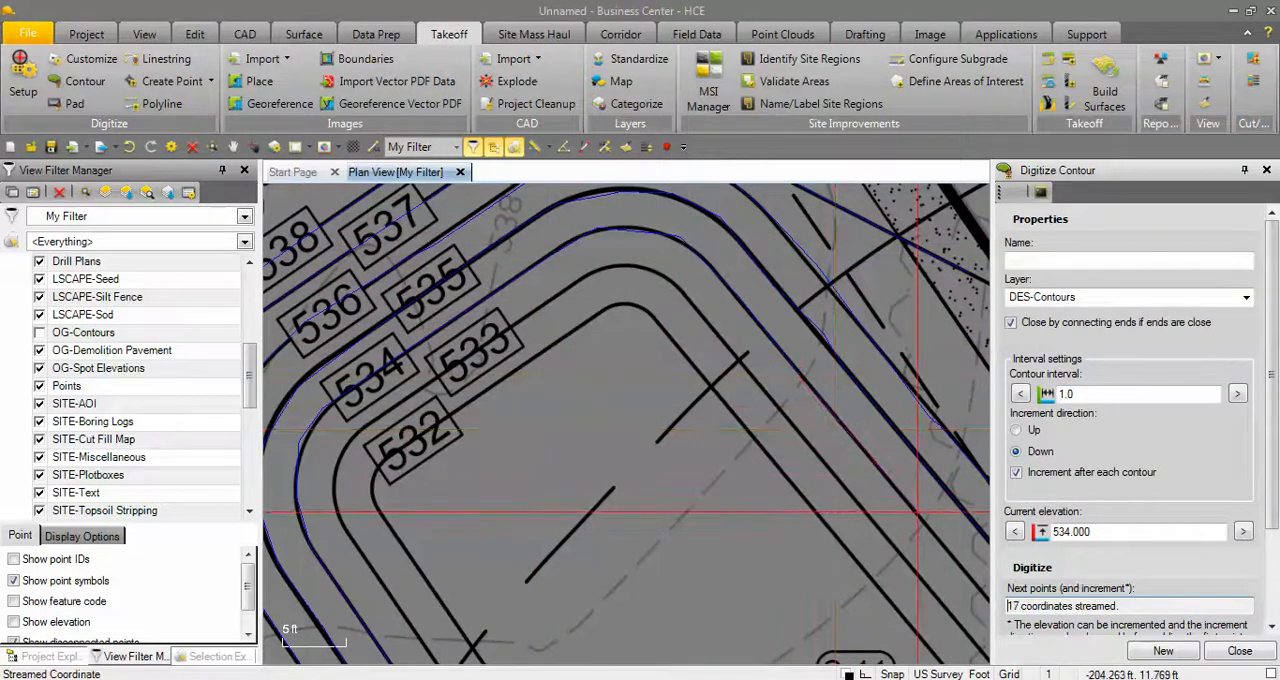
{"action": "scroll", "coordinate": [916, 512], "scroll_direction": "down", "scroll_amount": 3}
{"action": "scroll", "coordinate": [908, 492], "scroll_direction": "up", "scroll_amount": 2}
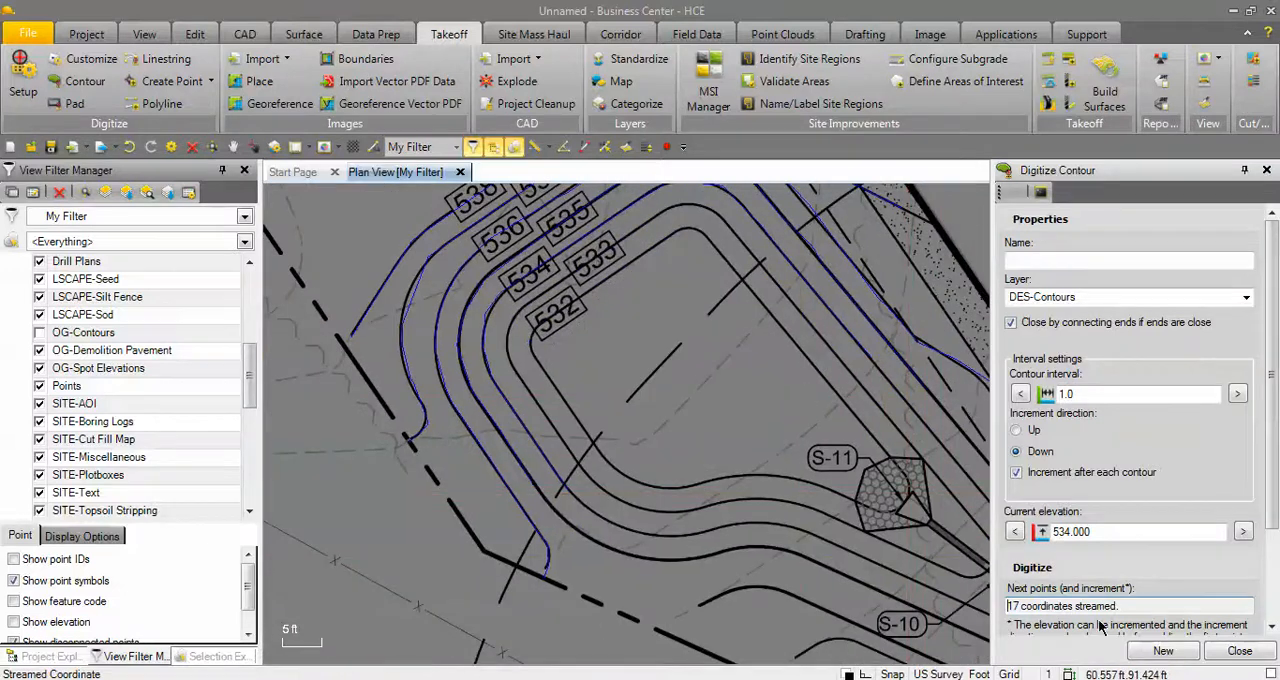
Trace the 533 design contour from the basin's southwest side around the northern bend and down the east side, and finish it.
{"action": "scroll", "coordinate": [560, 520], "scroll_direction": "up", "scroll_amount": 2}
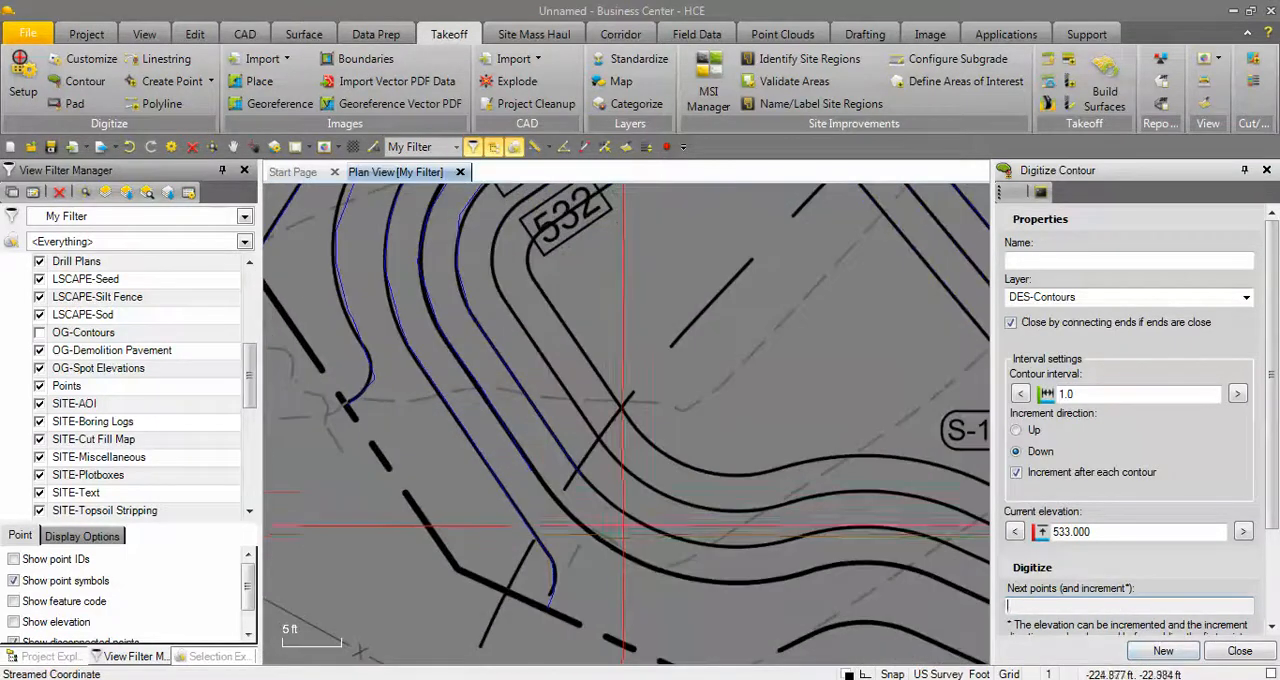
{"action": "left_click", "coordinate": [632, 468]}
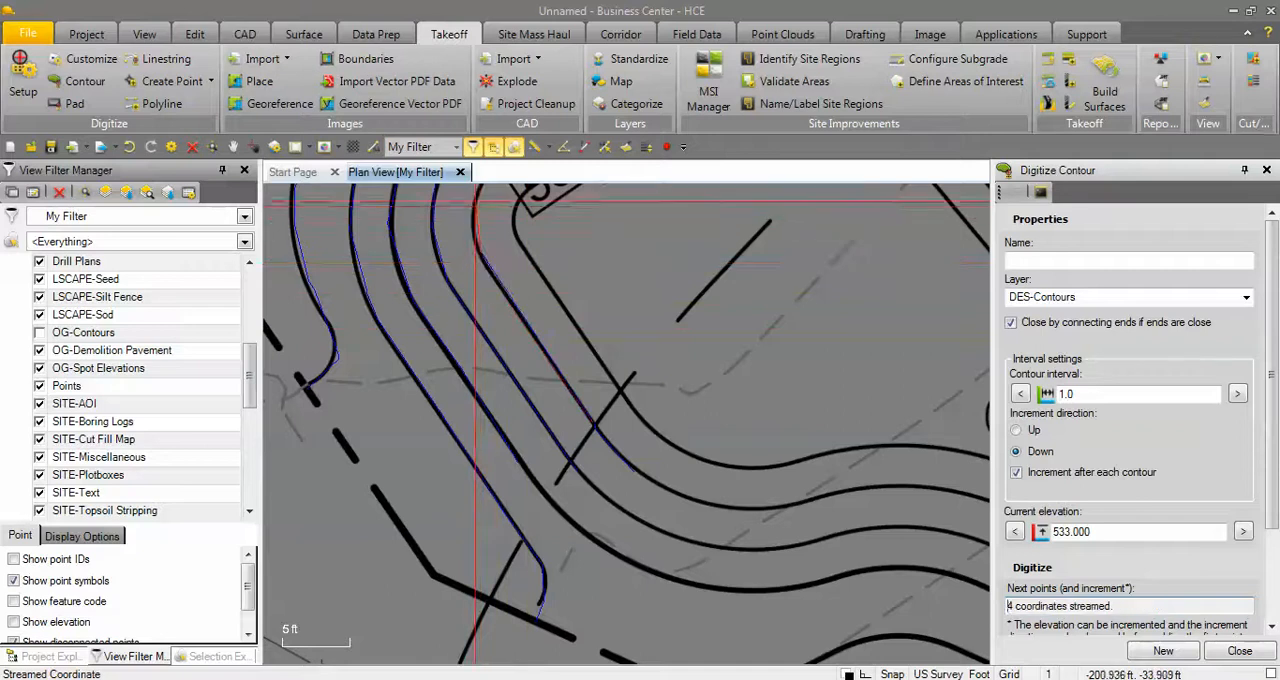
{"action": "middle_click_drag", "start_coordinate": [477, 201], "coordinate": [626, 423]}
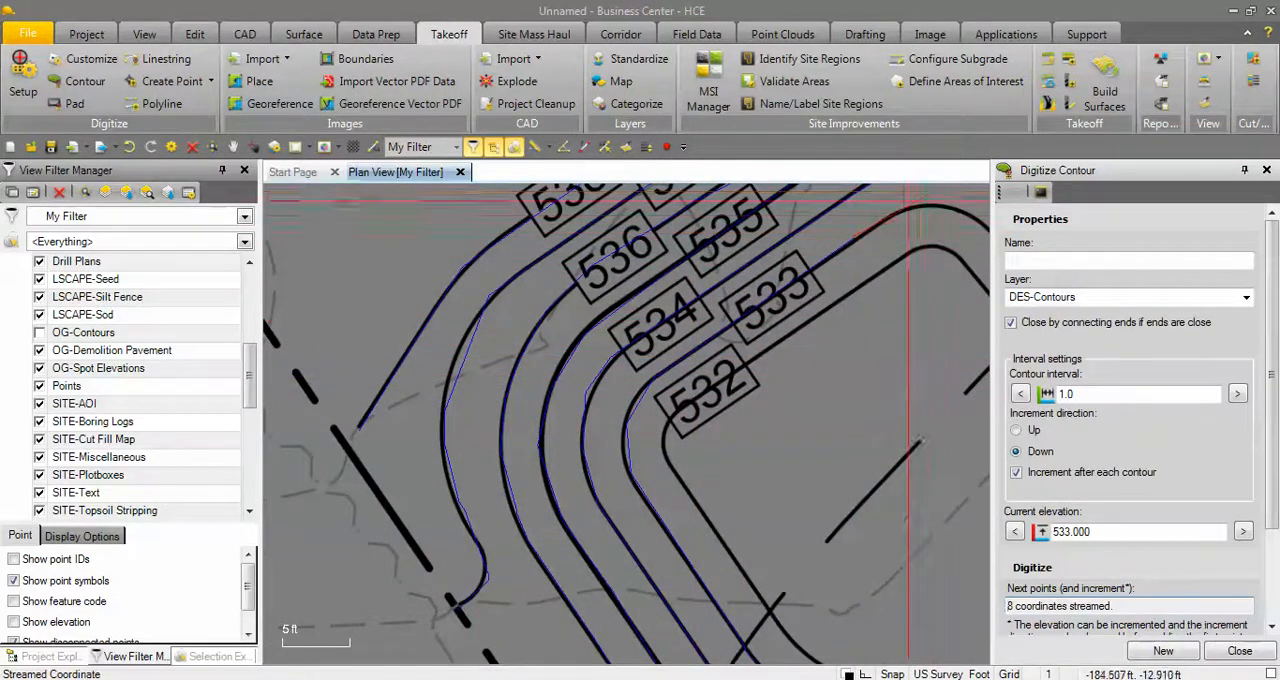
{"action": "middle_click_drag", "start_coordinate": [961, 218], "coordinate": [623, 428]}
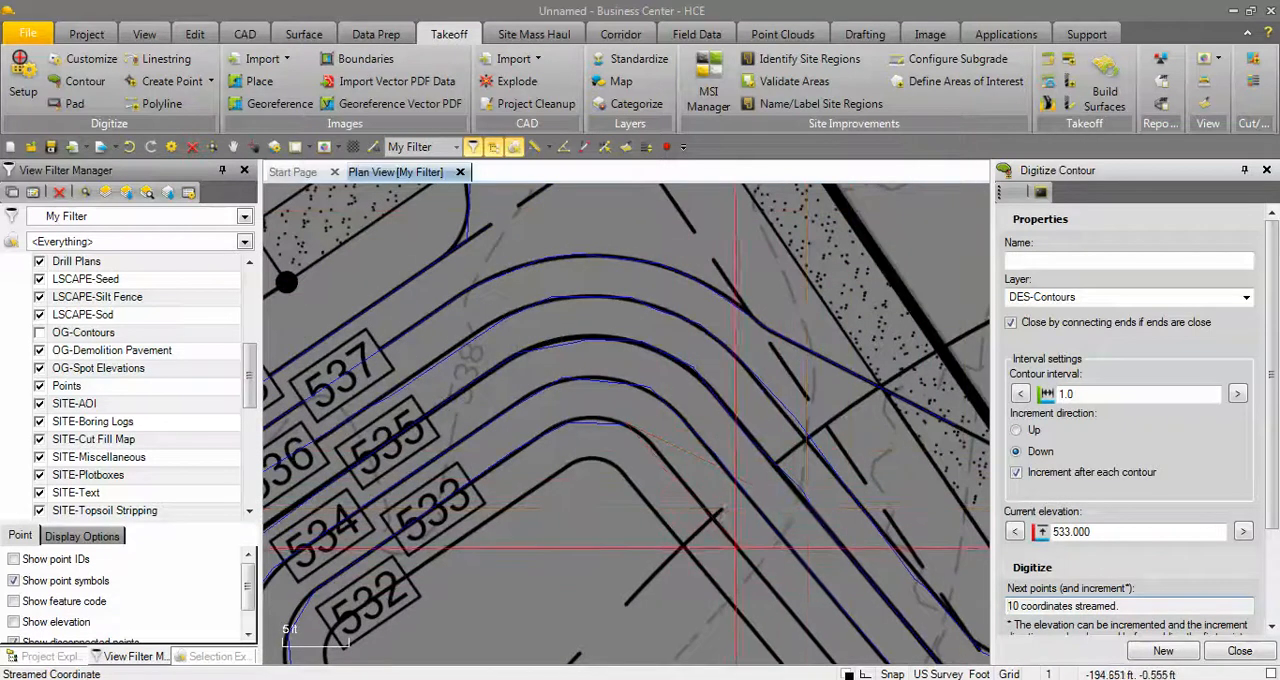
{"action": "middle_click_drag", "start_coordinate": [800, 613], "coordinate": [695, 403]}
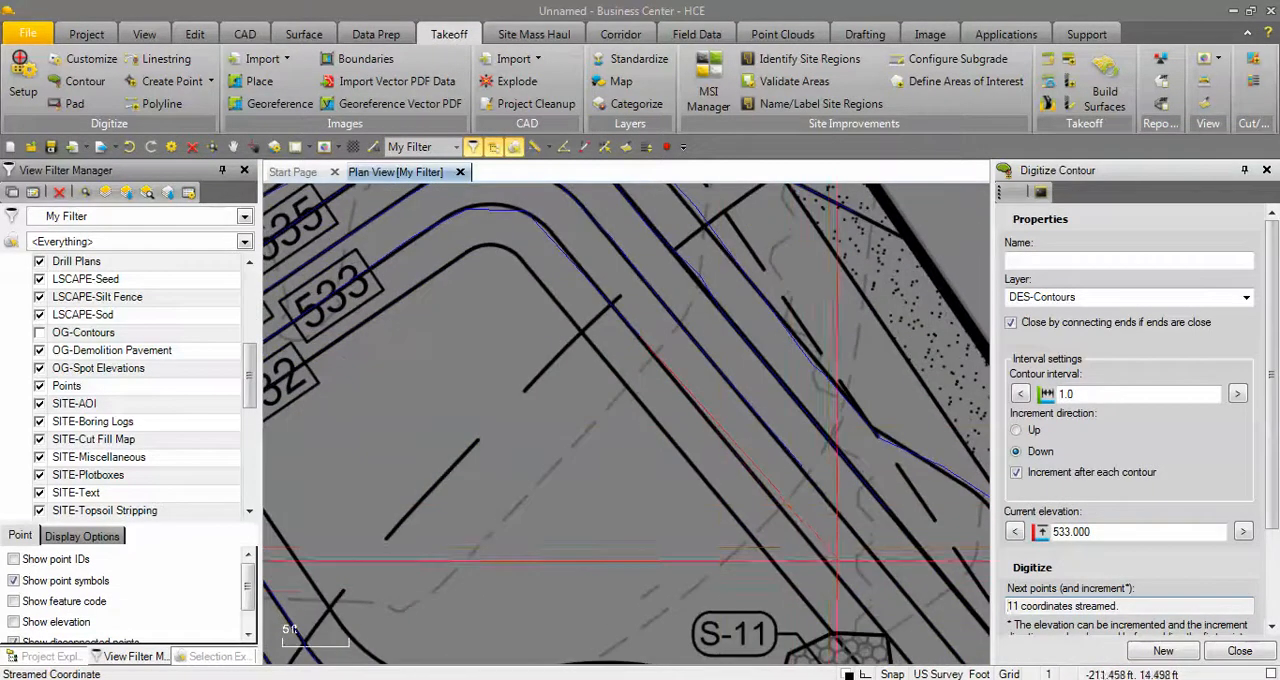
{"action": "scroll", "coordinate": [823, 580], "scroll_direction": "down", "scroll_amount": 1}
{"action": "scroll", "coordinate": [818, 584], "scroll_direction": "down", "scroll_amount": 1}
{"action": "middle_click_drag", "start_coordinate": [801, 598], "coordinate": [843, 419]}
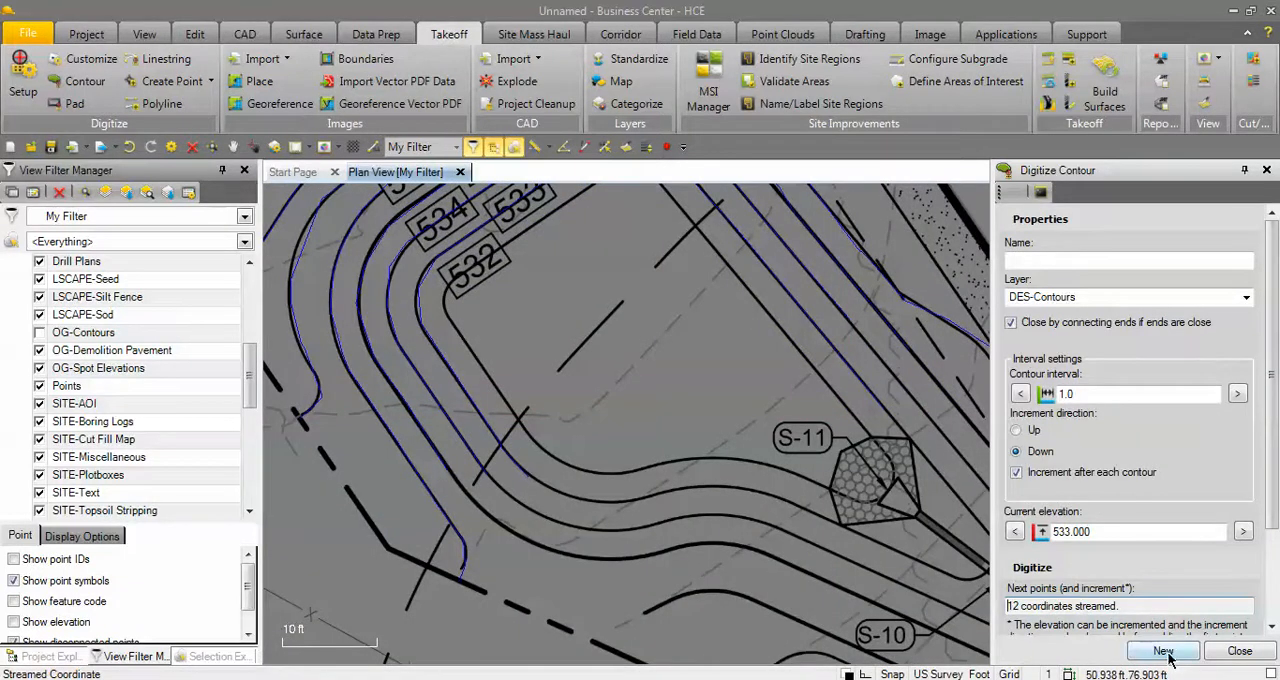
Trace the 532 design contour from the basin's southwest side around the northern bend to the S-11 riprap, and end contour digitizing.
{"action": "scroll", "coordinate": [549, 441], "scroll_direction": "up", "scroll_amount": 1}
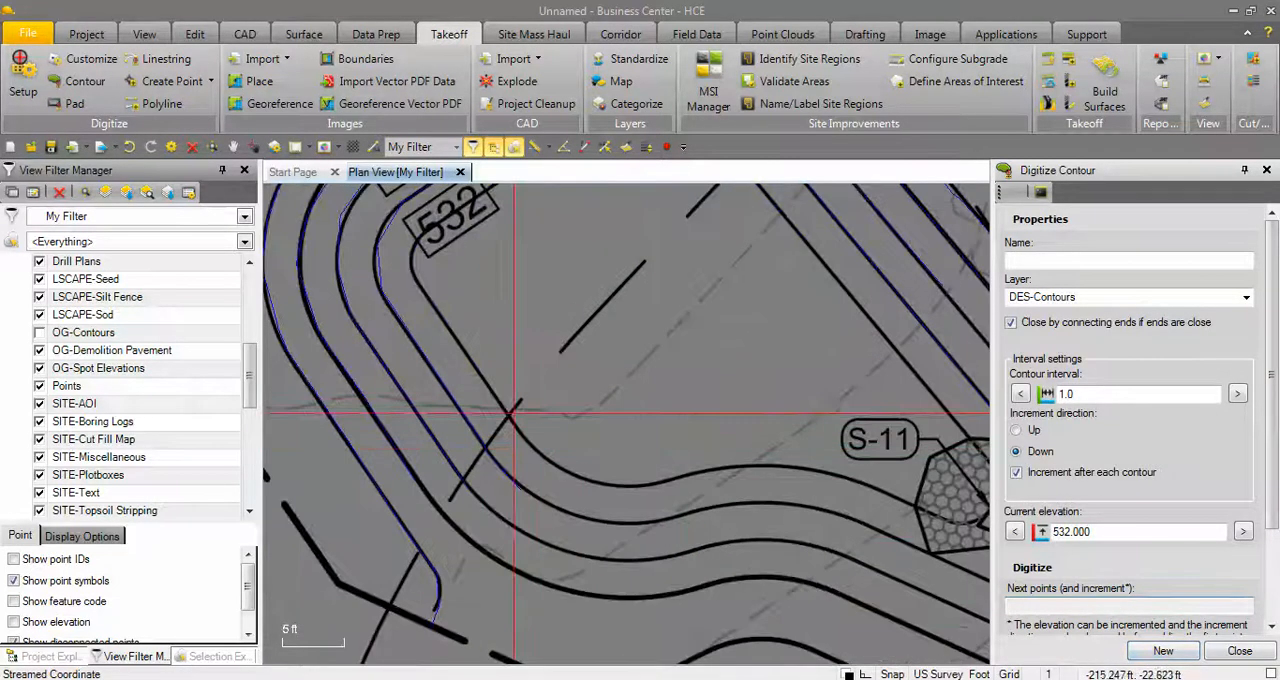
{"action": "left_click", "coordinate": [509, 410]}
{"action": "mouse_move", "coordinate": [411, 278]}
{"action": "left_mouse_down"}
{"action": "mouse_move", "coordinate": [419, 247]}
{"action": "mouse_move", "coordinate": [489, 190]}
{"action": "left_mouse_up"}
{"action": "middle_click_drag", "start_coordinate": [489, 190], "coordinate": [604, 384]}
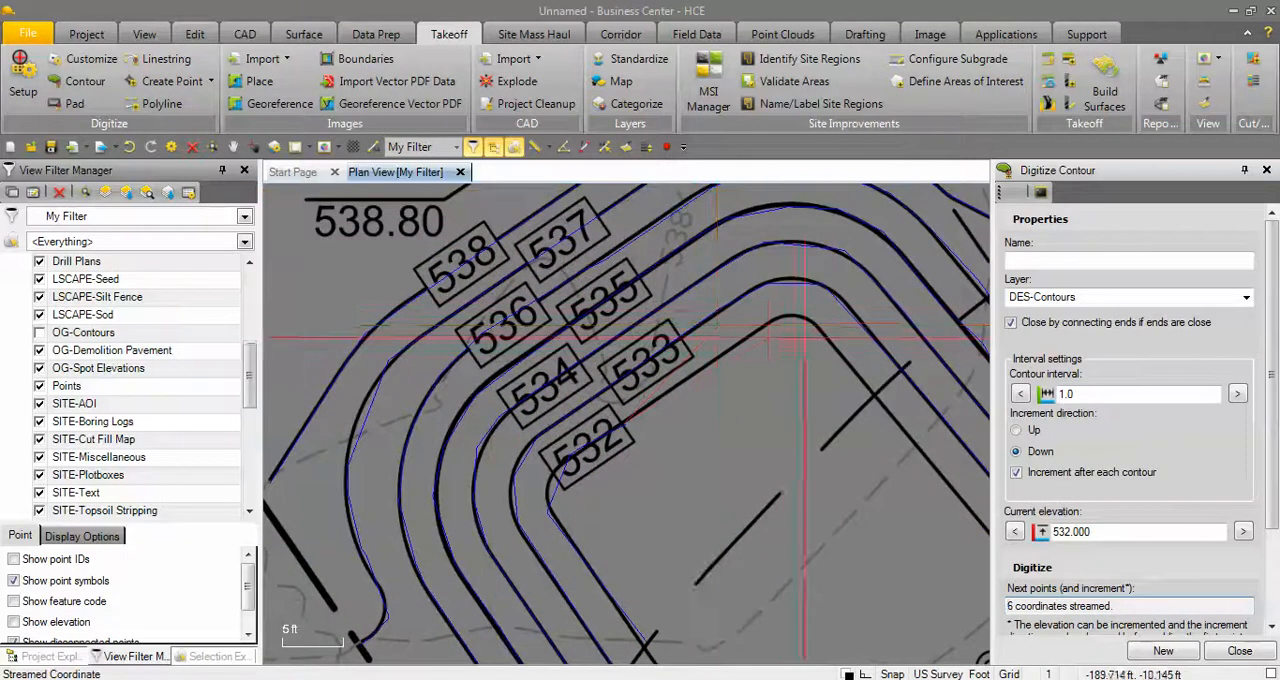
{"action": "left_click", "coordinate": [764, 326]}
{"action": "left_click_drag", "start_coordinate": [790, 318], "coordinate": [833, 349]}
{"action": "middle_click_drag", "start_coordinate": [962, 498], "coordinate": [625, 421]}
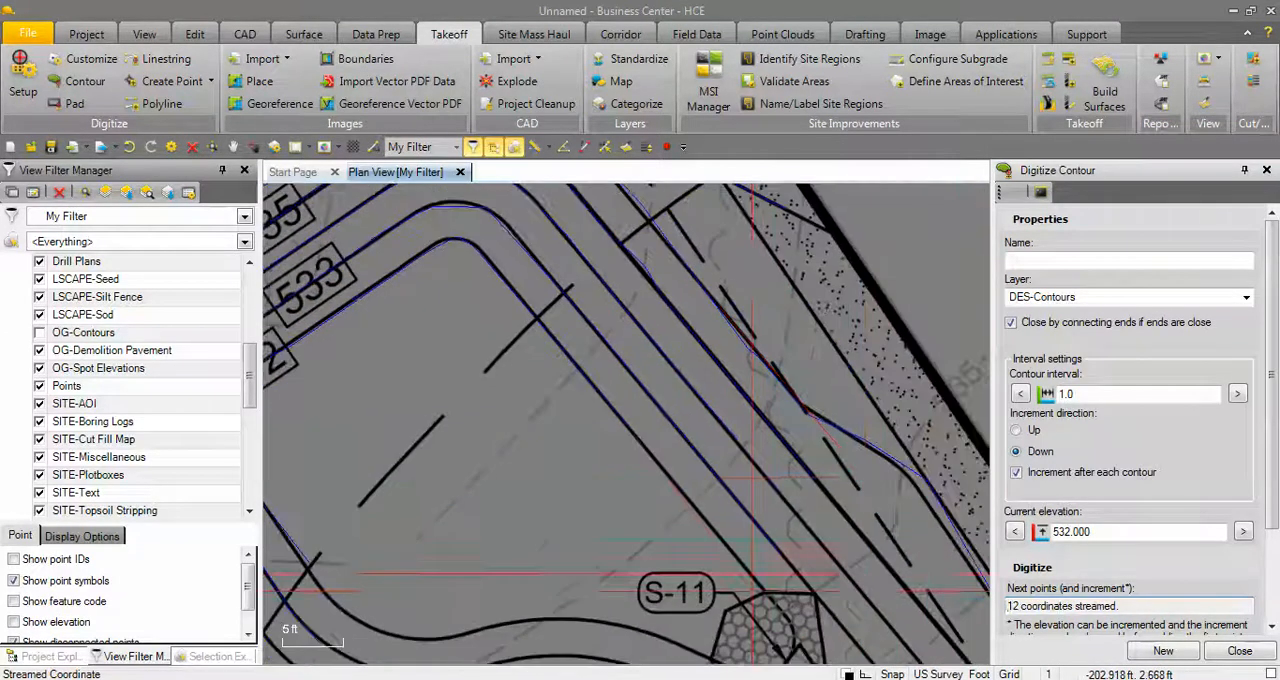
{"action": "scroll", "coordinate": [772, 597], "scroll_direction": "down", "scroll_amount": 1}
{"action": "middle_click_drag", "start_coordinate": [772, 597], "coordinate": [752, 480]}
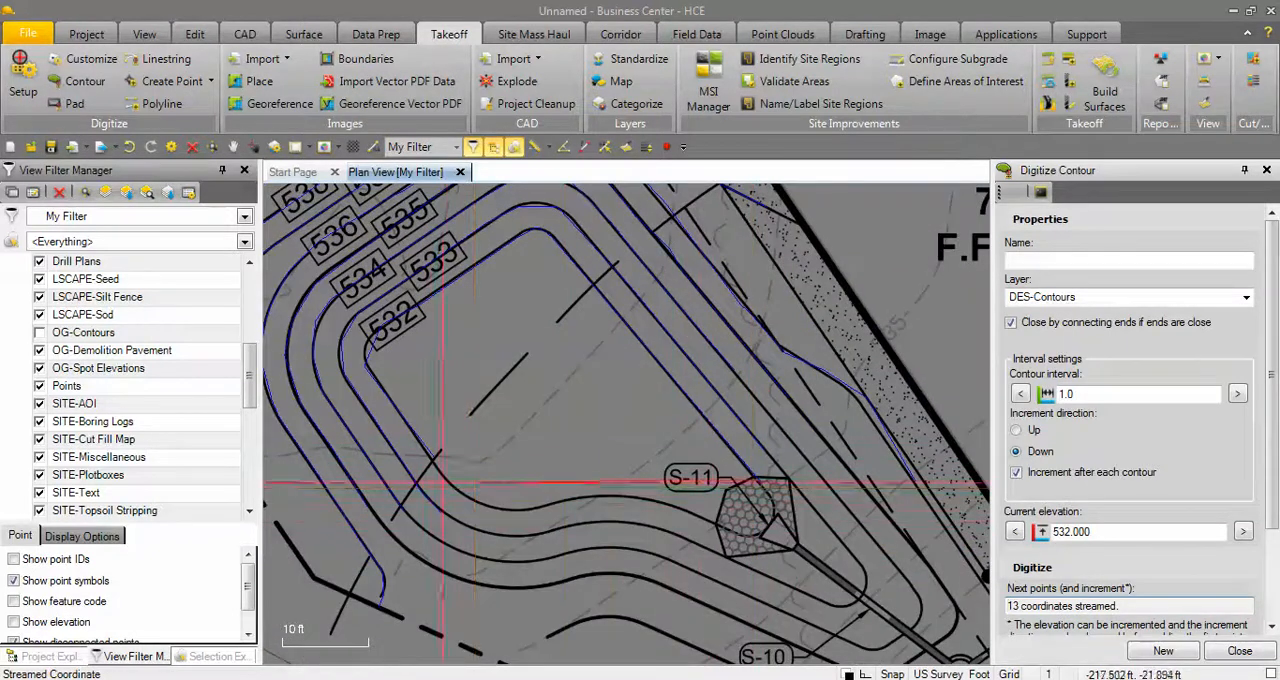
{"action": "left_click", "coordinate": [1240, 651]}
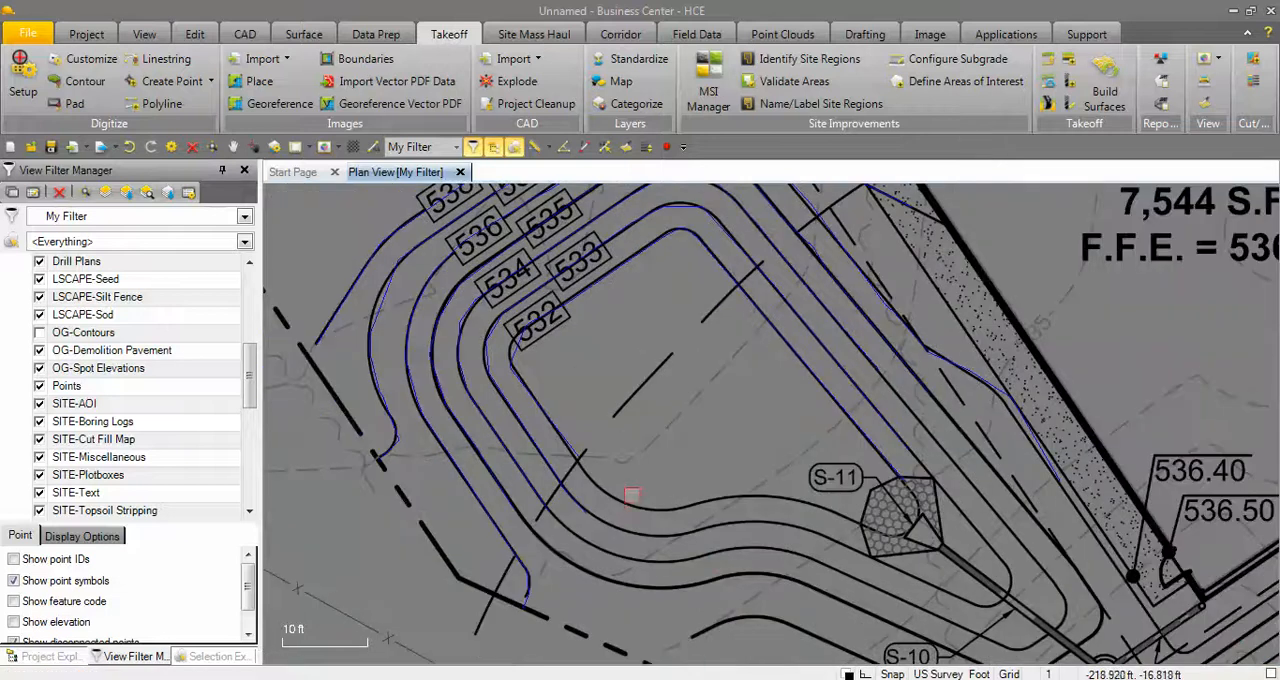
Select the innermost 532 contour and open its properties to check its elevation.
{"action": "scroll", "coordinate": [633, 469], "scroll_direction": "down", "scroll_amount": 1}
{"action": "scroll", "coordinate": [628, 439], "scroll_direction": "up", "scroll_amount": 3}
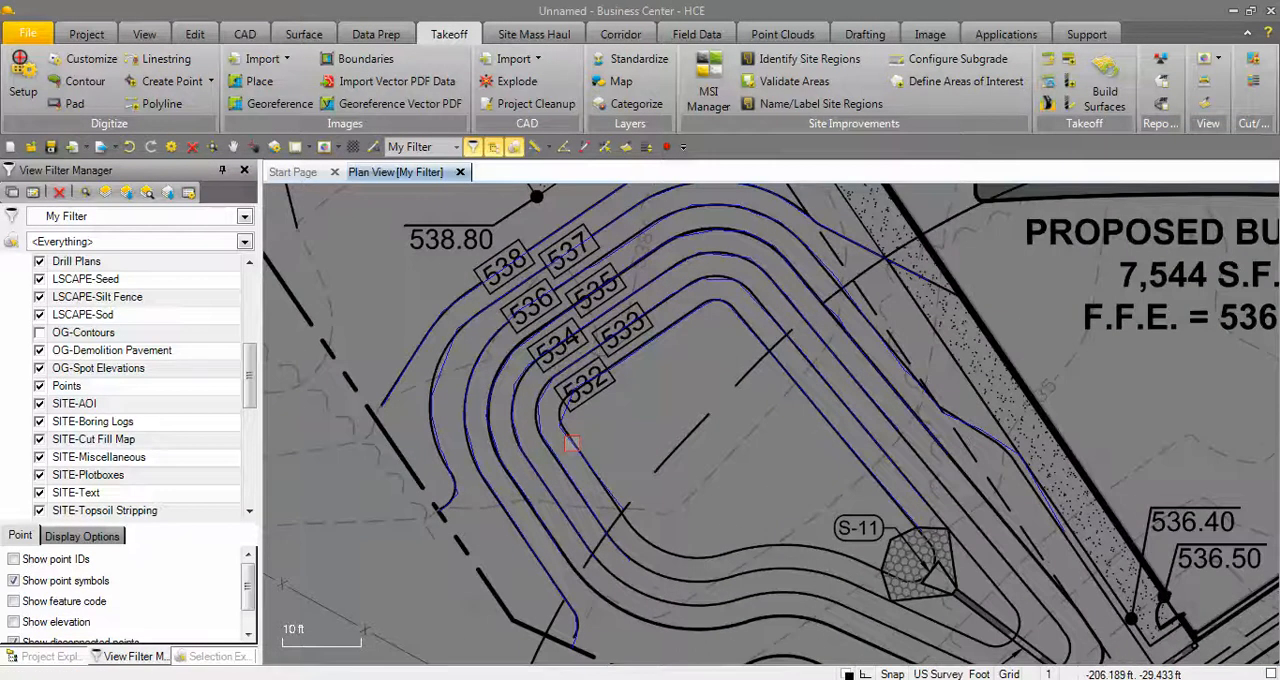
{"action": "left_click", "coordinate": [598, 472]}
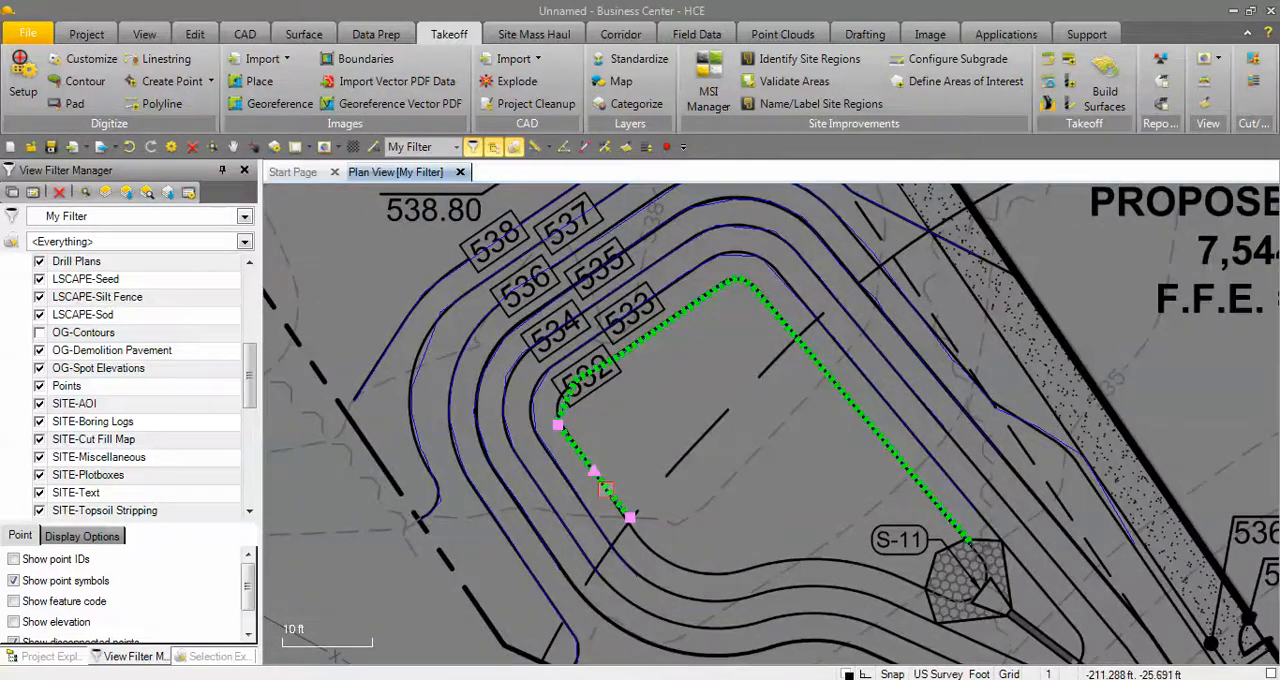
{"action": "right_click", "coordinate": [643, 405]}
{"action": "left_click", "coordinate": [685, 412]}
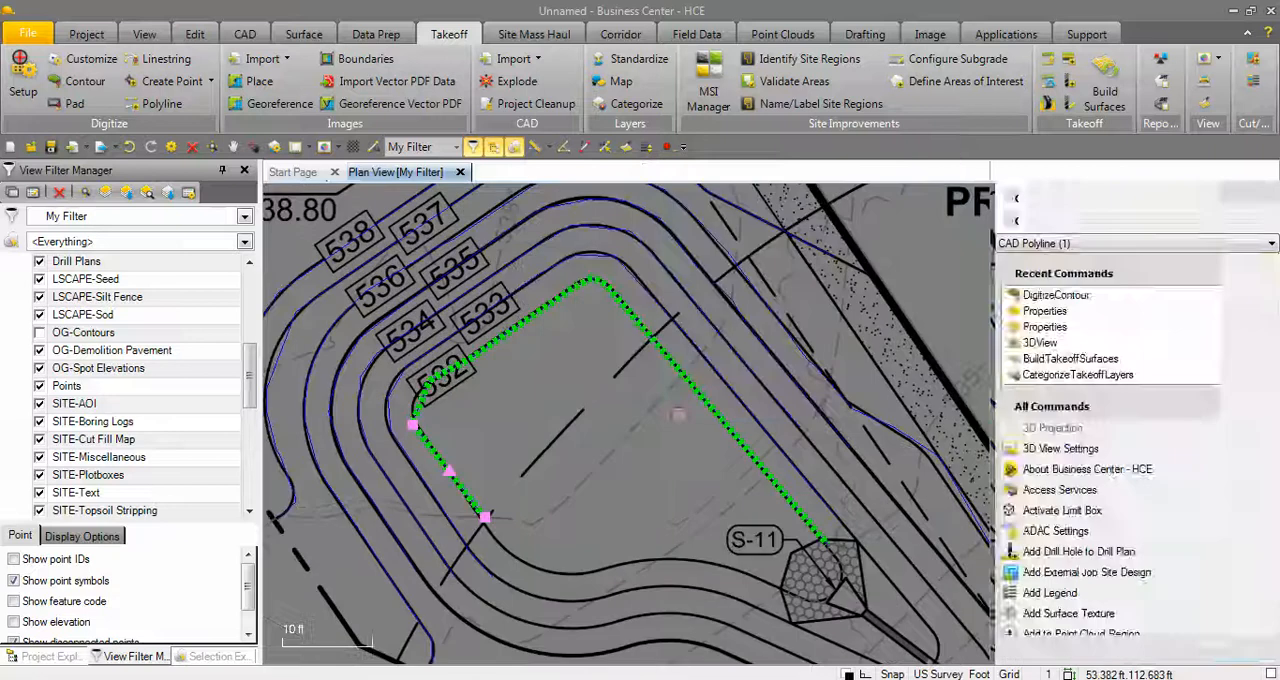
{"action": "left_click", "coordinate": [1208, 462]}
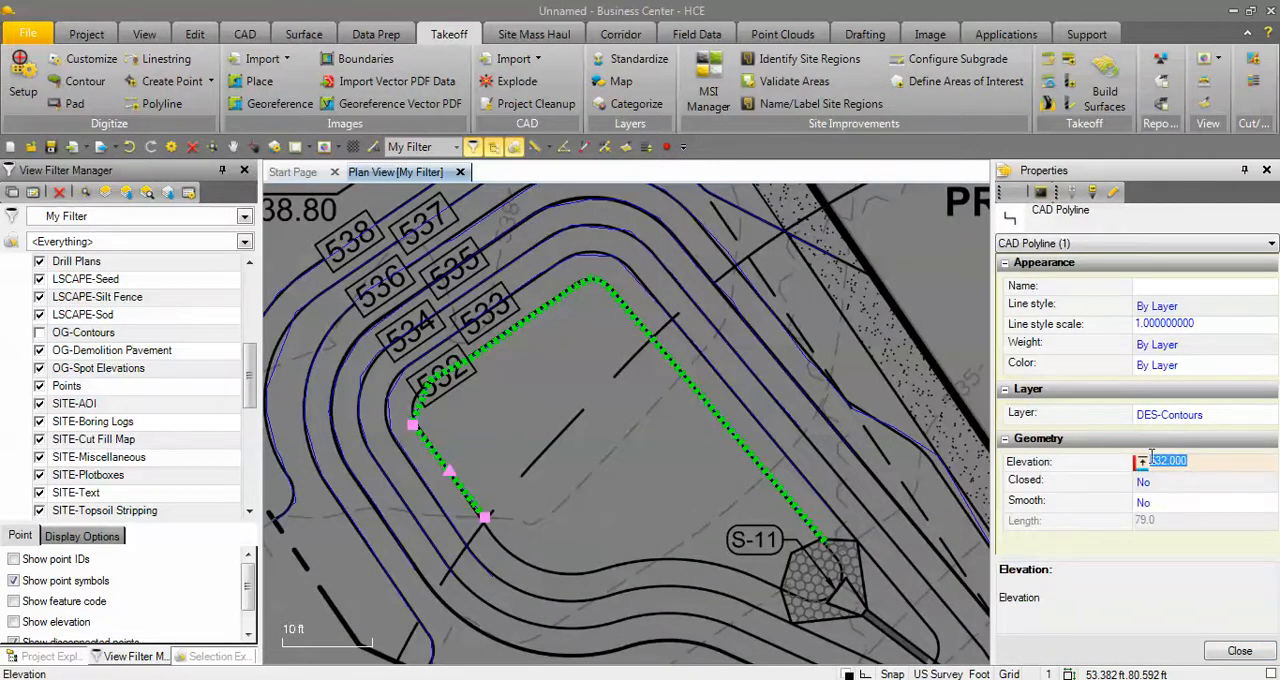
{"action": "left_click", "coordinate": [888, 482]}
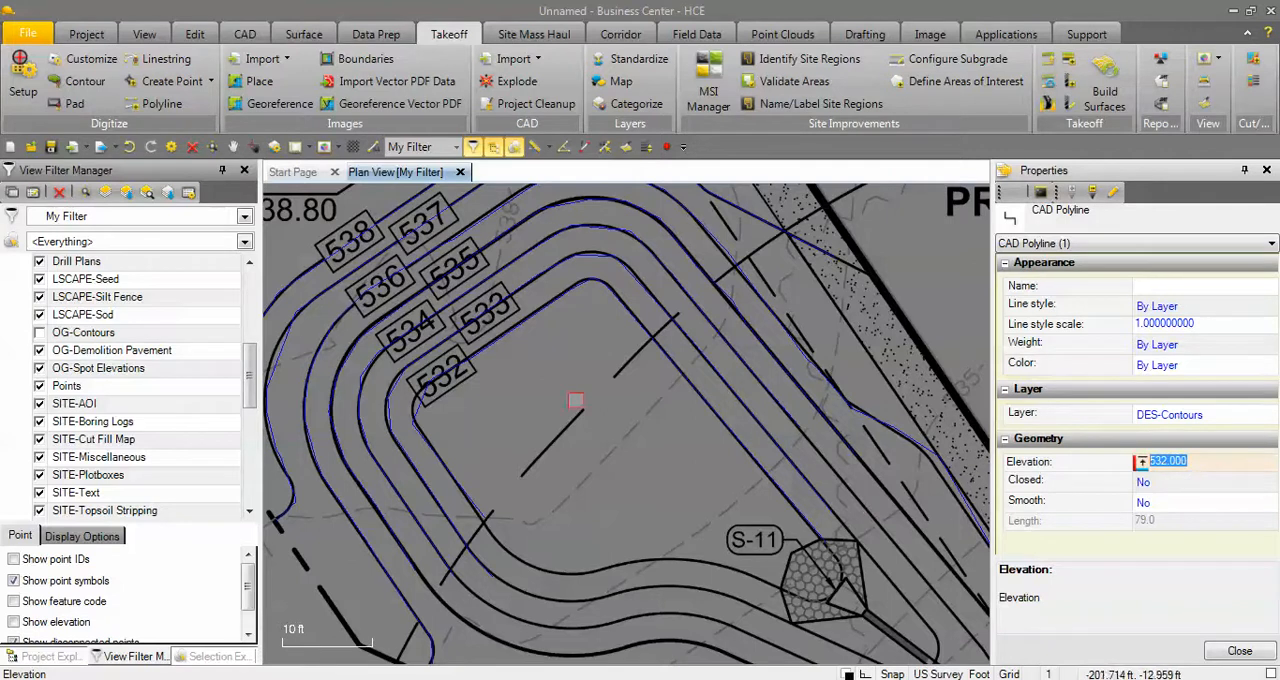
{"action": "key", "text": "Tab"}
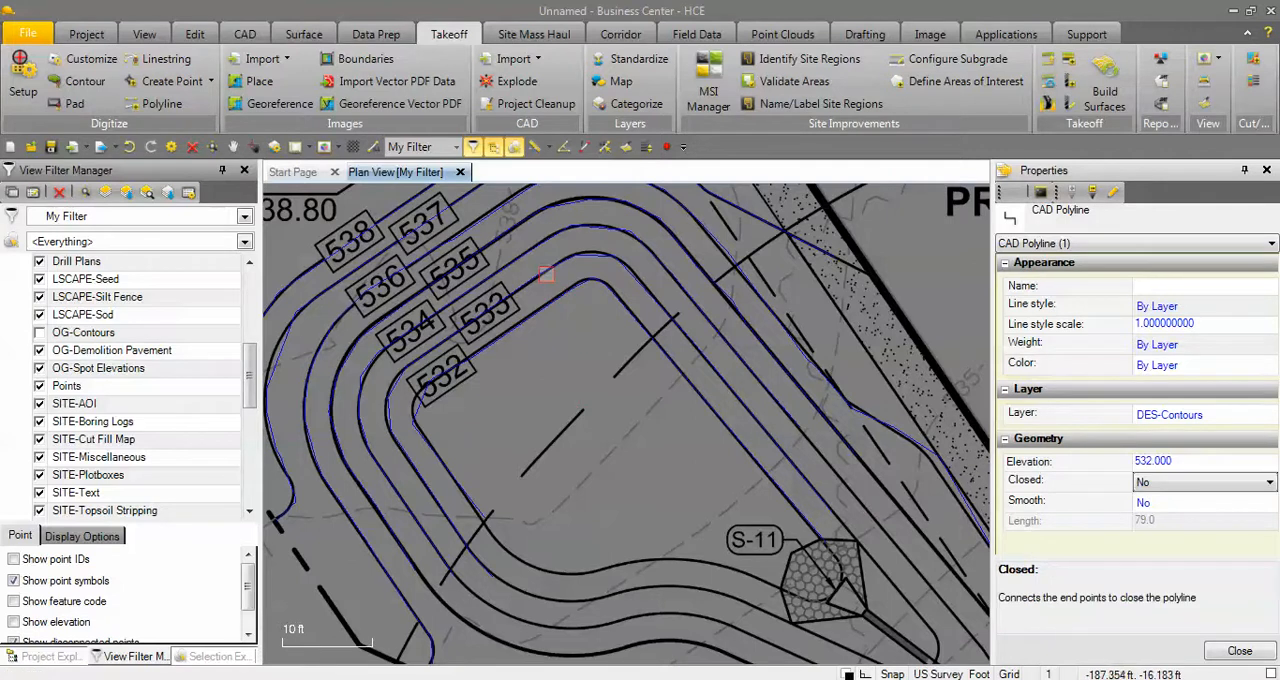
Select the 533 through 538 contours one after another to check each elevation, and look over the contours still untraced.
{"action": "left_click", "coordinate": [541, 270]}
{"action": "left_click", "coordinate": [524, 252]}
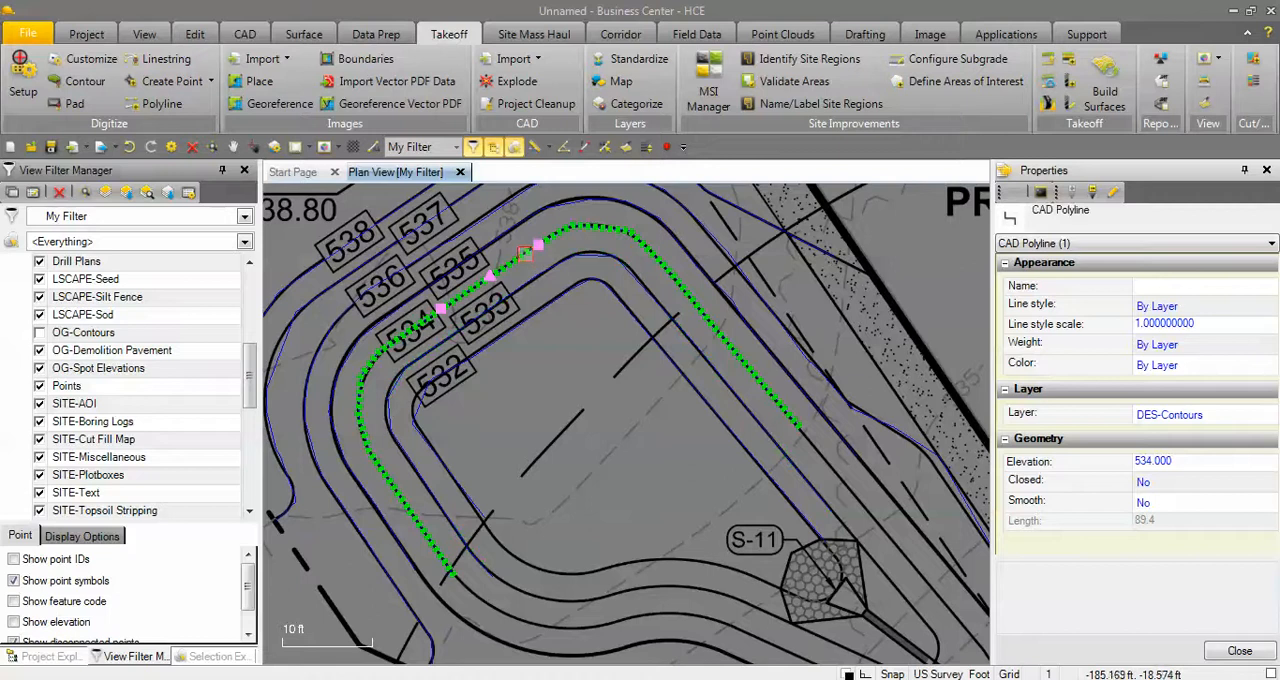
{"action": "left_click", "coordinate": [505, 233]}
{"action": "left_click", "coordinate": [479, 217]}
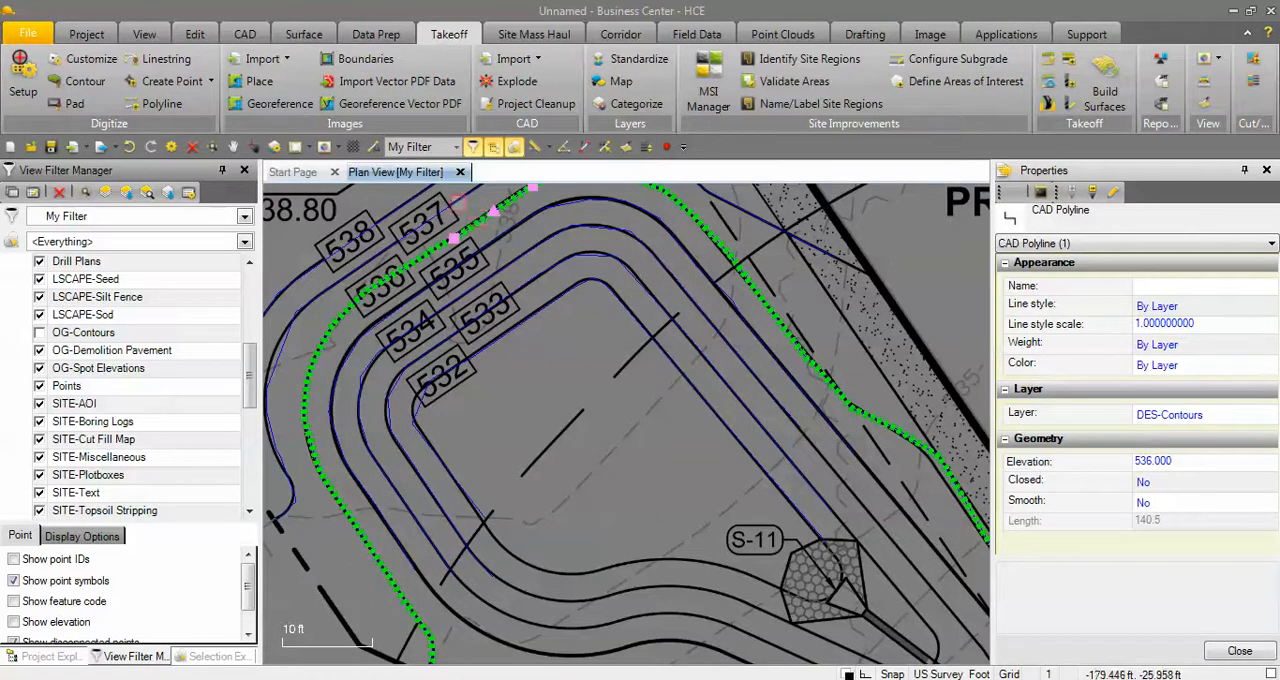
{"action": "left_click", "coordinate": [456, 202]}
{"action": "left_click", "coordinate": [394, 218]}
{"action": "scroll", "coordinate": [464, 368], "scroll_direction": "down", "scroll_amount": 5}
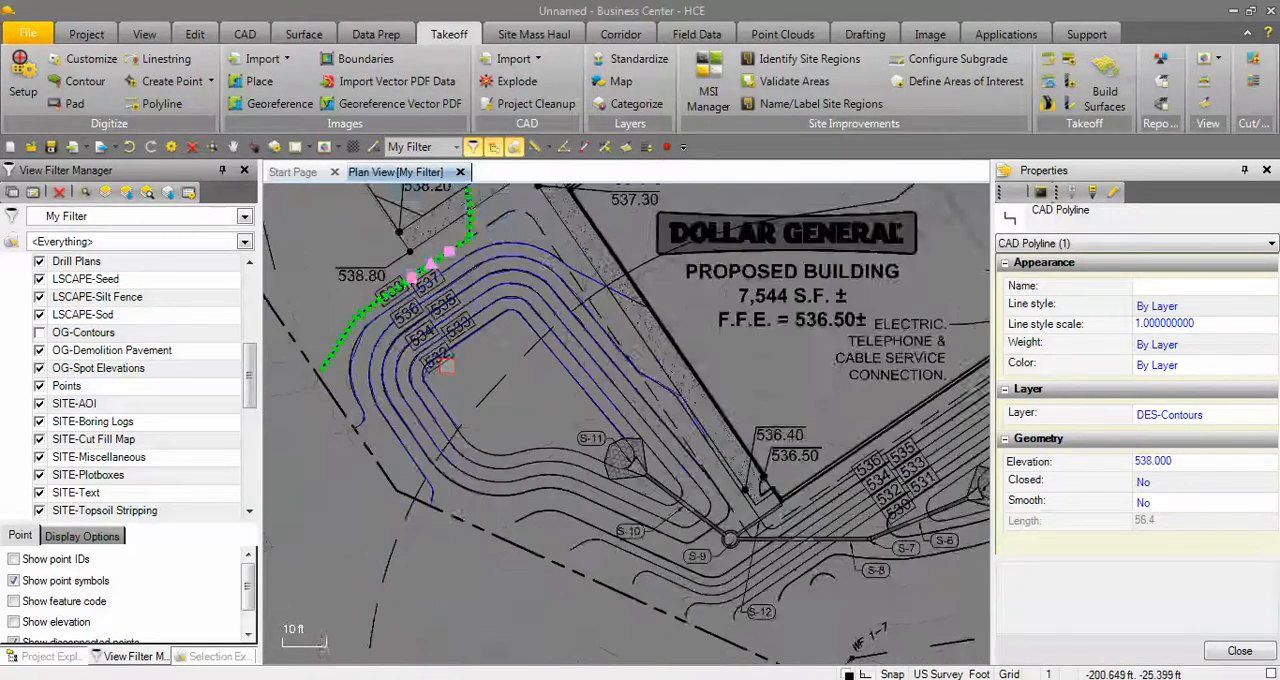
{"action": "middle_click_drag", "start_coordinate": [777, 367], "coordinate": [600, 520]}
{"action": "scroll", "coordinate": [693, 509], "scroll_direction": "down", "scroll_amount": 1}
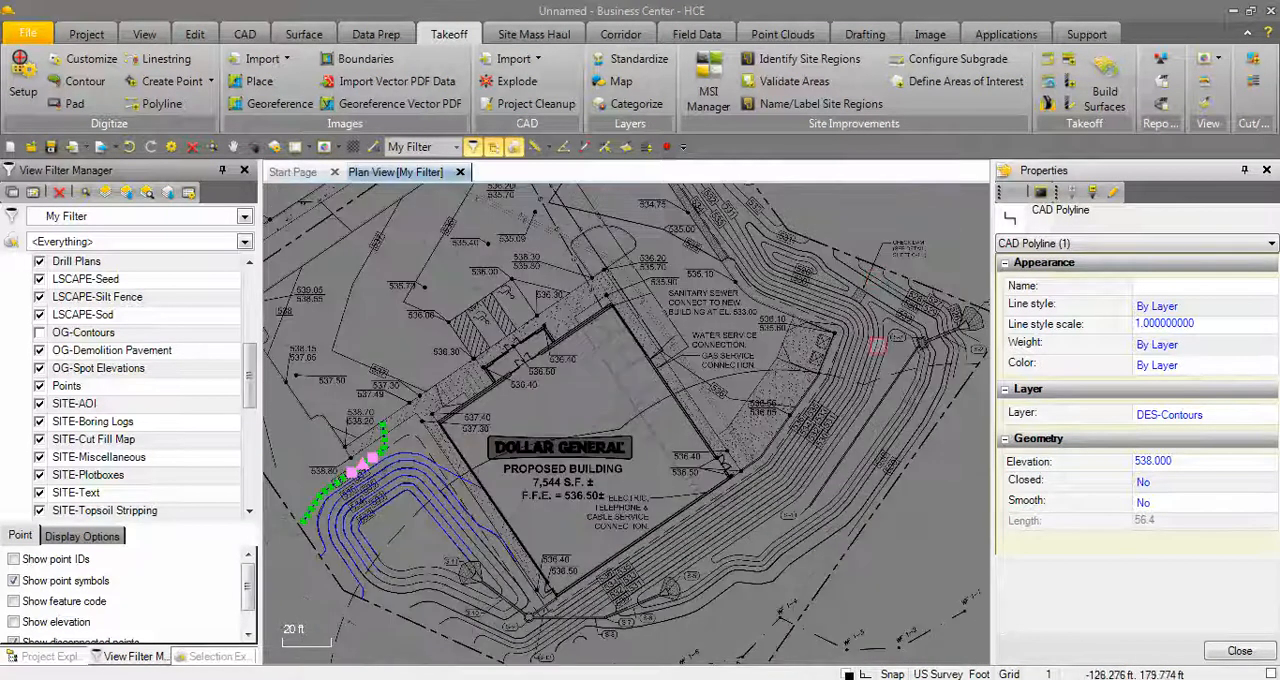
Look over the untraced contours around the building, then clear the contour selection and close its properties.
{"action": "scroll", "coordinate": [720, 360], "scroll_direction": "up", "scroll_amount": 2}
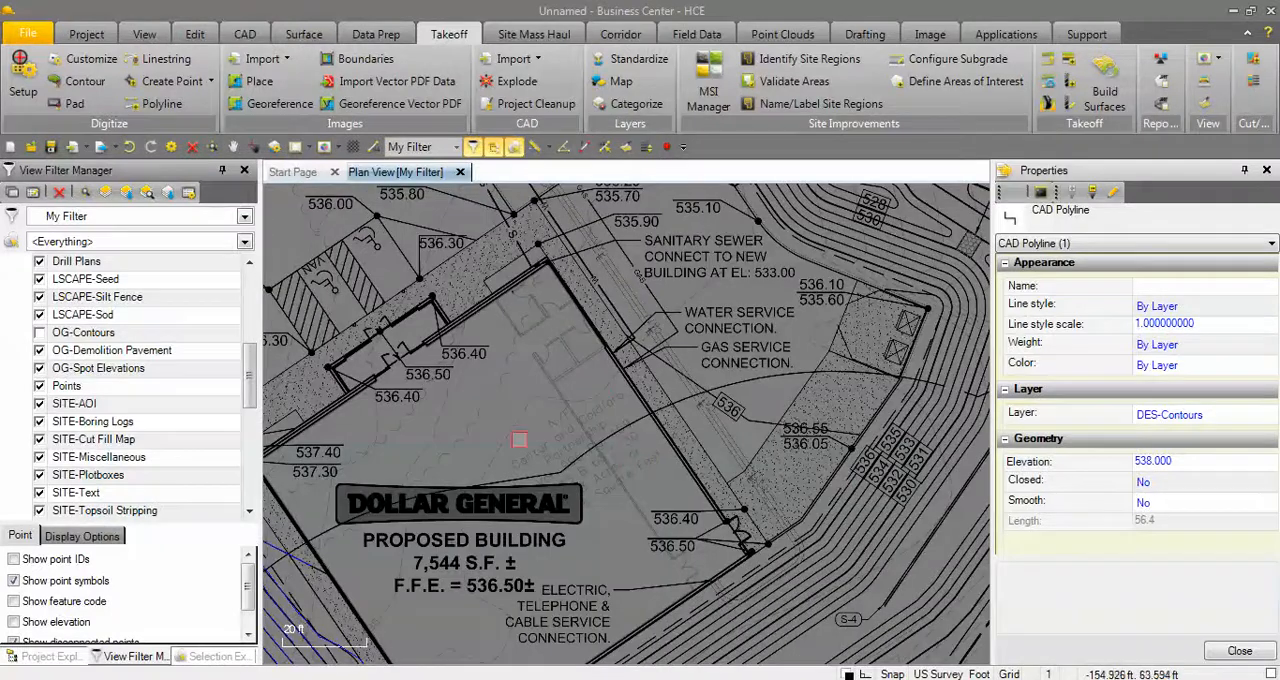
{"action": "scroll", "coordinate": [761, 317], "scroll_direction": "down", "scroll_amount": 3}
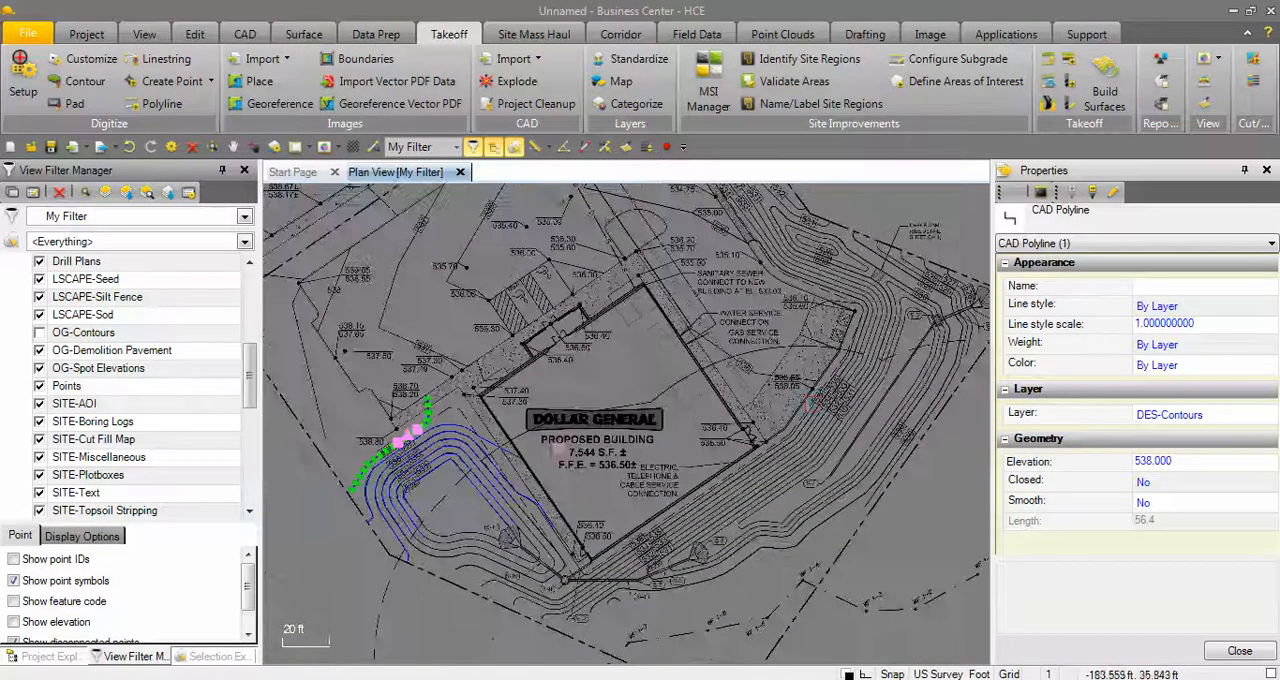
{"action": "scroll", "coordinate": [701, 383], "scroll_direction": "down", "scroll_amount": 4}
{"action": "middle_click_drag", "start_coordinate": [756, 409], "coordinate": [770, 435]}
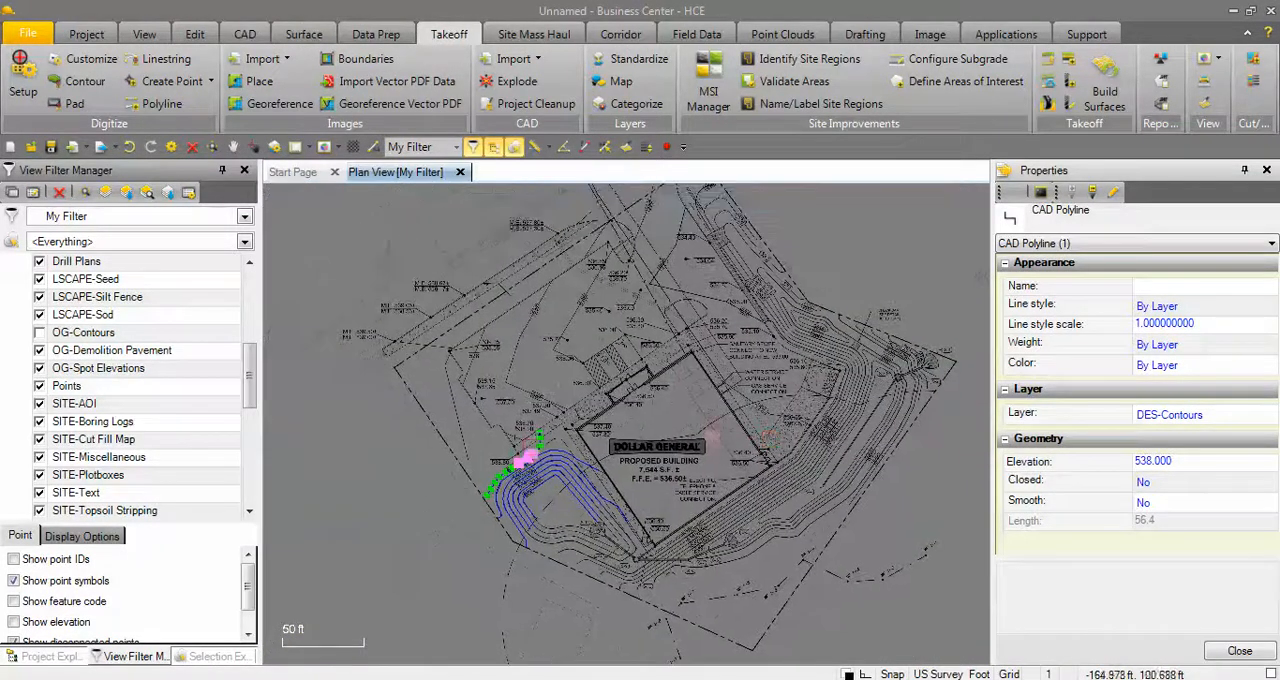
{"action": "key", "text": "Escape"}
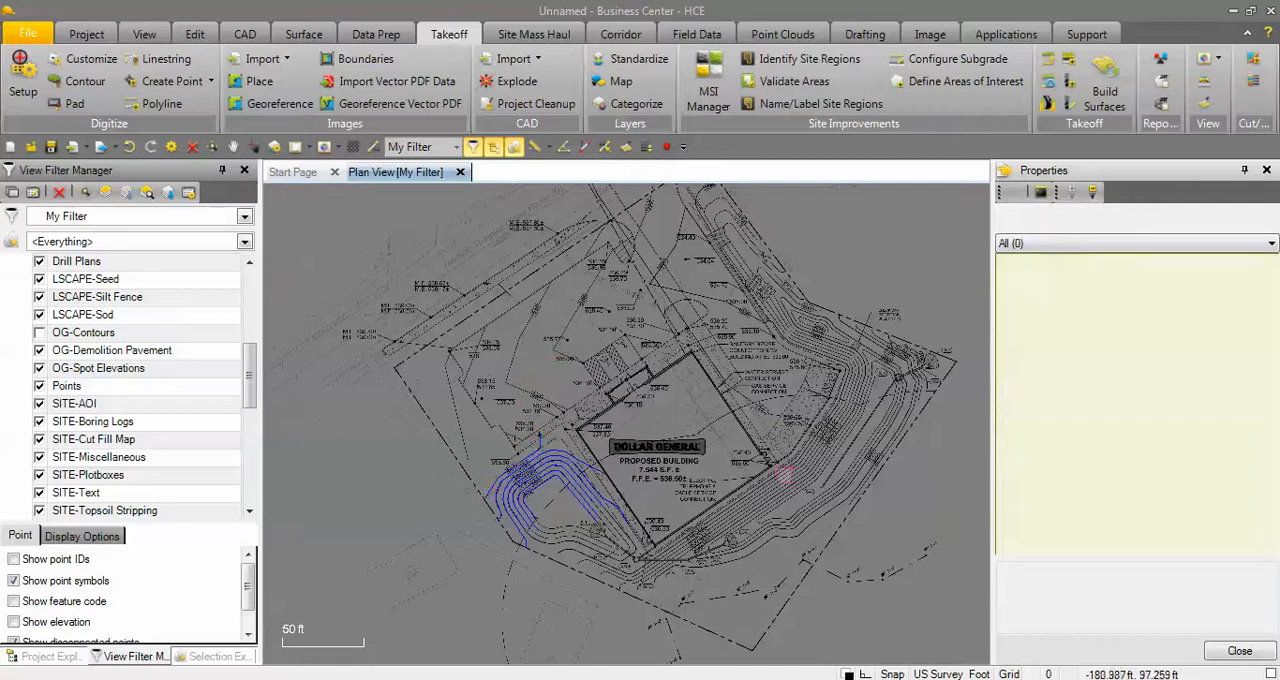
{"action": "left_click", "coordinate": [1240, 651]}
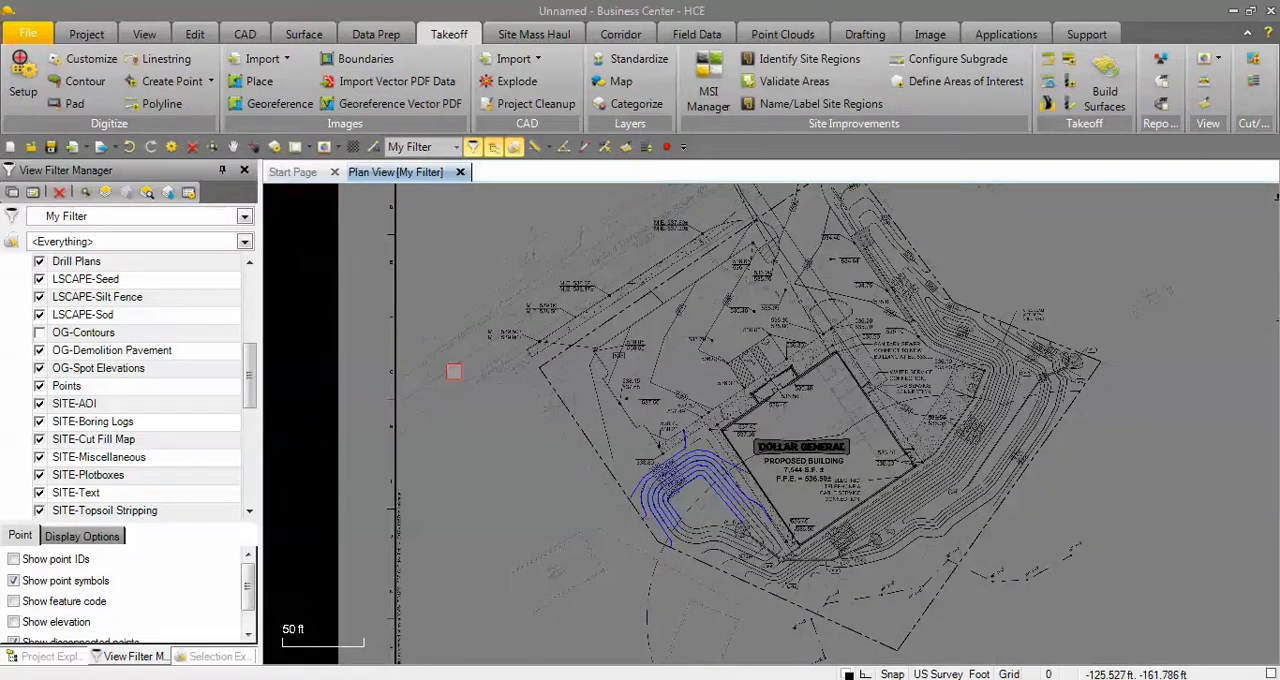
Check the layers assigned to the Original and Design takeoff categories, making sure DES-Contours is listed under Design.
{"action": "left_click", "coordinate": [630, 105]}
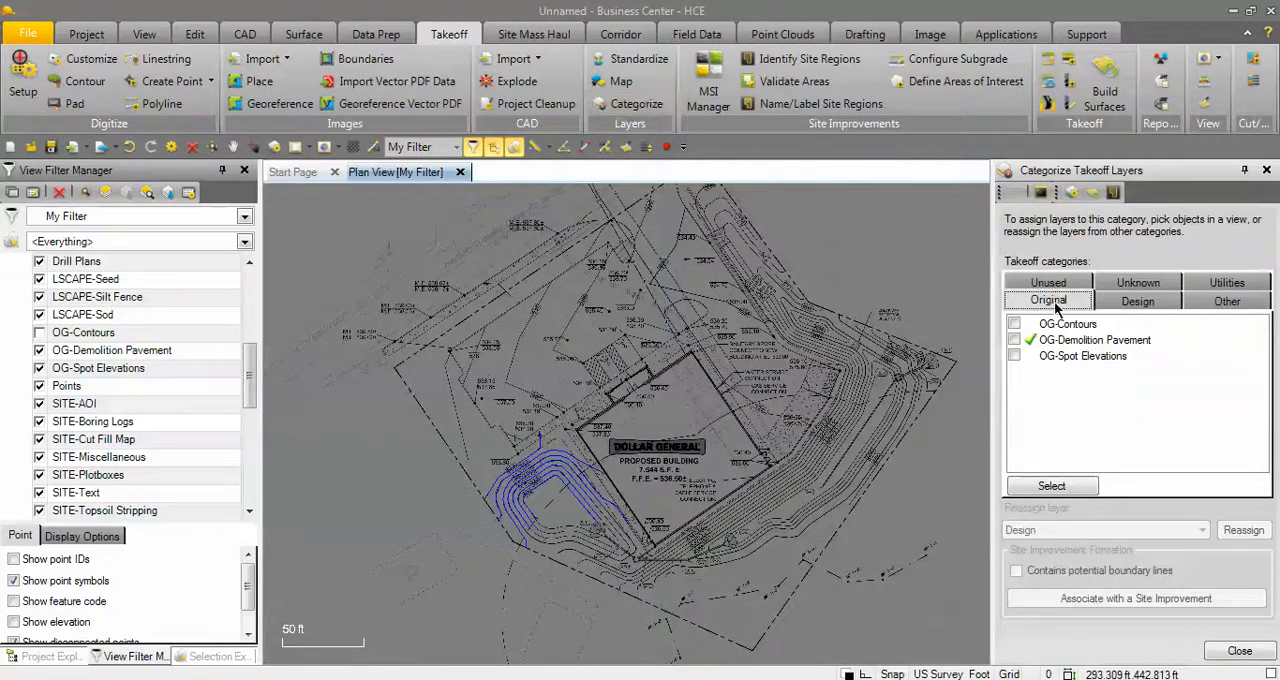
{"action": "left_click", "coordinate": [1140, 302]}
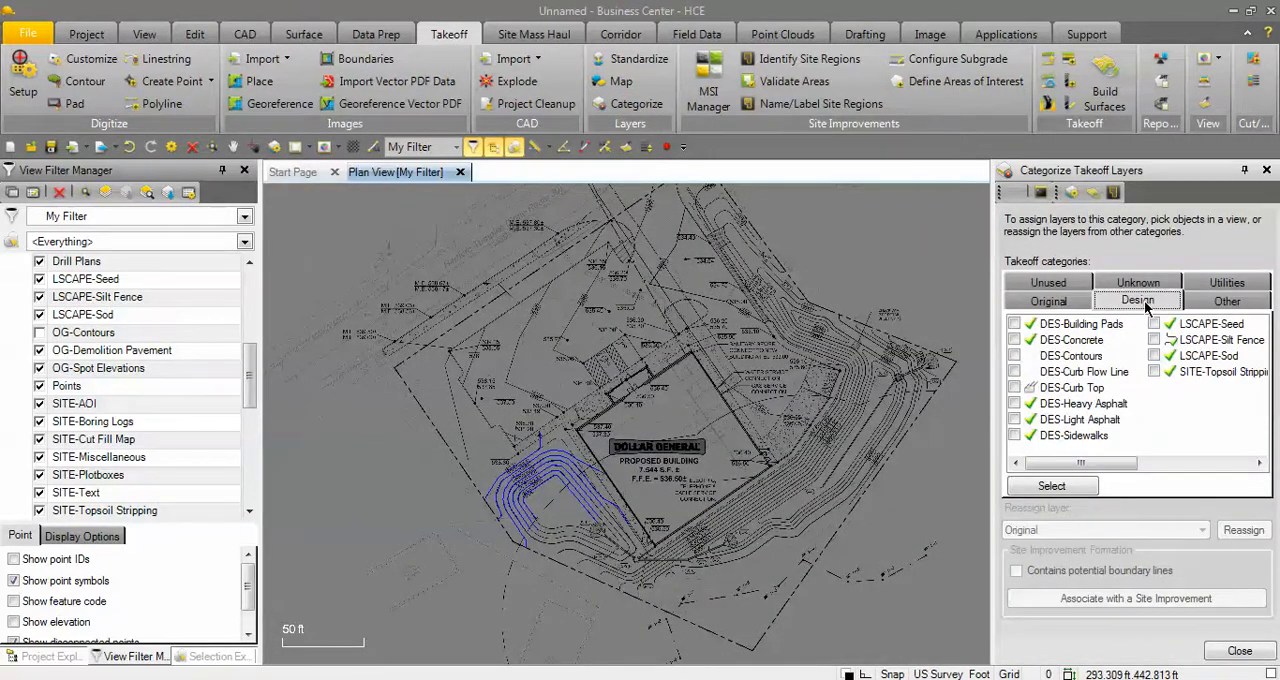
{"action": "left_click", "coordinate": [1055, 358]}
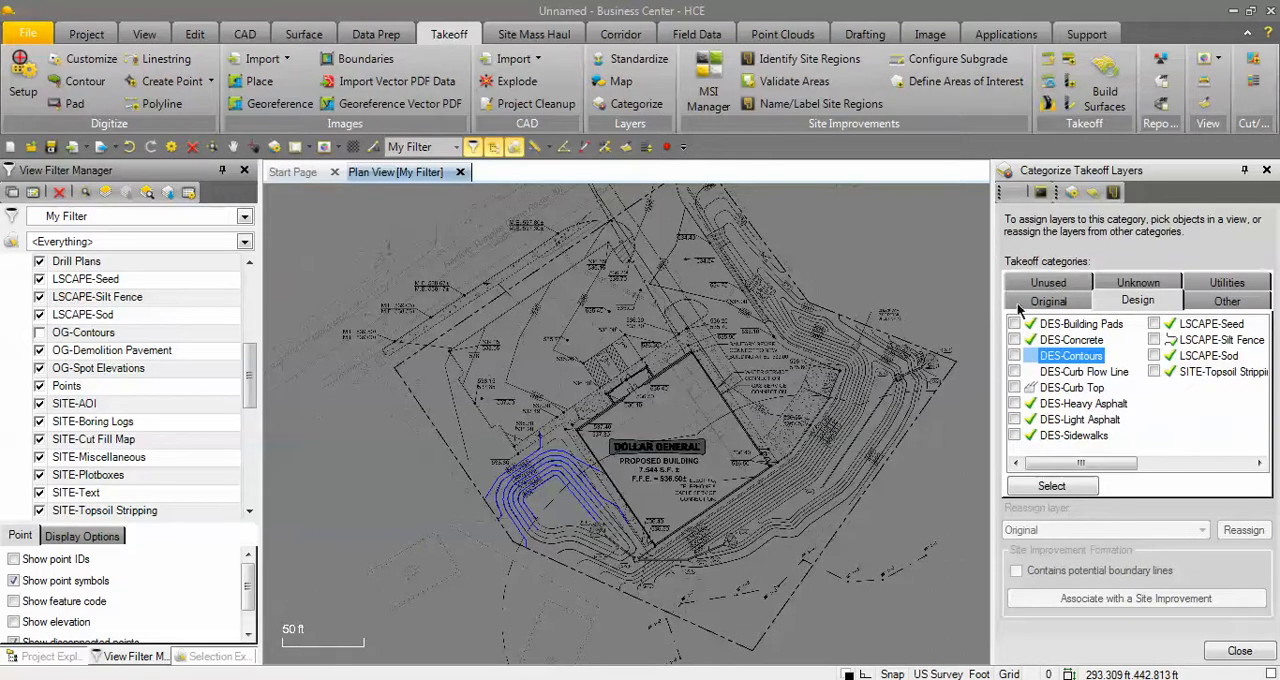
{"action": "left_click", "coordinate": [1240, 651]}
Build the takeoff surfaces and view them in a 3D view from a low angle.
{"action": "scroll", "coordinate": [771, 427], "scroll_direction": "up", "scroll_amount": 2}
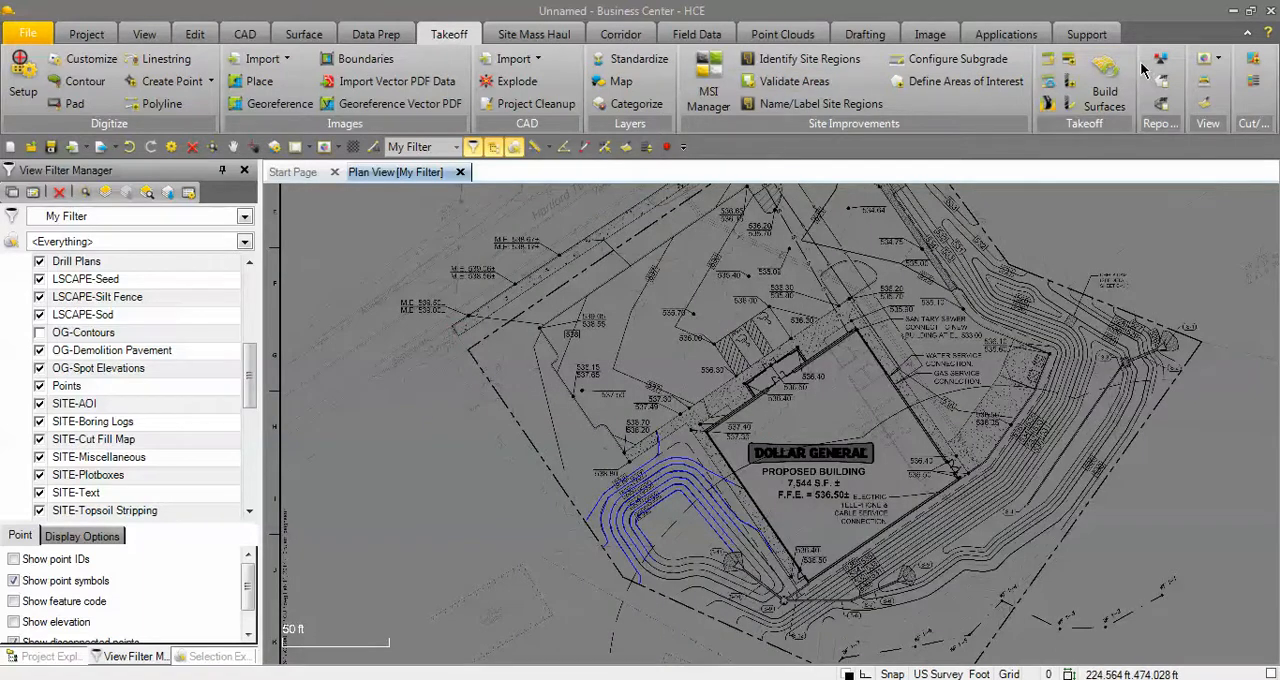
{"action": "left_click", "coordinate": [1107, 92]}
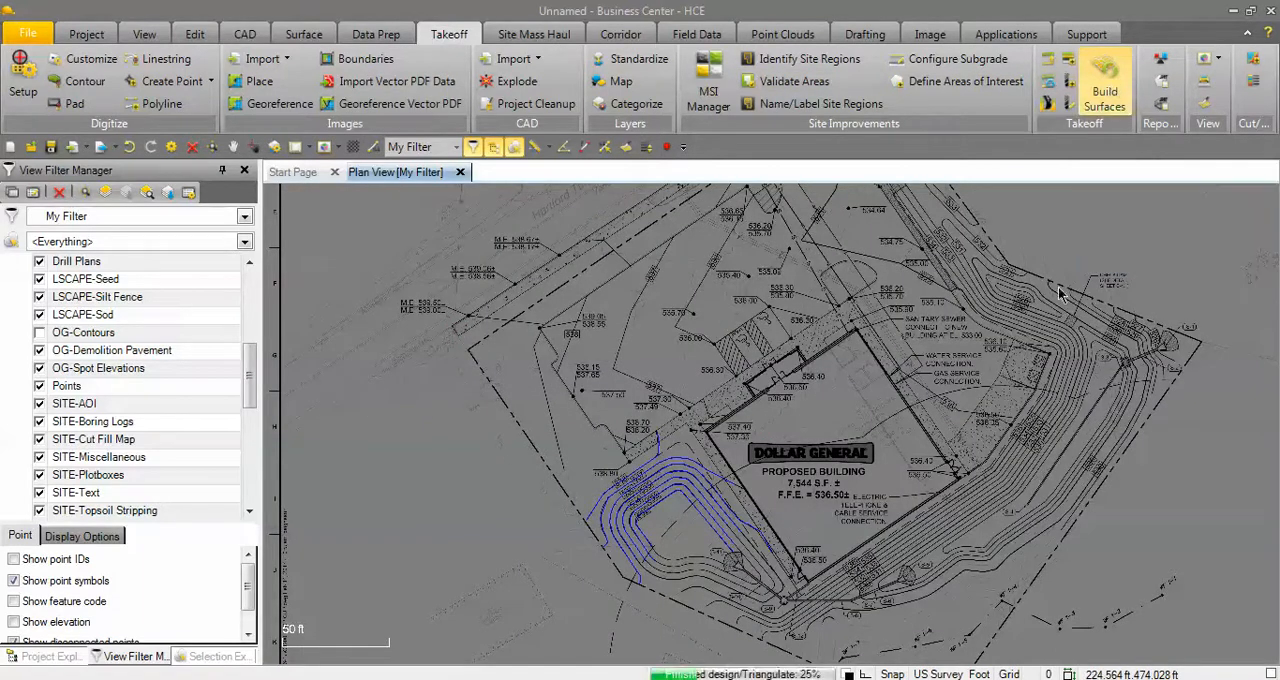
{"action": "left_click", "coordinate": [822, 430]}
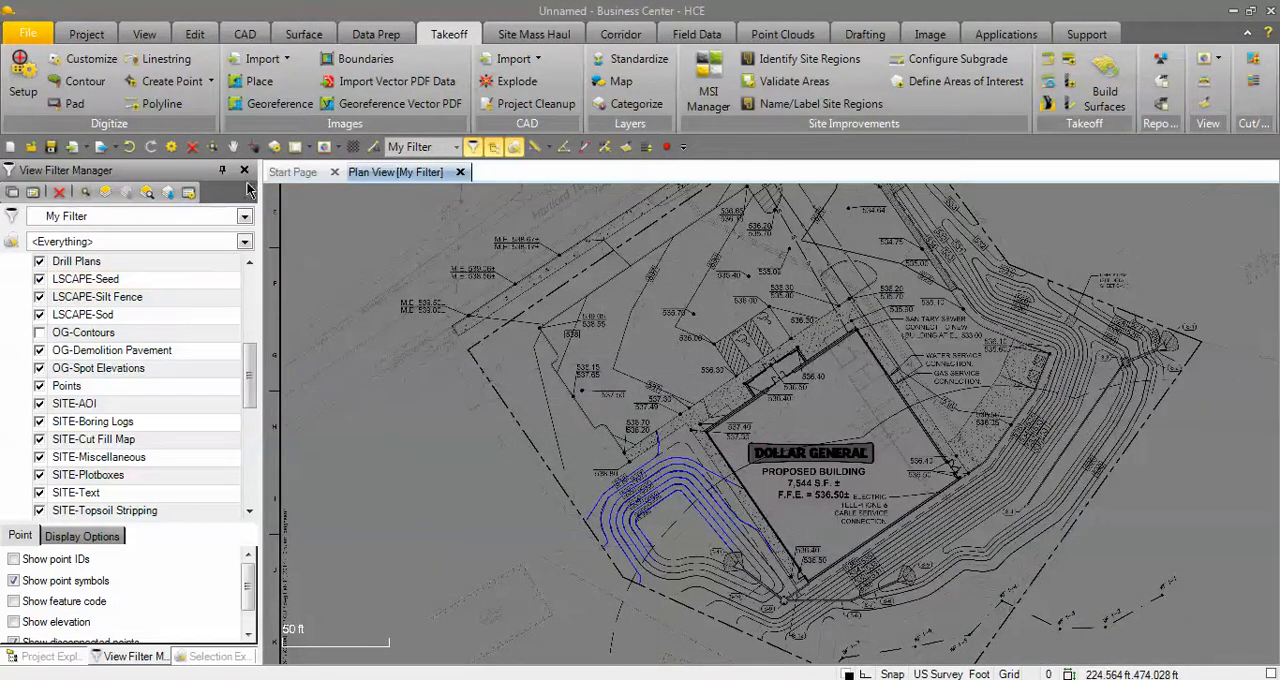
{"action": "left_click", "coordinate": [321, 148]}
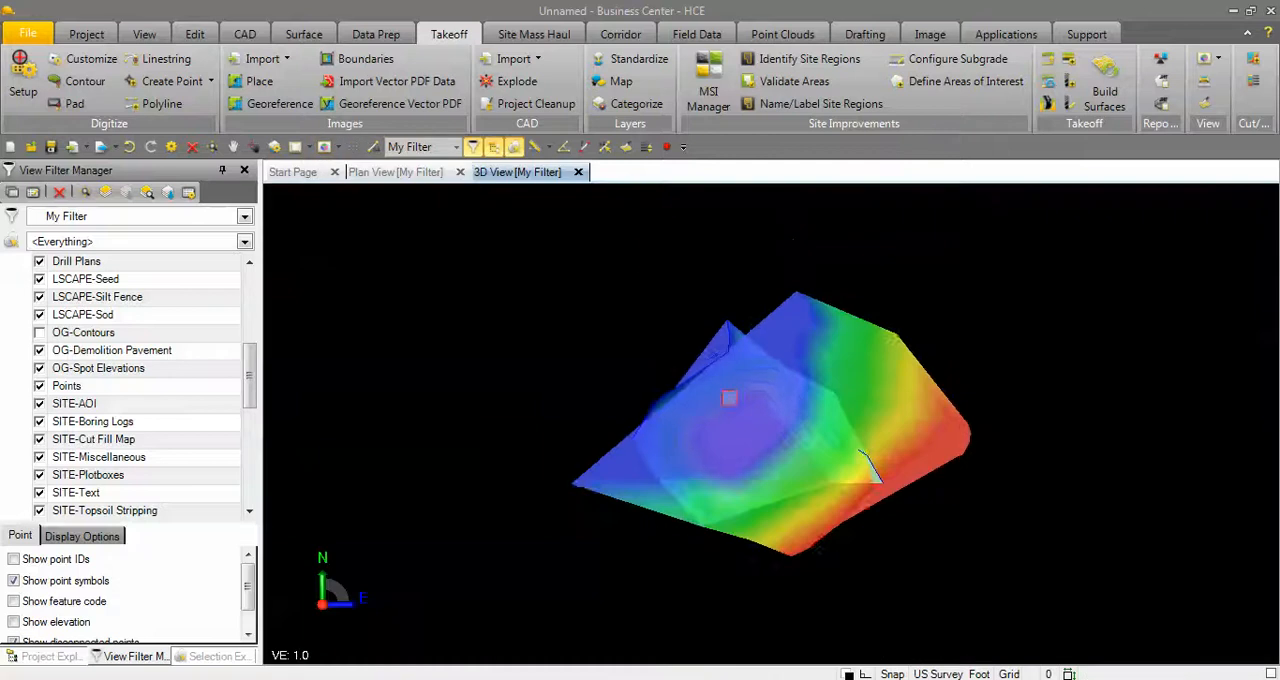
{"action": "left_click_drag", "start_coordinate": [807, 459], "coordinate": [672, 466]}
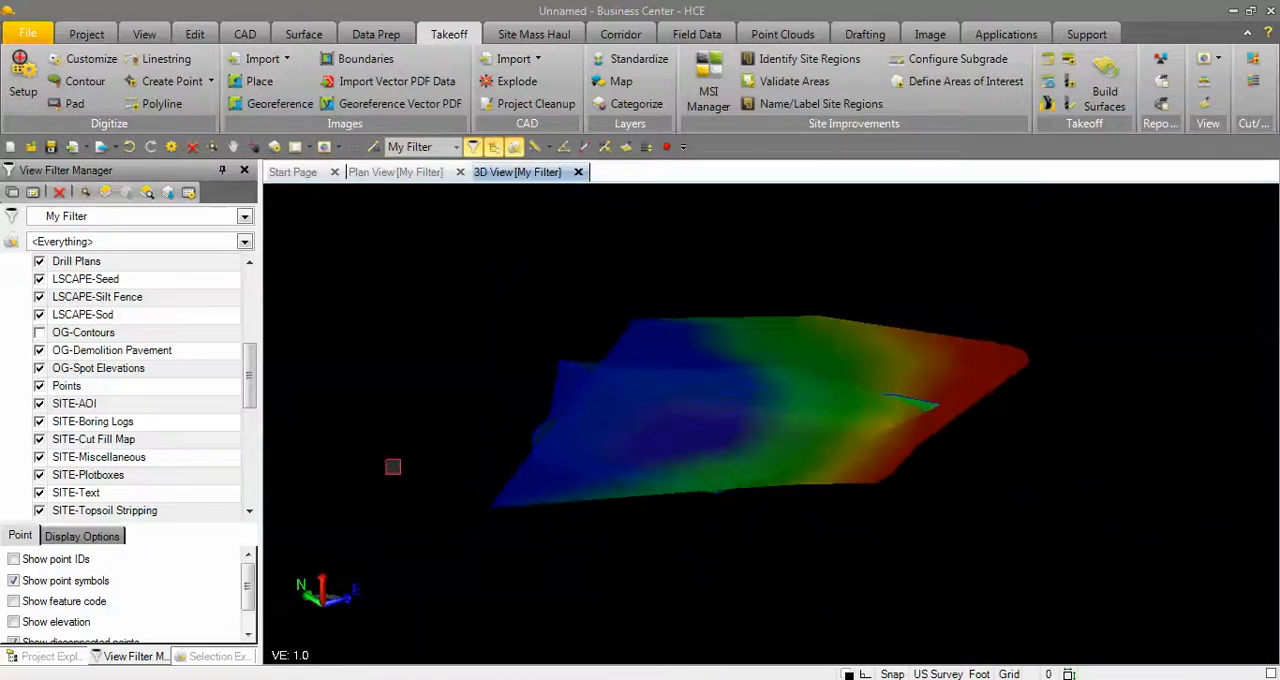
Hide the Original ground surface and examine the Finished design surface in 3D with vertical exaggeration 1.5.
{"action": "left_click_drag", "start_coordinate": [250, 380], "coordinate": [249, 529]}
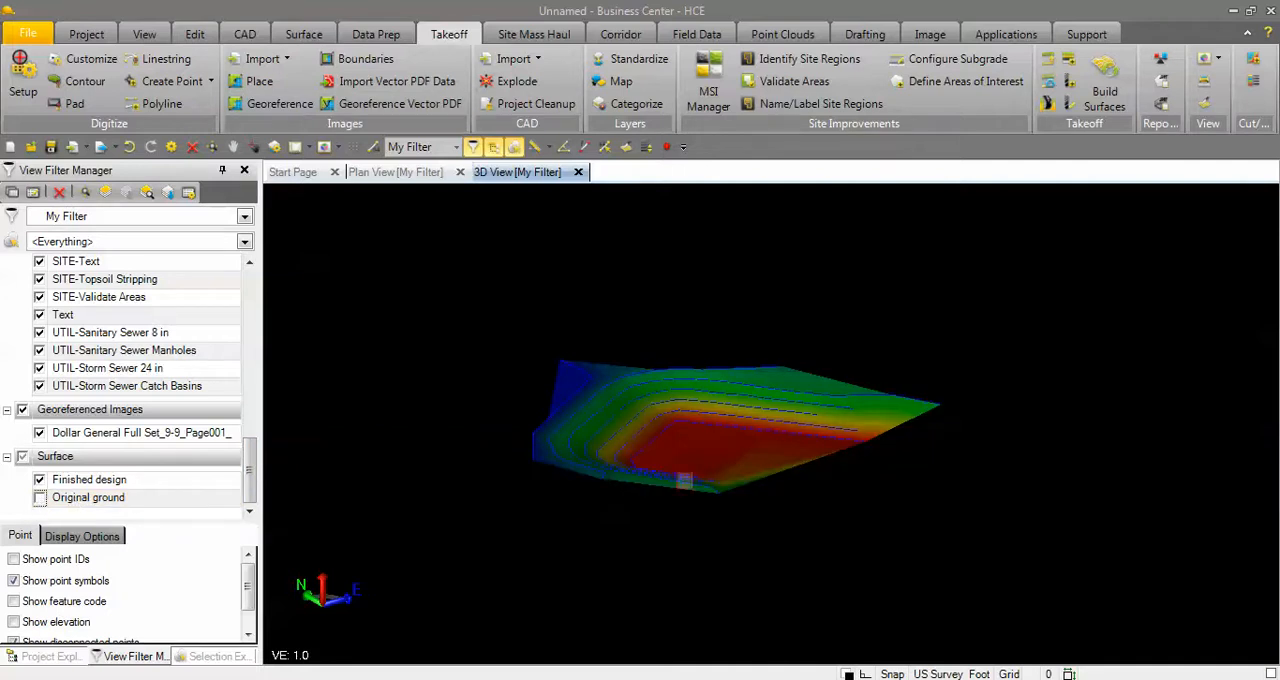
{"action": "scroll", "coordinate": [746, 418], "scroll_direction": "up", "scroll_amount": 4}
{"action": "left_click_drag", "start_coordinate": [718, 442], "coordinate": [648, 428]}
{"action": "key", "text": "Page_Up"}
{"action": "key", "text": "Page_Up"}
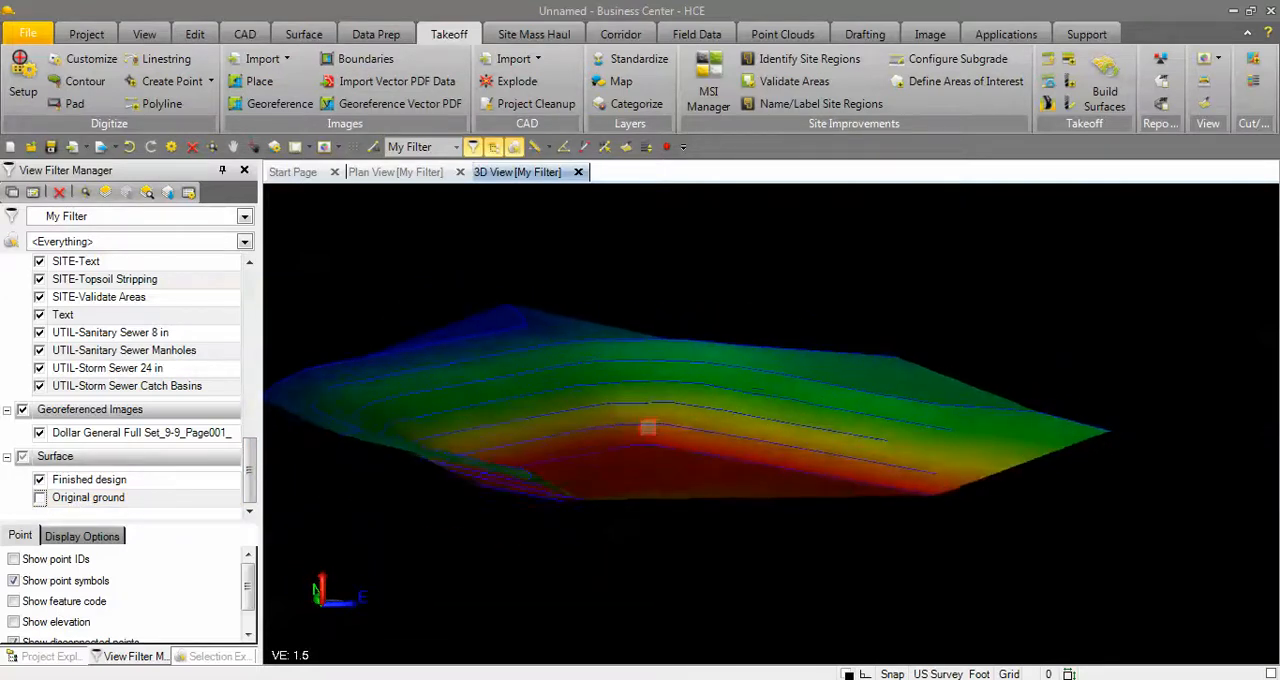
{"action": "right_click_drag", "start_coordinate": [648, 428], "coordinate": [723, 446]}
{"action": "scroll", "coordinate": [723, 446], "scroll_direction": "down", "scroll_amount": 1}
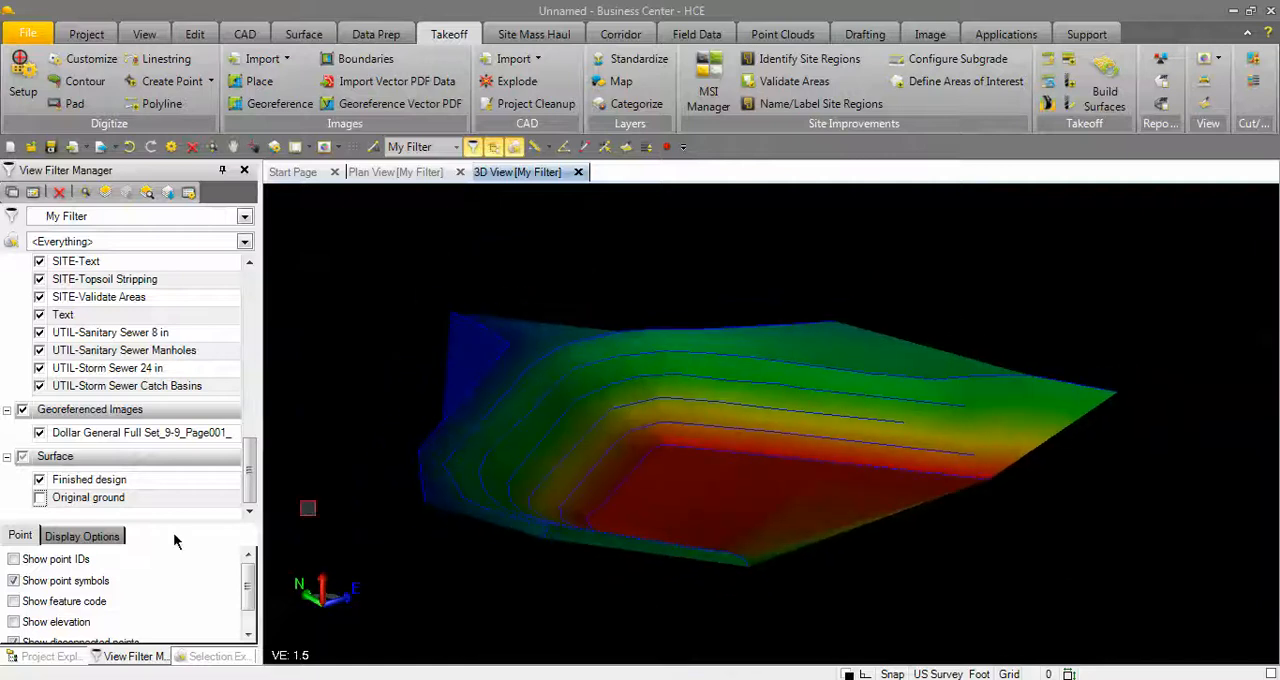
Show the Original ground surface again and compare it with the Finished design in 3D.
{"action": "left_click", "coordinate": [39, 498]}
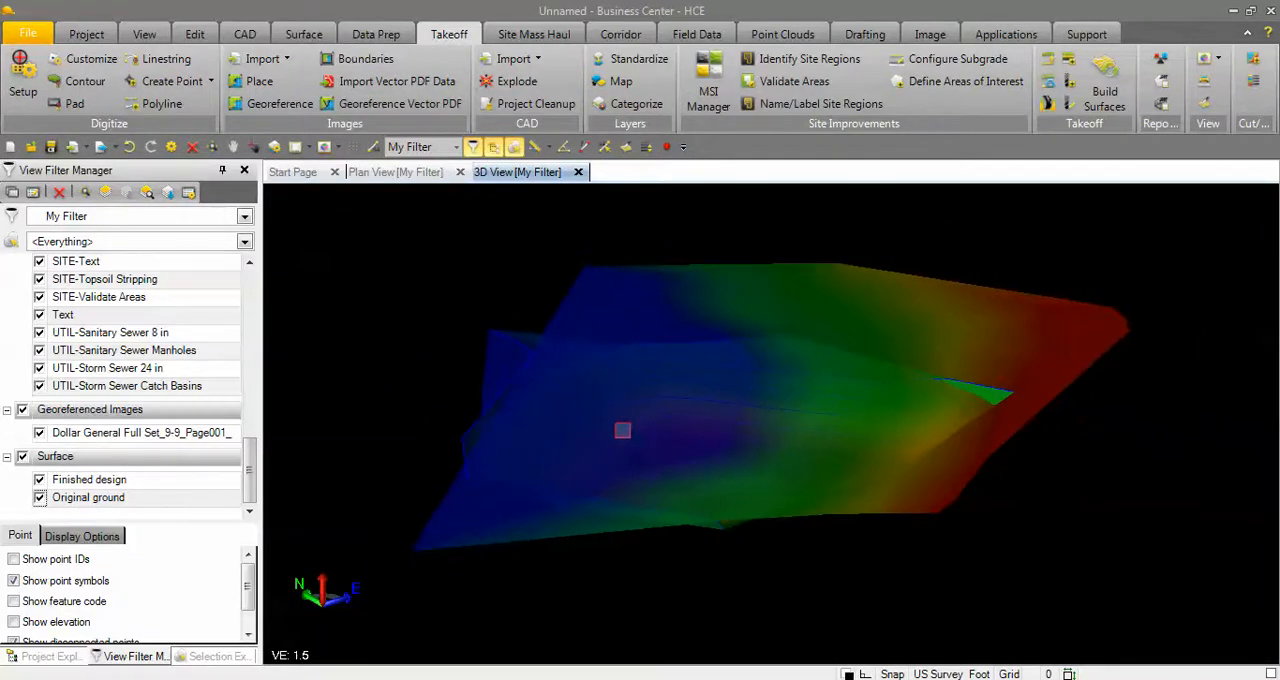
{"action": "right_click_drag", "start_coordinate": [623, 430], "coordinate": [563, 430]}
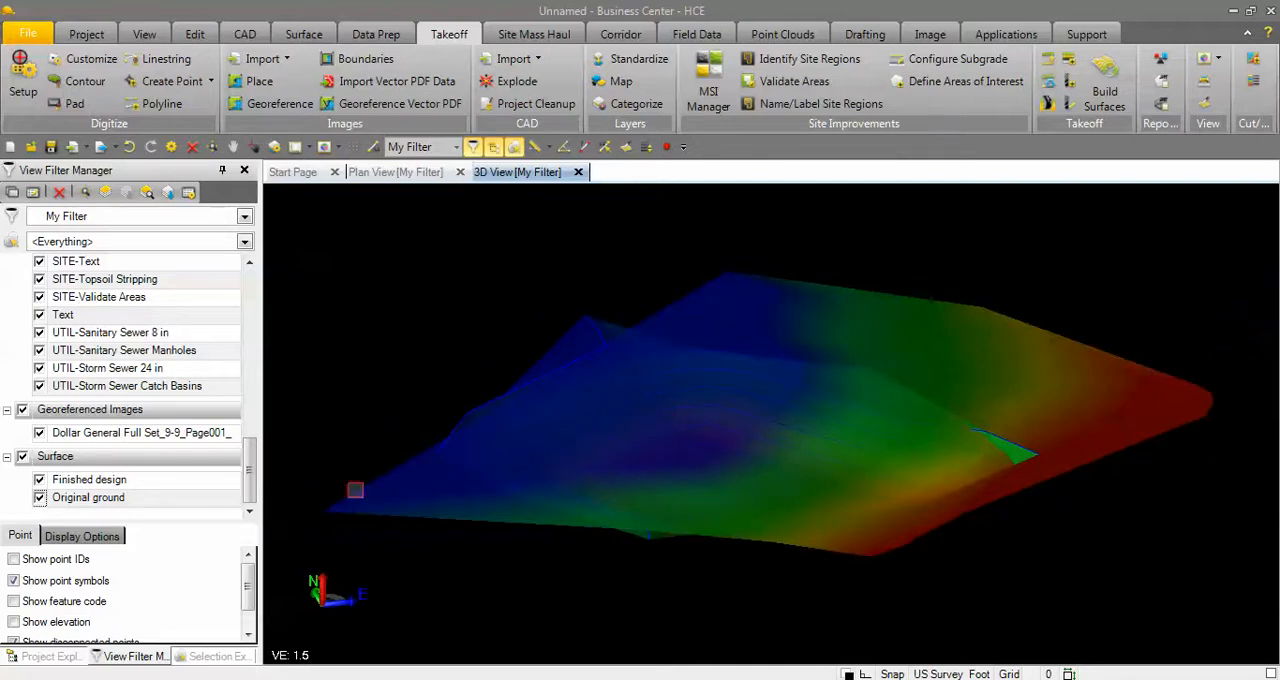
{"action": "scroll", "coordinate": [700, 467], "scroll_direction": "down", "scroll_amount": 1}
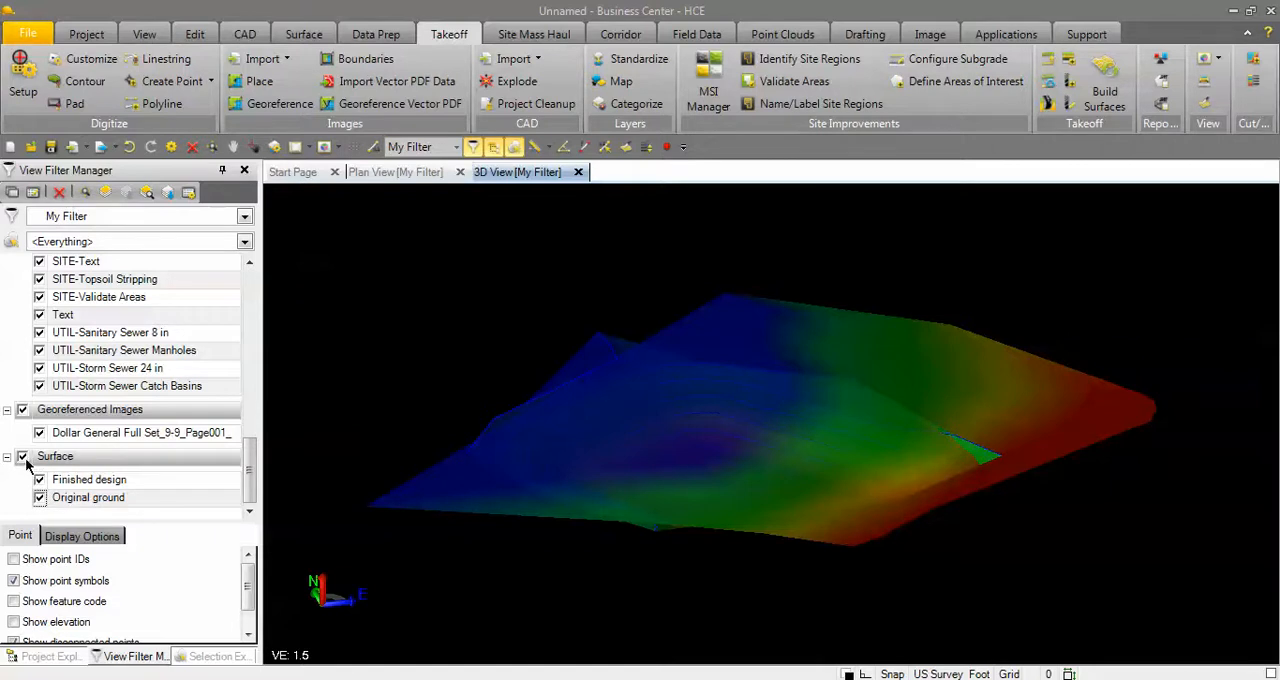
In the plan view, set up a digitized pad named BLDG 1 on layer DES-Building Pads at elevation 536.50.
{"action": "left_click", "coordinate": [392, 172]}
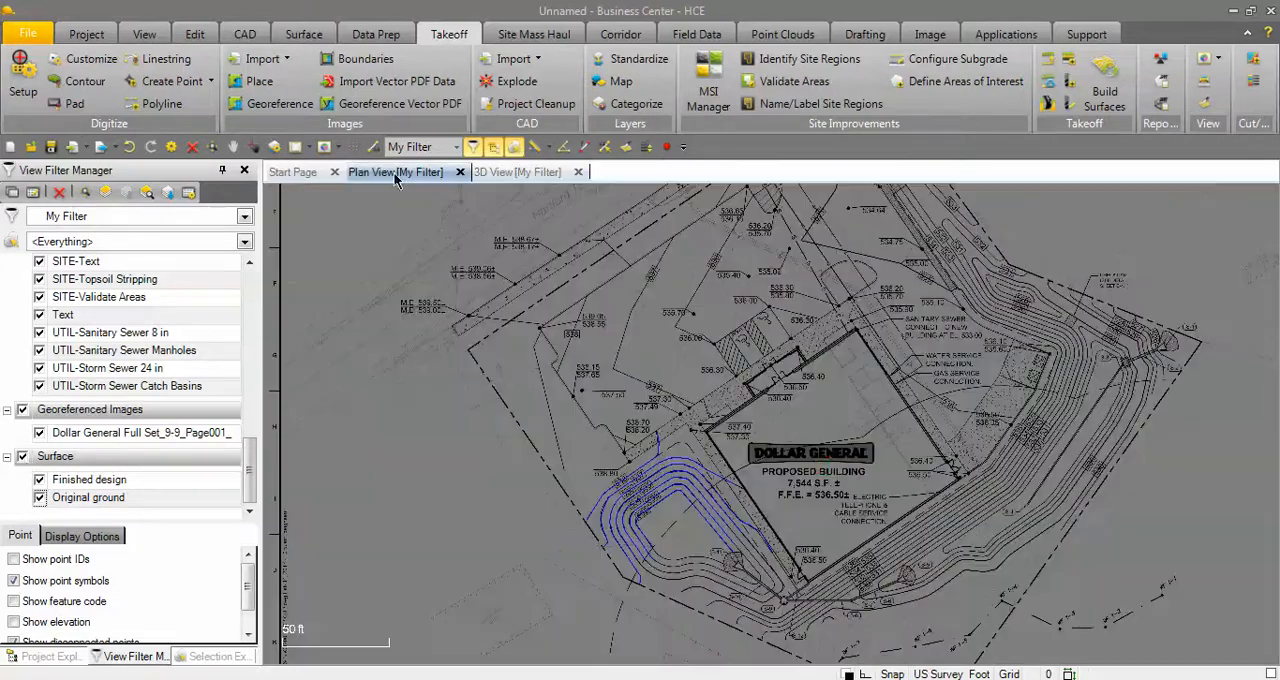
{"action": "scroll", "coordinate": [820, 468], "scroll_direction": "up", "scroll_amount": 4}
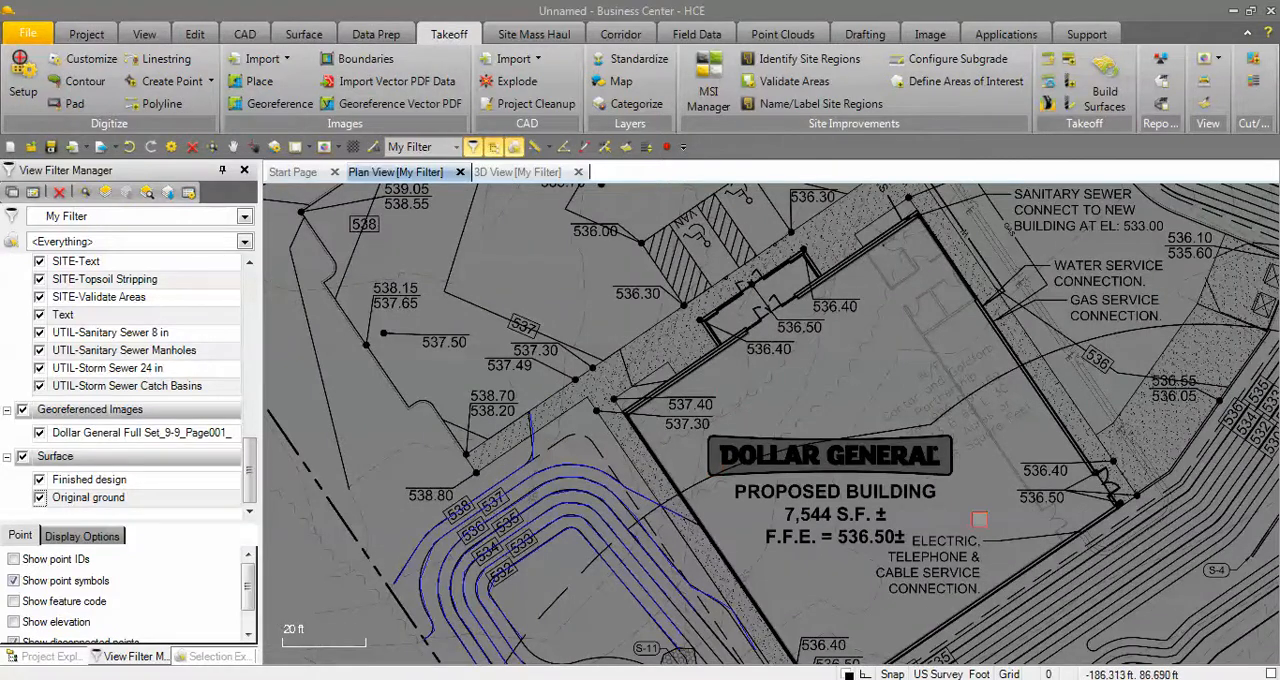
{"action": "middle_click_drag", "start_coordinate": [980, 519], "coordinate": [862, 453]}
{"action": "scroll", "coordinate": [765, 386], "scroll_direction": "down", "scroll_amount": 2}
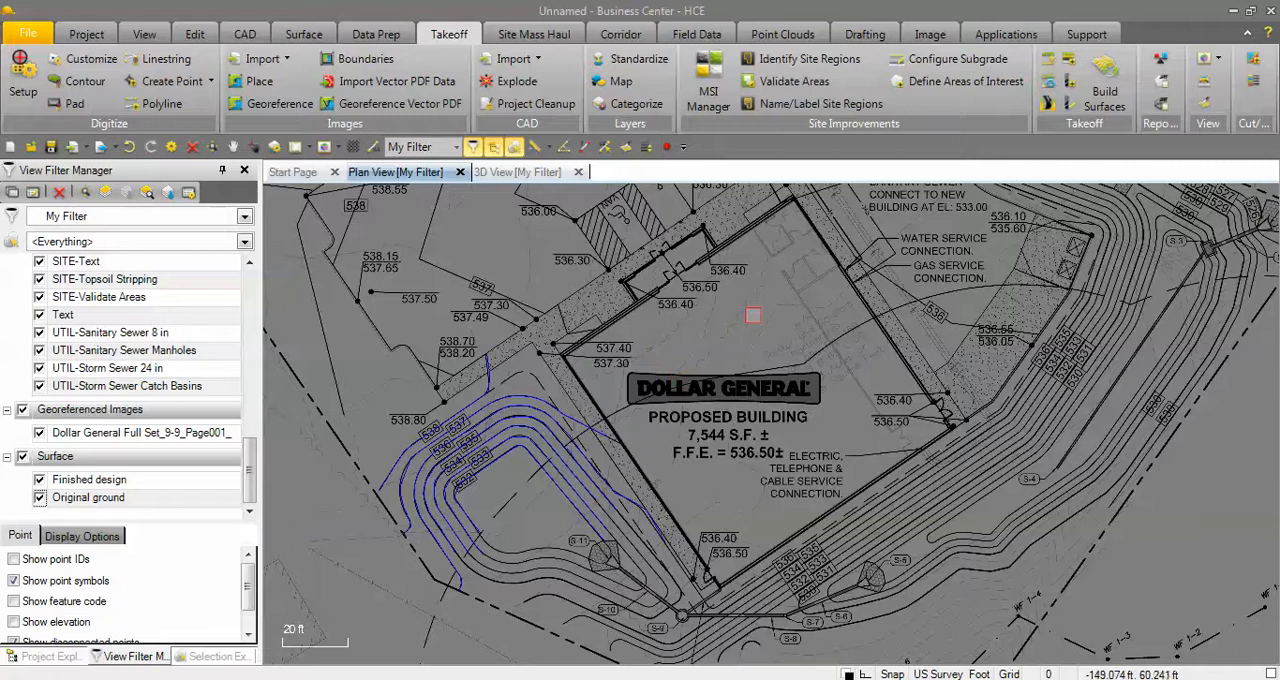
{"action": "left_click", "coordinate": [68, 106]}
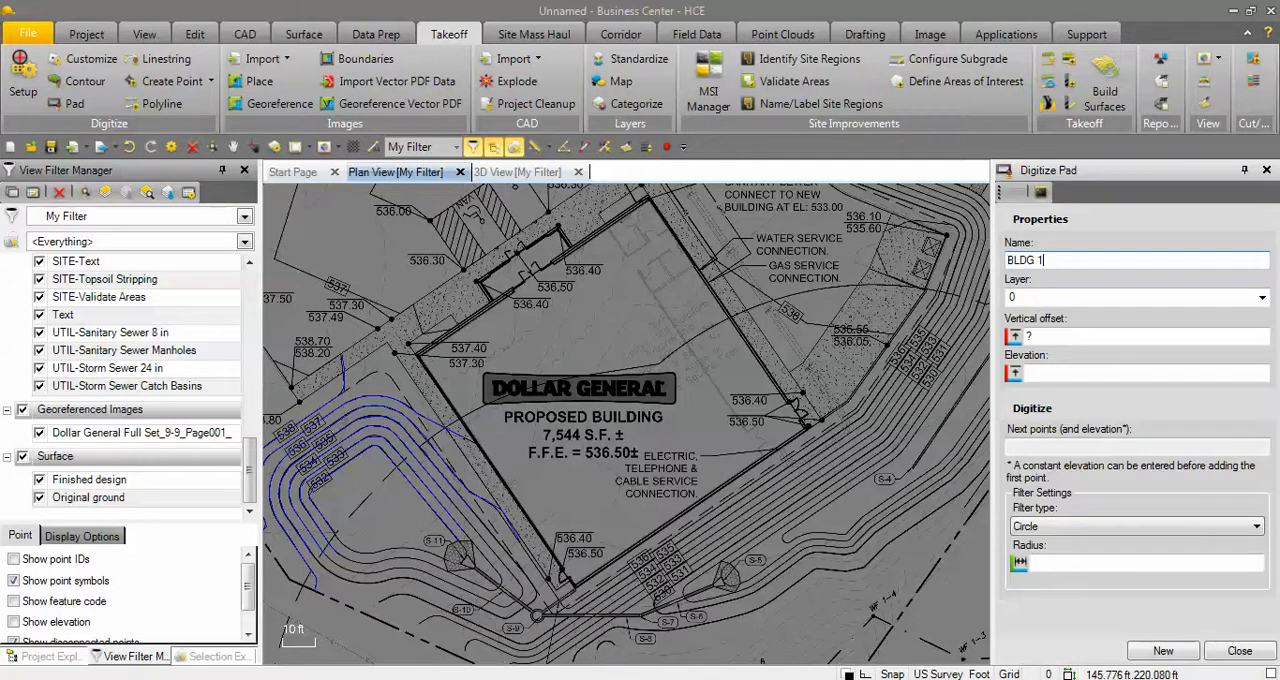
{"action": "left_click", "coordinate": [1262, 298]}
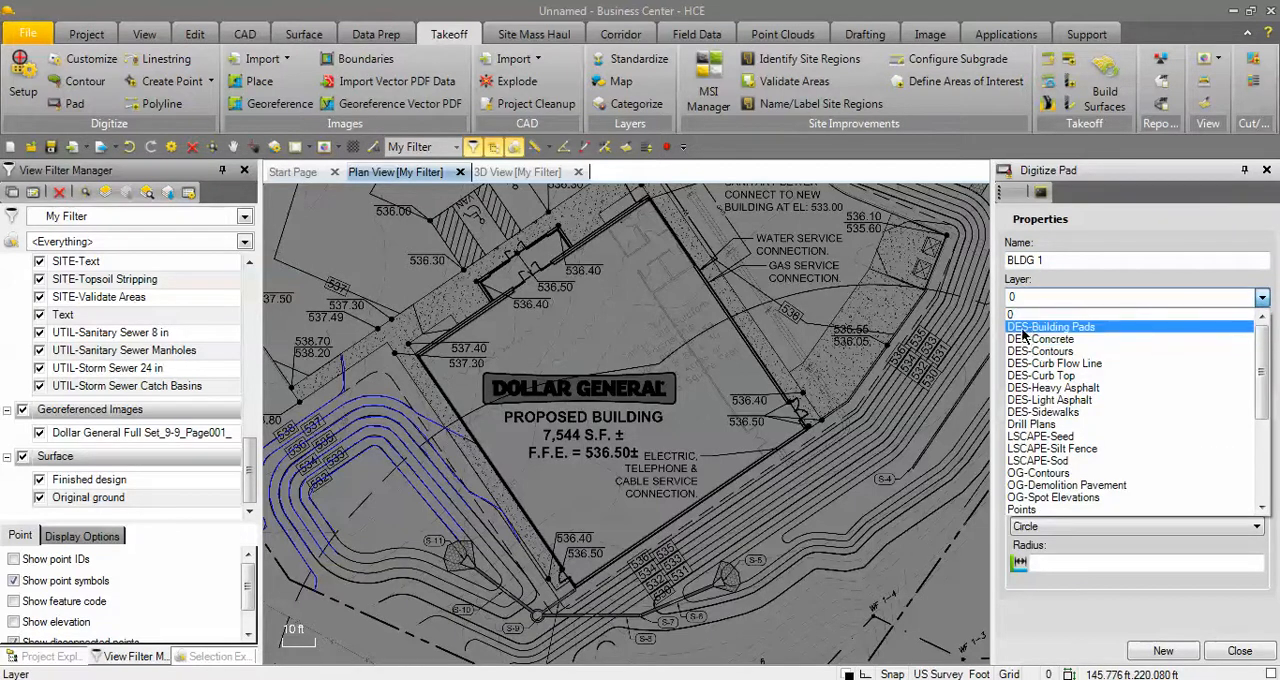
{"action": "left_click", "coordinate": [1087, 329]}
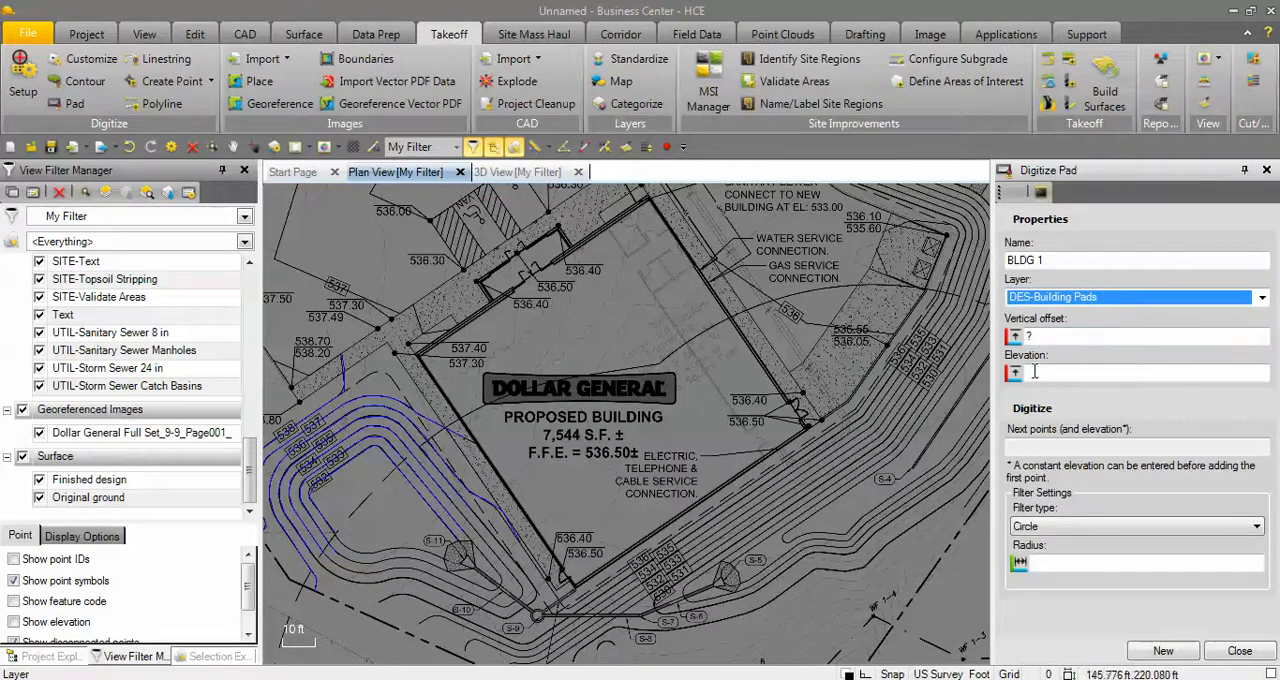
{"action": "scroll", "coordinate": [594, 450], "scroll_direction": "up", "scroll_amount": 2}
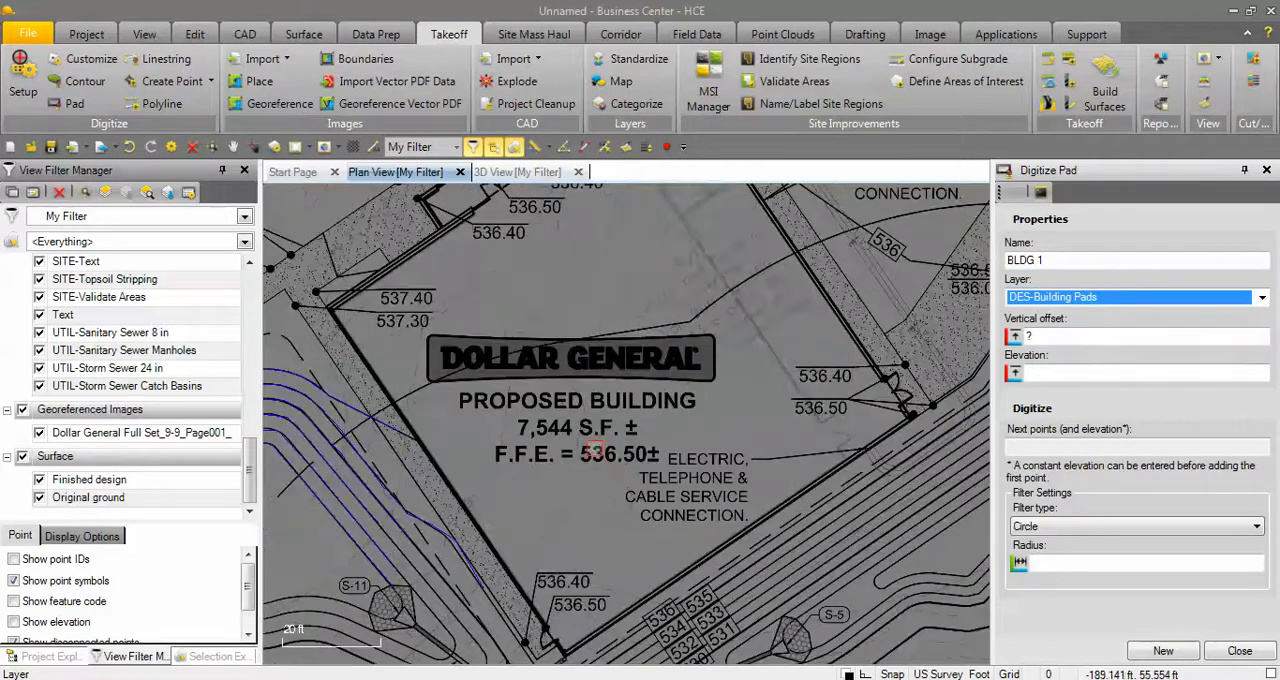
{"action": "left_click", "coordinate": [1047, 371]}
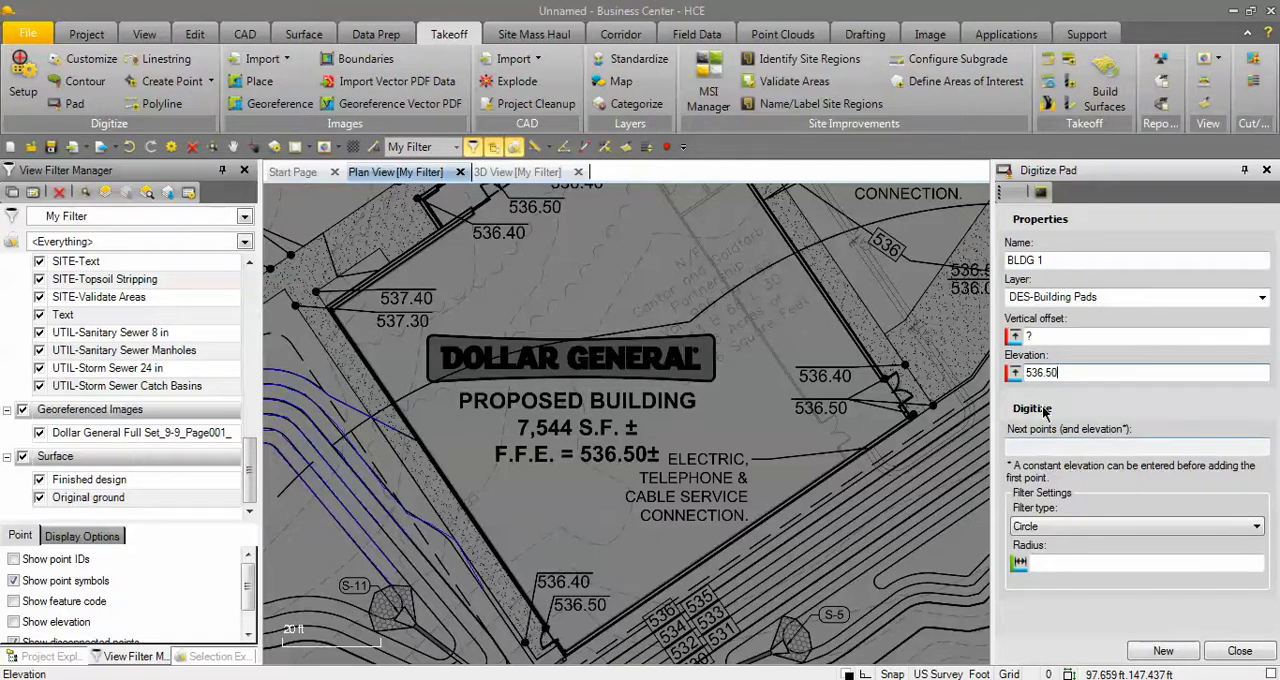
{"action": "left_click", "coordinate": [1038, 441]}
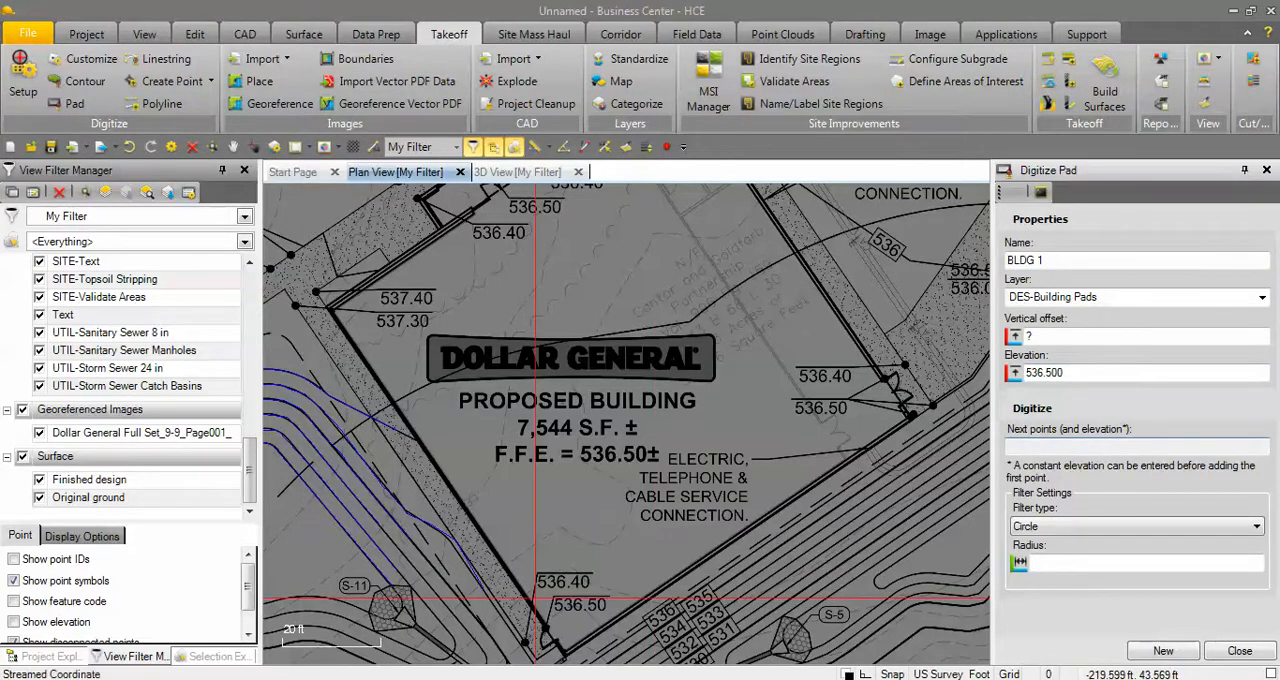
Start the pad outline at the proposed building's south corner and run it along the southwest wall to the west corner.
{"action": "scroll", "coordinate": [686, 545], "scroll_direction": "down", "scroll_amount": 2}
{"action": "scroll", "coordinate": [686, 545], "scroll_direction": "up", "scroll_amount": 1}
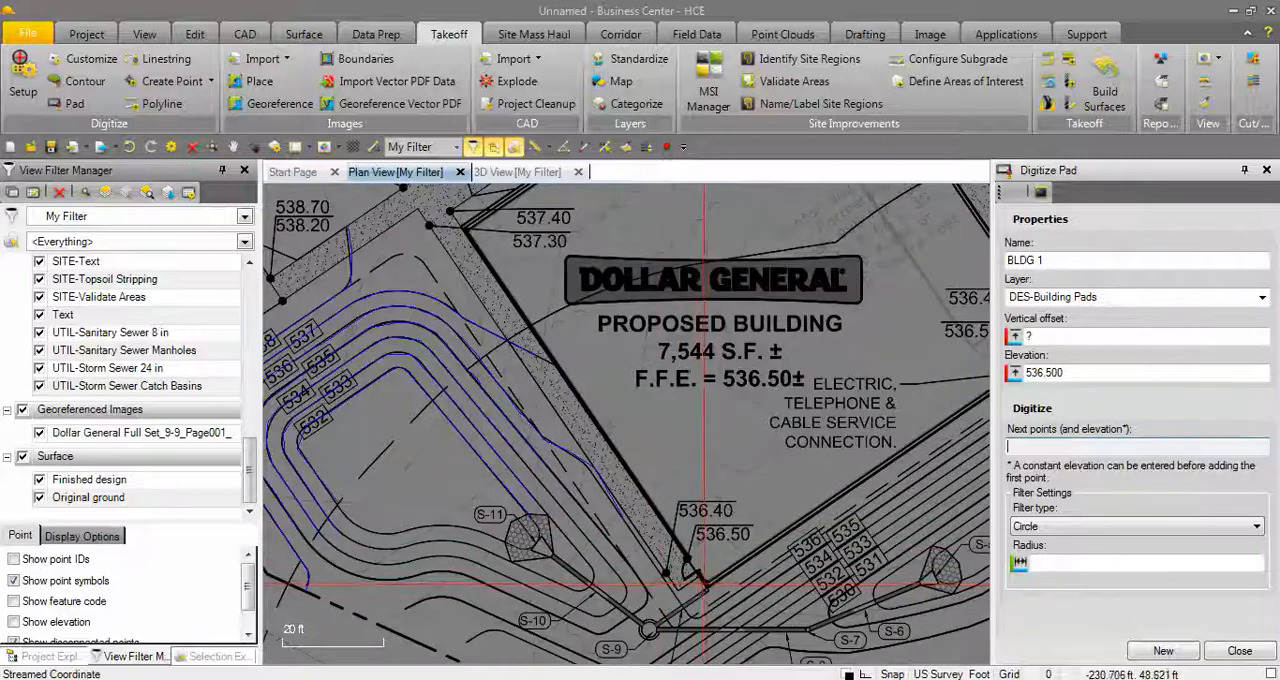
{"action": "scroll", "coordinate": [708, 582], "scroll_direction": "up", "scroll_amount": 2}
{"action": "scroll", "coordinate": [708, 582], "scroll_direction": "up", "scroll_amount": 4}
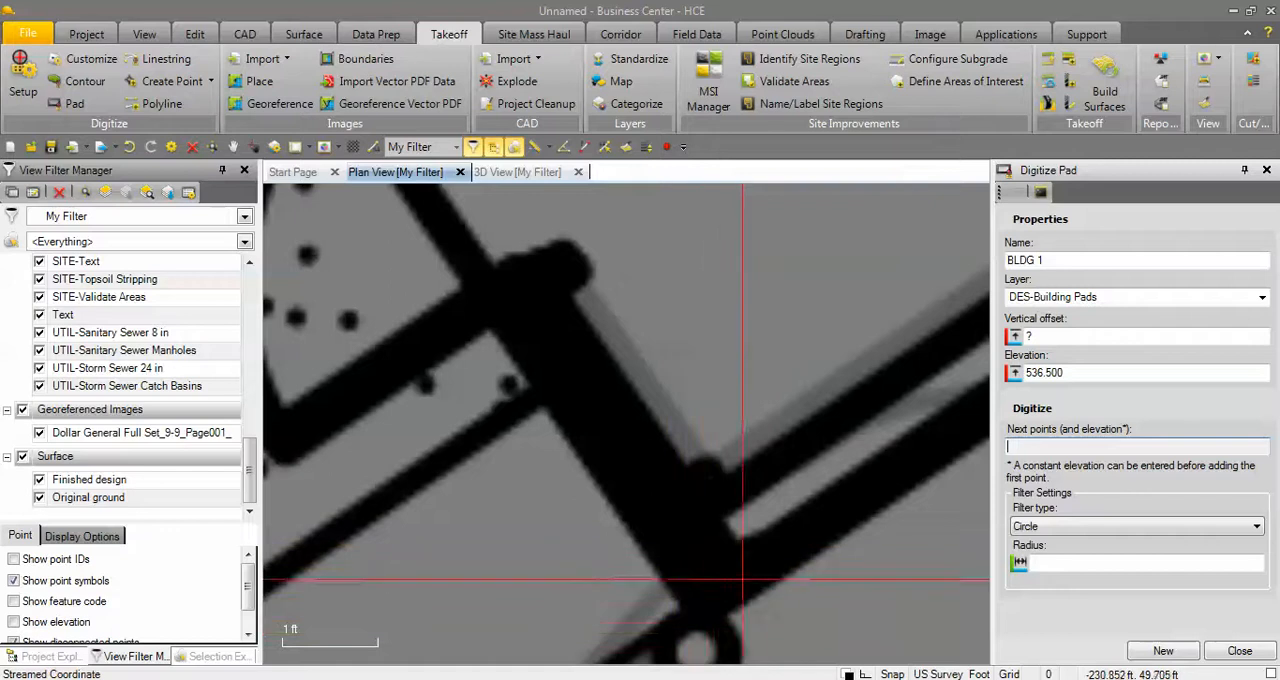
{"action": "left_click", "coordinate": [720, 580]}
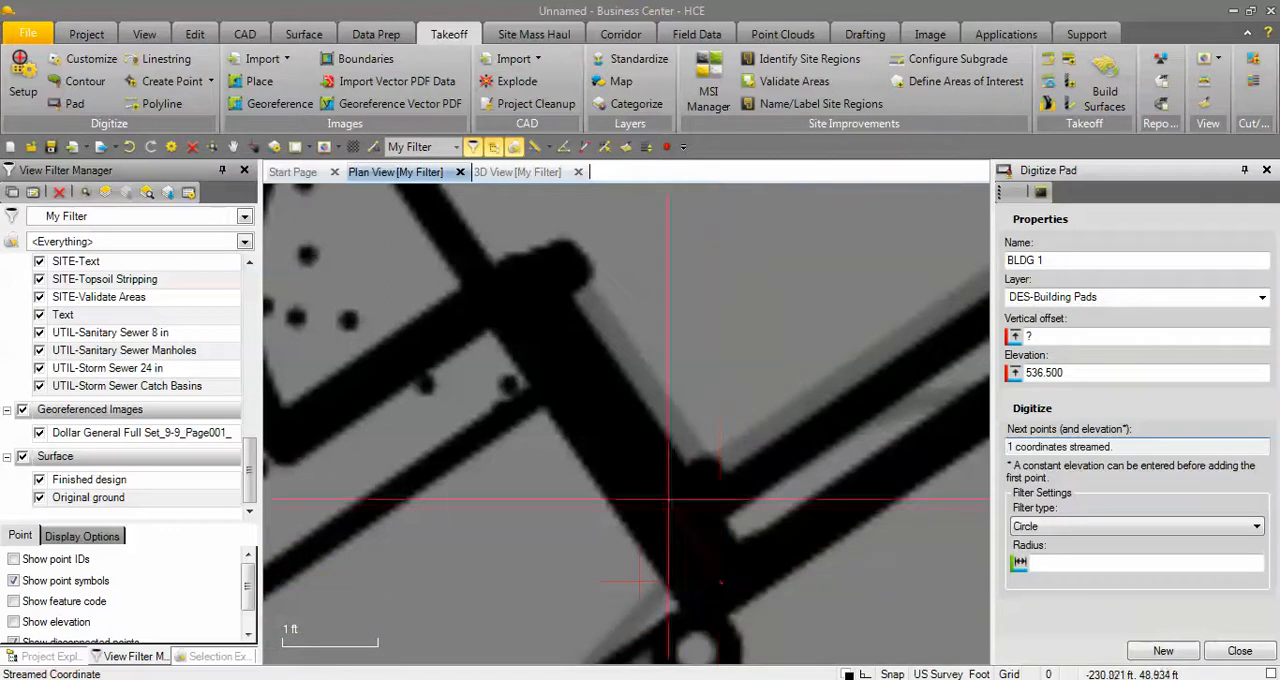
{"action": "scroll", "coordinate": [637, 428], "scroll_direction": "down", "scroll_amount": 3}
{"action": "scroll", "coordinate": [629, 420], "scroll_direction": "down", "scroll_amount": 2}
{"action": "middle_click_drag", "start_coordinate": [543, 359], "coordinate": [825, 660]}
{"action": "scroll", "coordinate": [497, 322], "scroll_direction": "down", "scroll_amount": 3}
{"action": "middle_click_drag", "start_coordinate": [611, 397], "coordinate": [619, 423]}
{"action": "scroll", "coordinate": [619, 423], "scroll_direction": "up", "scroll_amount": 4}
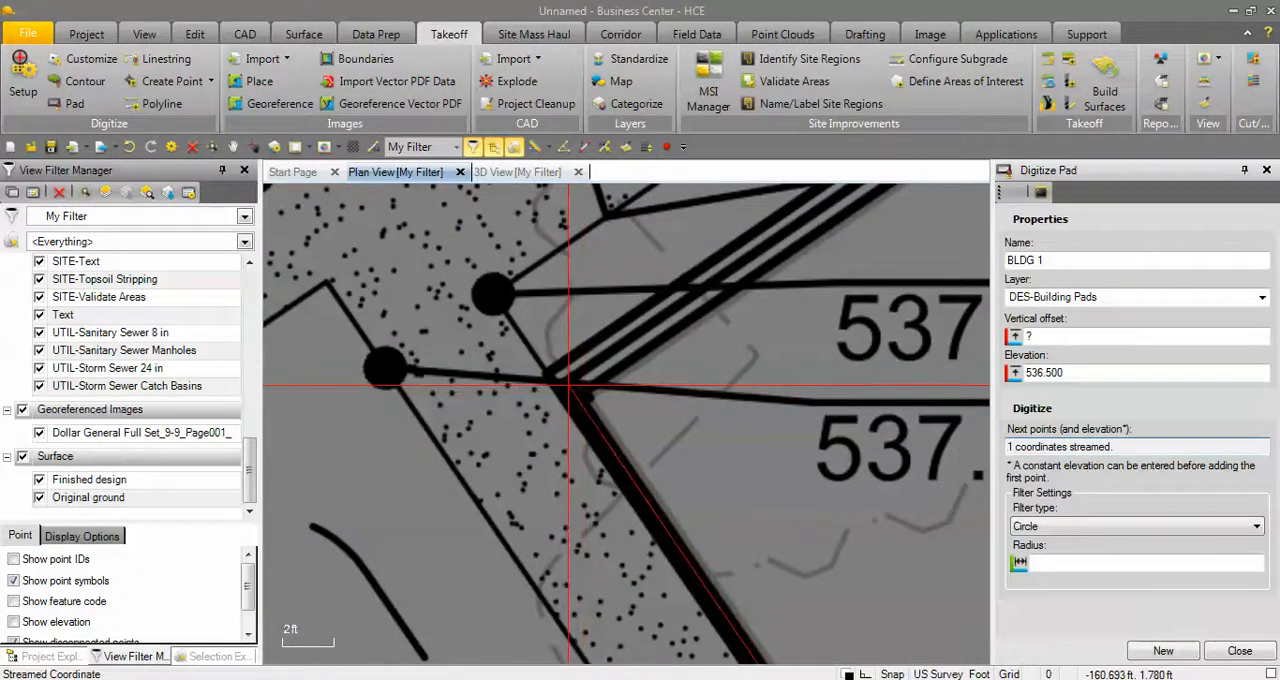
{"action": "left_click", "coordinate": [569, 385]}
Extend the BLDG 1 pad outline along the northwest wall to the proposed building's north corner.
{"action": "scroll", "coordinate": [773, 214], "scroll_direction": "down", "scroll_amount": 4}
{"action": "middle_click_drag", "start_coordinate": [824, 190], "coordinate": [353, 522]}
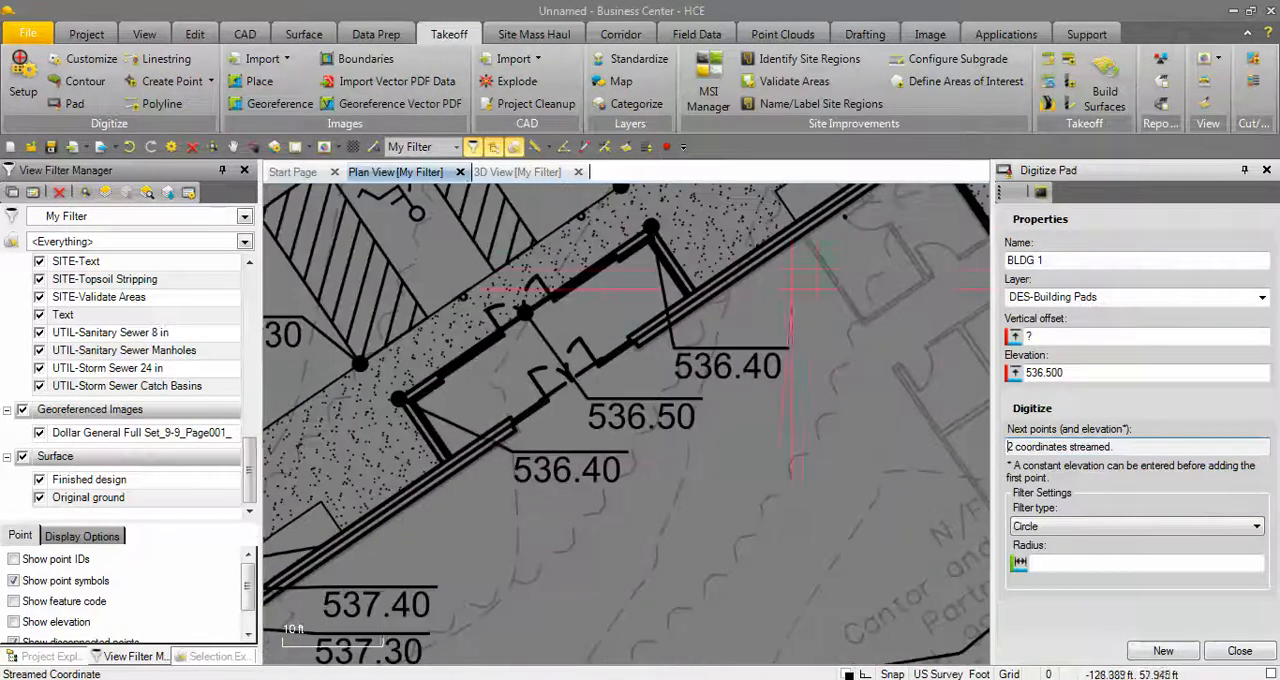
{"action": "middle_click_drag", "start_coordinate": [806, 270], "coordinate": [536, 442]}
{"action": "scroll", "coordinate": [656, 303], "scroll_direction": "up", "scroll_amount": 3}
{"action": "middle_click_drag", "start_coordinate": [656, 303], "coordinate": [574, 341]}
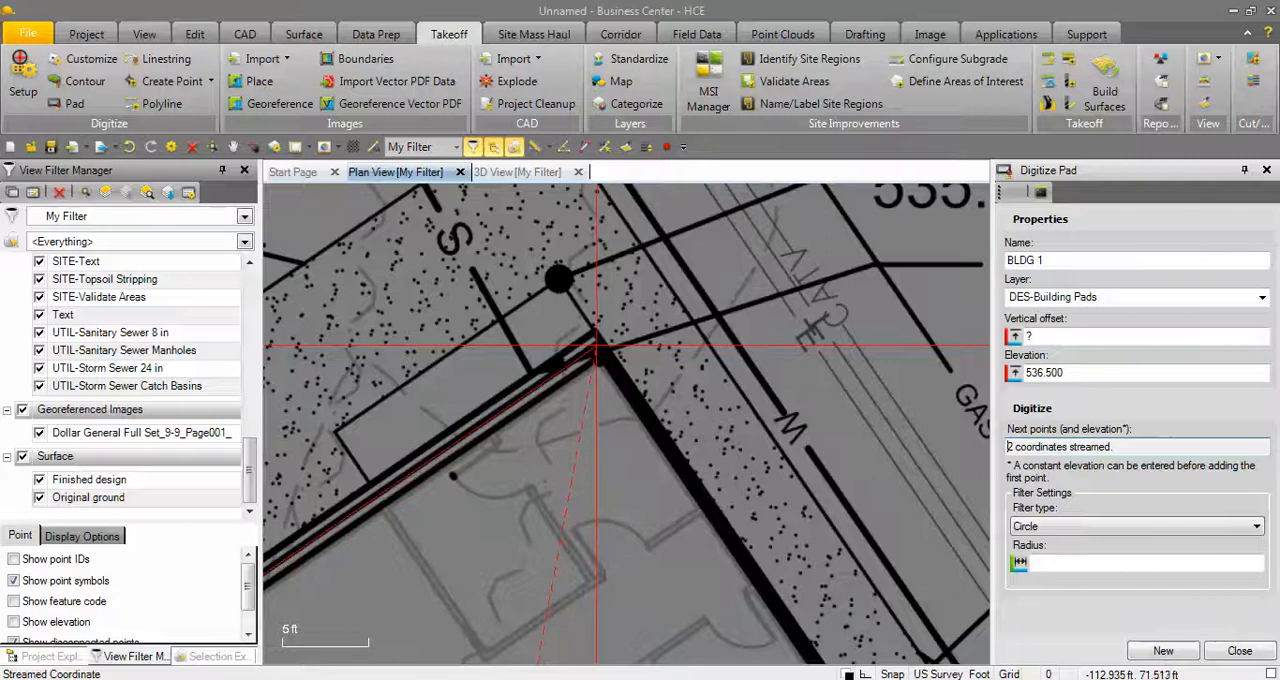
{"action": "left_click", "coordinate": [599, 349]}
Continue the pad outline along the northeast wall to the building's east corner and finish the closed BLDG 1 pad.
{"action": "scroll", "coordinate": [670, 420], "scroll_direction": "down", "scroll_amount": 4}
{"action": "middle_click_drag", "start_coordinate": [779, 541], "coordinate": [688, 331]}
{"action": "middle_click_drag", "start_coordinate": [800, 608], "coordinate": [692, 343]}
{"action": "scroll", "coordinate": [845, 488], "scroll_direction": "up", "scroll_amount": 6}
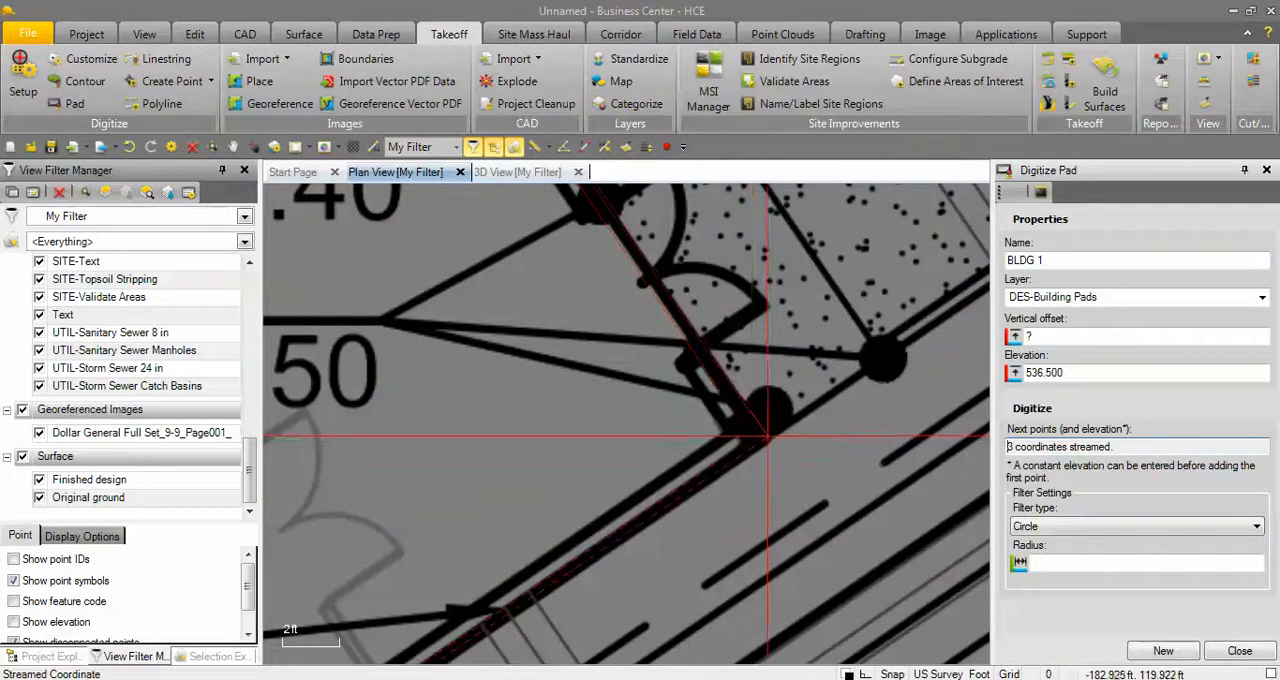
{"action": "scroll", "coordinate": [762, 438], "scroll_direction": "down", "scroll_amount": 10}
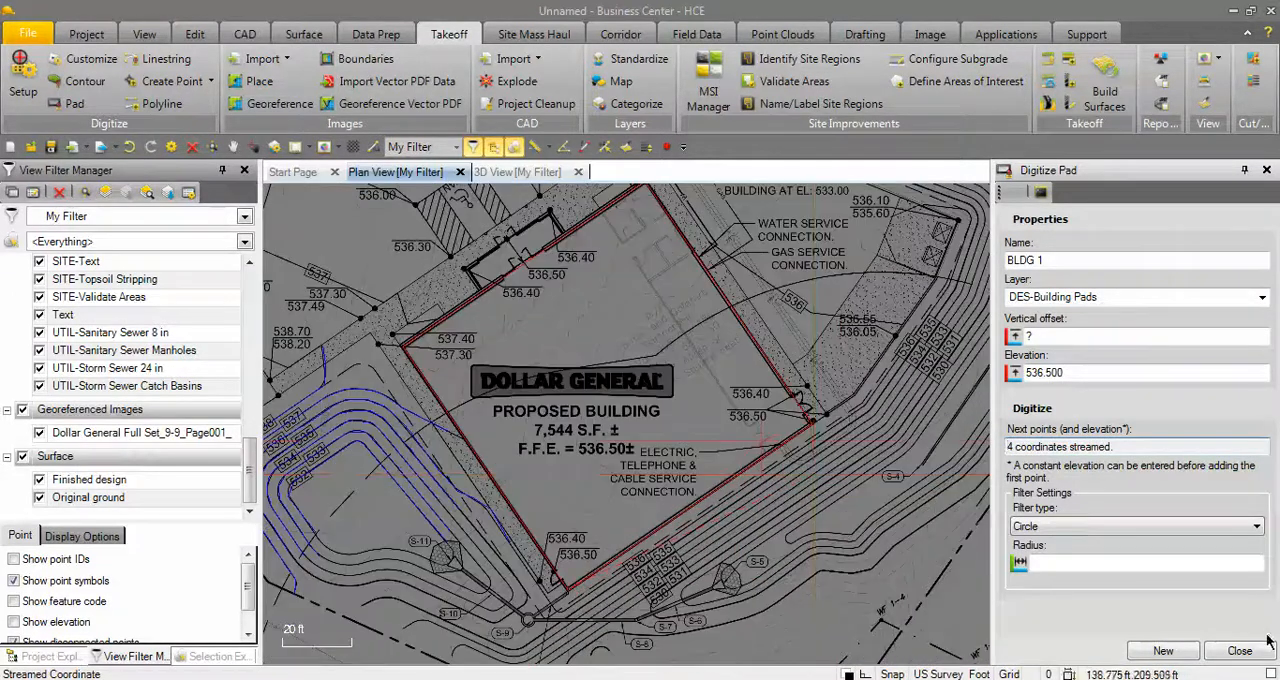
{"action": "middle_click_drag", "start_coordinate": [577, 306], "coordinate": [628, 375]}
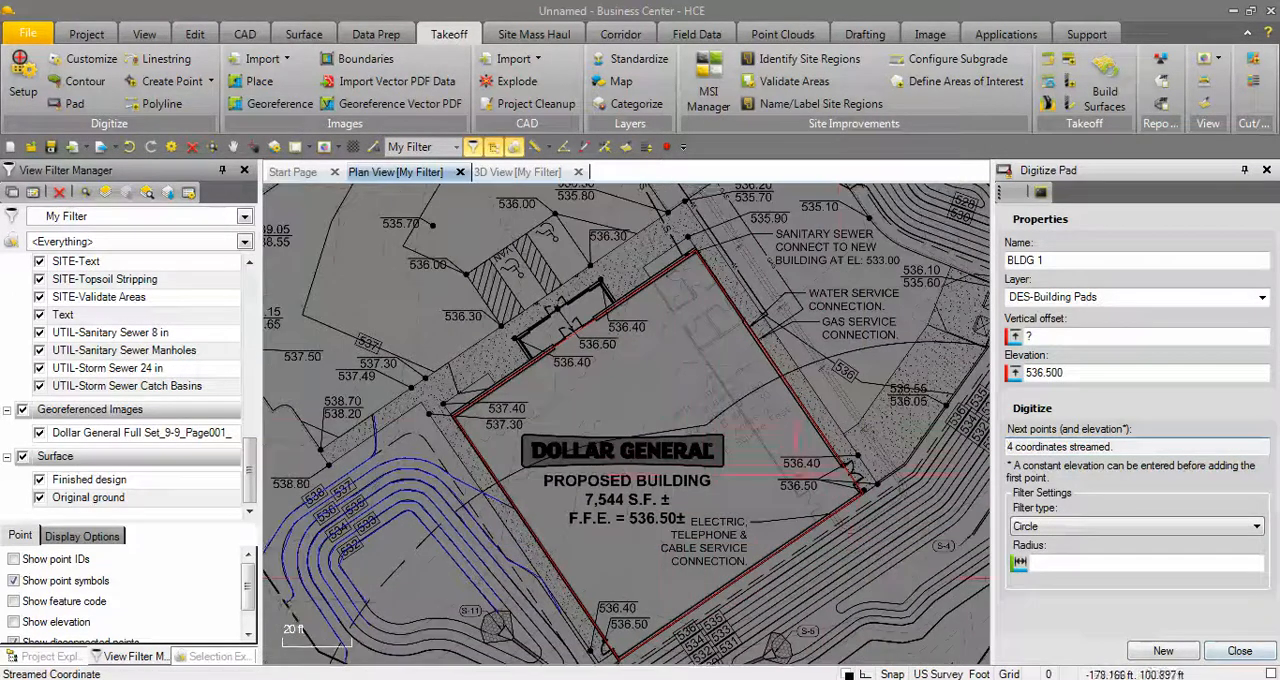
{"action": "scroll", "coordinate": [652, 403], "scroll_direction": "up", "scroll_amount": 2}
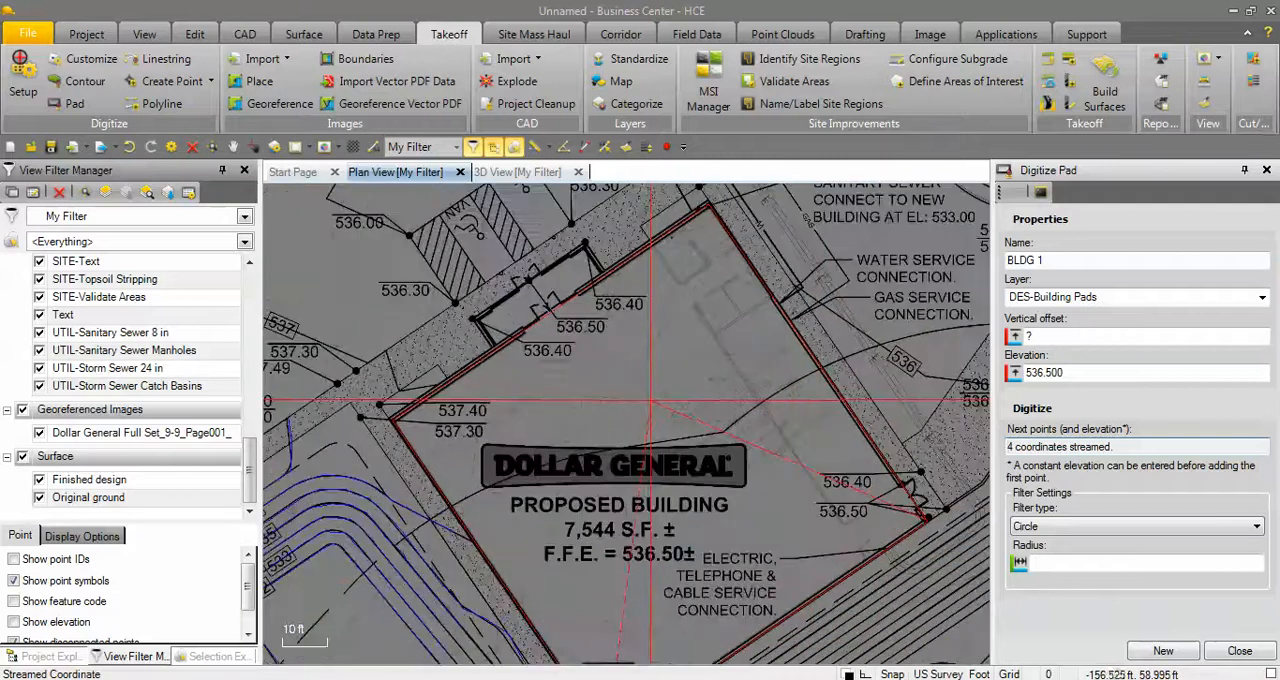
{"action": "scroll", "coordinate": [648, 399], "scroll_direction": "down", "scroll_amount": 3}
{"action": "left_click", "coordinate": [1240, 651]}
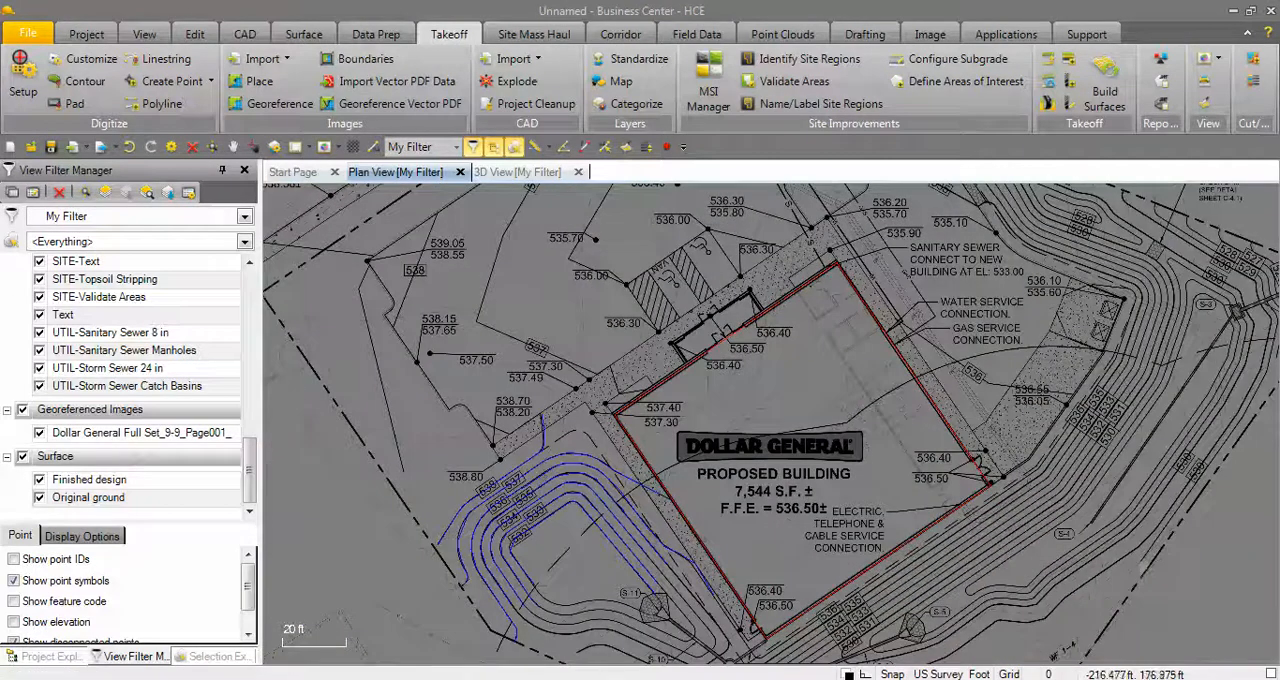
In the 3D view, rebuild the takeoff surfaces with the new building pad and accept the surface extents warning.
{"action": "left_click", "coordinate": [517, 172]}
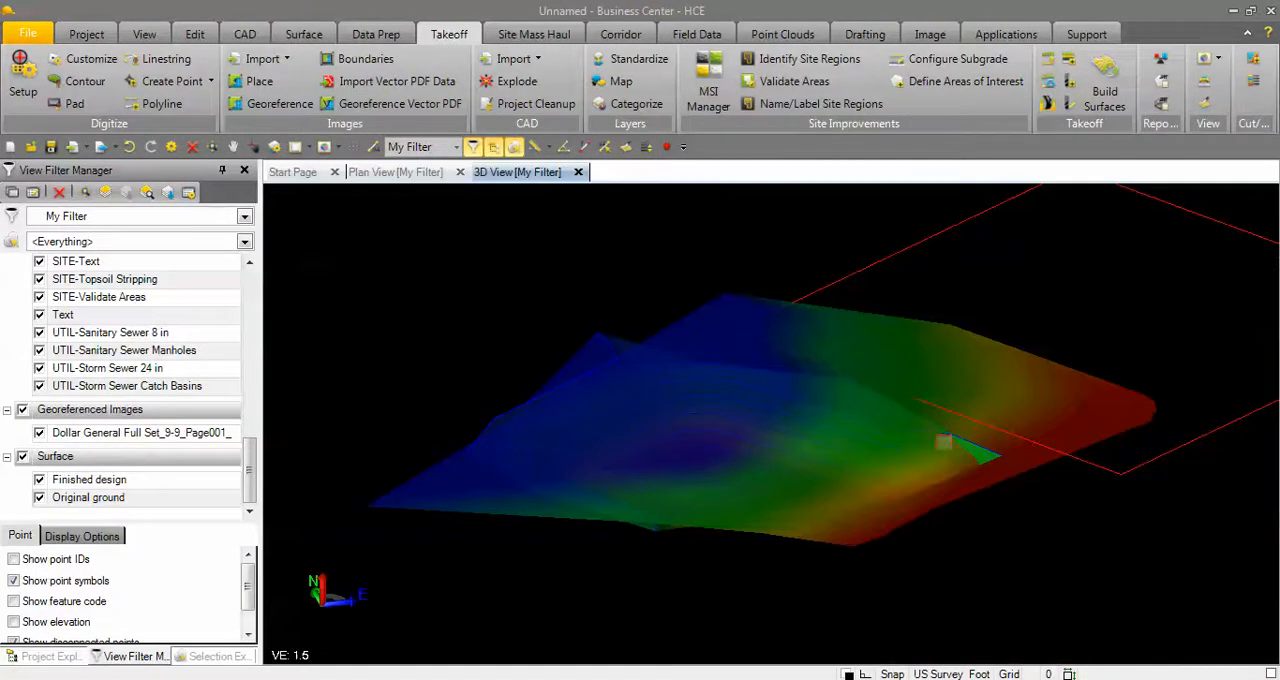
{"action": "scroll", "coordinate": [945, 443], "scroll_direction": "down", "scroll_amount": 2}
{"action": "mouse_move", "coordinate": [1014, 480]}
{"action": "middle_mouse_down"}
{"action": "mouse_move", "coordinate": [938, 466]}
{"action": "mouse_move", "coordinate": [946, 453]}
{"action": "mouse_move", "coordinate": [997, 489]}
{"action": "mouse_move", "coordinate": [841, 473]}
{"action": "mouse_move", "coordinate": [772, 496]}
{"action": "middle_mouse_up"}
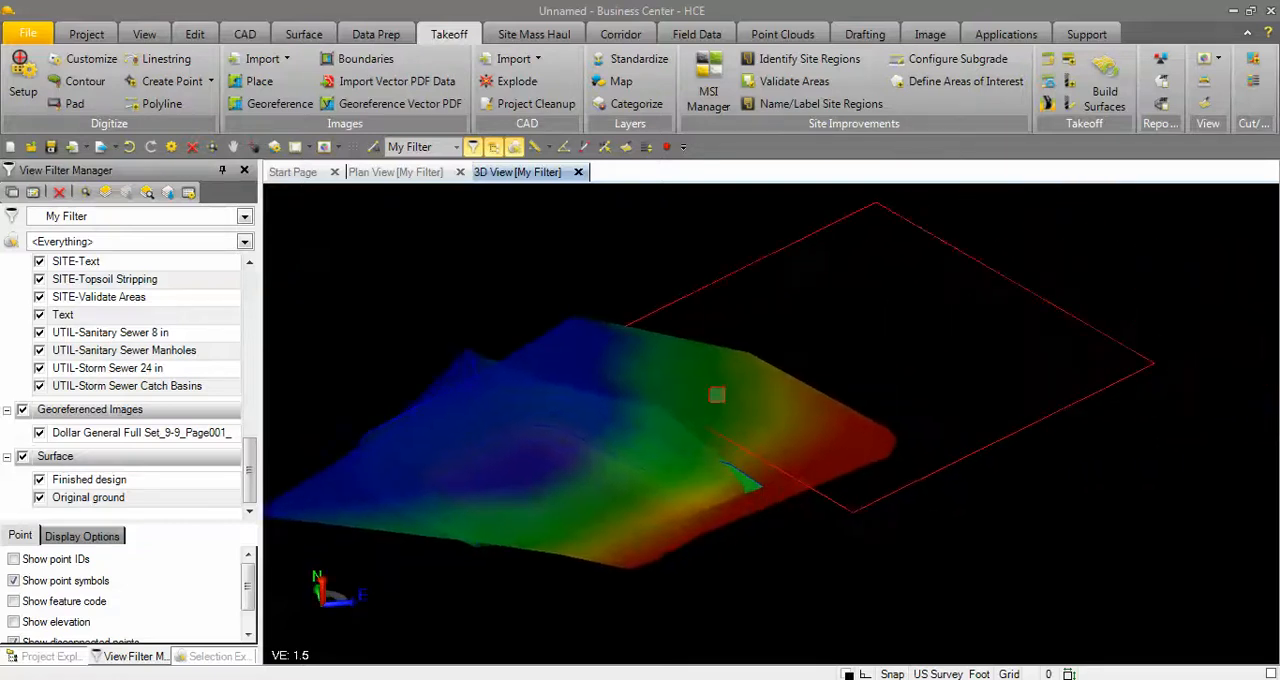
{"action": "left_click", "coordinate": [1105, 88]}
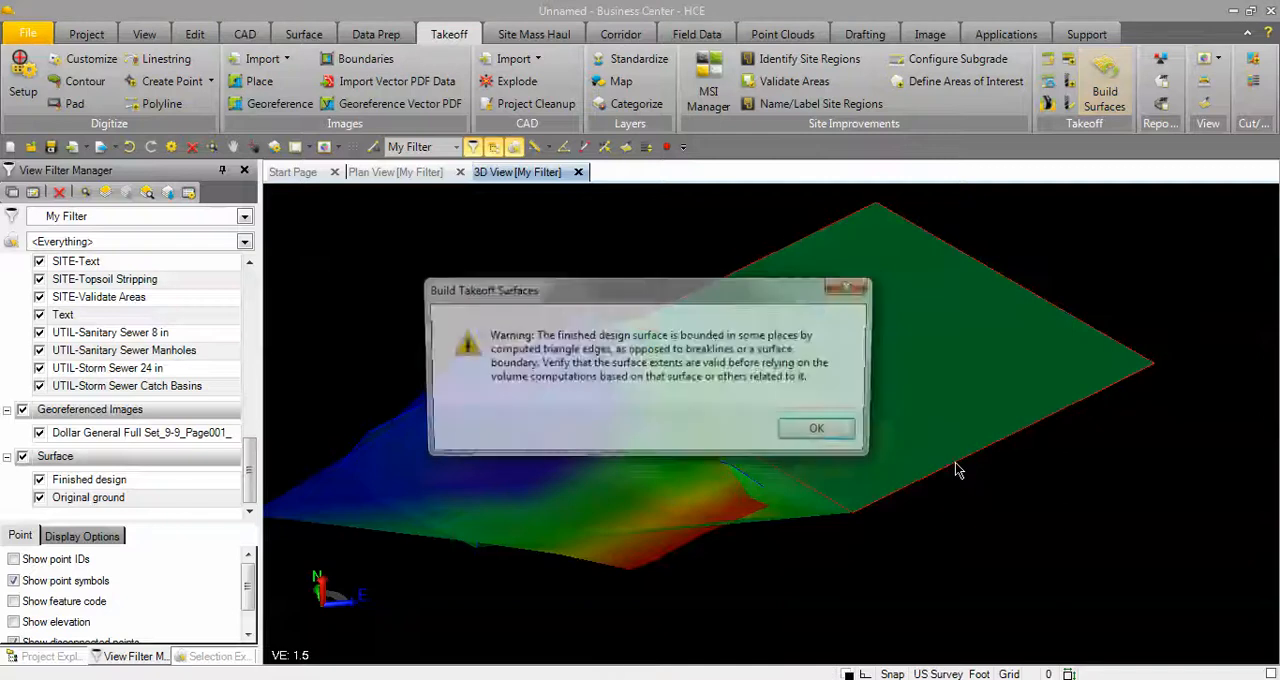
{"action": "left_click", "coordinate": [815, 432]}
{"action": "mouse_move", "coordinate": [841, 415]}
{"action": "middle_mouse_down"}
{"action": "mouse_move", "coordinate": [776, 396]}
{"action": "mouse_move", "coordinate": [751, 420]}
{"action": "mouse_move", "coordinate": [786, 410]}
{"action": "middle_mouse_up"}
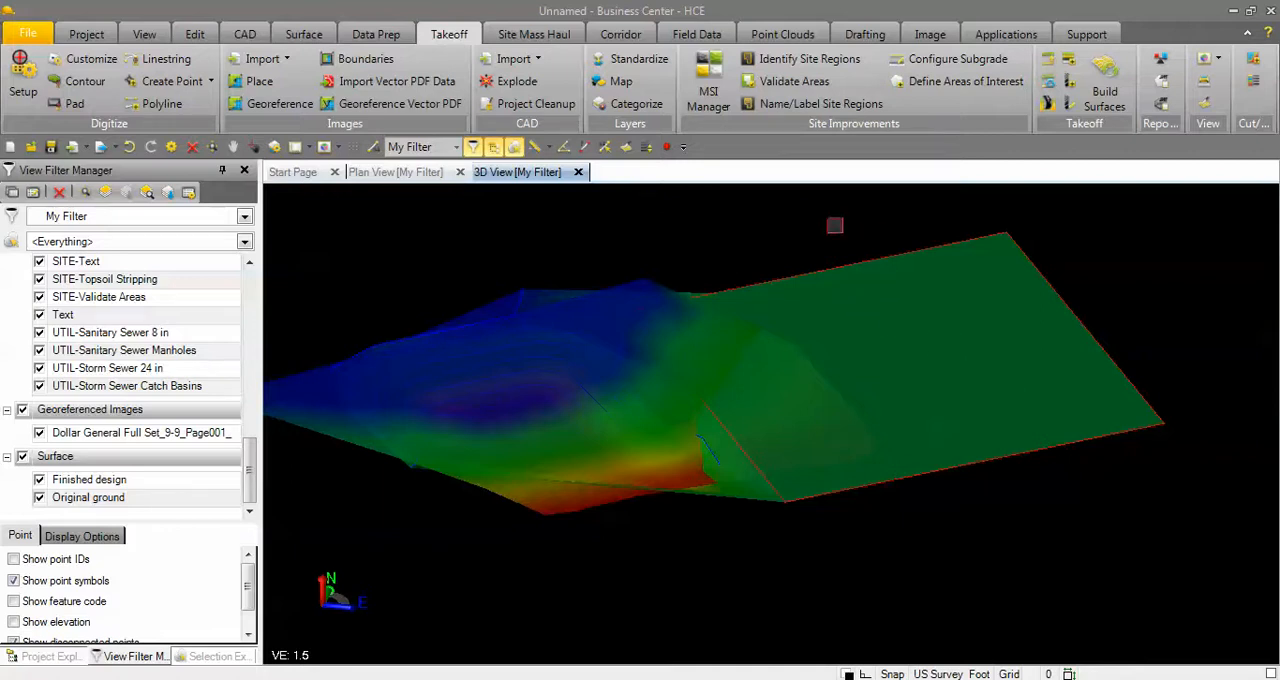
Review which layers belong to the Original and Design takeoff categories, and view the combined surfaces in 3D.
{"action": "left_click", "coordinate": [626, 103]}
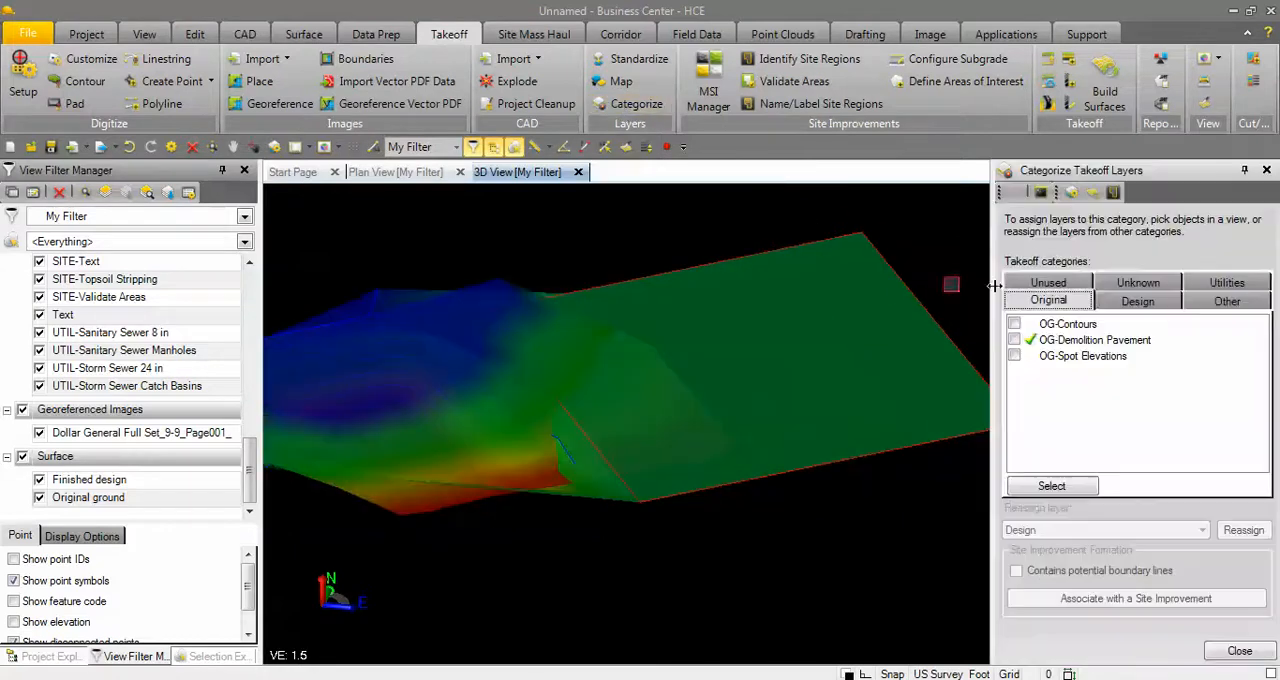
{"action": "left_click", "coordinate": [1139, 302]}
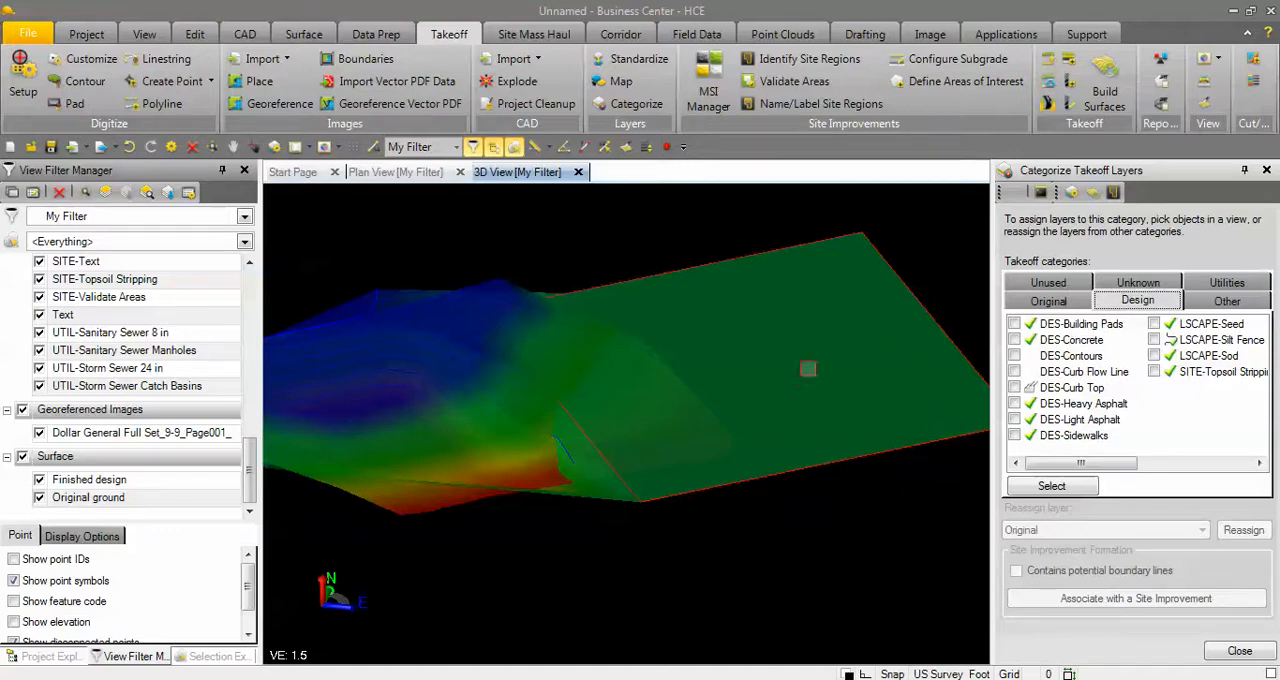
{"action": "left_click", "coordinate": [1112, 92]}
{"action": "left_click", "coordinate": [1240, 651]}
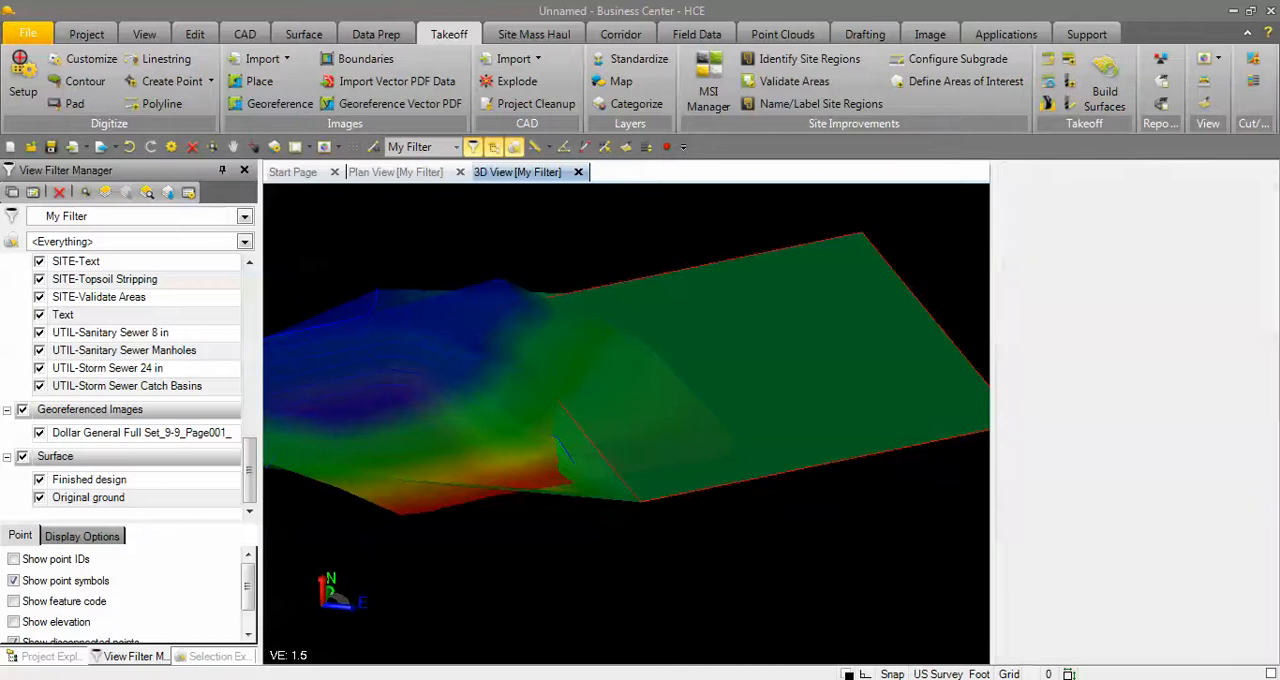
{"action": "middle_click_drag", "start_coordinate": [875, 529], "coordinate": [708, 500]}
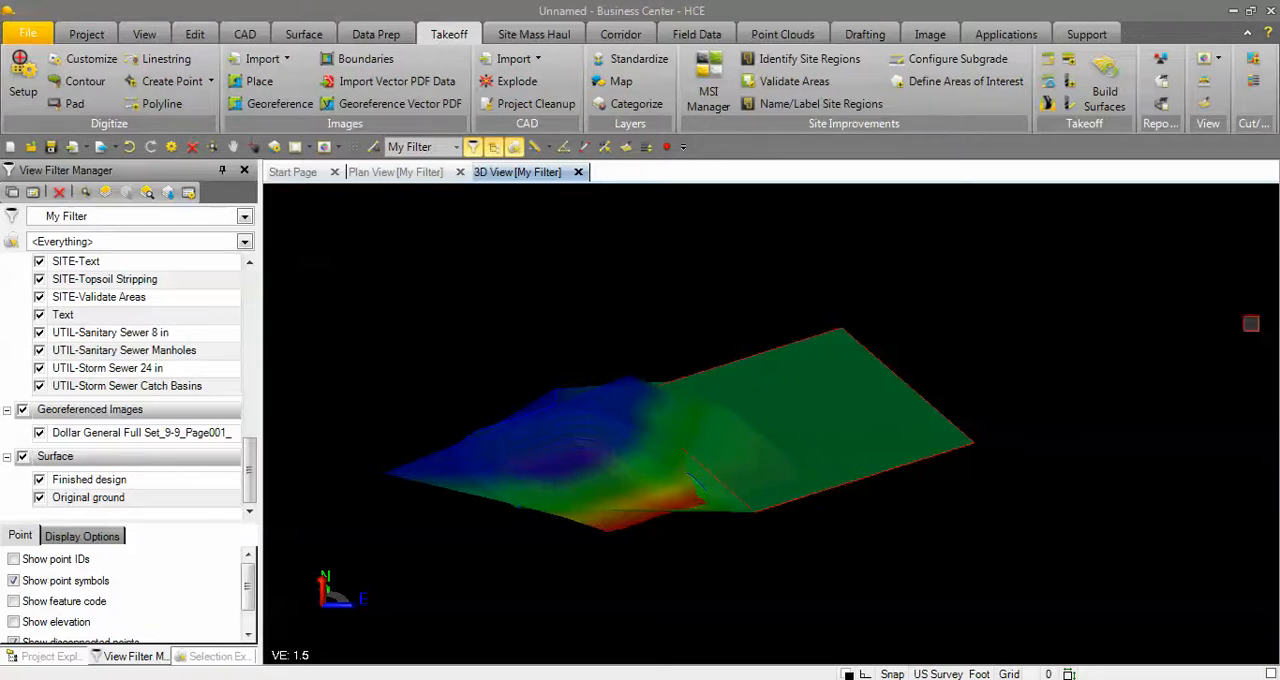
Produce a Takeoff Report containing only the mass earthwork analysis, without existing improvement demolition or site improvement quantities.
{"action": "left_click", "coordinate": [1161, 106]}
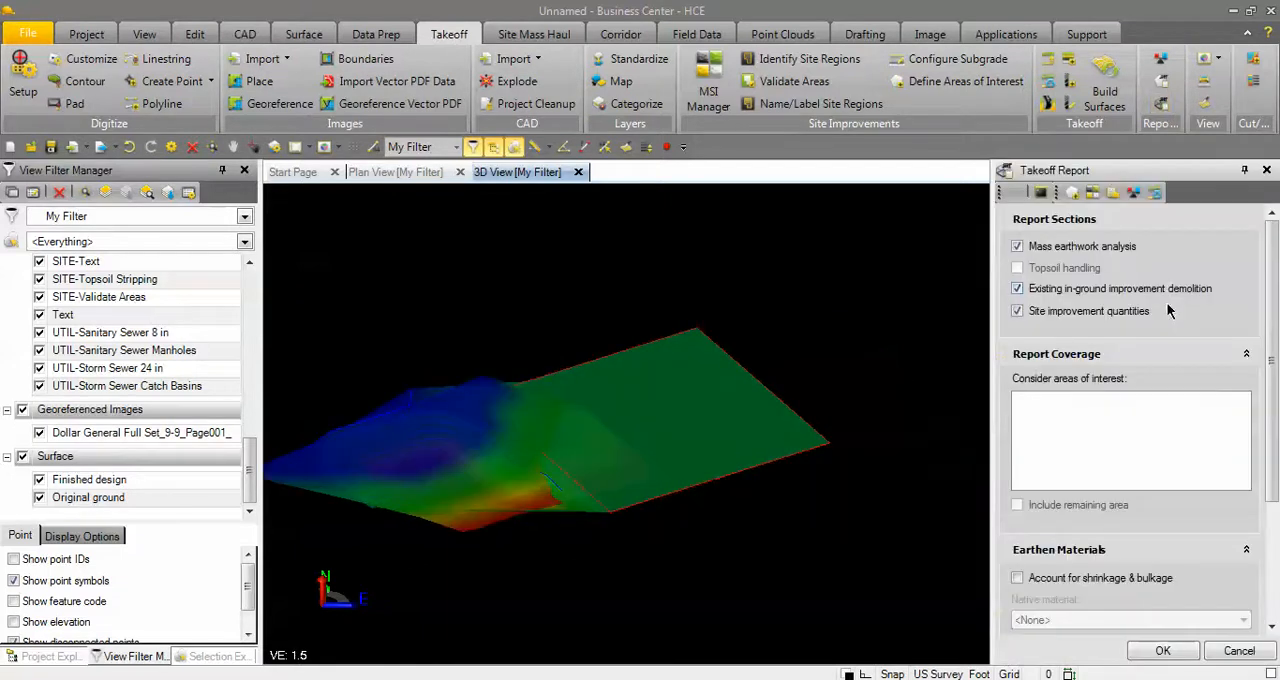
{"action": "left_click", "coordinate": [1051, 250]}
{"action": "scroll", "coordinate": [1100, 512], "scroll_direction": "down", "scroll_amount": 3}
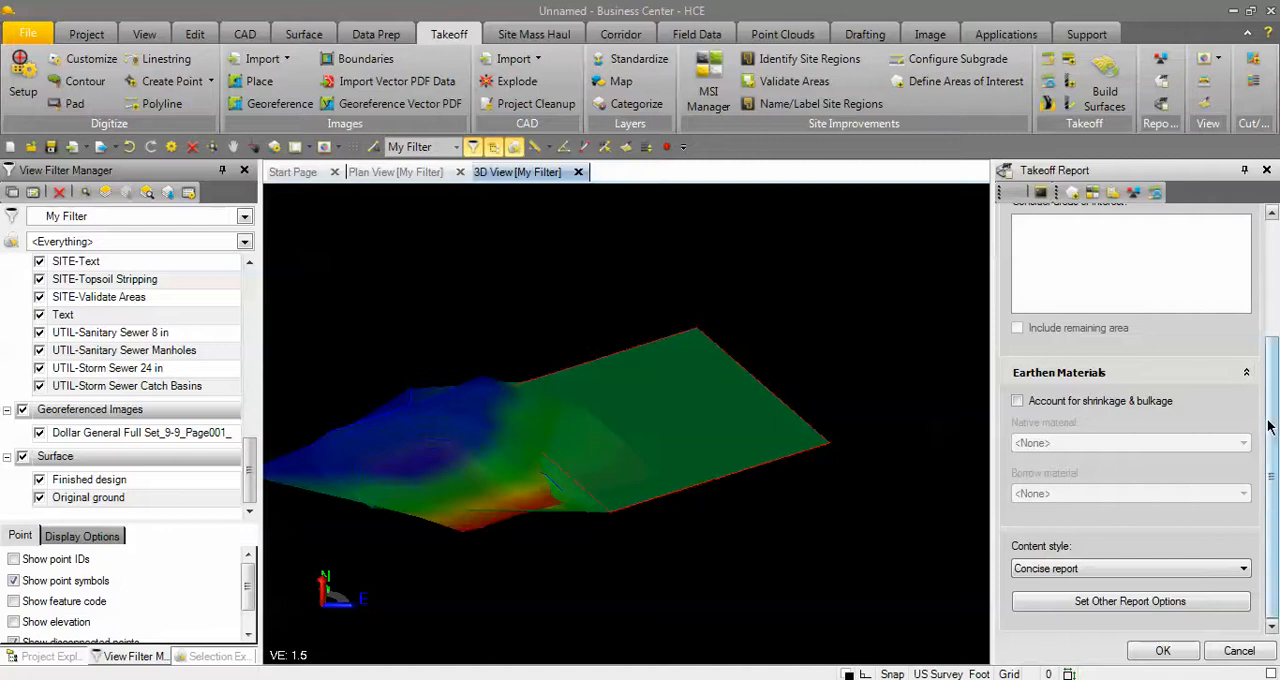
{"action": "left_click_drag", "start_coordinate": [1268, 420], "coordinate": [1268, 300]}
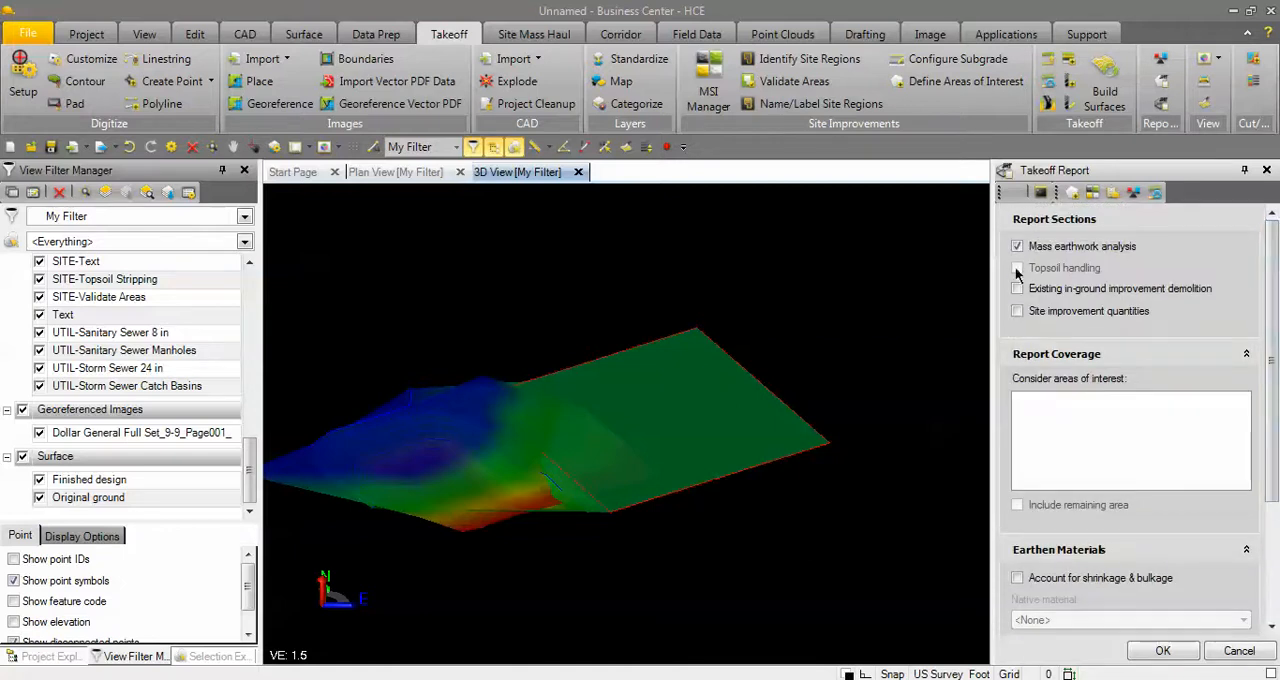
{"action": "left_click", "coordinate": [1160, 650]}
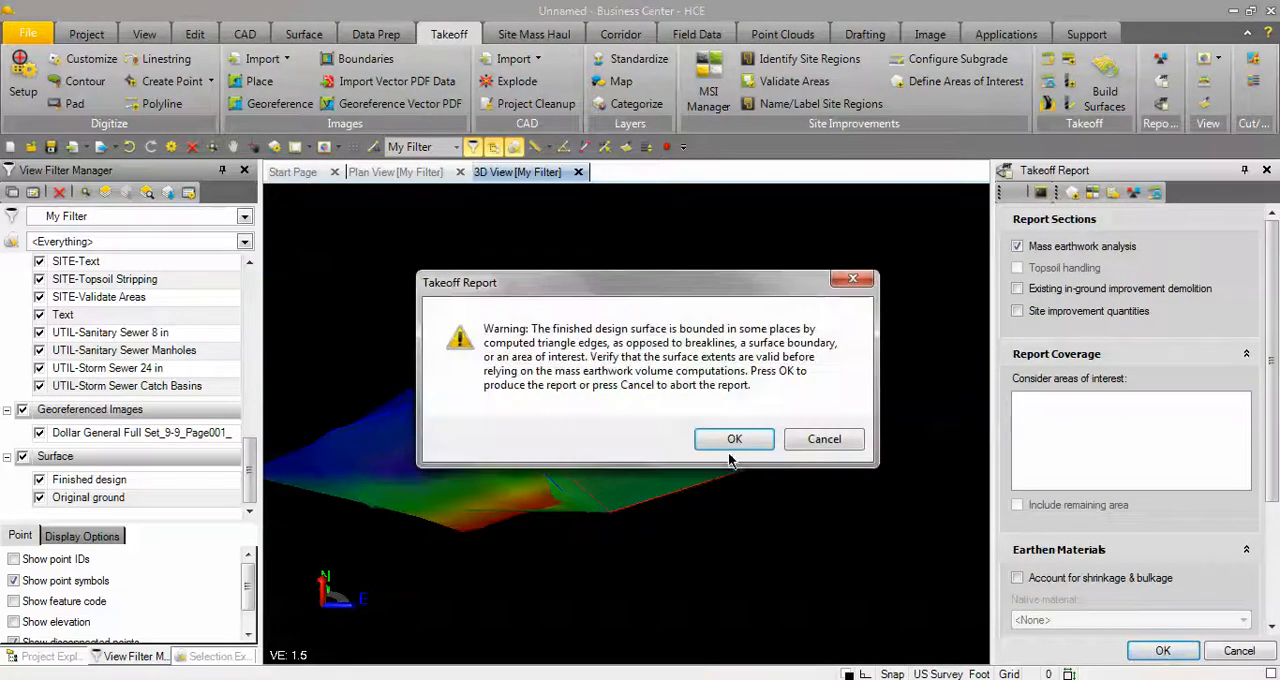
{"action": "left_click", "coordinate": [735, 440]}
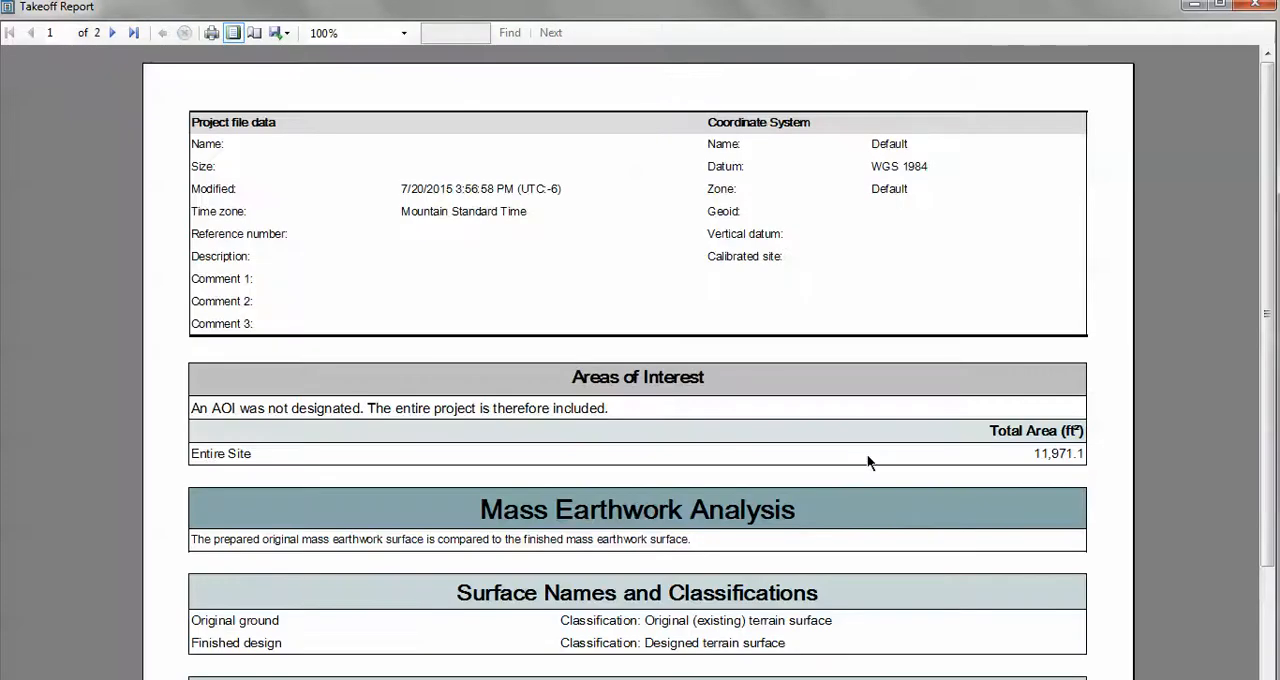
Read the site volumes and mass earthwork statistics on both pages of the takeoff report, and close it.
{"action": "left_click_drag", "start_coordinate": [1272, 113], "coordinate": [1273, 228]}
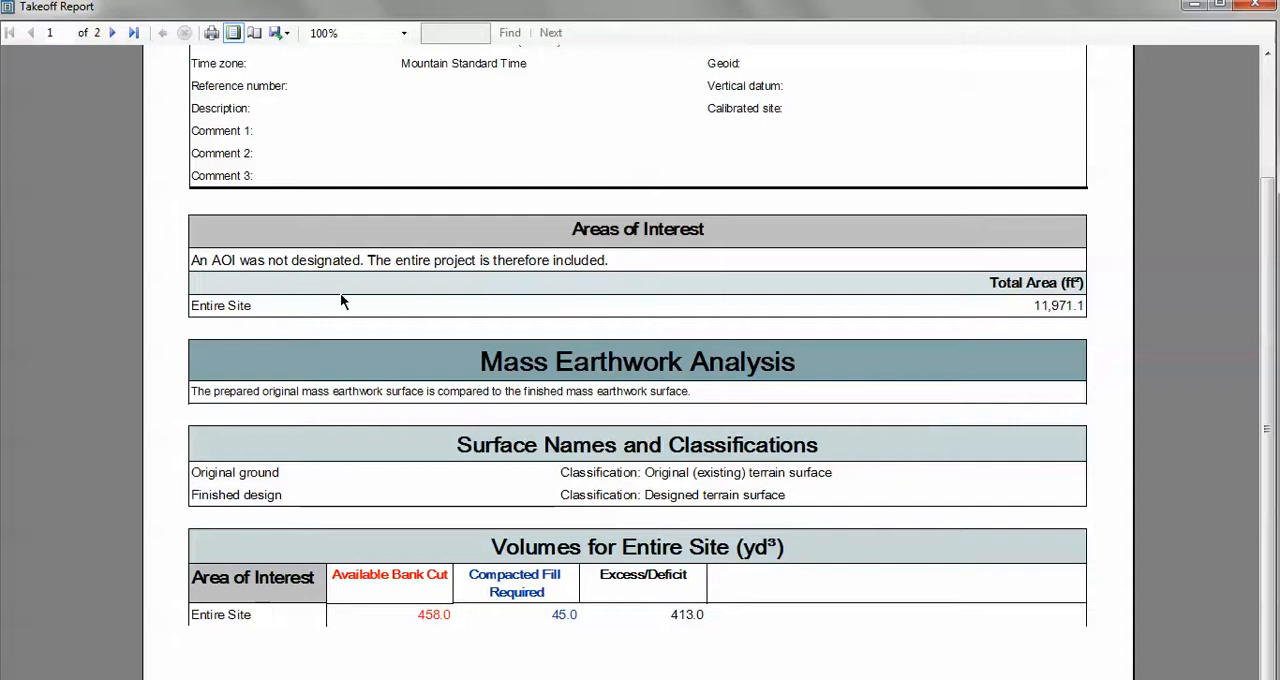
{"action": "left_click", "coordinate": [112, 32]}
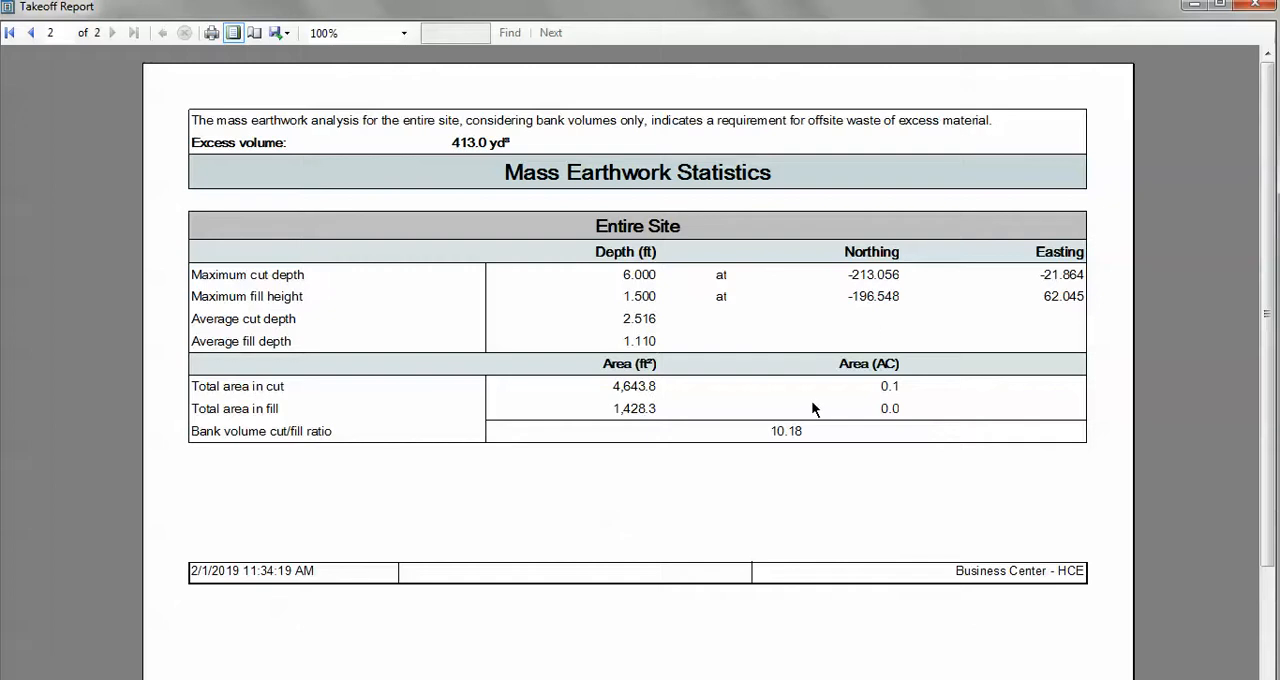
{"action": "left_click", "coordinate": [31, 34]}
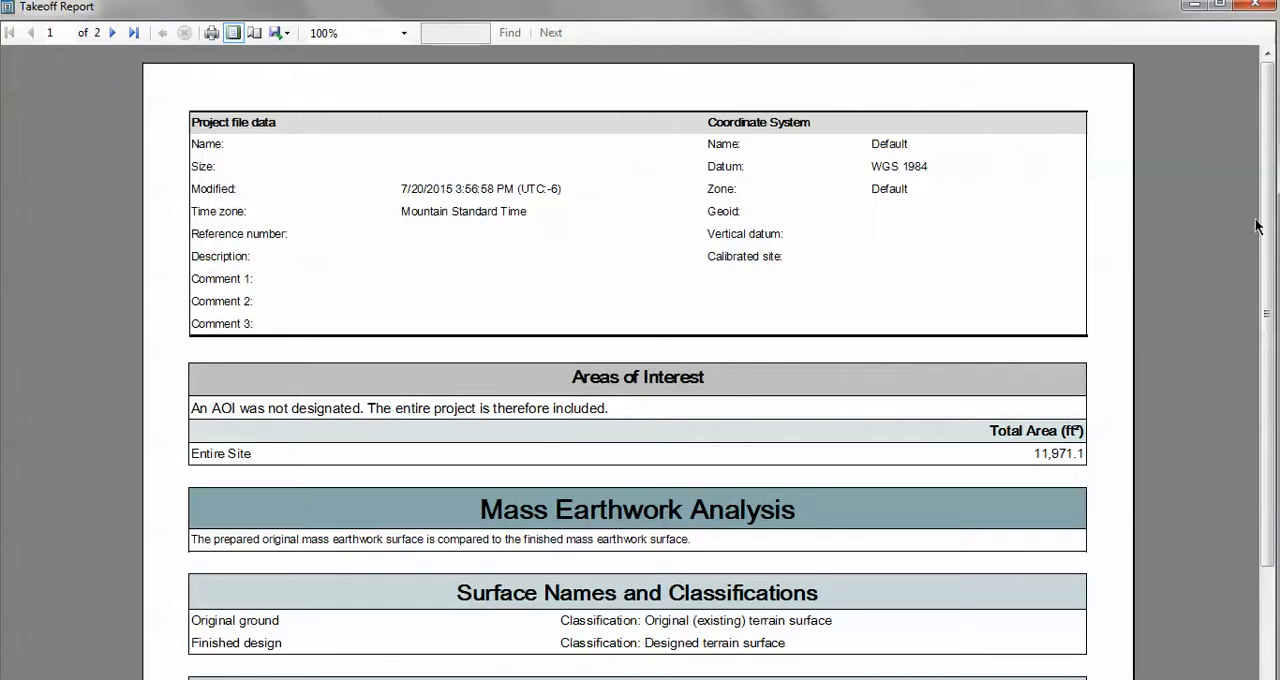
{"action": "mouse_move", "coordinate": [1267, 209]}
{"action": "left_mouse_down"}
{"action": "mouse_move", "coordinate": [1268, 324]}
{"action": "mouse_move", "coordinate": [1267, 206]}
{"action": "left_mouse_up"}
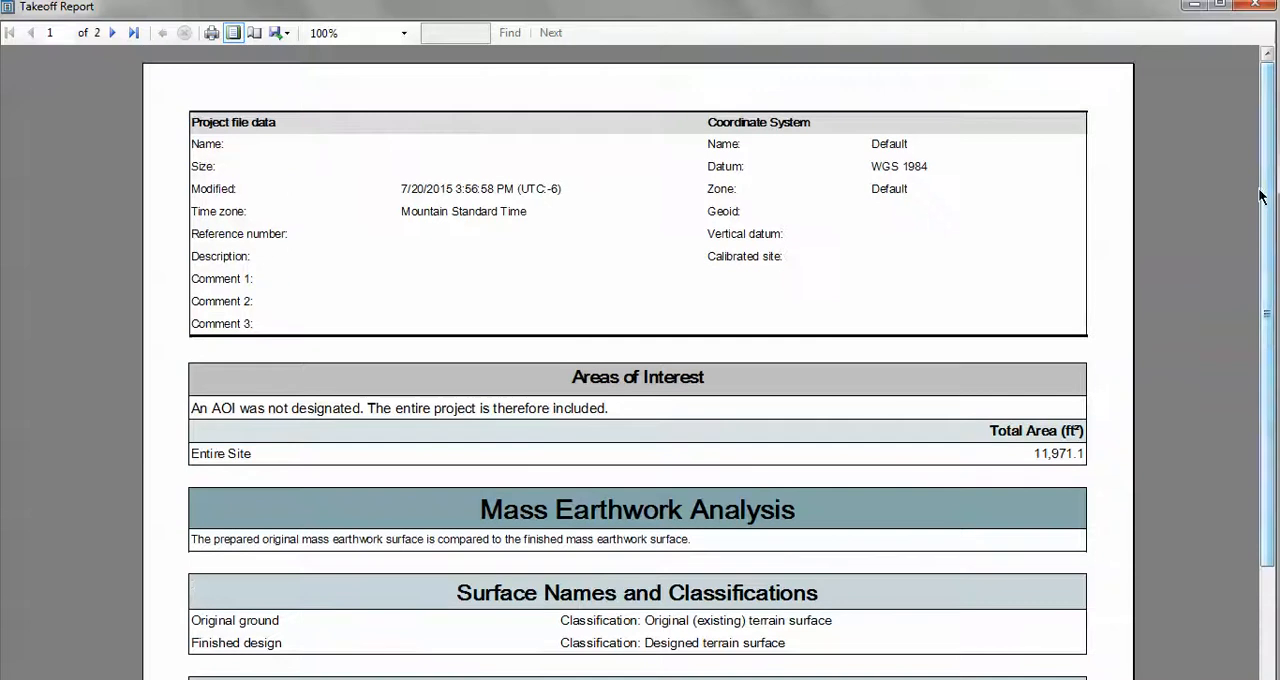
{"action": "left_click", "coordinate": [1258, 7]}
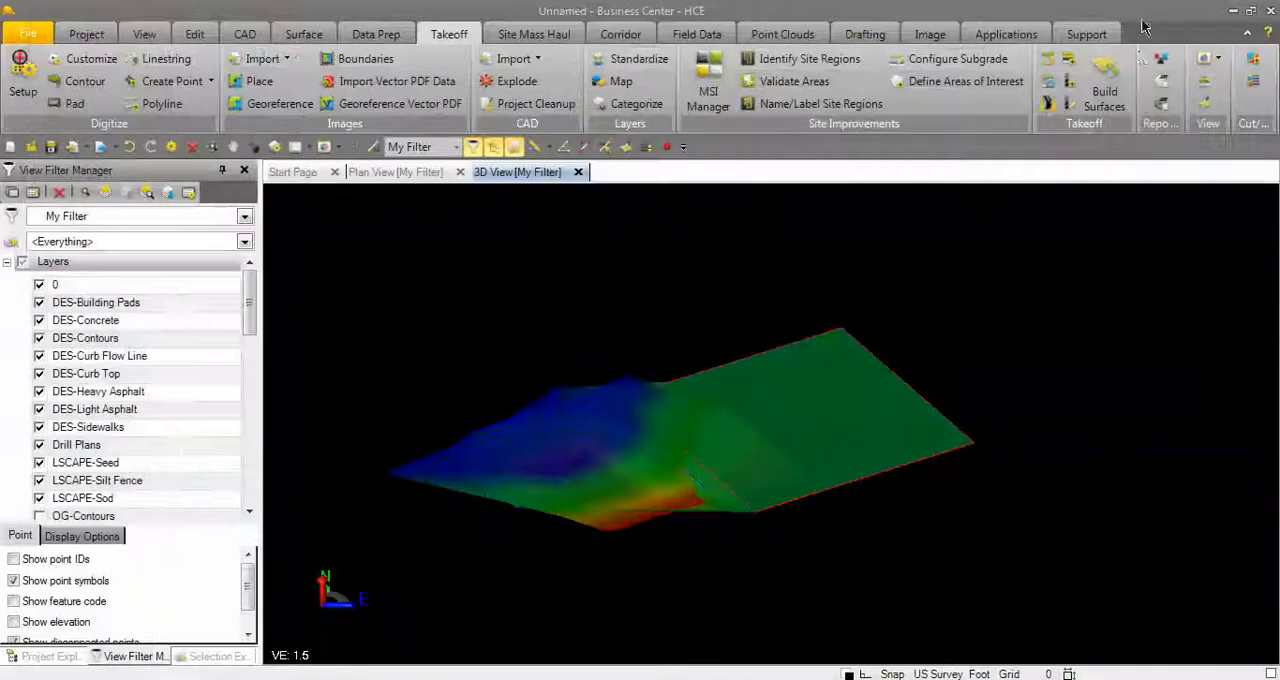
Produce a surface-to-surface Earthwork Report with Original ground as the initial surface and Finished design as the final surface.
{"action": "left_click", "coordinate": [314, 36]}
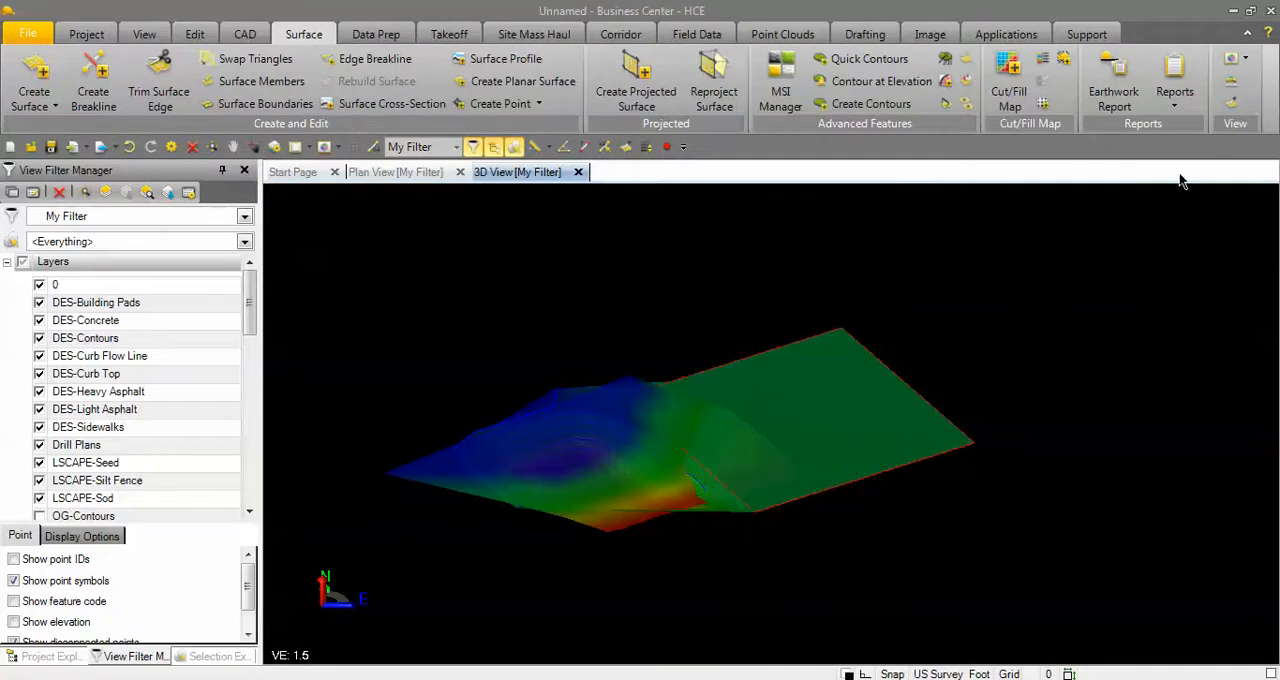
{"action": "left_click", "coordinate": [1122, 93]}
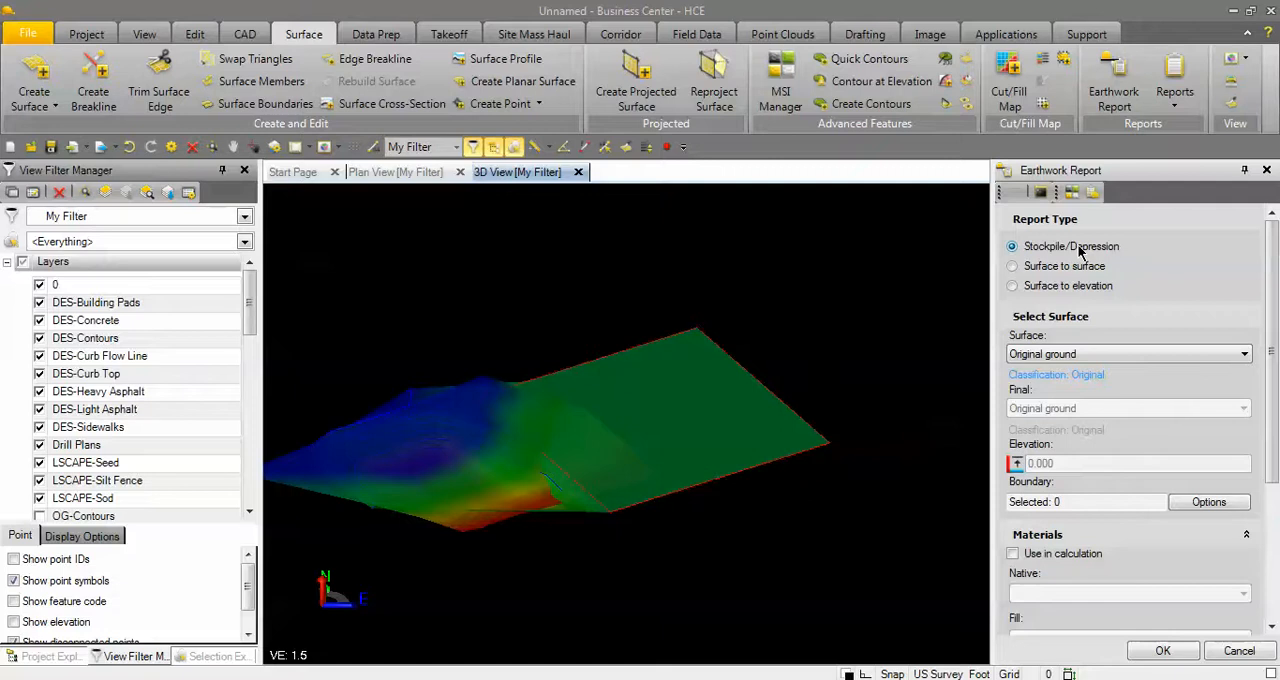
{"action": "left_click", "coordinate": [1013, 267]}
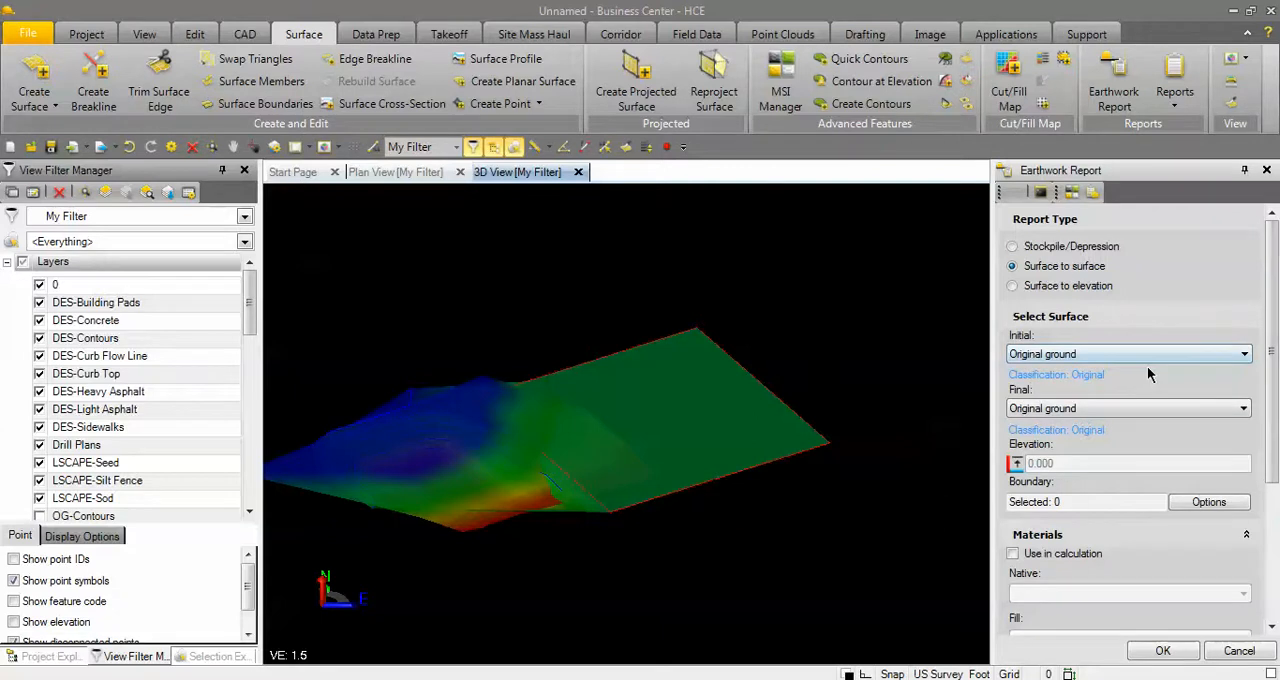
{"action": "left_click", "coordinate": [1078, 408]}
{"action": "left_click", "coordinate": [1041, 426]}
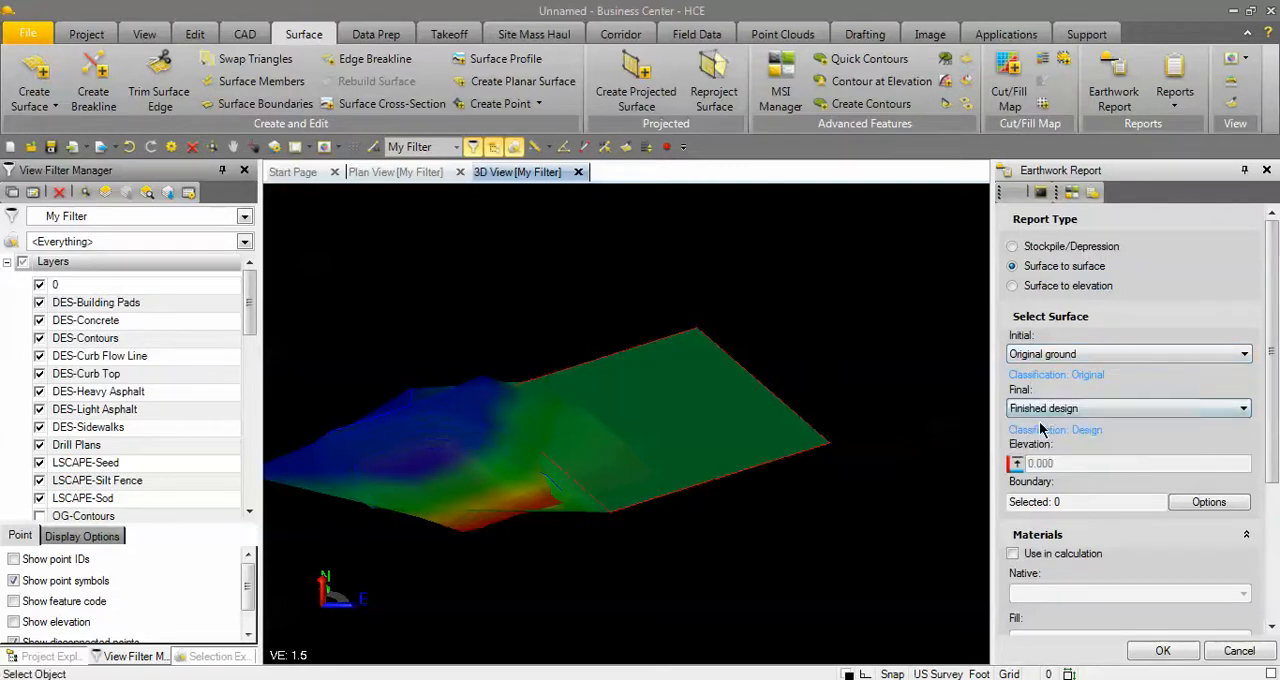
{"action": "left_click", "coordinate": [1170, 658]}
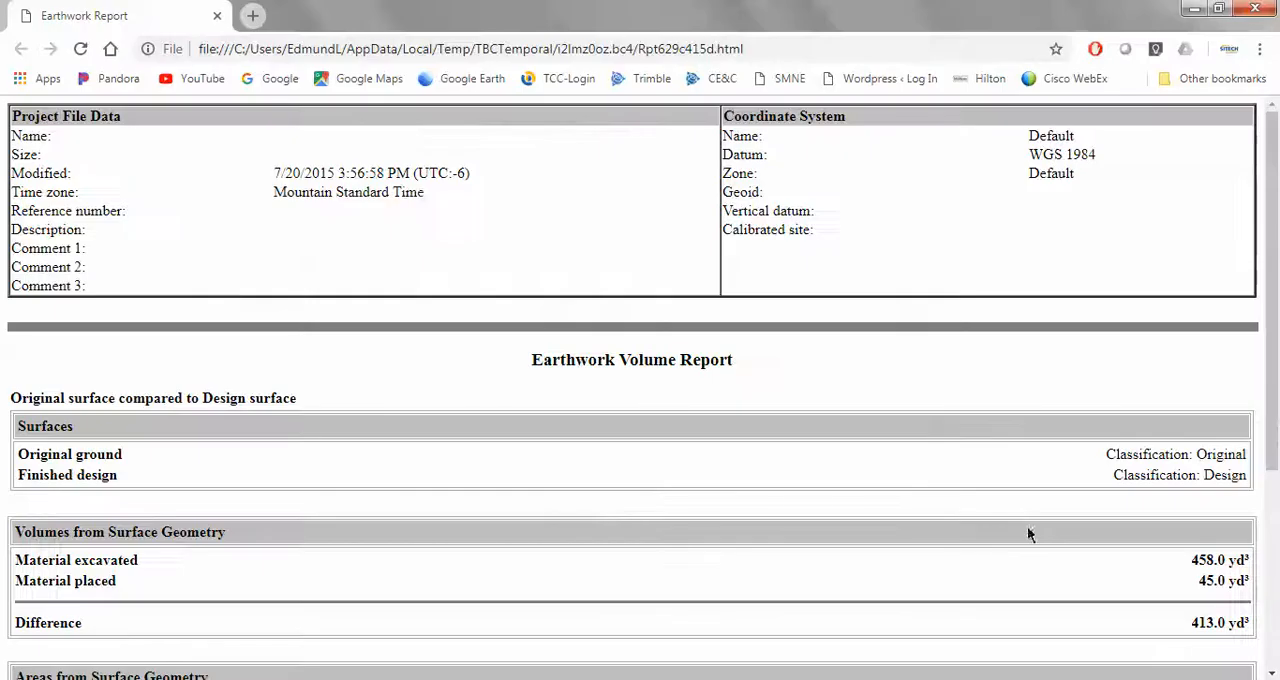
Examine the excavated and placed volumes and areas in the earthwork report, and close it.
{"action": "left_click_drag", "start_coordinate": [1277, 400], "coordinate": [1276, 512]}
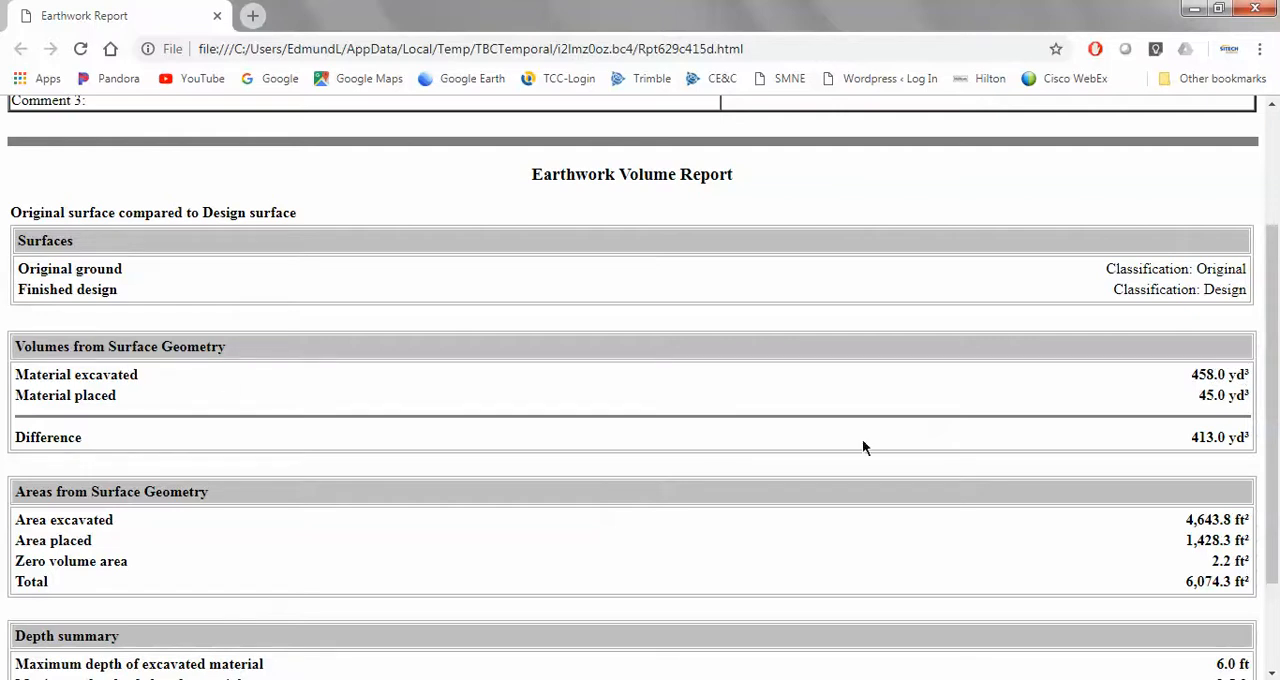
{"action": "left_click_drag", "start_coordinate": [1274, 372], "coordinate": [1276, 258]}
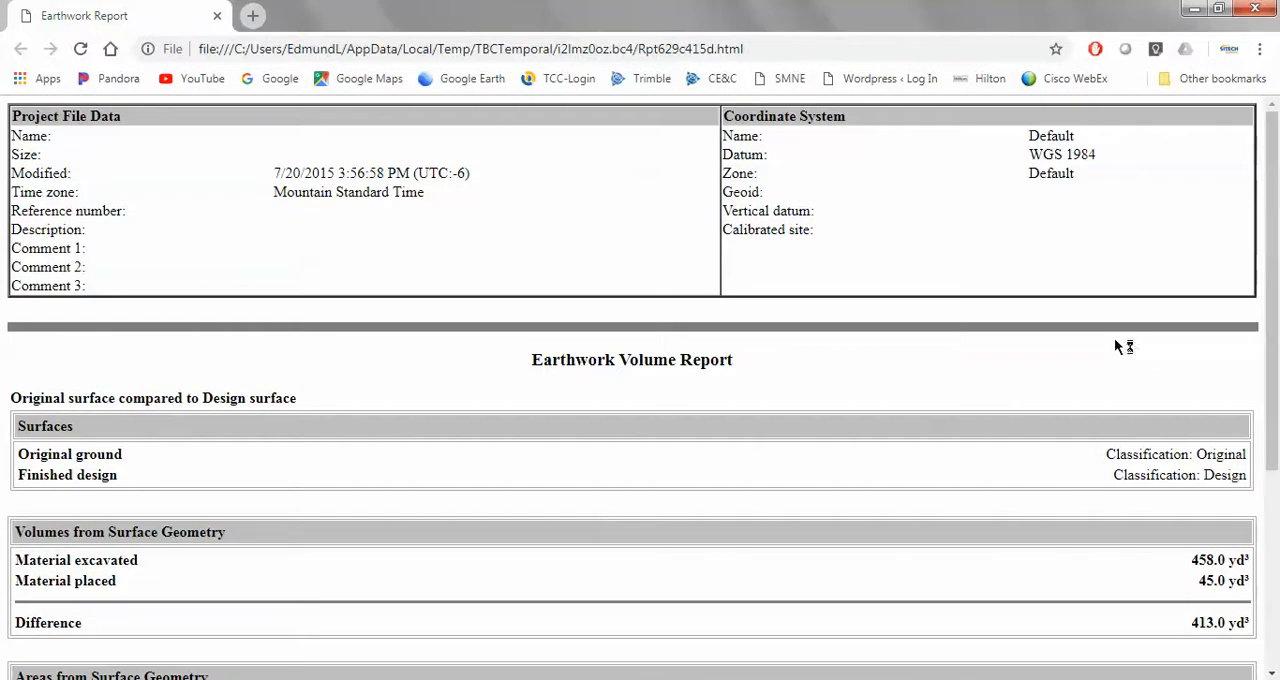
{"action": "left_click", "coordinate": [1256, 8]}
Close the 3D view and return to the takeoff commands with the whole grading plan shown in plan view.
{"action": "scroll", "coordinate": [957, 460], "scroll_direction": "down", "scroll_amount": 2}
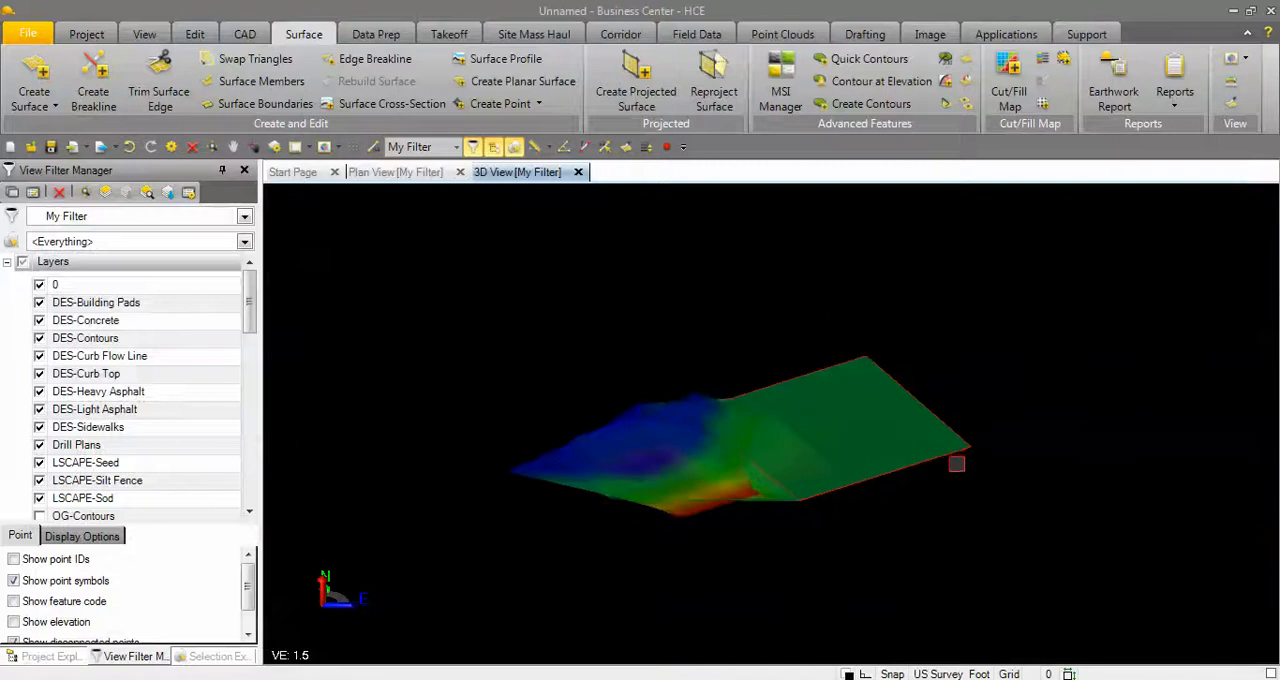
{"action": "middle_click_drag", "start_coordinate": [957, 464], "coordinate": [963, 471]}
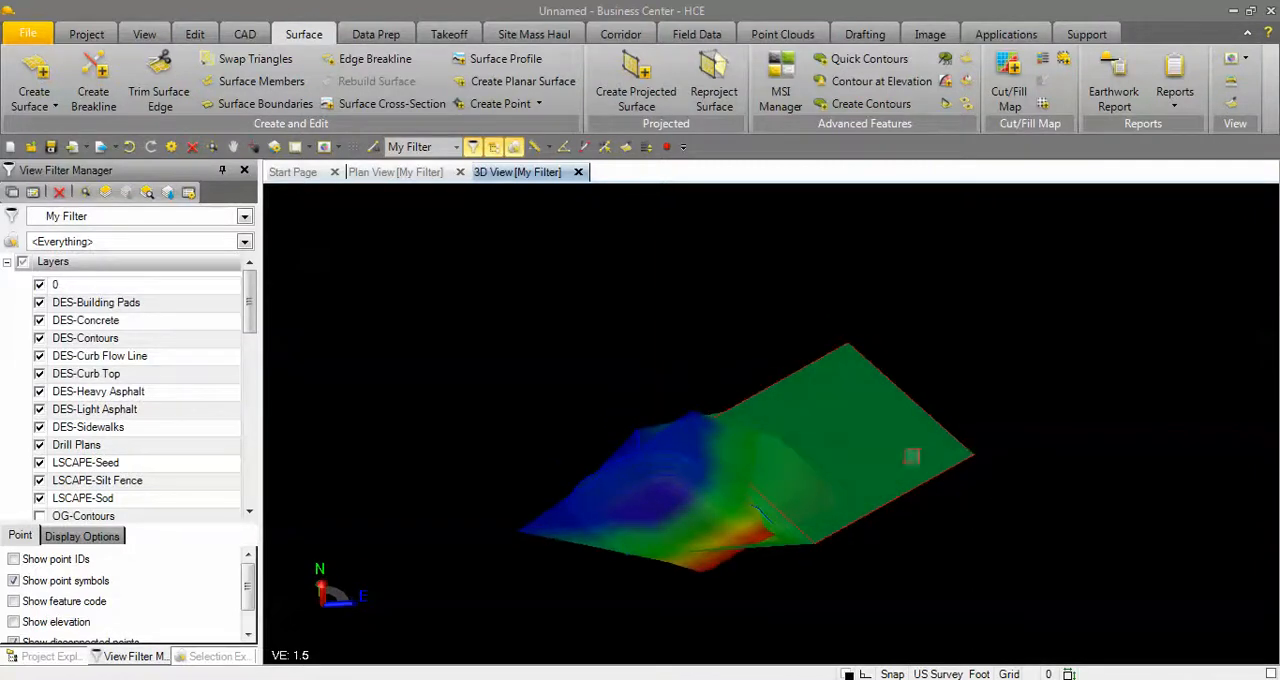
{"action": "left_click", "coordinate": [578, 172]}
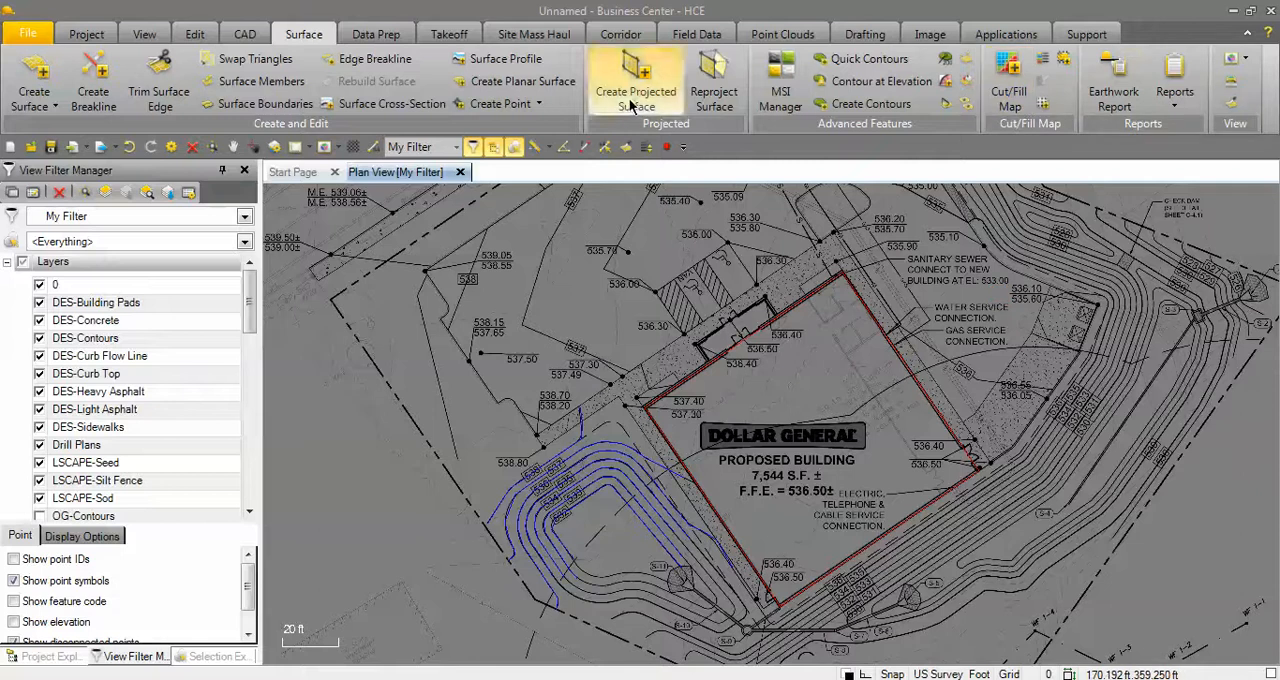
{"action": "left_click", "coordinate": [463, 36]}
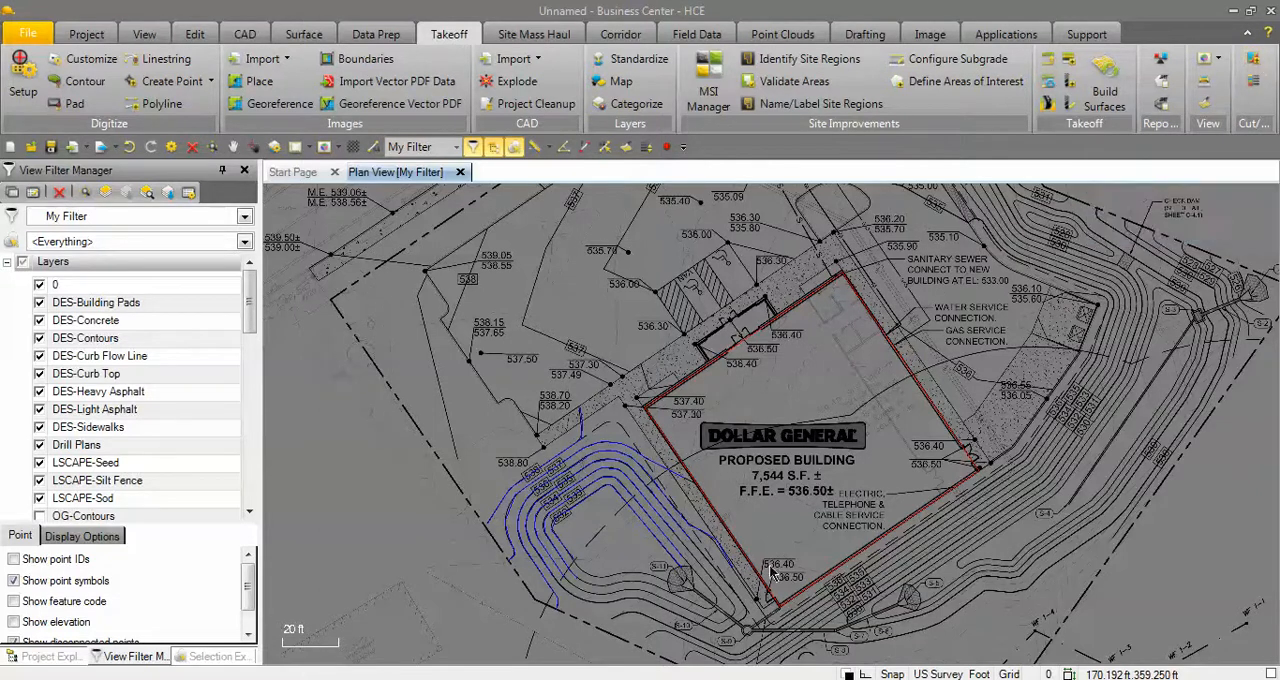
{"action": "scroll", "coordinate": [712, 436], "scroll_direction": "down", "scroll_amount": 4}
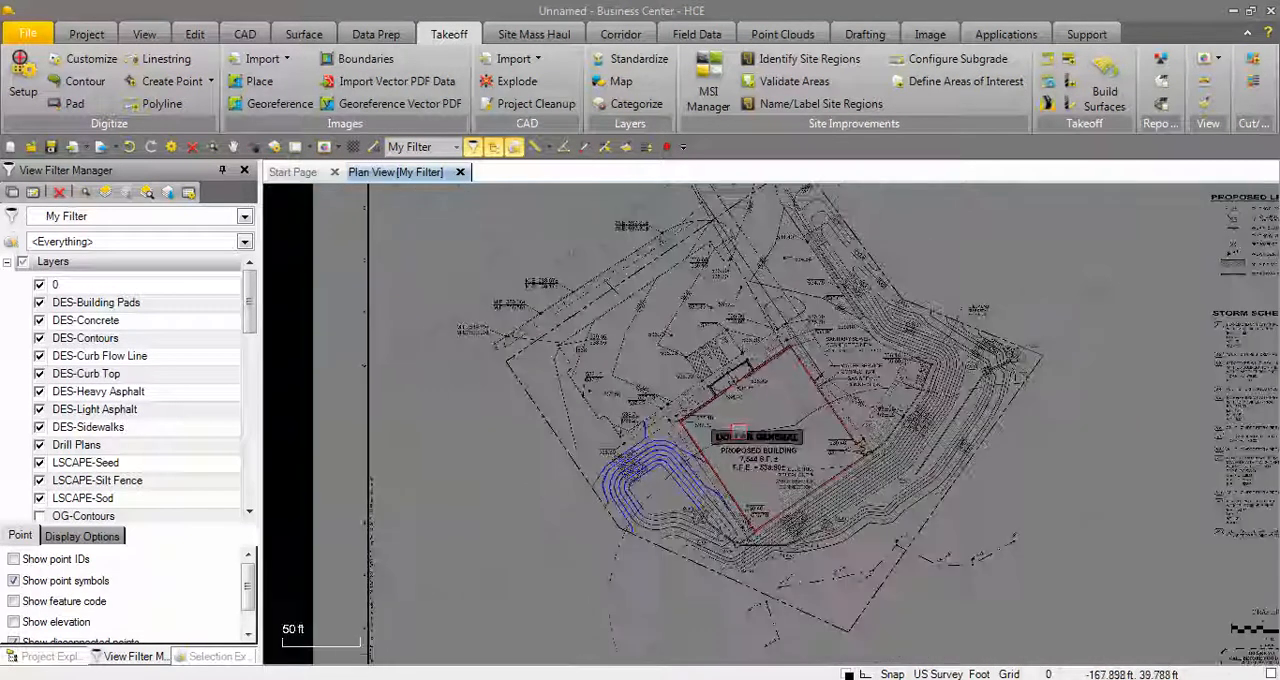